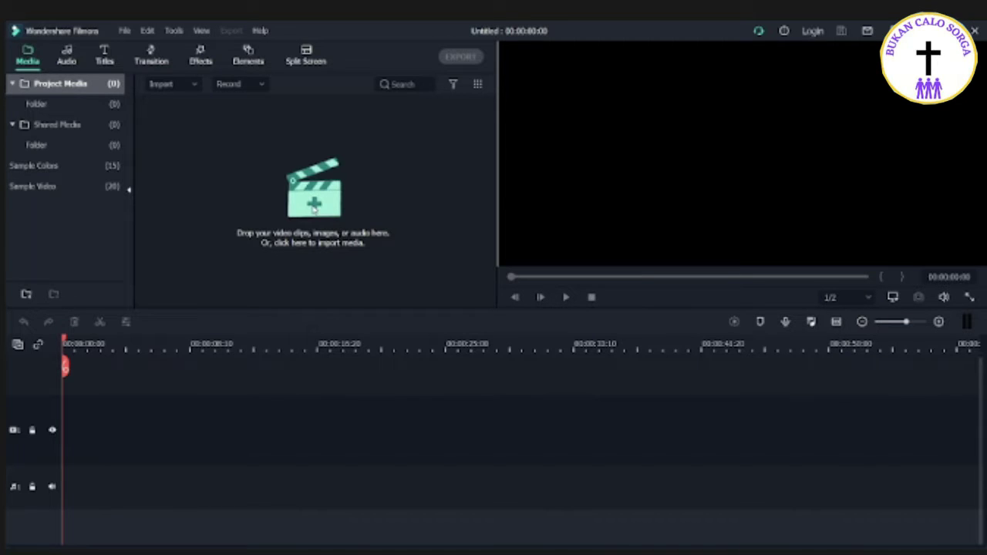
click(314, 208)
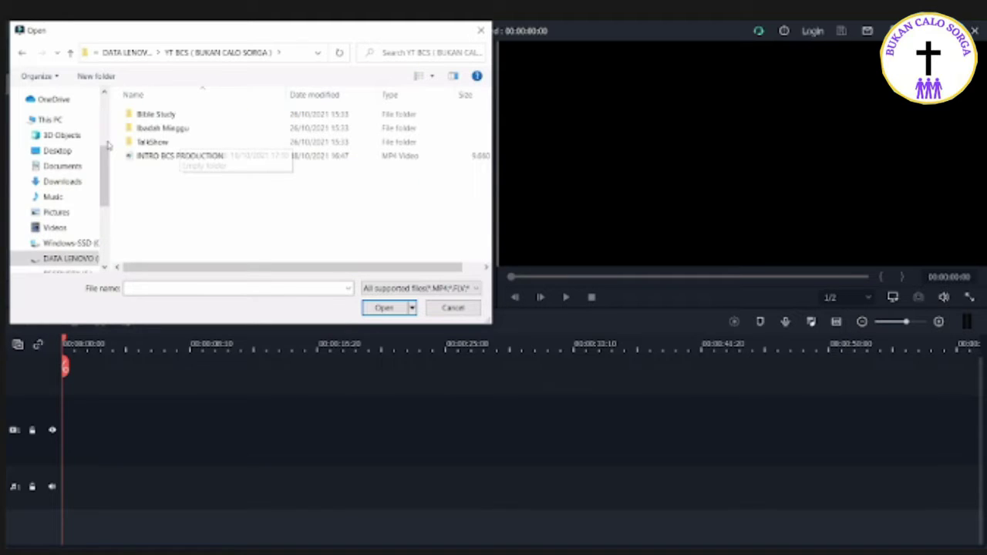
click(58, 151)
double_click(156, 141)
click(157, 142)
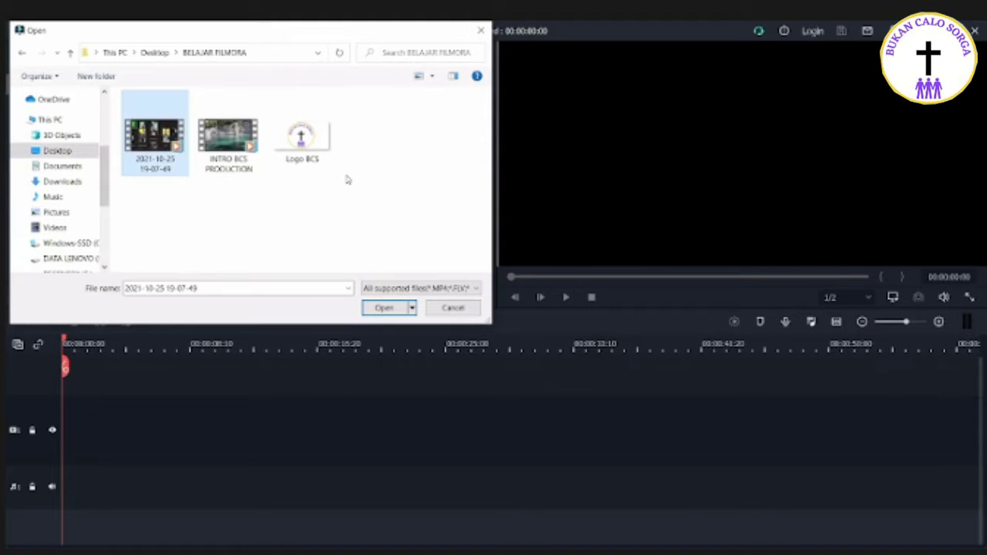
key(Return)
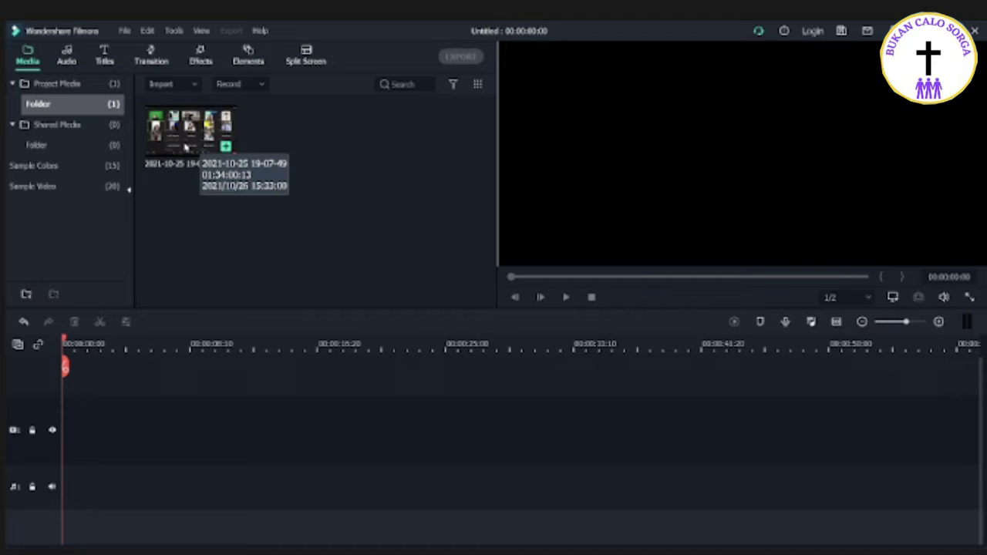
Step: Place the imported video at the start of video track 1, matching the project to 1280 x 720 30fps with Stop asking for now unticked
drag(185, 146, 85, 429)
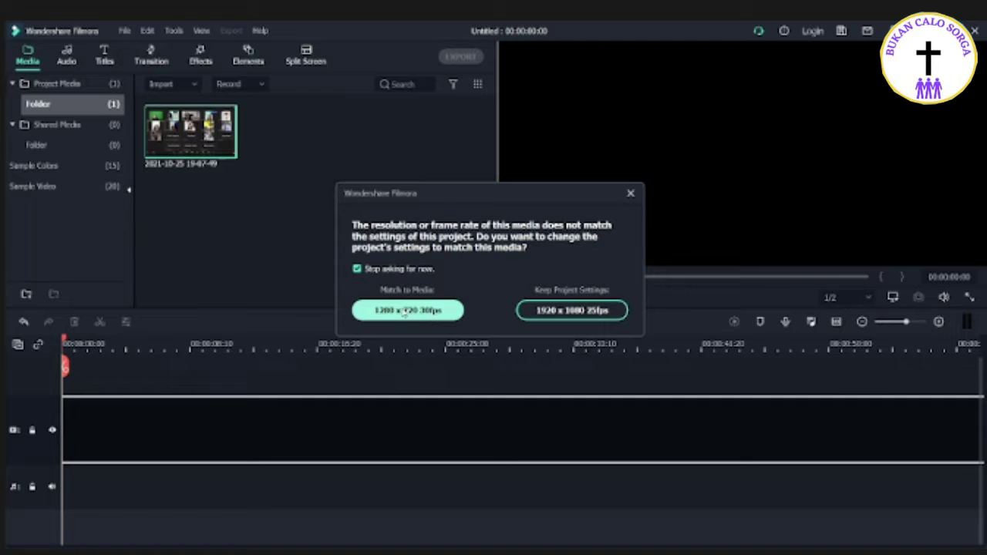
click(409, 268)
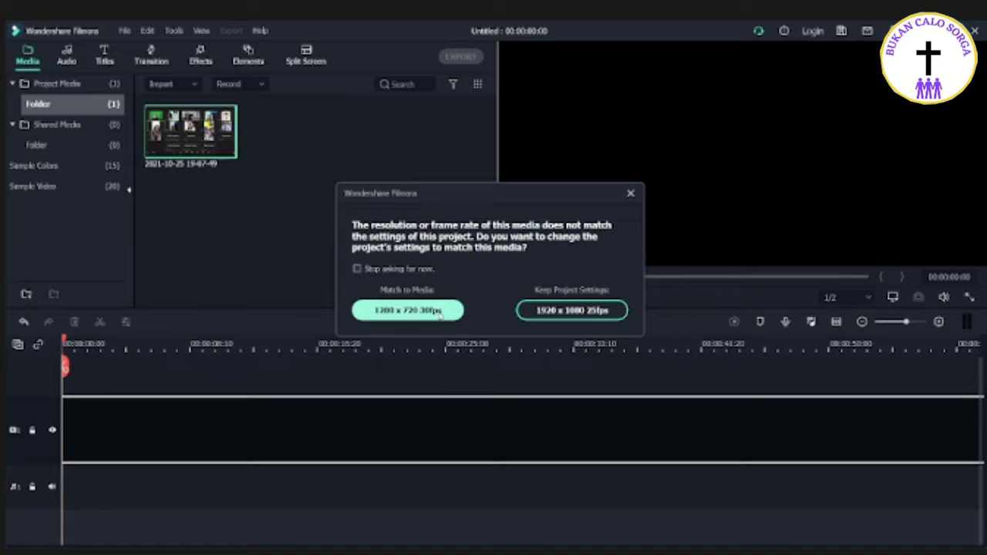
click(436, 311)
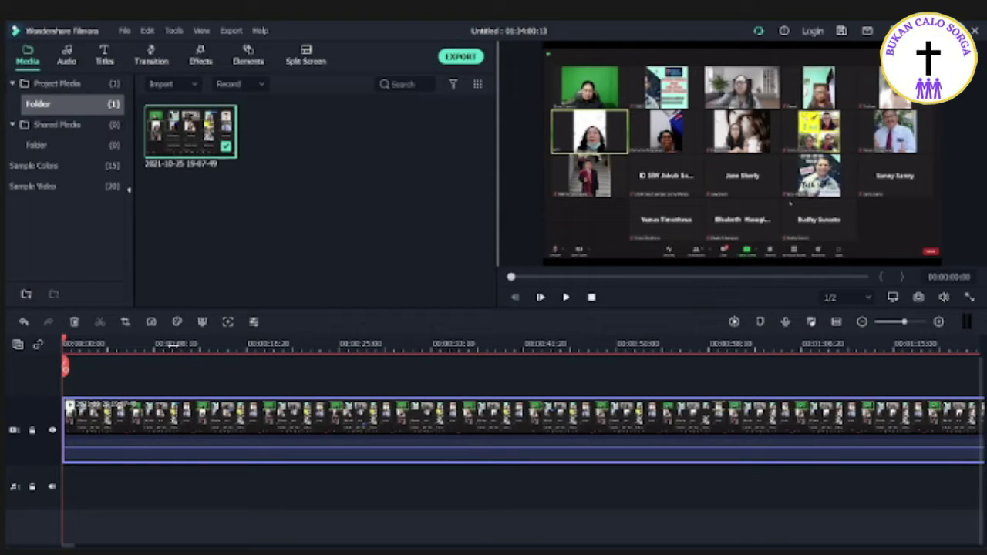
Step: Play the opening seconds of the clip in the preview and pause it
drag(173, 346, 115, 346)
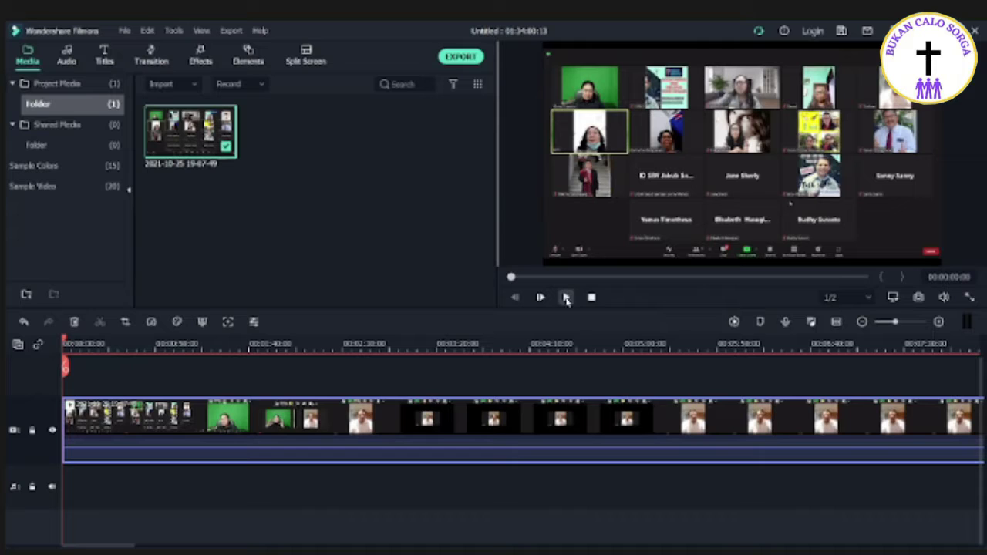
click(566, 297)
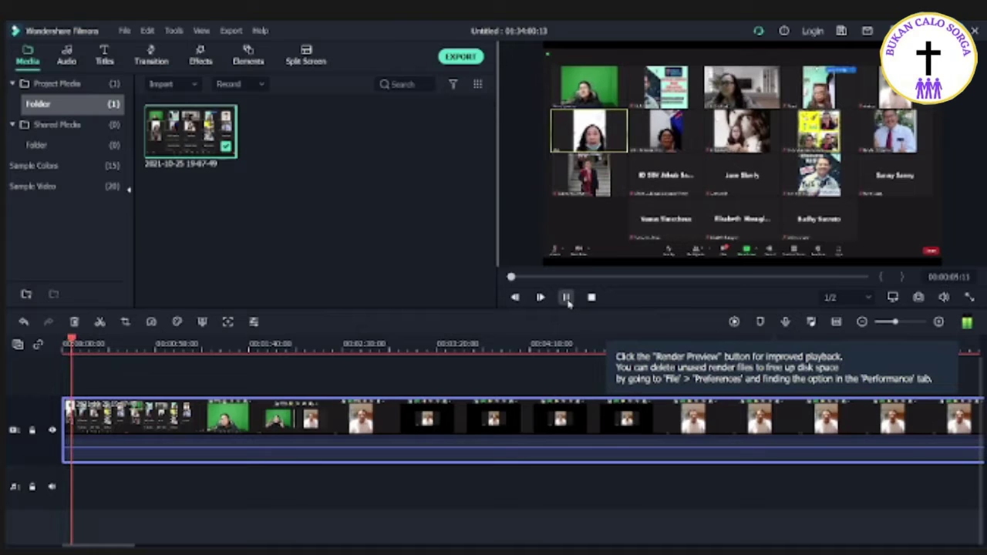
click(566, 299)
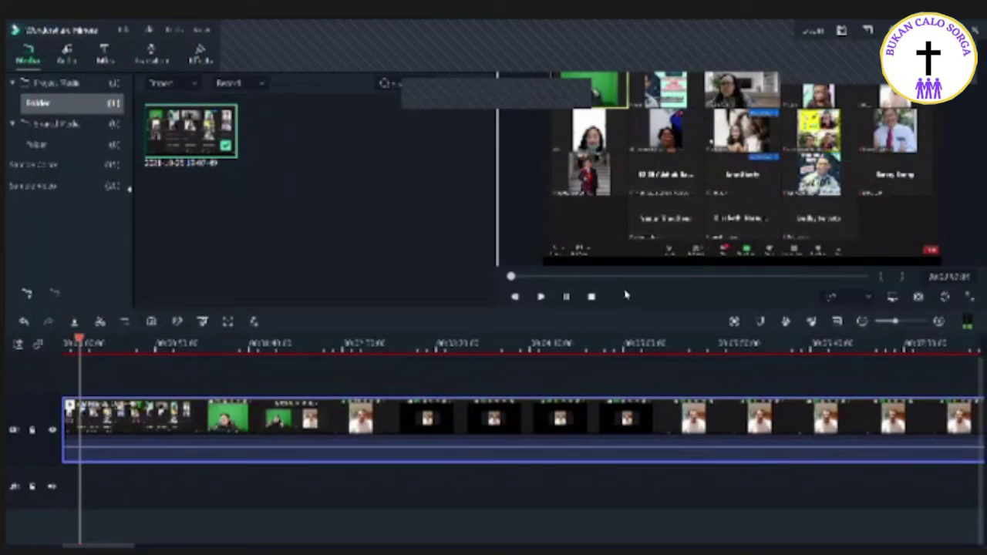
click(565, 298)
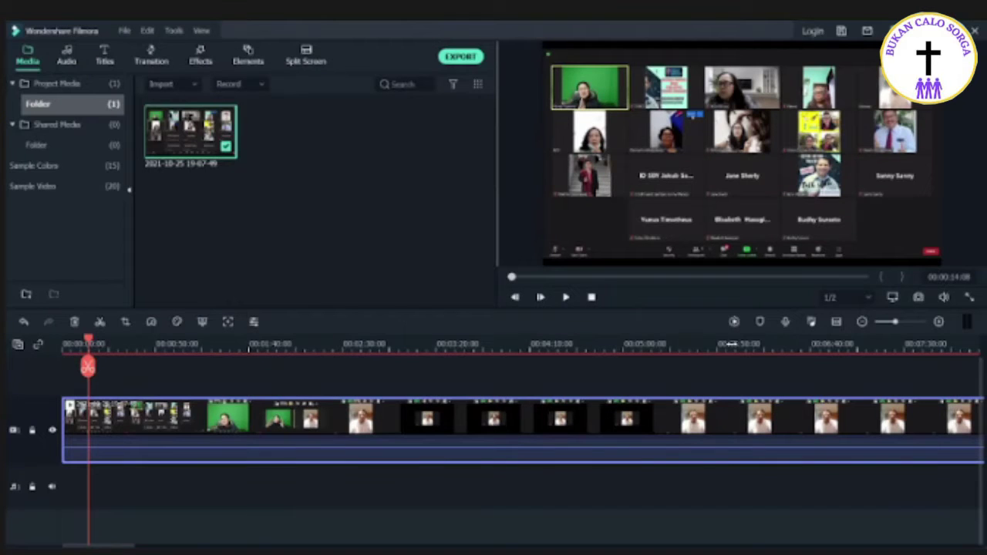
Step: Rescale the timeline until the whole clip fits in view and examine its full length
drag(731, 344, 80, 338)
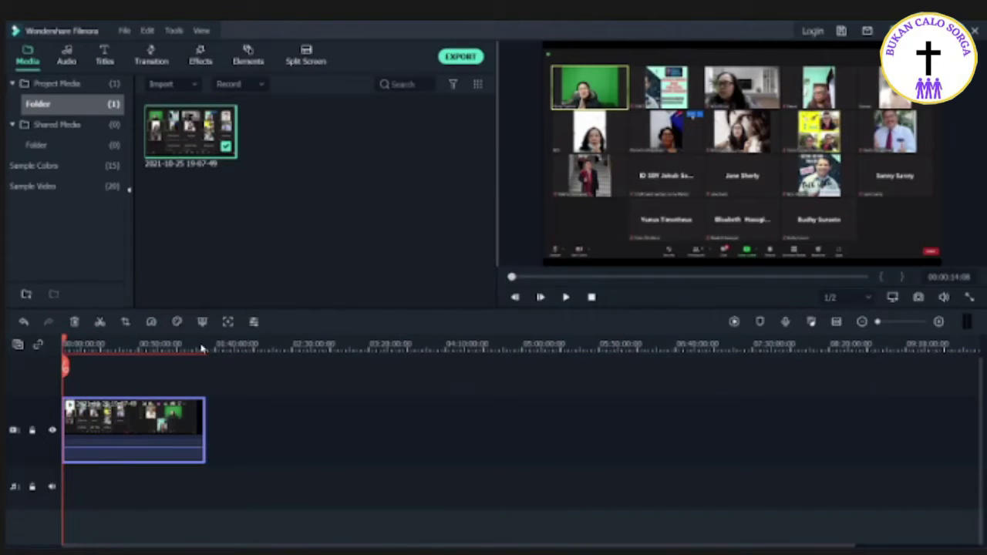
drag(238, 348, 328, 348)
drag(195, 350, 370, 348)
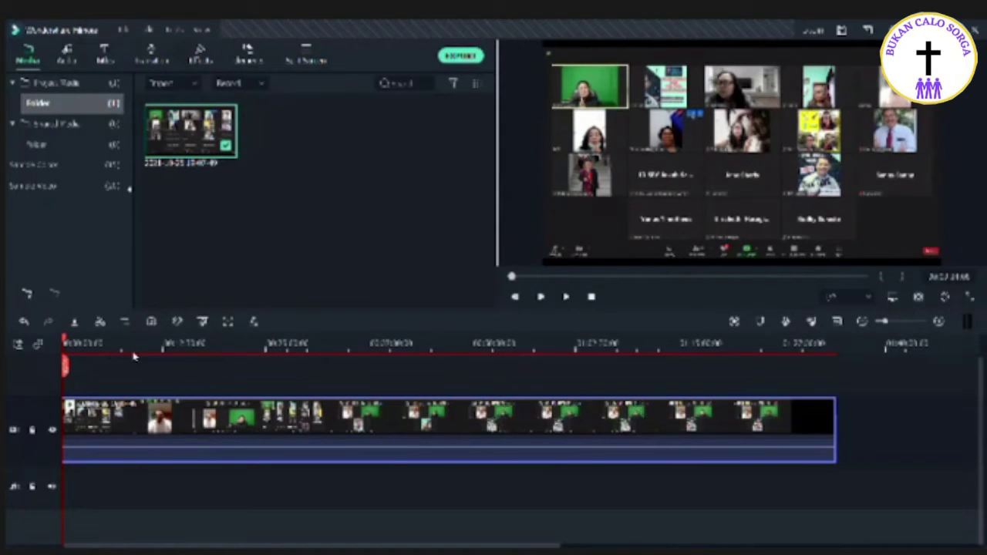
scroll(437, 351, up, 2)
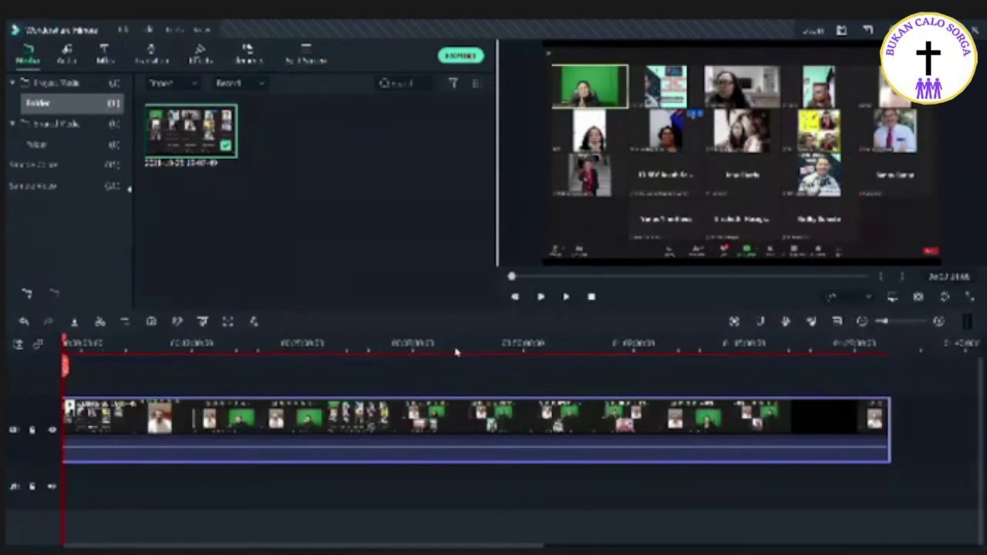
scroll(480, 351, up, 1)
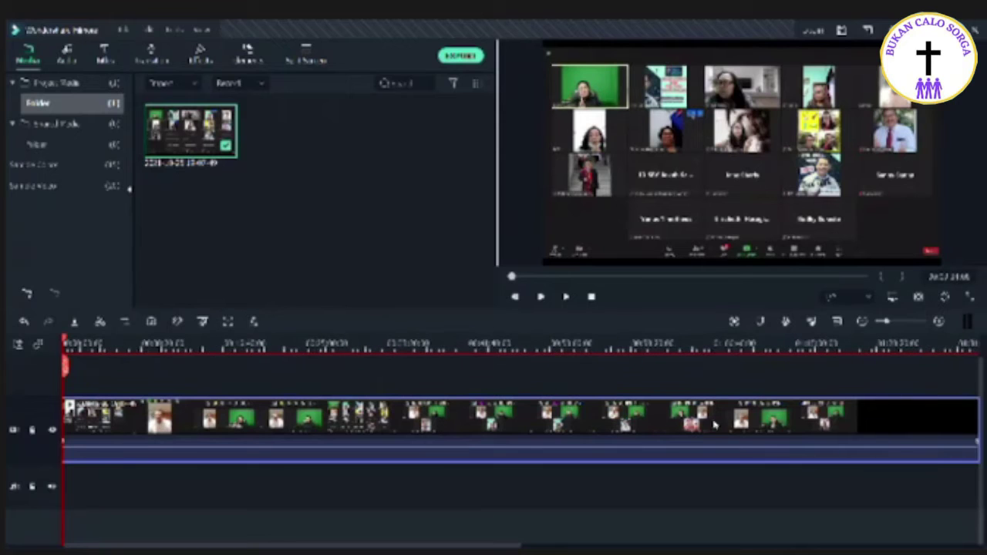
scroll(423, 390, down, 4)
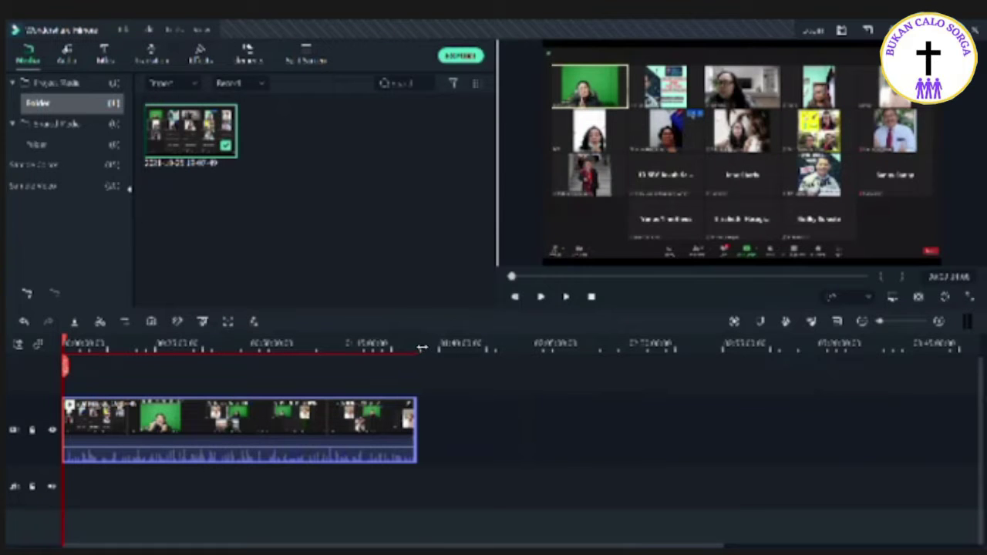
Step: Preview a frame near the end of the clip and return the playhead to the beginning
click(421, 352)
scroll(629, 502, up, 2)
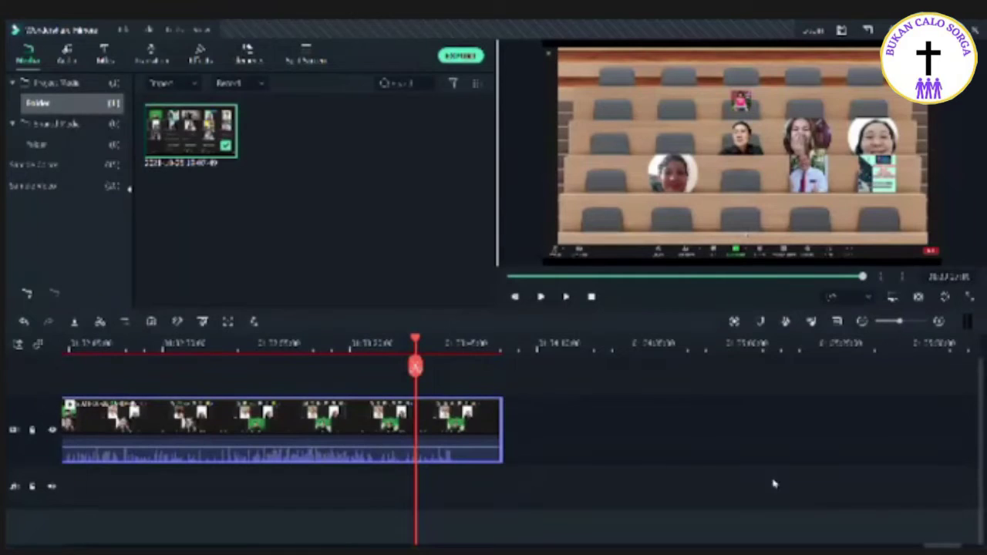
drag(925, 546, 65, 545)
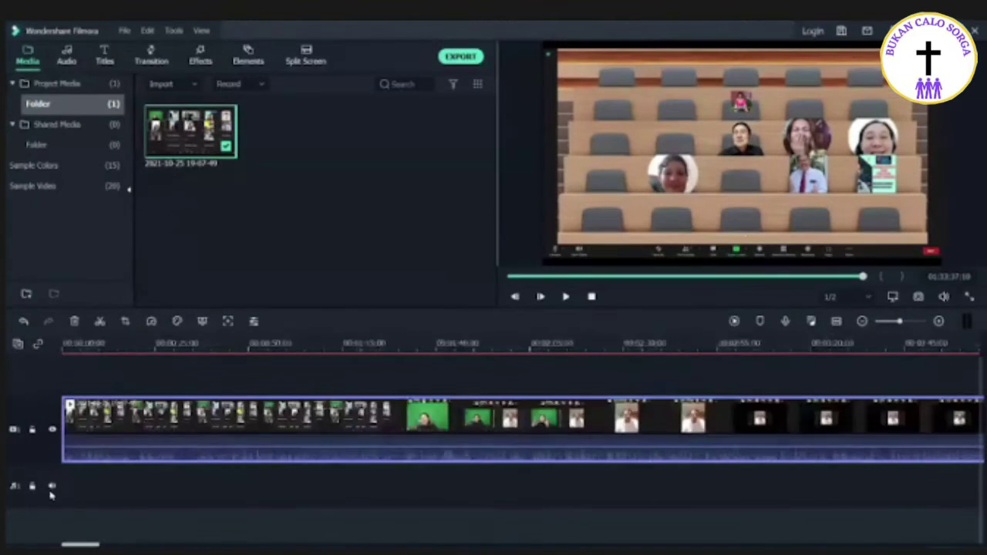
click(591, 297)
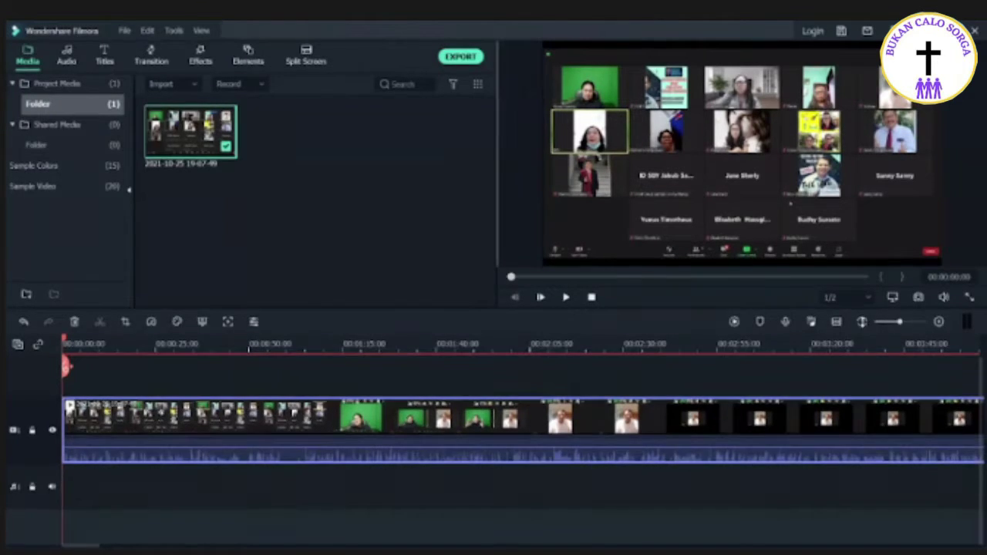
Step: Magnify the timeline to its finest time scale, play the first few seconds of the clip, and pause
click(938, 322)
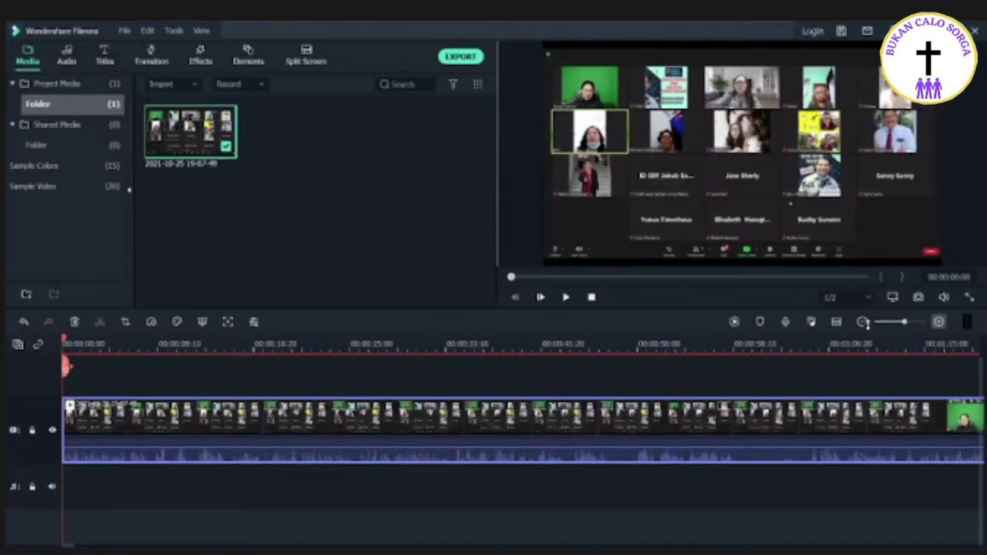
click(862, 322)
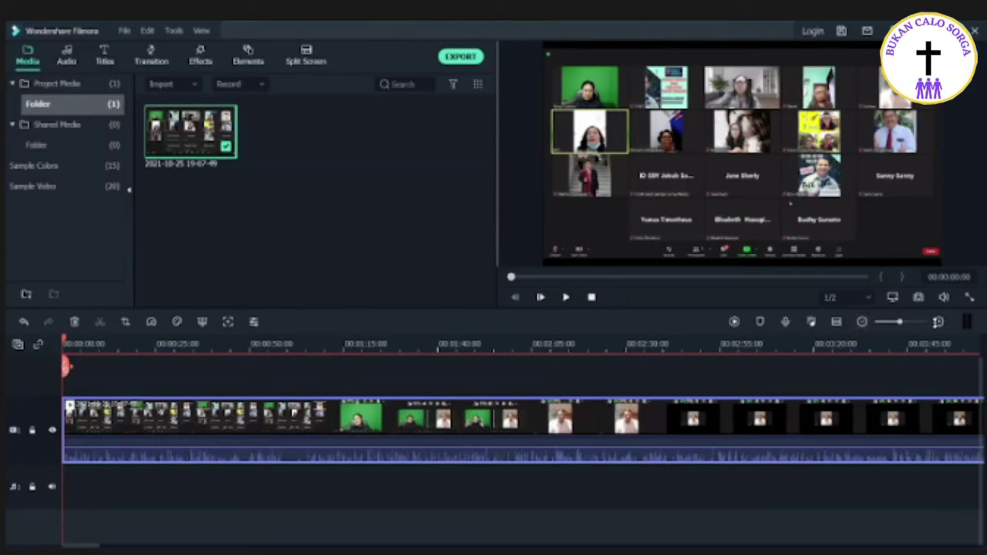
click(938, 322)
click(862, 322)
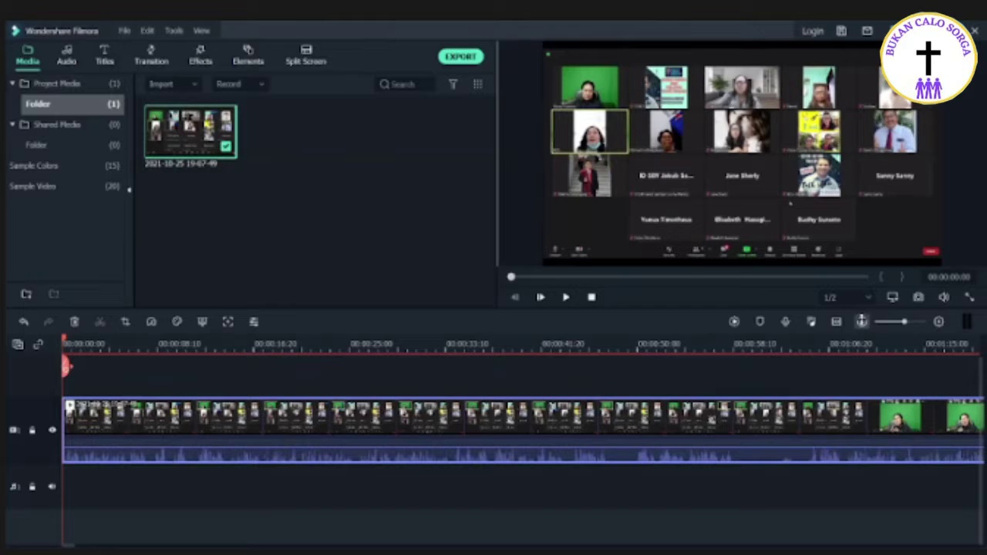
click(862, 322)
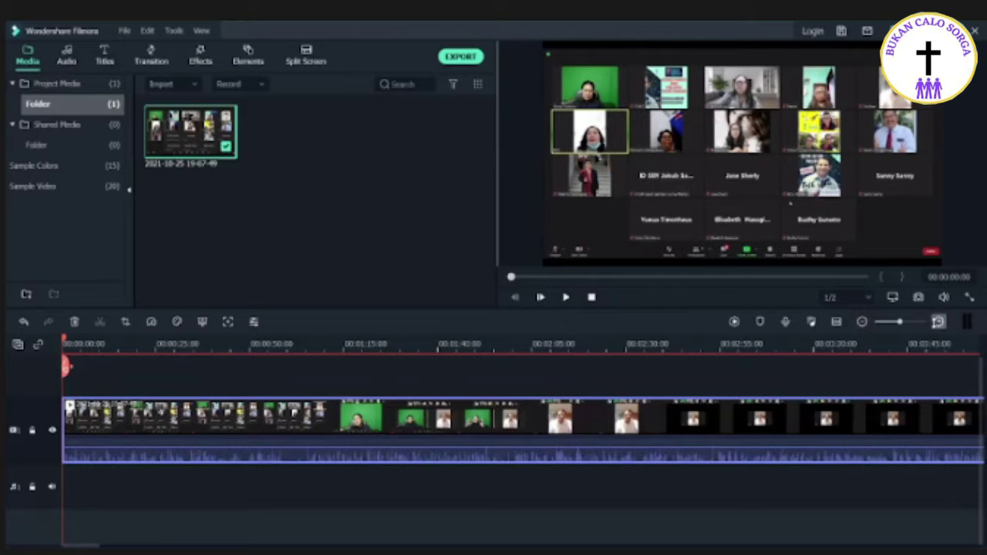
click(939, 322)
drag(905, 322, 925, 322)
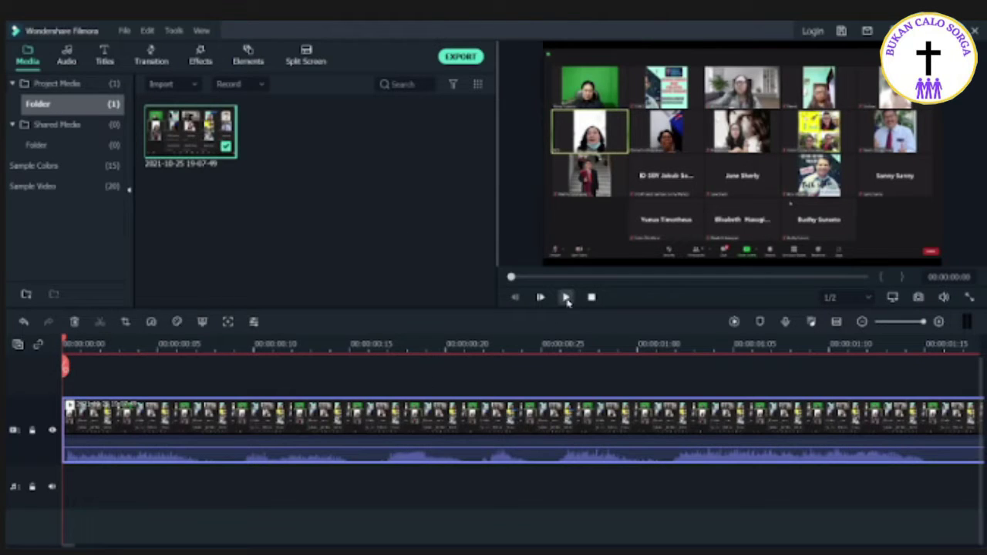
click(566, 298)
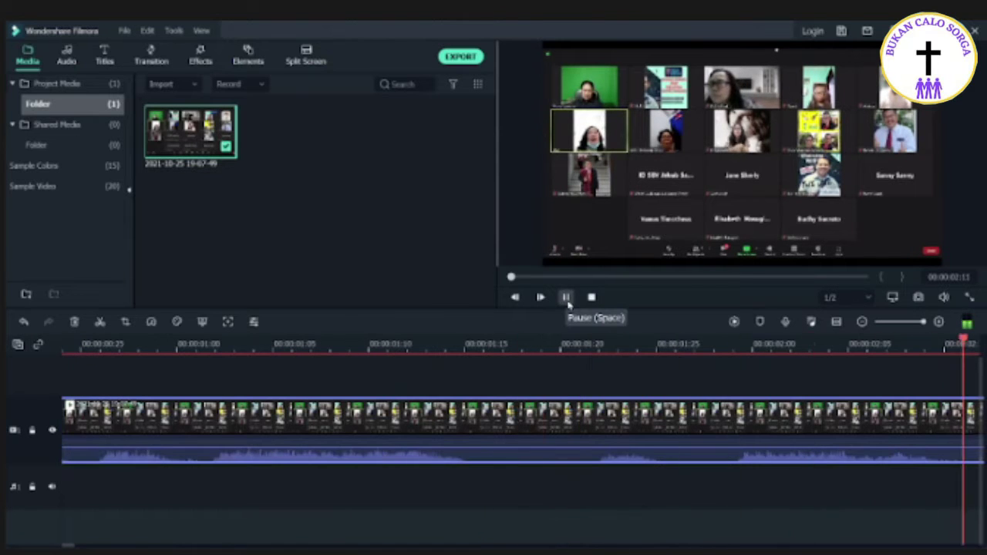
key(space)
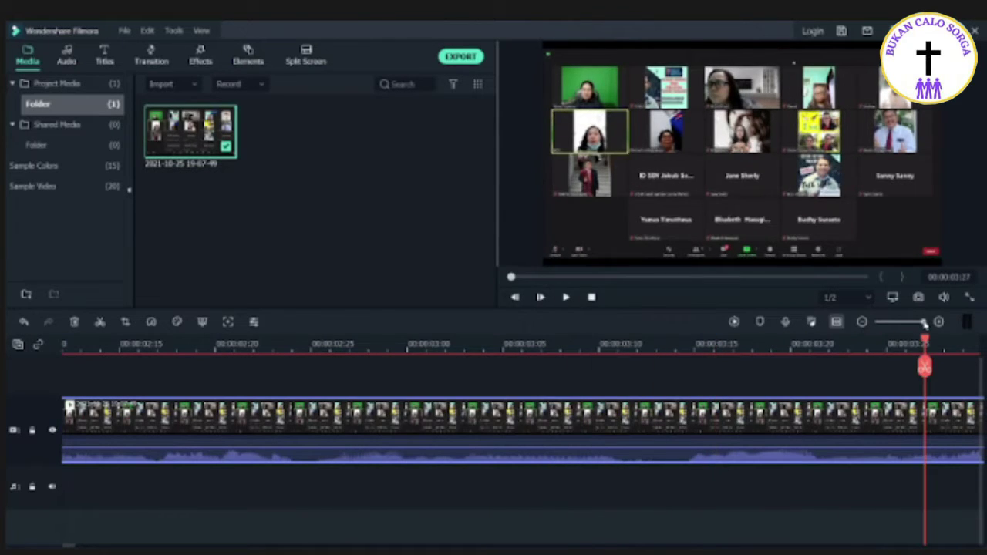
Step: Fit the whole clip in the timeline, move the playhead close to its end, and check the timecode there
drag(916, 330, 883, 323)
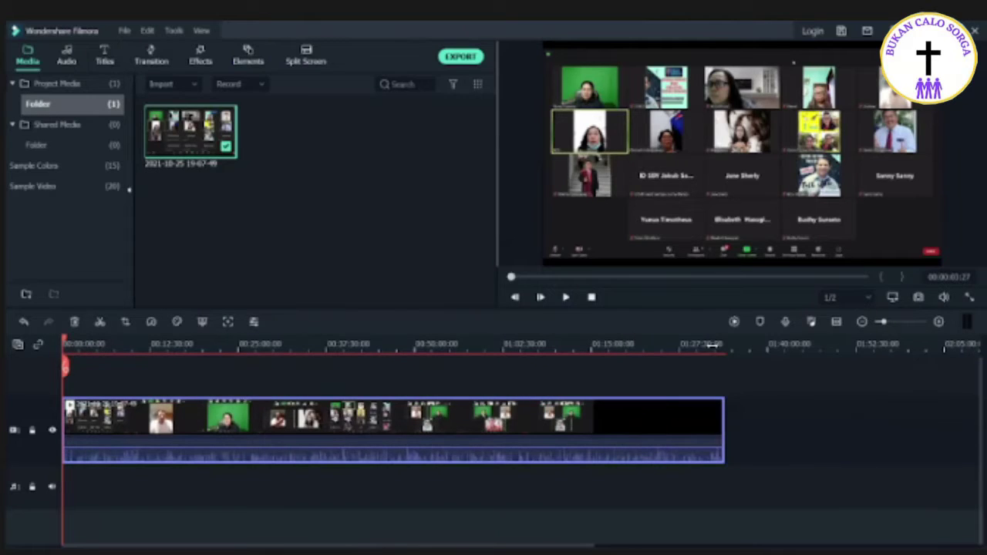
click(710, 348)
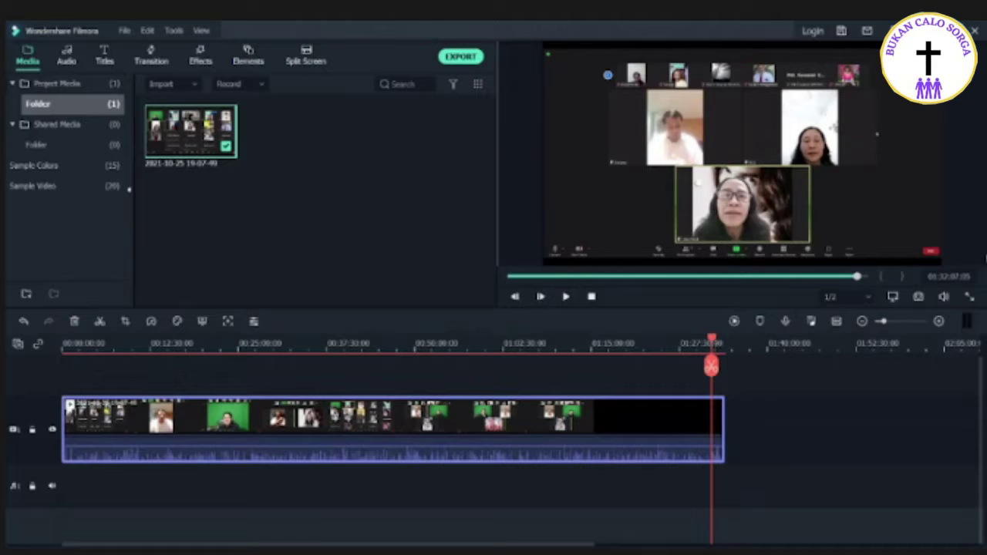
click(944, 279)
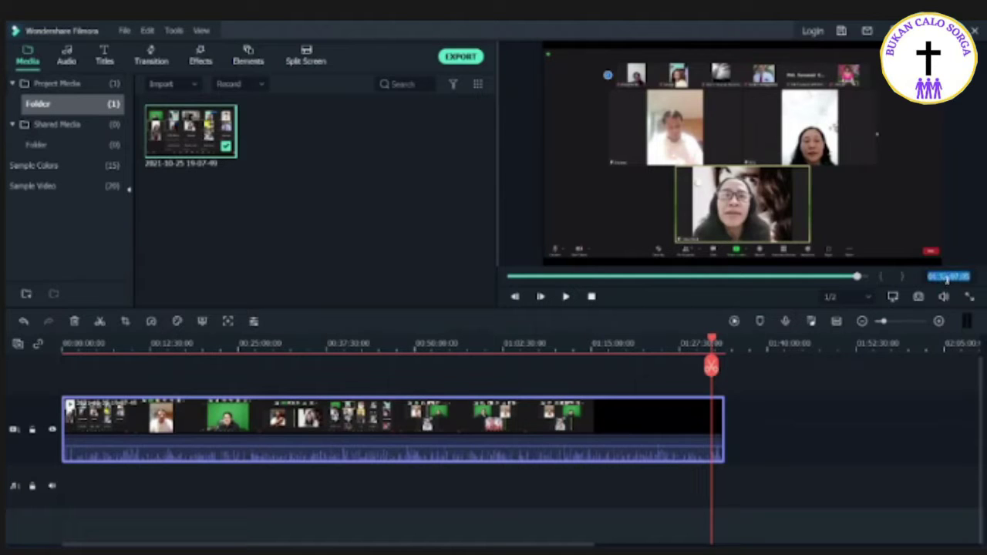
click(948, 277)
mouse_move(949, 278)
mouse_down()
mouse_move(928, 277)
mouse_move(962, 277)
mouse_move(934, 279)
mouse_up()
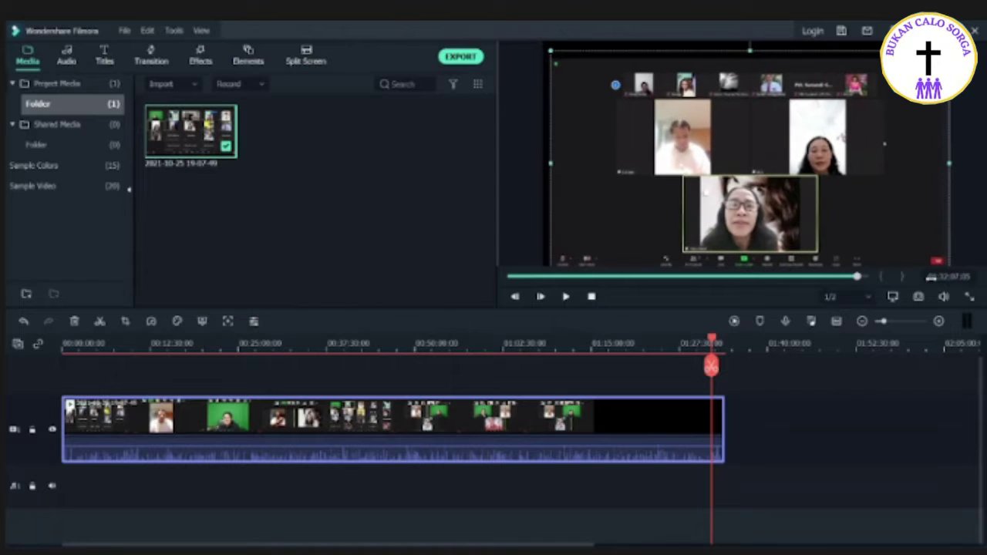
click(857, 277)
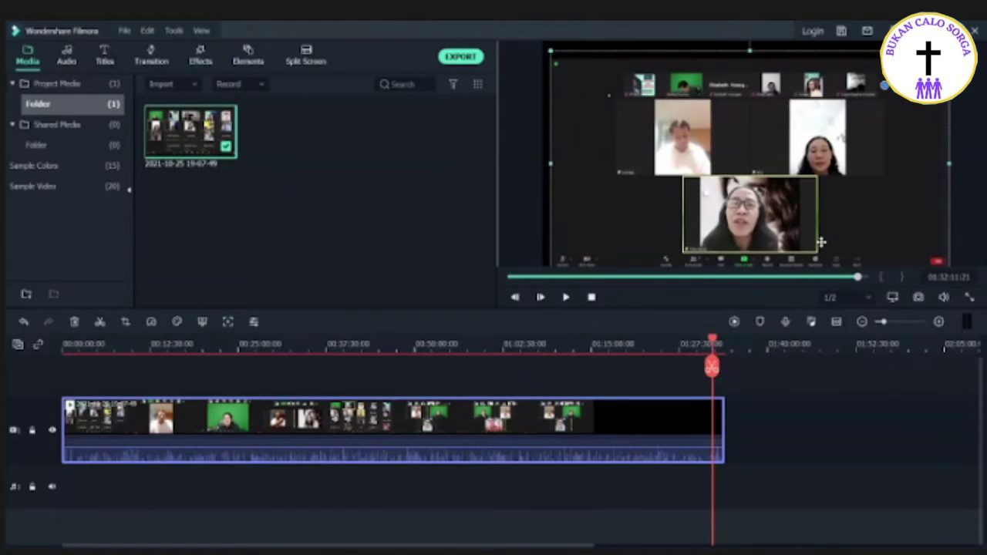
drag(821, 243, 813, 234)
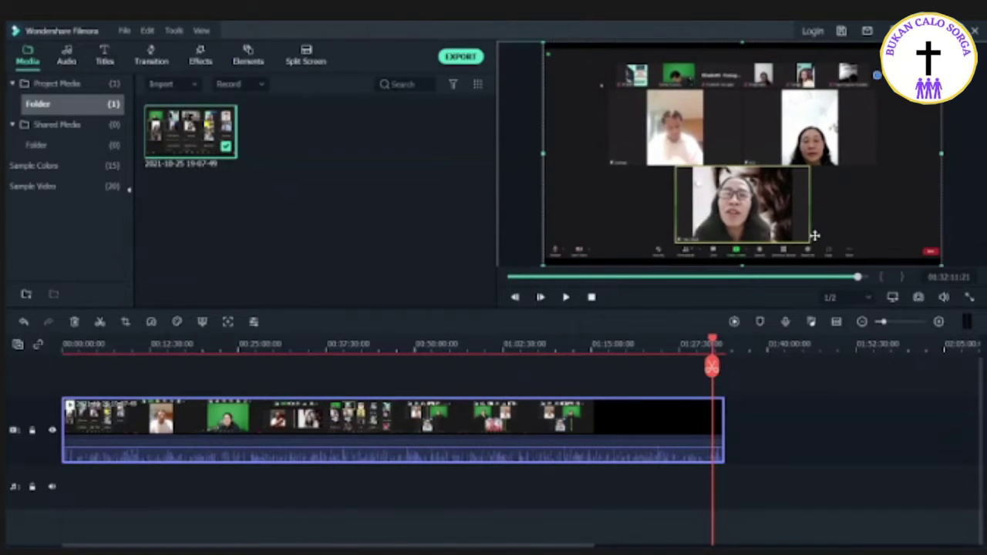
click(942, 279)
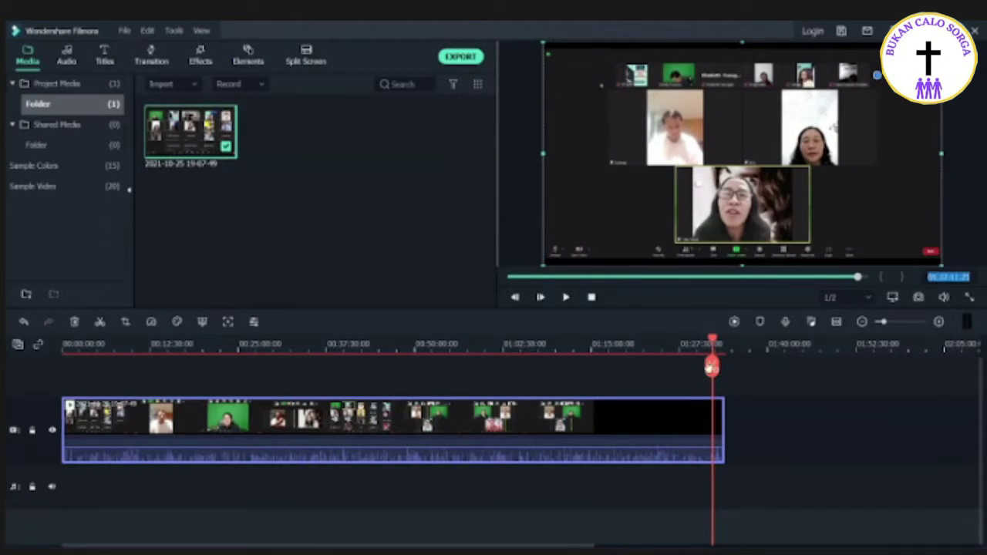
Step: Return the playhead to the start of the clip and play it with the timeline at a finer scale
drag(630, 348, 764, 338)
scroll(765, 339, up, 1)
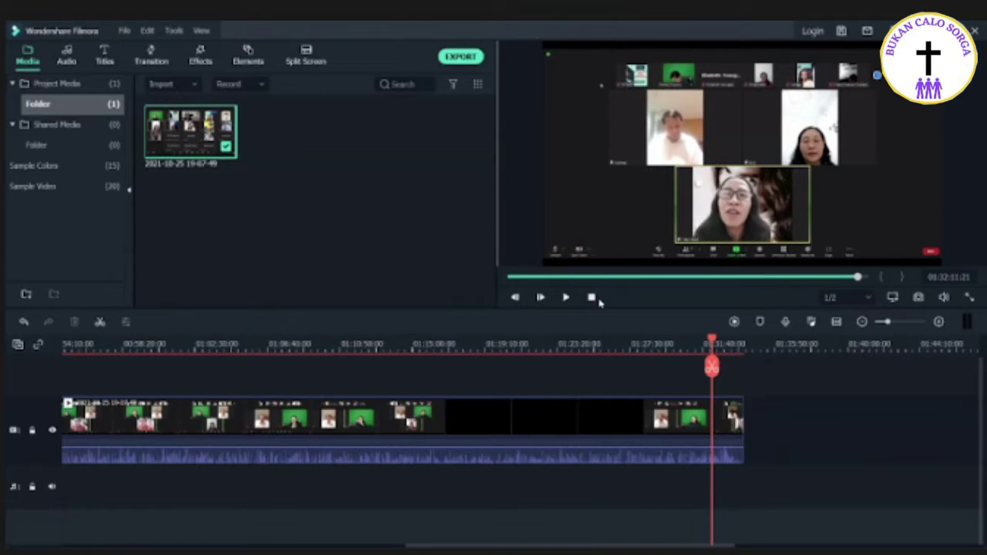
click(592, 296)
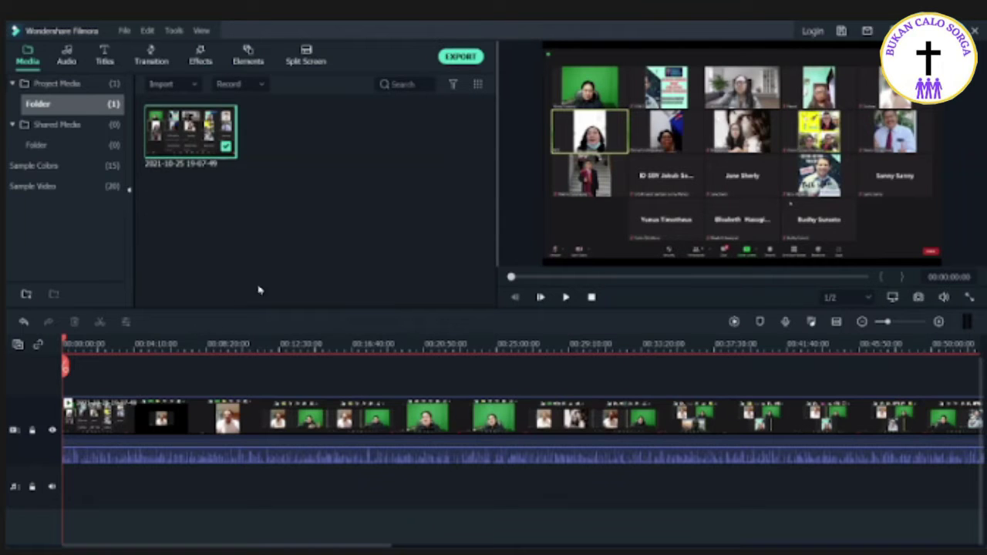
click(564, 297)
drag(366, 348, 455, 352)
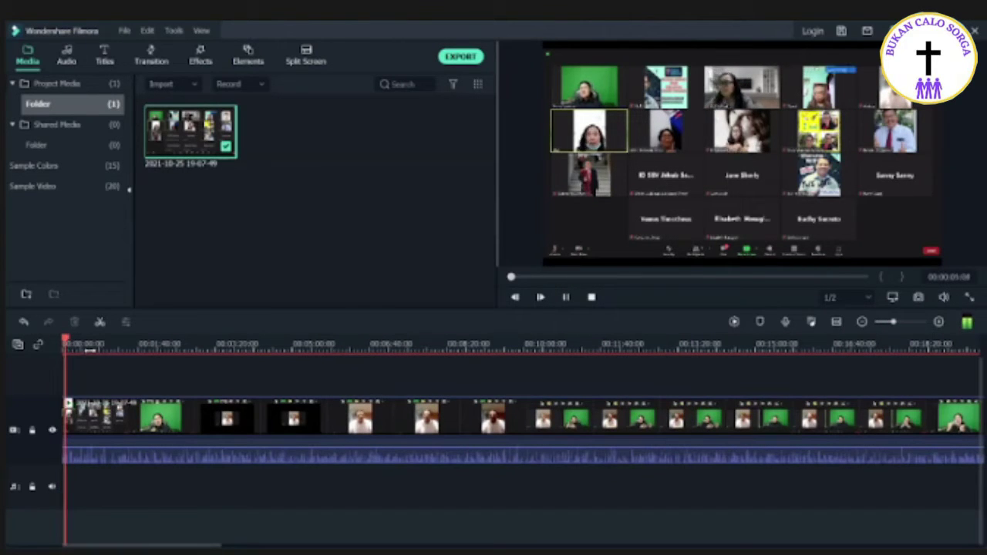
Step: Play the clip's first minute from several points to find where the opening ends, and pause at about 00:00:58:10
click(88, 346)
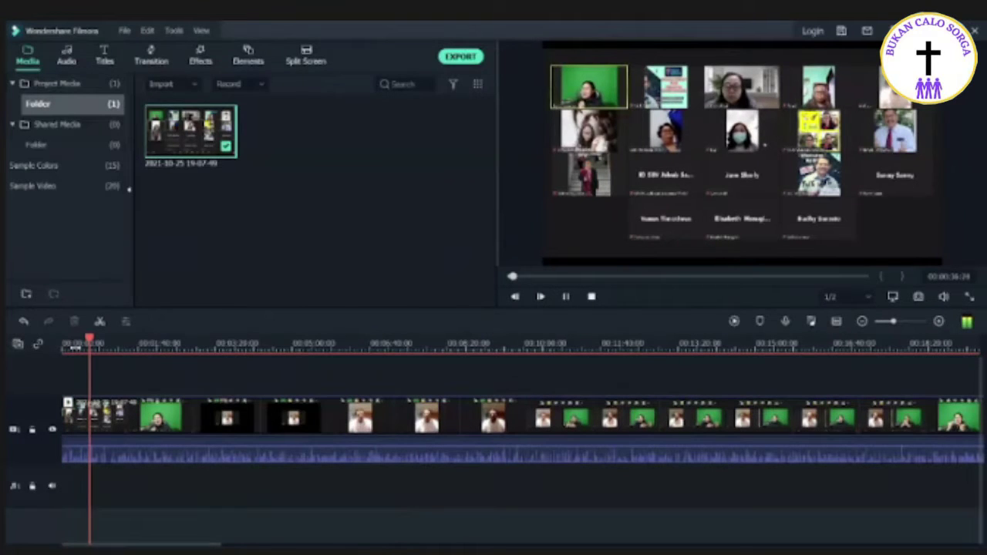
click(74, 345)
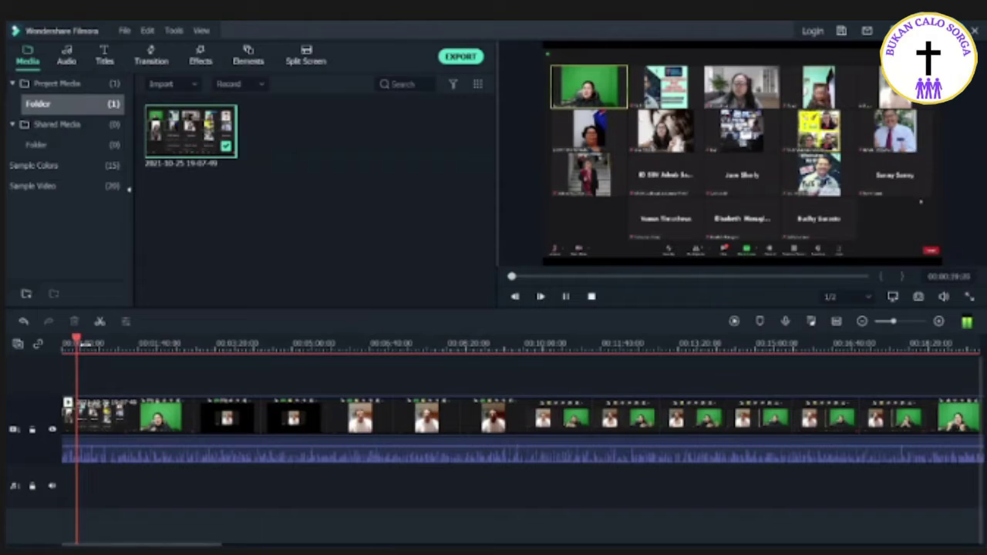
click(91, 345)
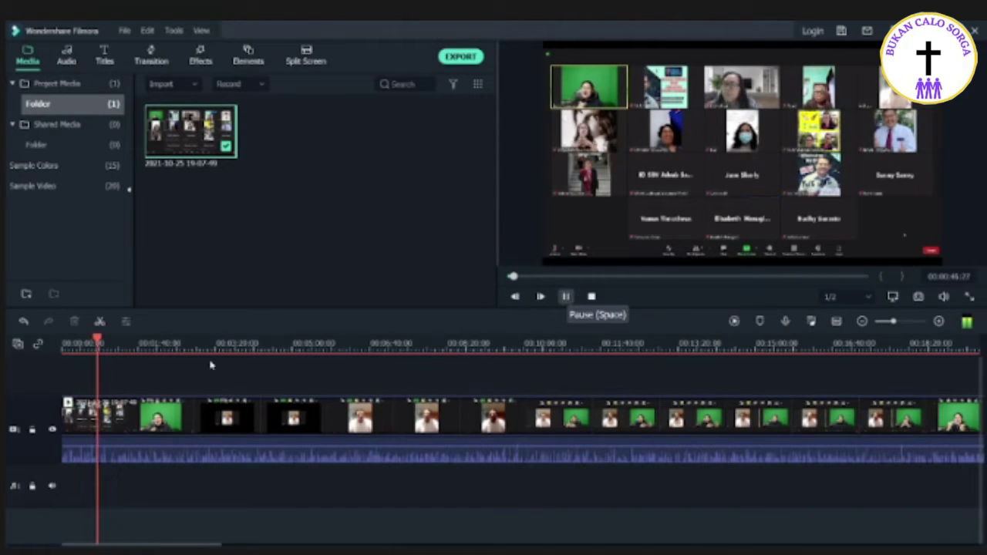
key(space)
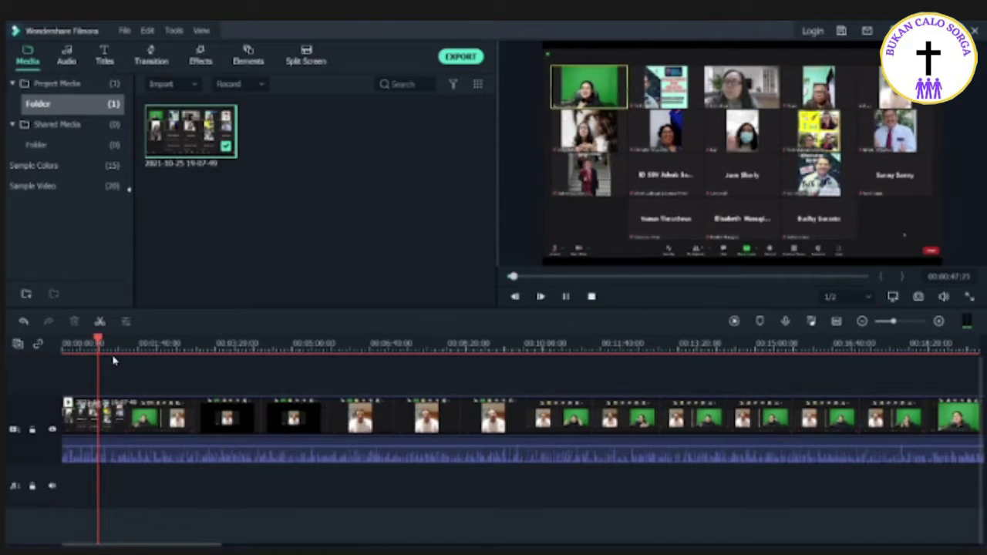
drag(113, 348, 9, 368)
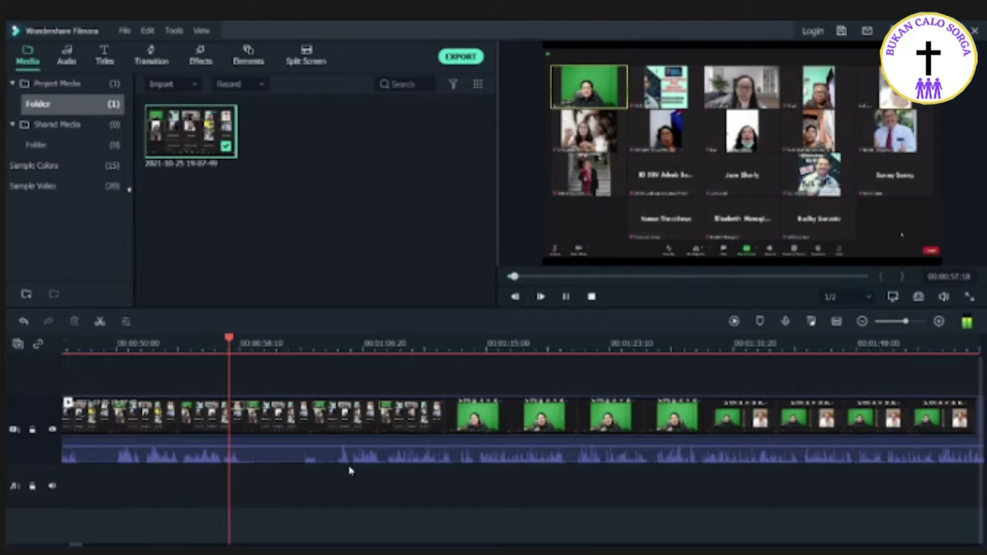
key(space)
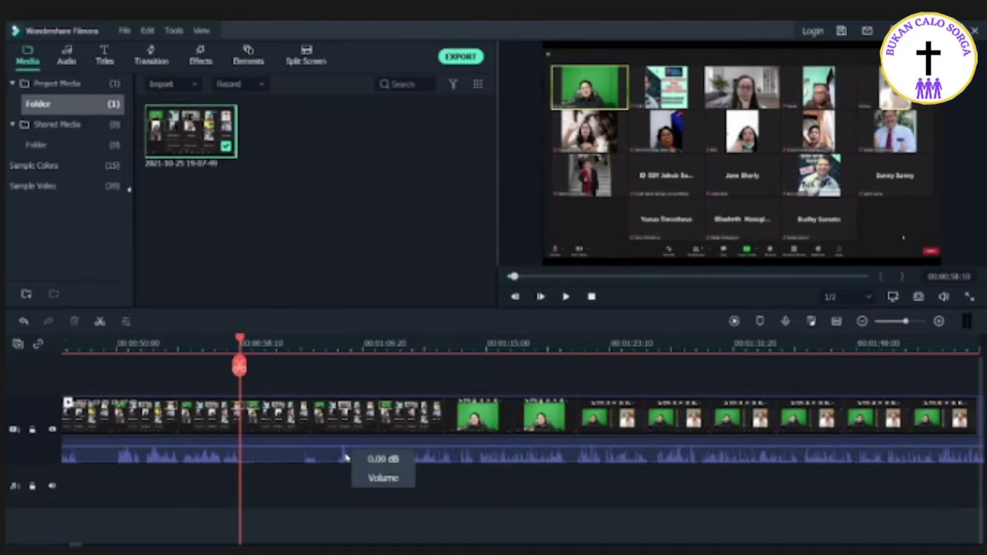
Step: Fine-tune the playhead around the one-minute mark and split the clip at 00:01:01:19
click(258, 348)
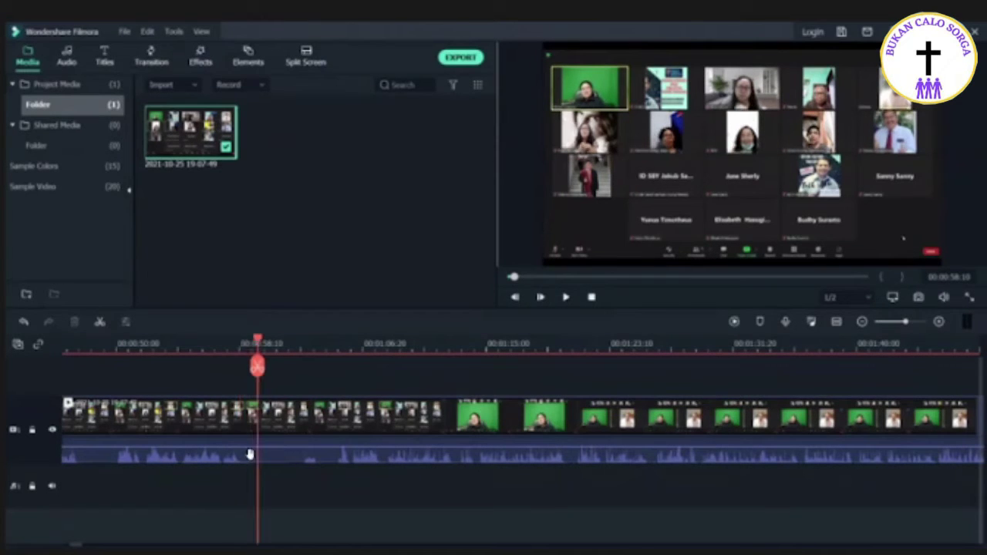
drag(257, 356, 293, 348)
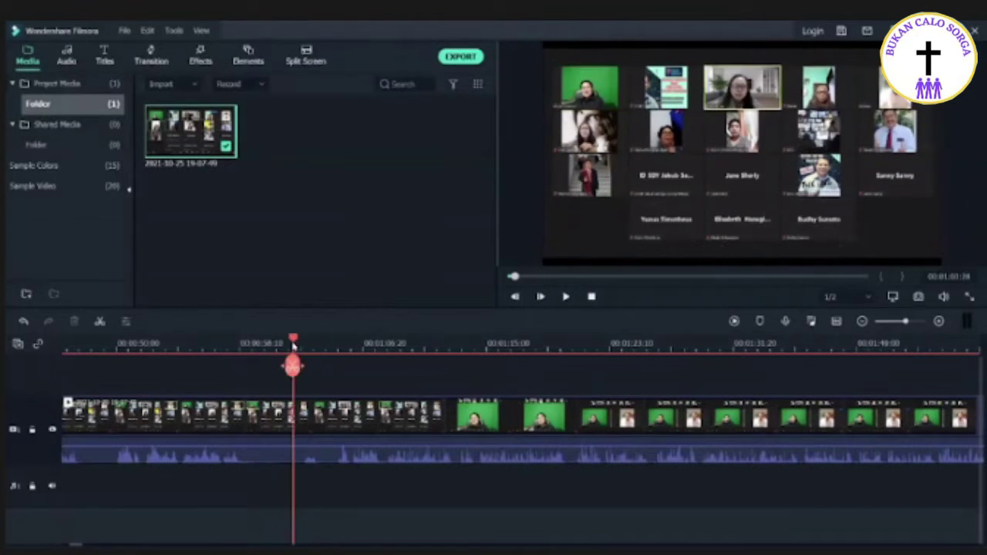
drag(513, 347, 353, 341)
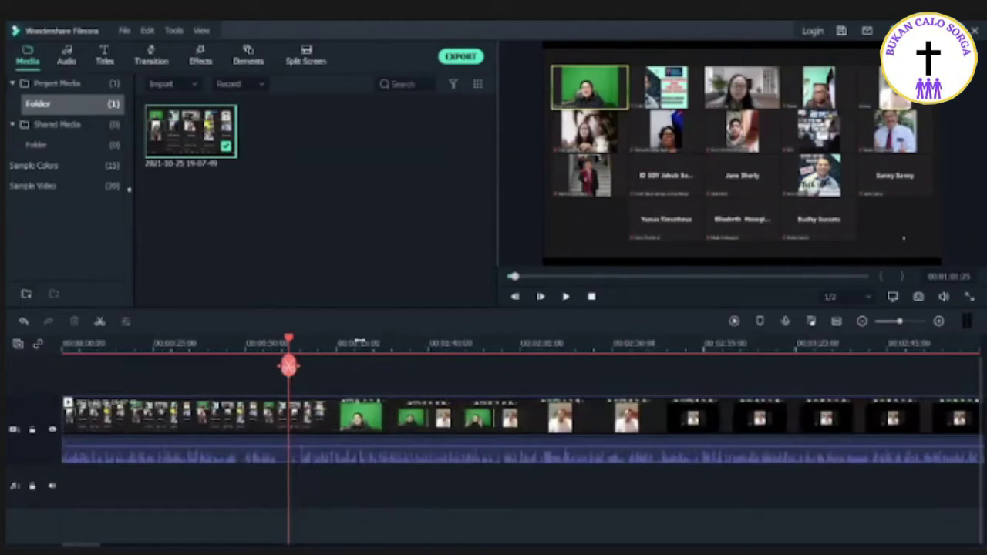
click(567, 299)
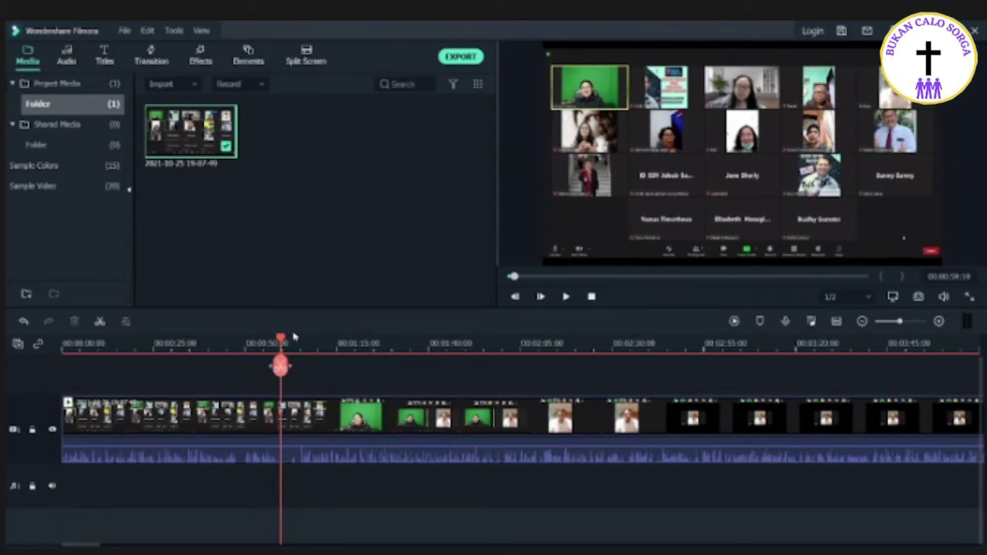
key(space)
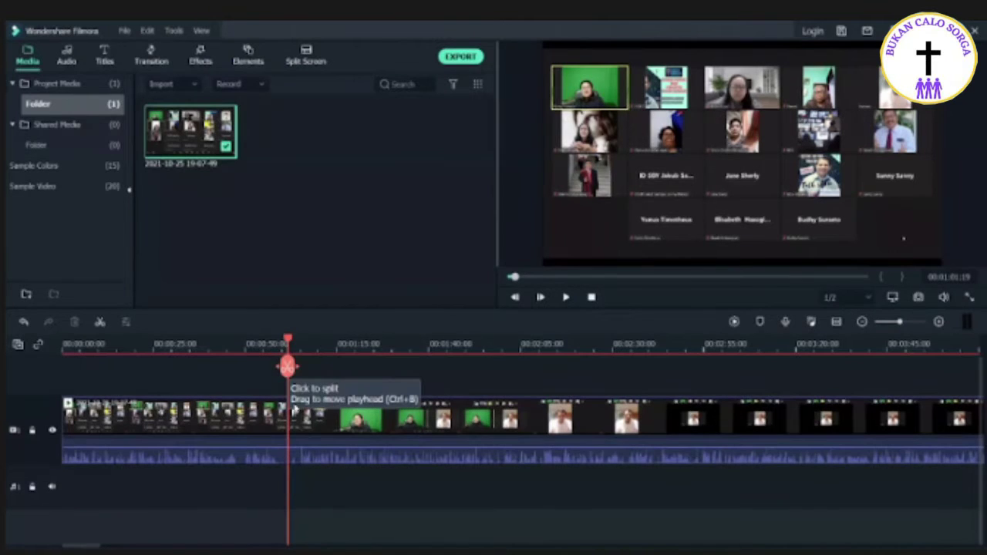
drag(415, 425, 393, 415)
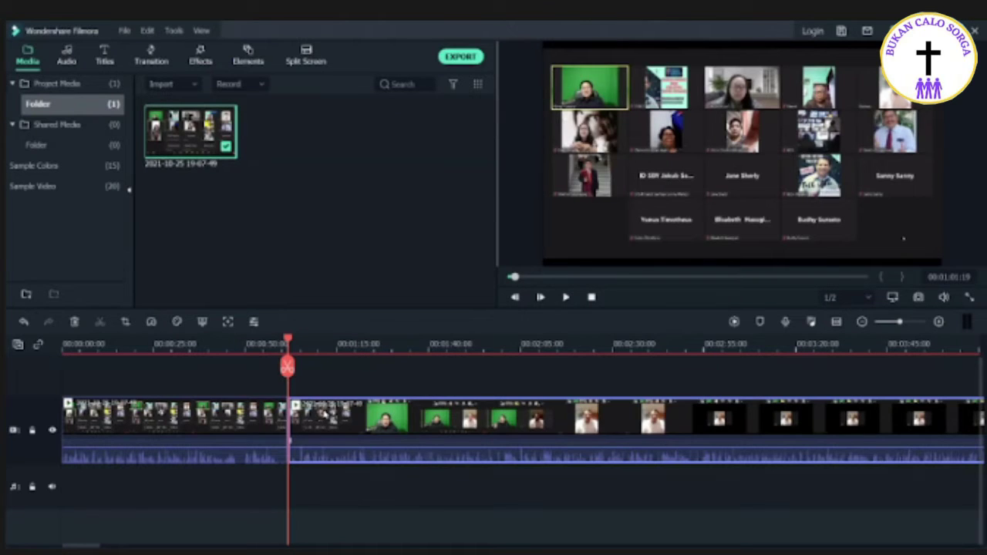
Step: Delete the opening segment before the split and play the first few seconds of the remaining video
click(249, 429)
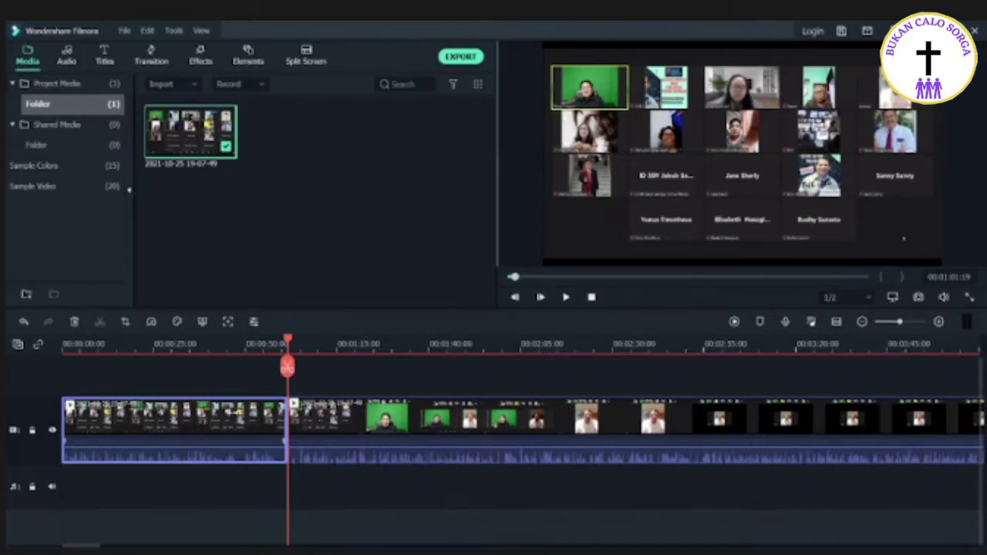
key(Delete)
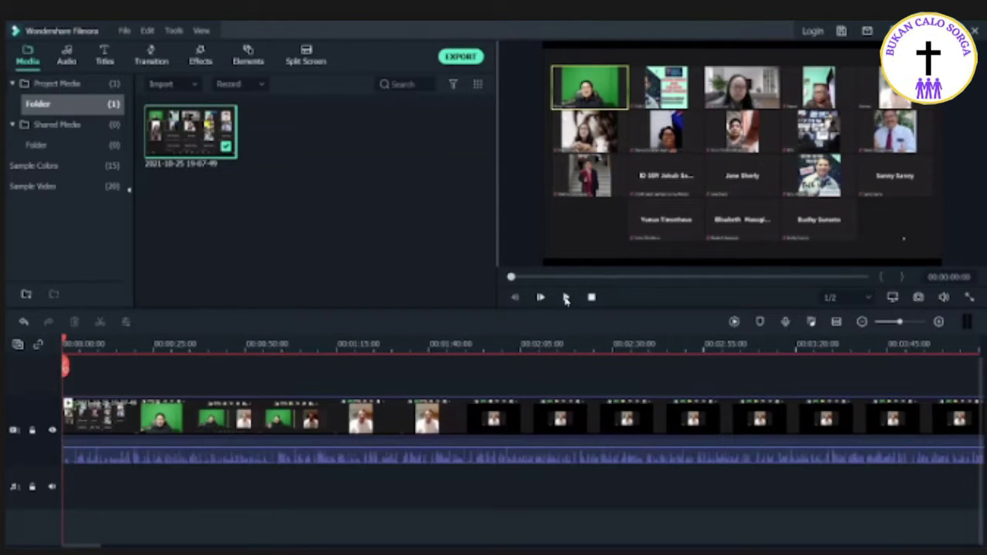
click(565, 298)
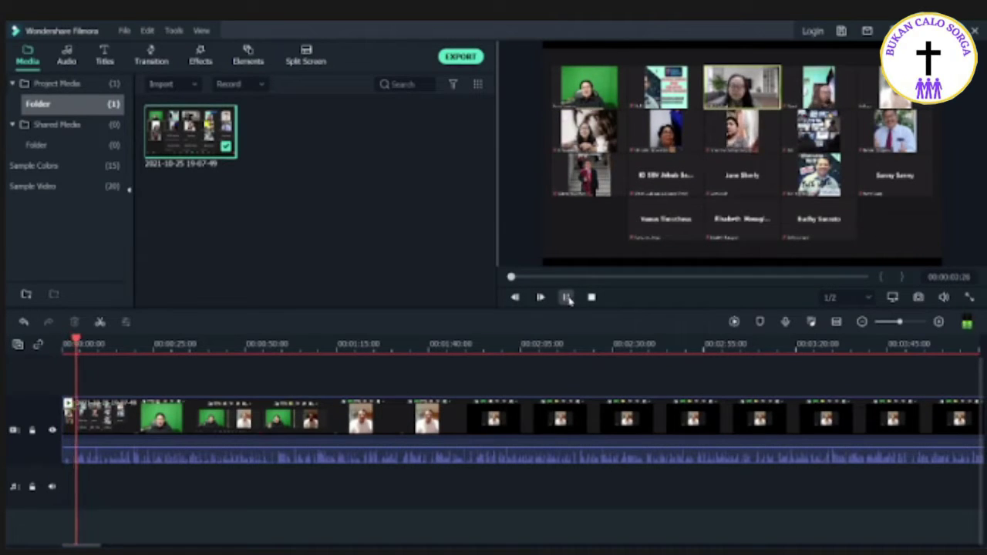
key(space)
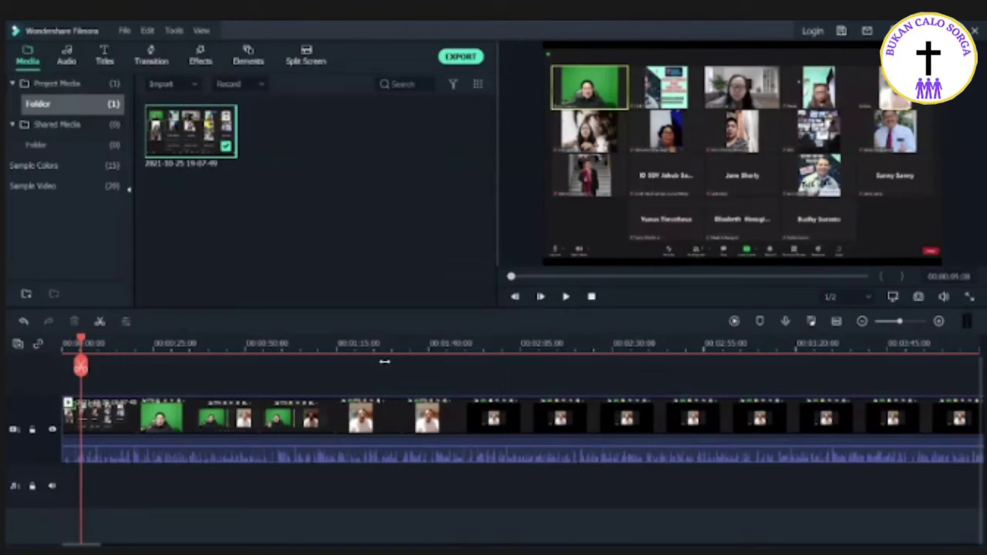
Step: Split the clip at 00:01:04:18 and again at 00:01:16:18 to isolate a short middle segment
click(299, 351)
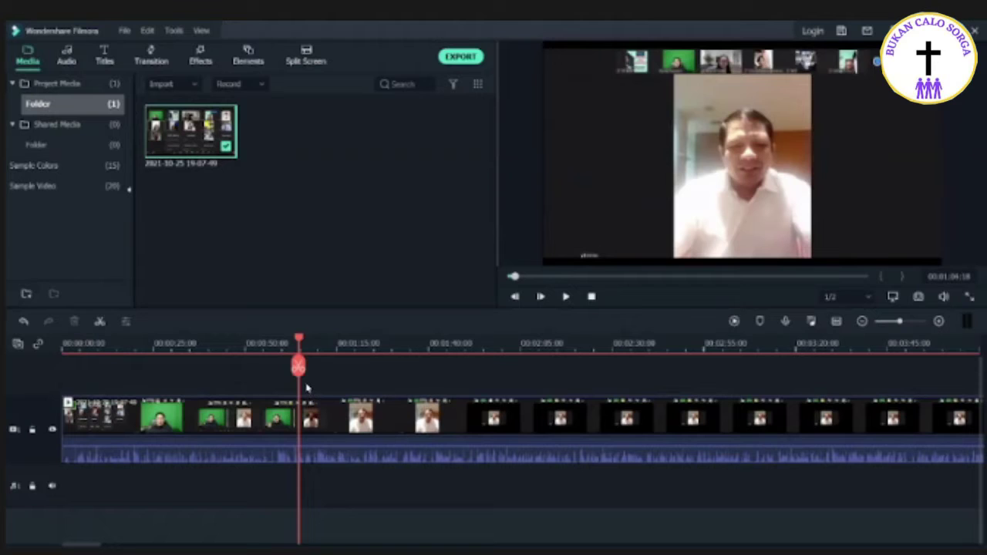
click(298, 367)
click(343, 344)
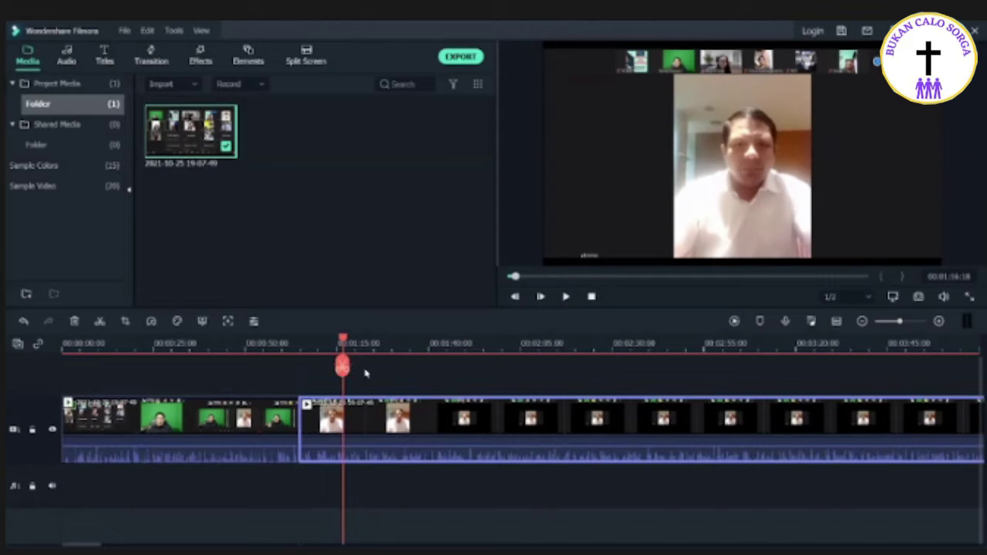
click(342, 364)
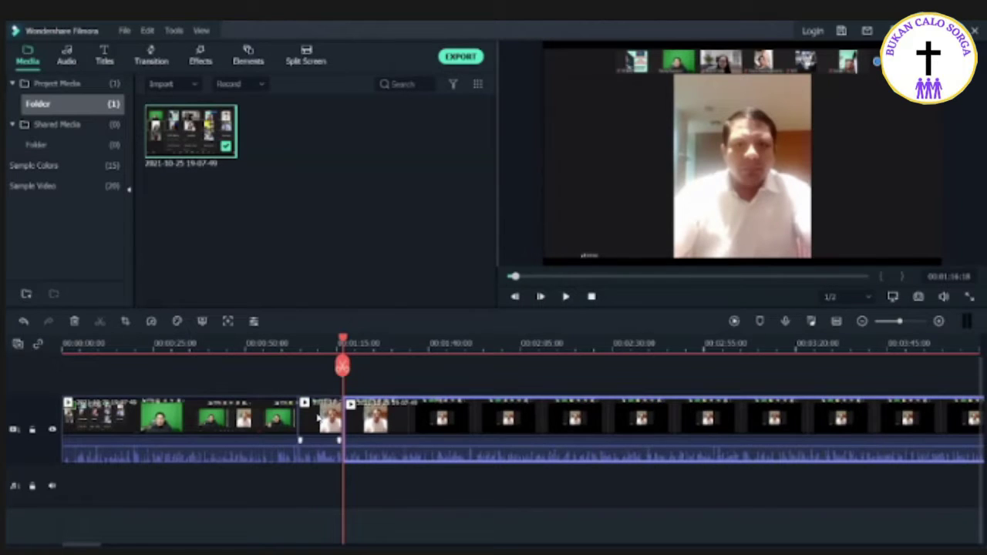
Step: Delete the short segment between the two cuts and move the following segment against the first one to close the gap
double_click(320, 419)
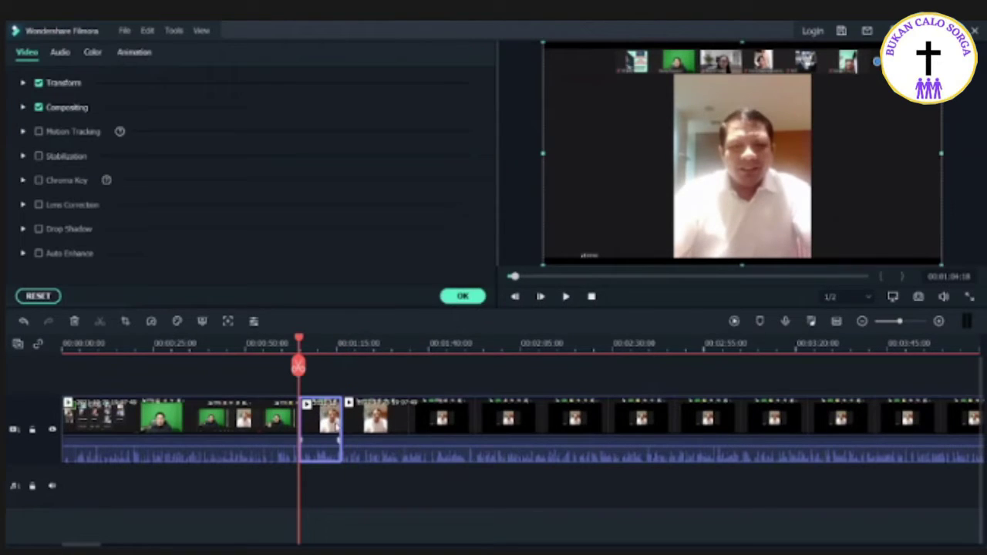
click(357, 422)
click(280, 420)
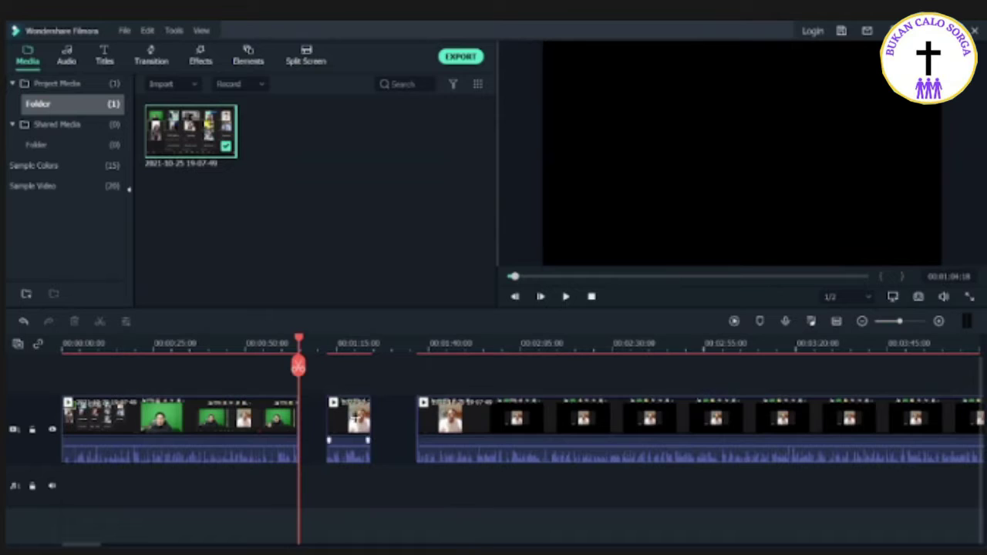
click(355, 418)
key(Delete)
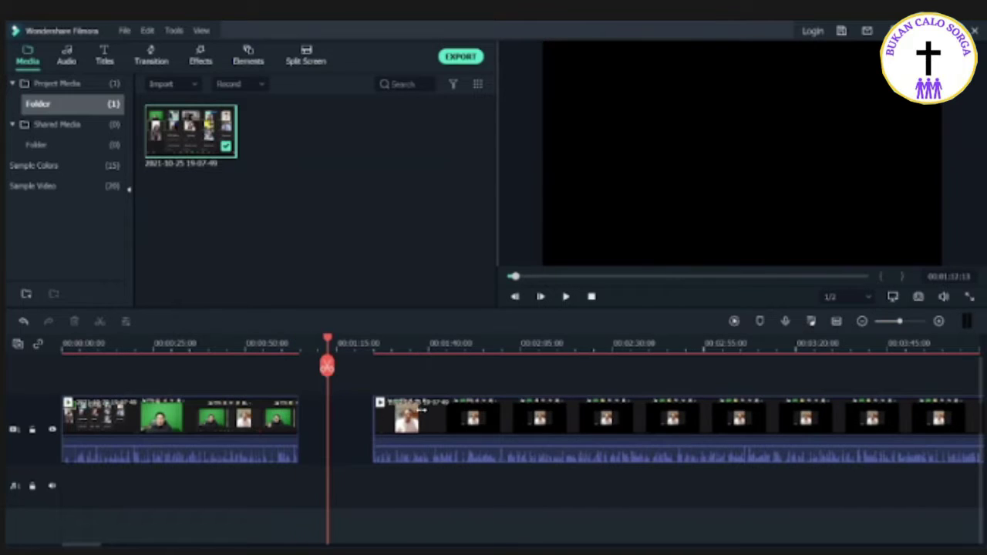
drag(370, 414, 329, 399)
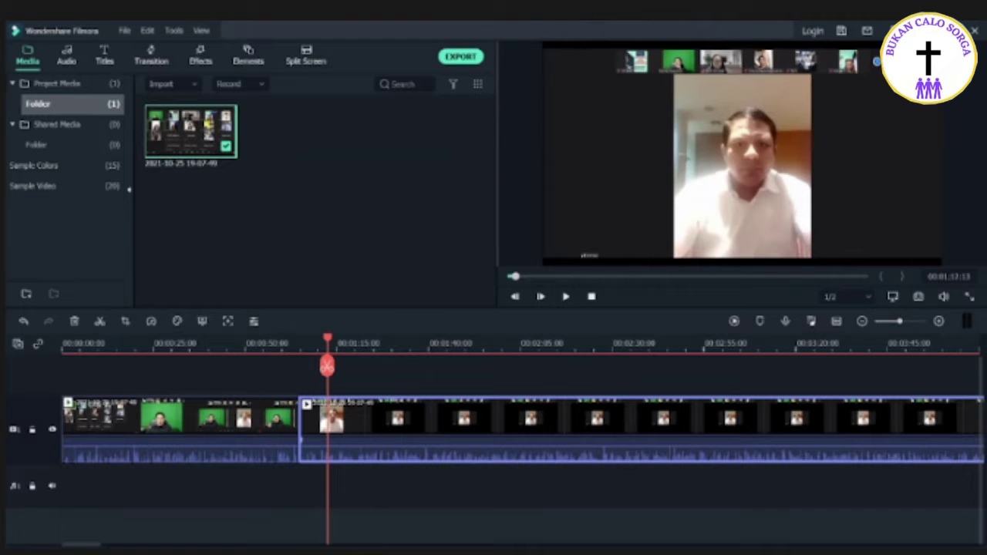
Step: Go to the end of the video, play it from 01:32:30:01, and pause close to the end
drag(82, 547, 839, 492)
scroll(840, 494, right, 10)
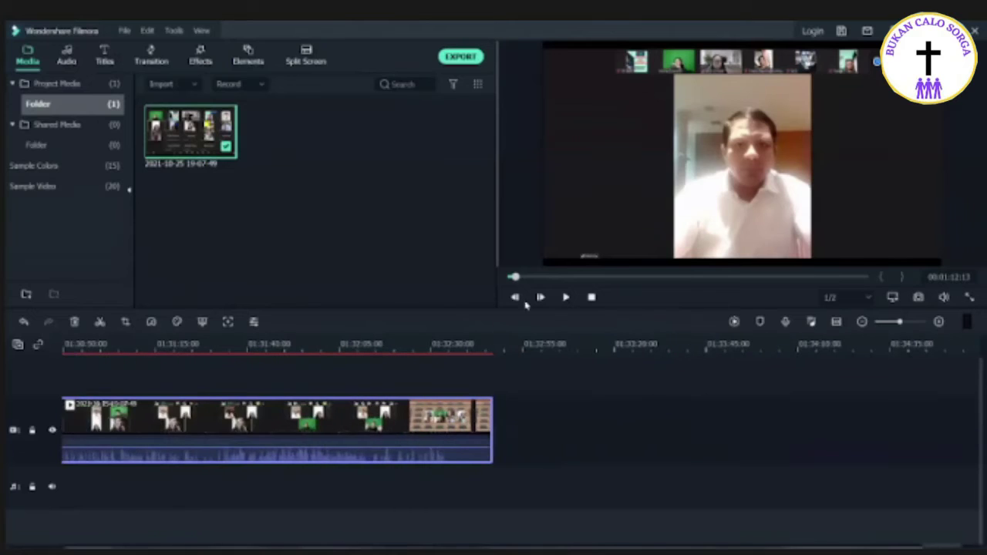
click(430, 357)
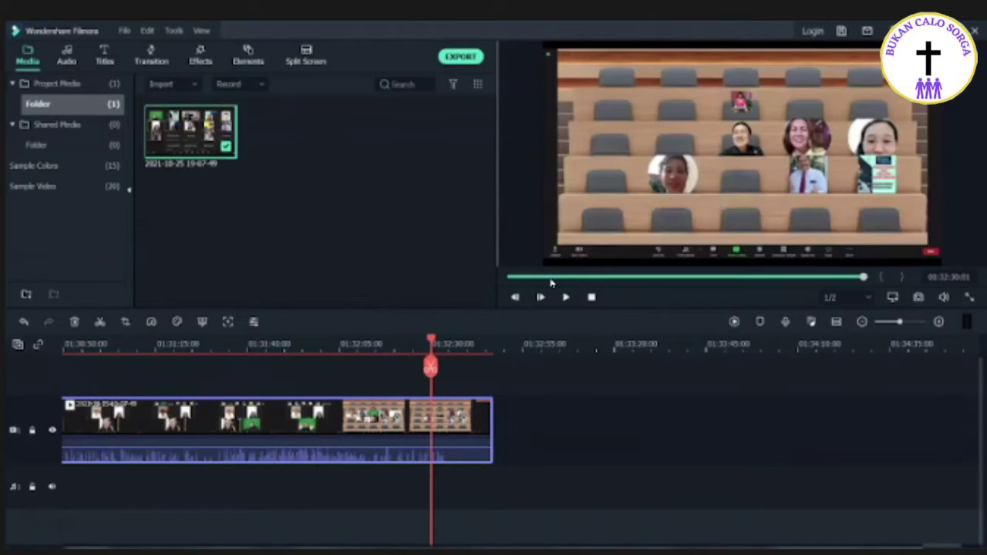
click(566, 297)
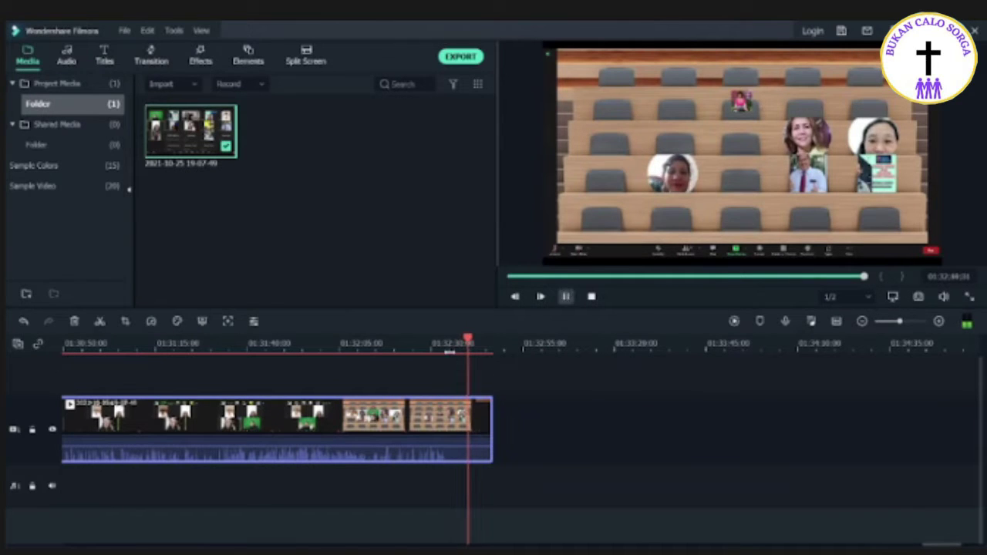
key(space)
Step: Split the last segment at 01:32:34:28 and delete the leftover piece after the cut
click(449, 352)
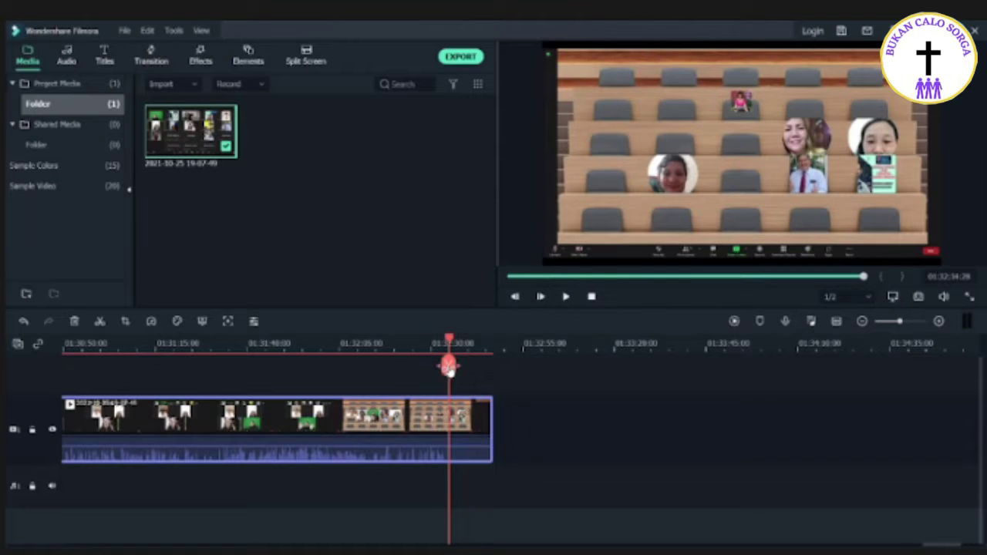
click(449, 365)
drag(477, 428, 556, 417)
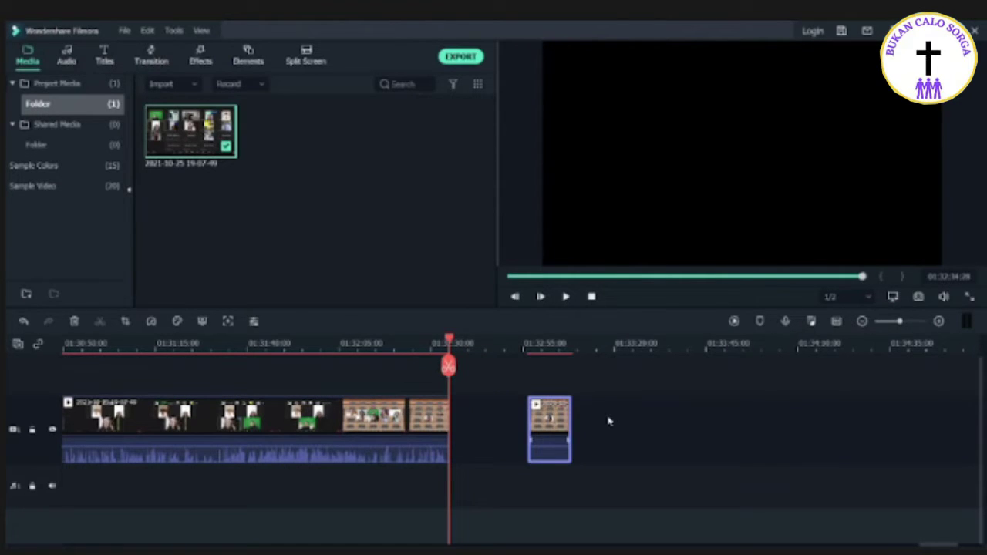
key(Delete)
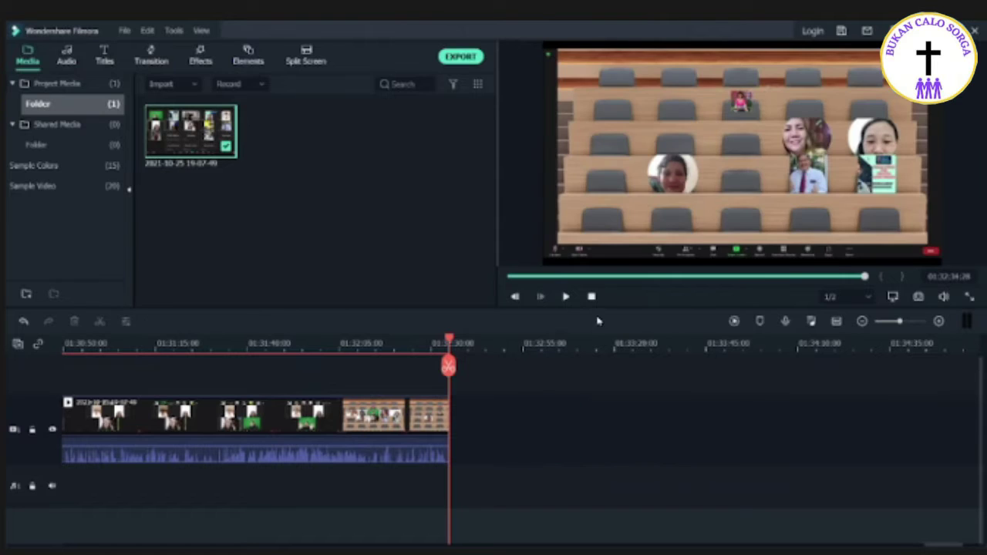
Step: Review the trimmed timeline back at its start and select the long segment after the cut at 00:01:04:18
drag(520, 342, 474, 344)
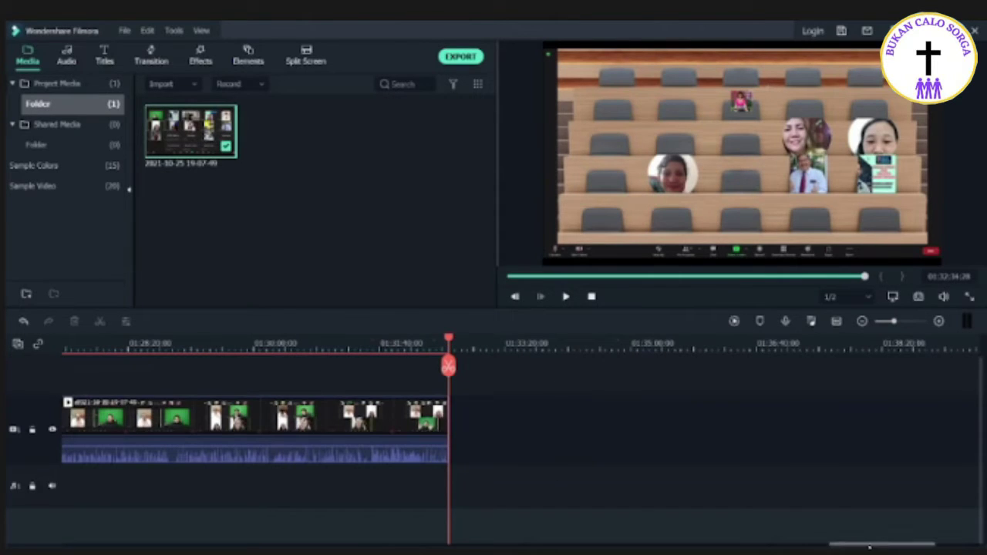
drag(877, 546, 799, 542)
drag(598, 517, 14, 468)
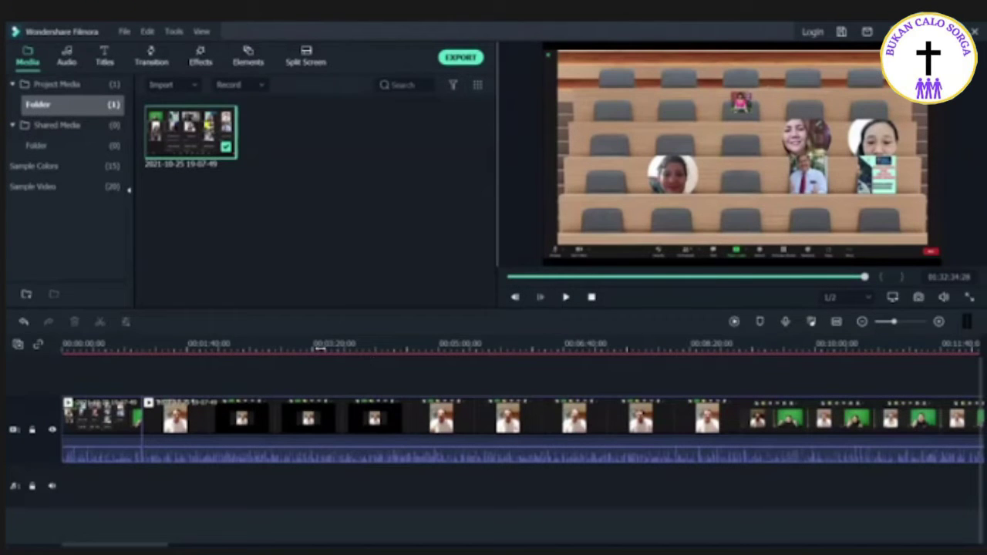
drag(367, 348, 327, 368)
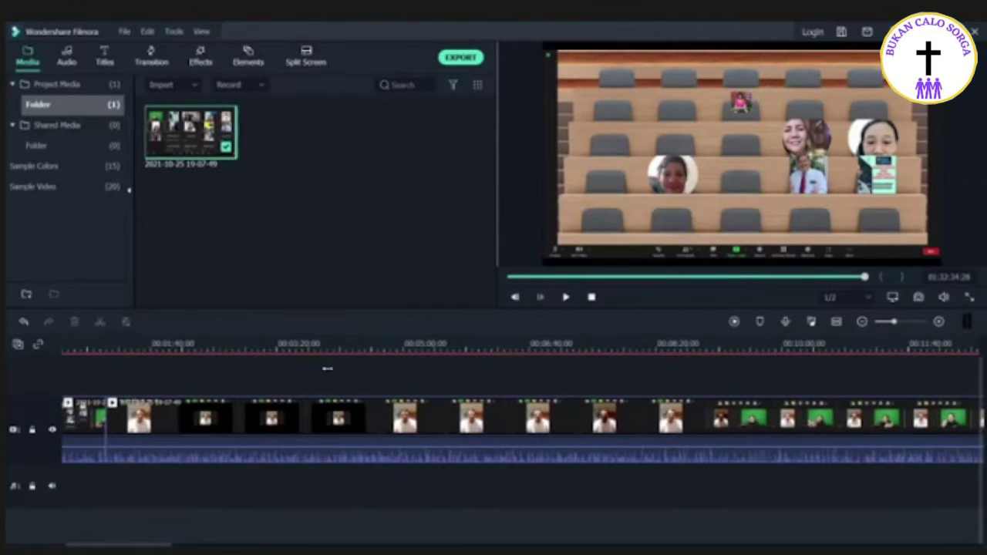
scroll(382, 357, right, 4)
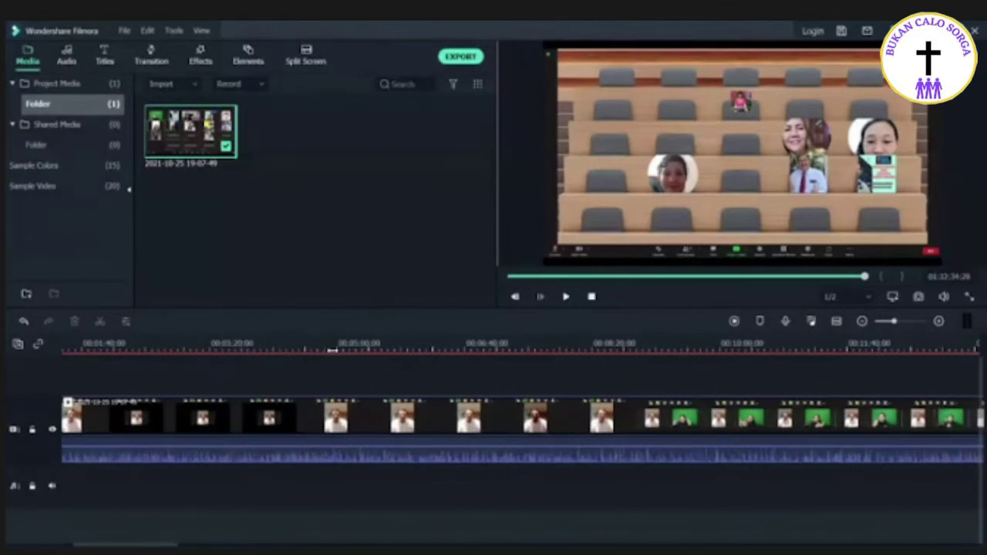
drag(163, 544, 139, 544)
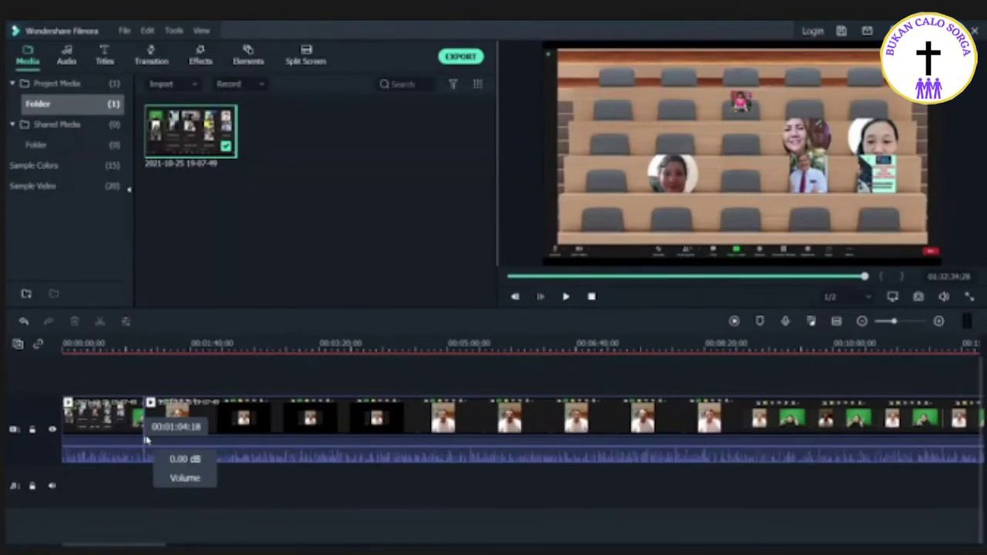
click(158, 461)
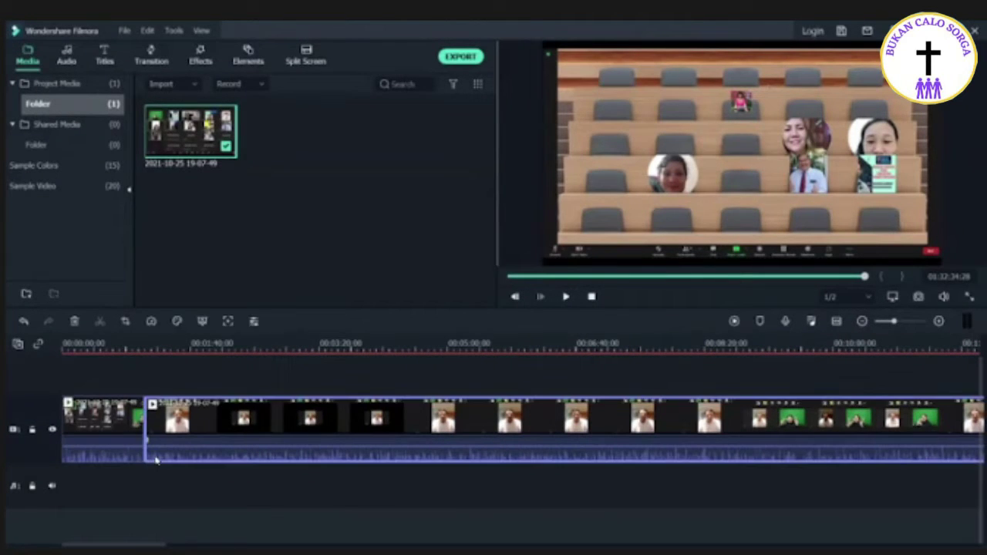
Step: Play the long segment from 00:01:08:18, just after the first cut, and pause after a moment
click(150, 343)
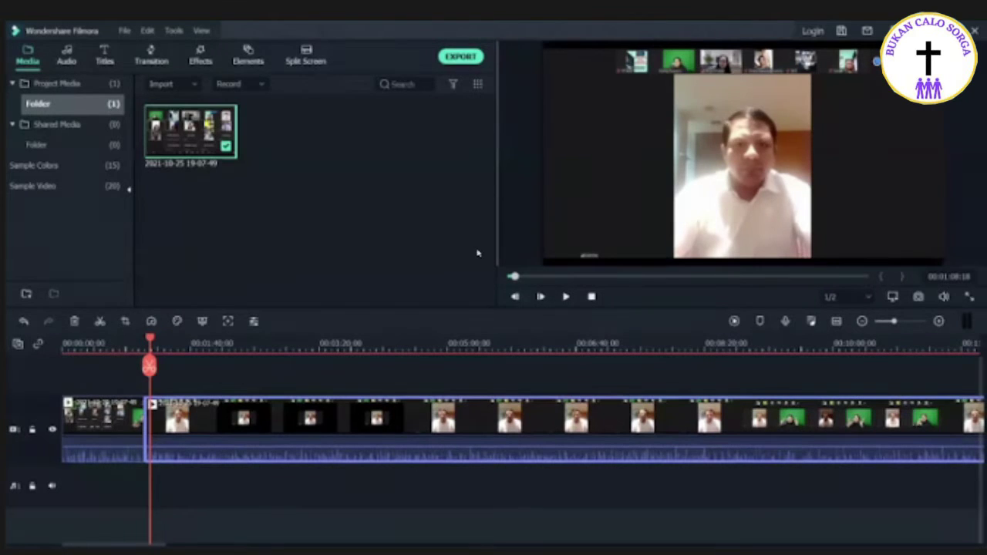
click(566, 298)
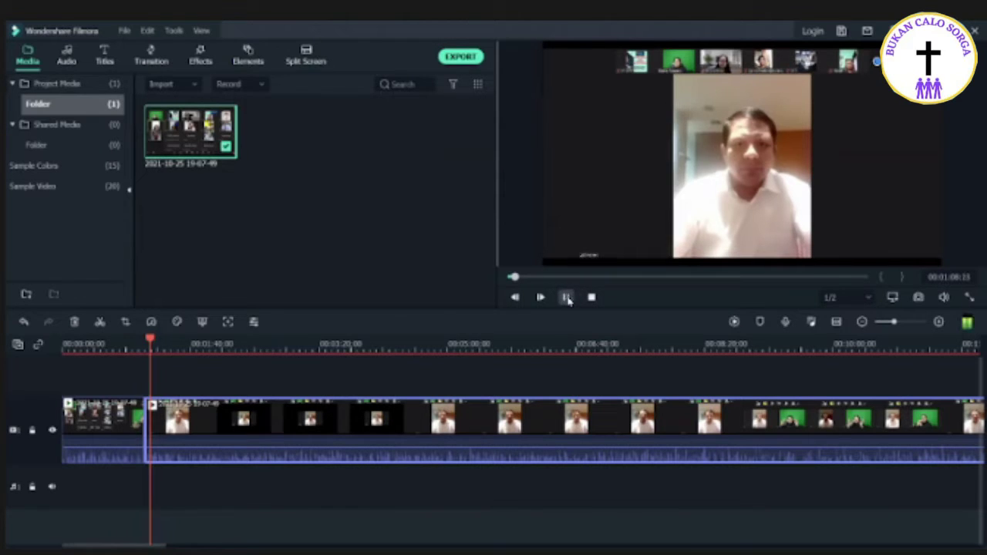
click(566, 298)
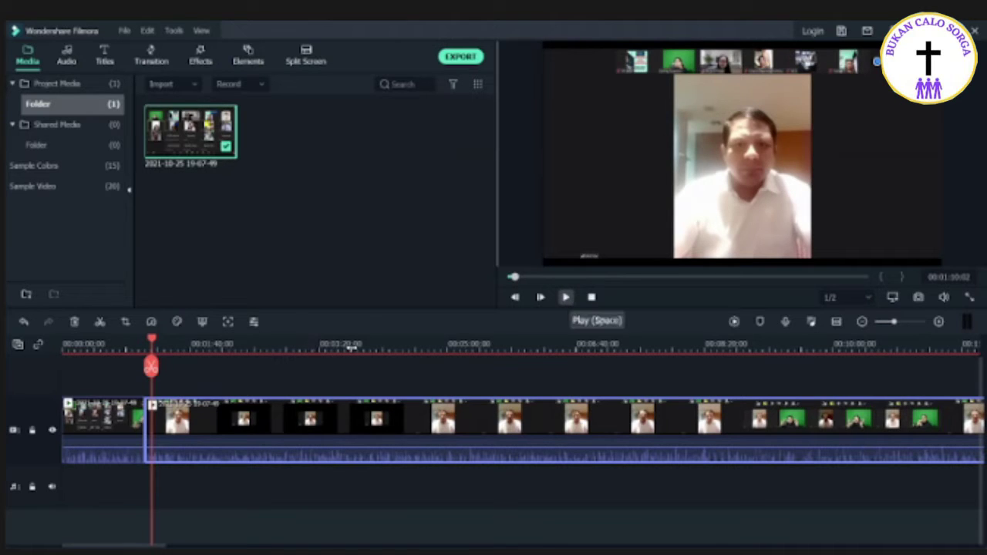
Step: Look further along the recording at 00:03:45:06 and at 00:14:42:29
click(311, 349)
click(351, 348)
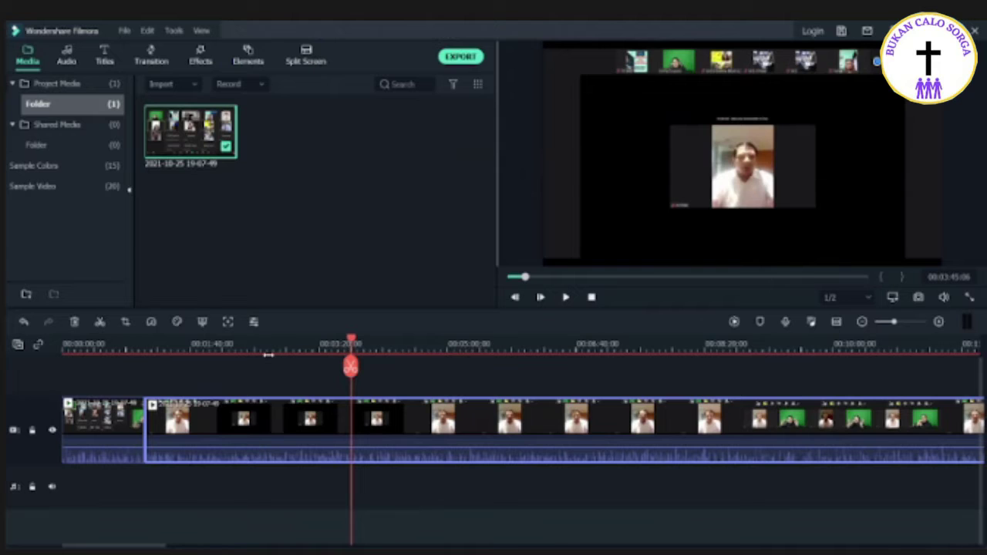
scroll(268, 354, down, 4)
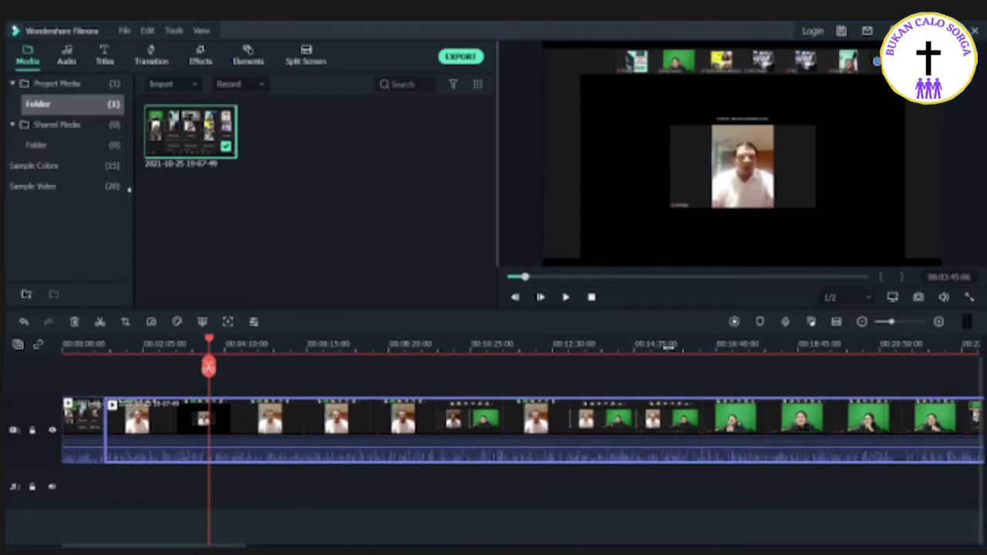
click(639, 343)
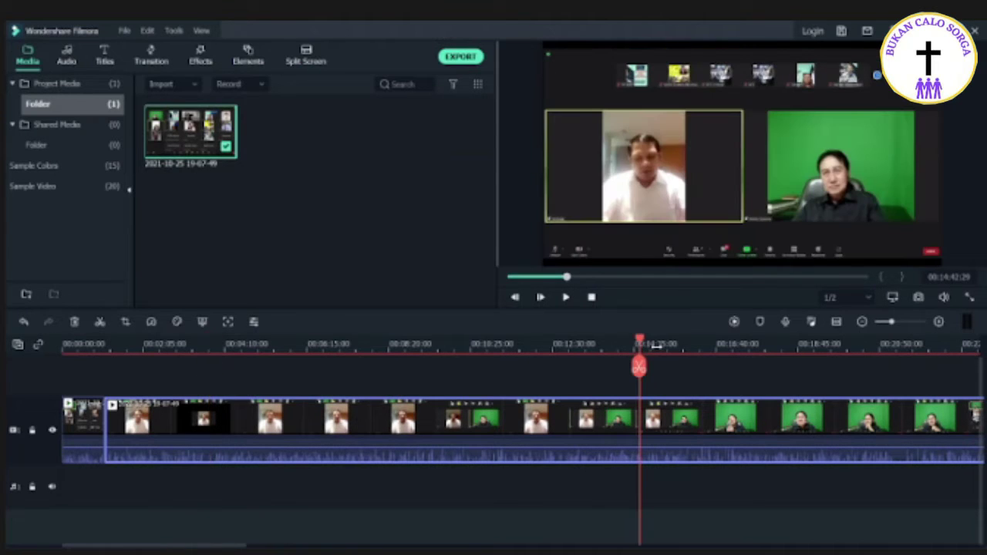
click(958, 275)
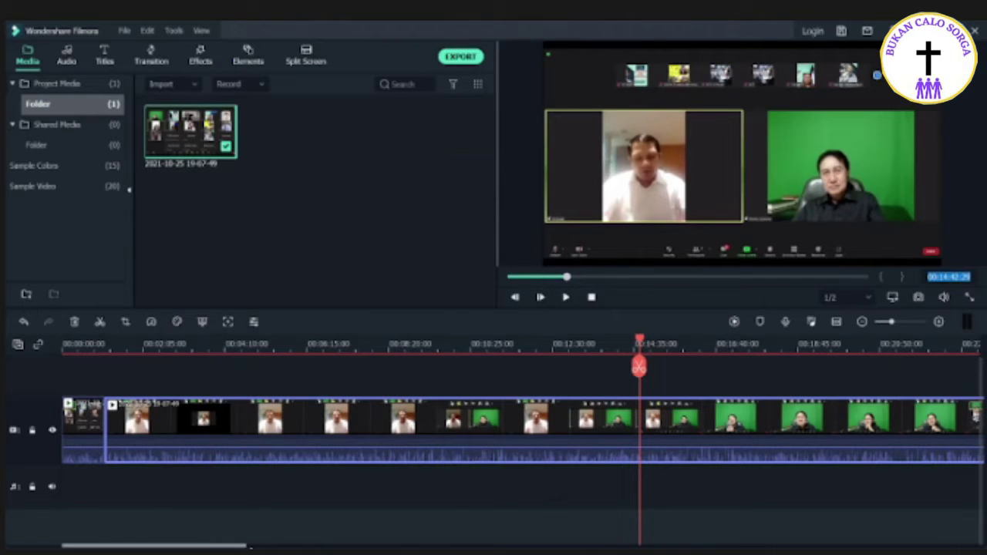
Step: Play the passage shortly after 00:15:00:00, then replay it from 00:15:02:02 to find the unwanted part
drag(248, 546, 357, 546)
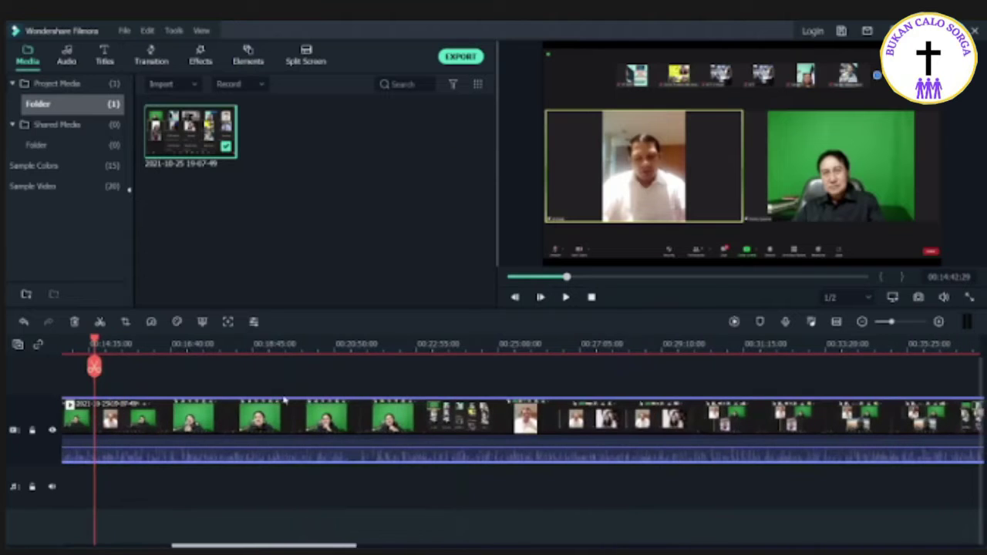
drag(263, 349, 530, 355)
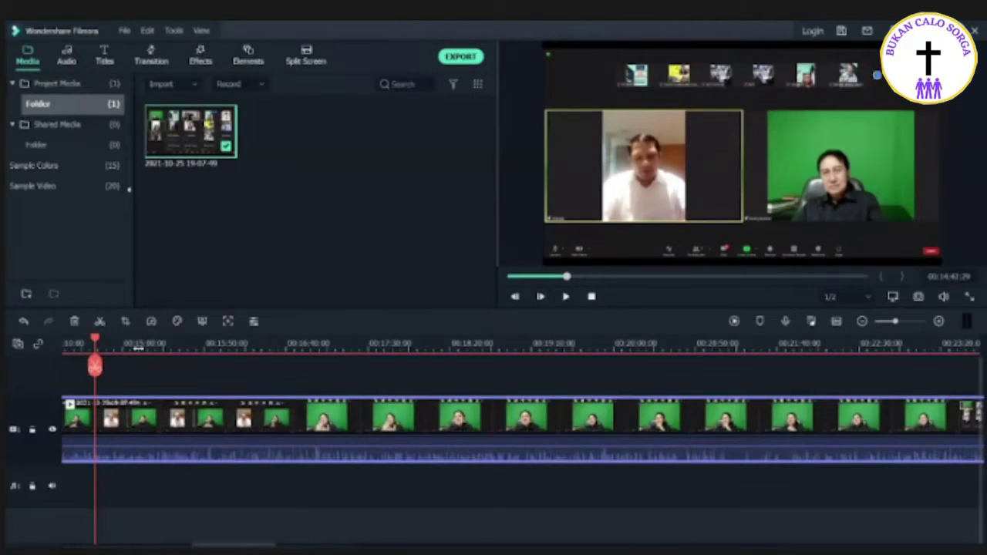
click(137, 347)
click(565, 297)
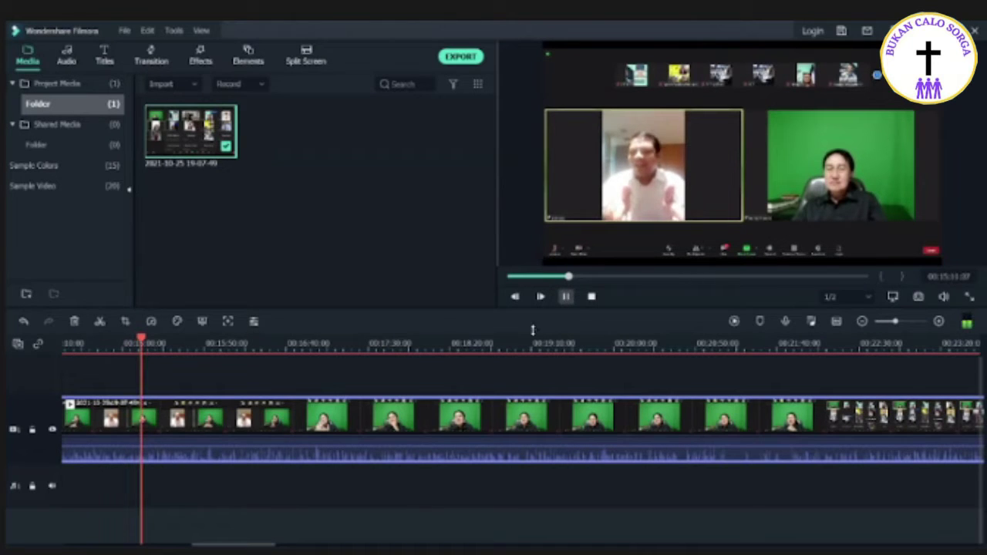
click(565, 297)
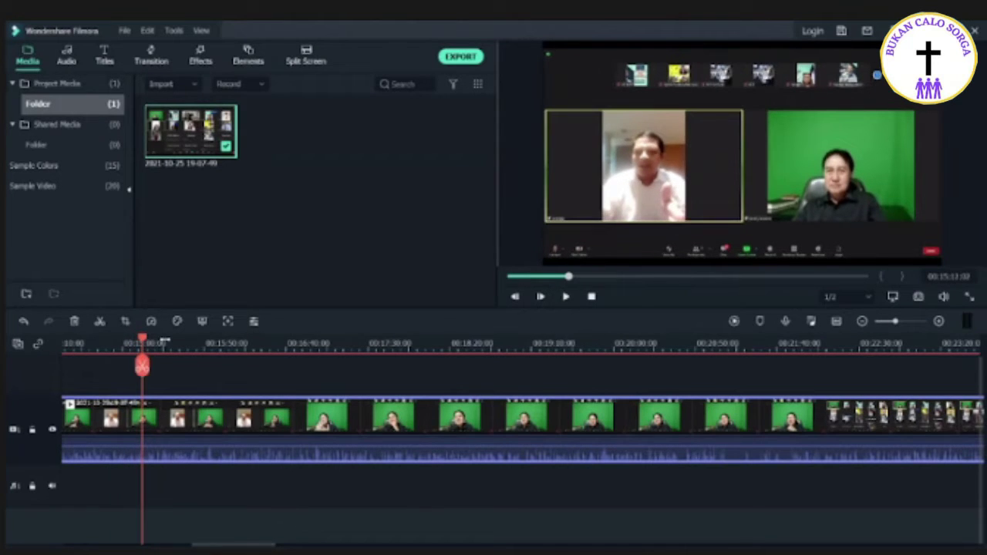
drag(142, 366, 127, 364)
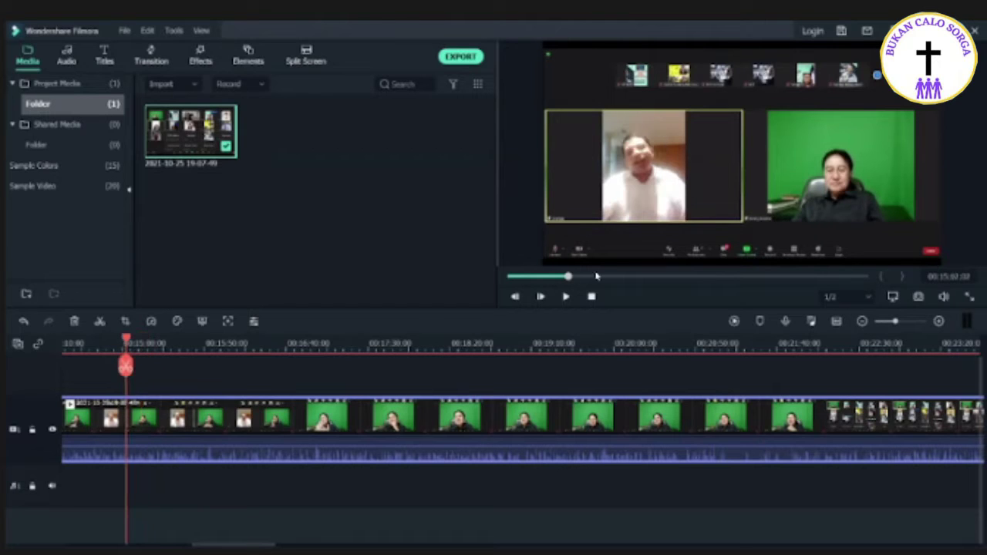
click(566, 297)
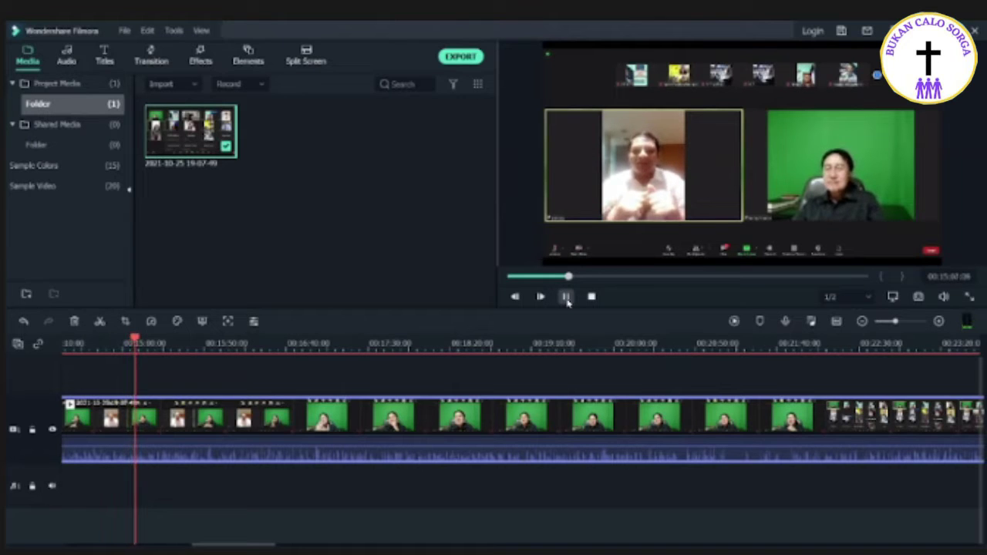
key(space)
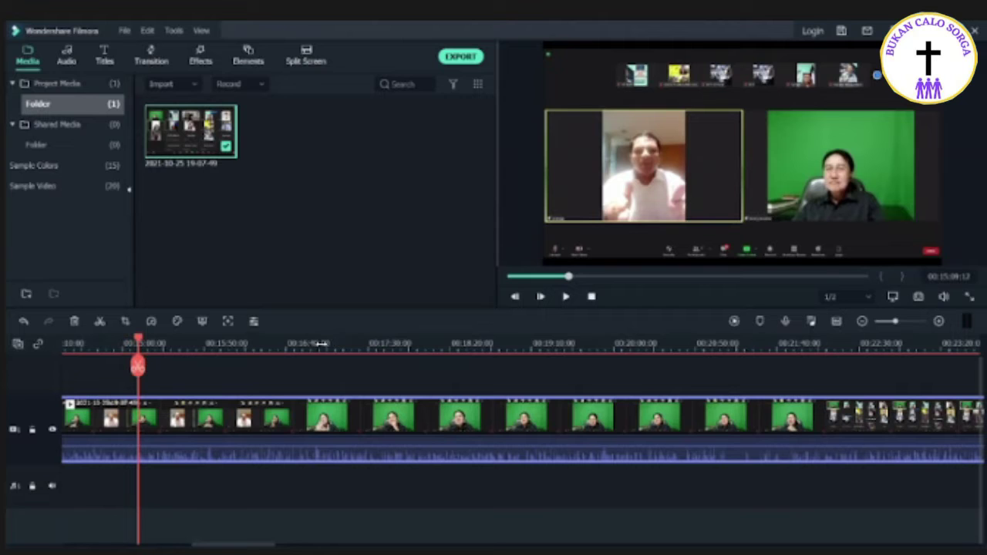
Step: Play the recording from 00:14:48:26, pause at 00:14:53:19 and split the segment there
drag(362, 340, 441, 340)
scroll(441, 339, up, 2)
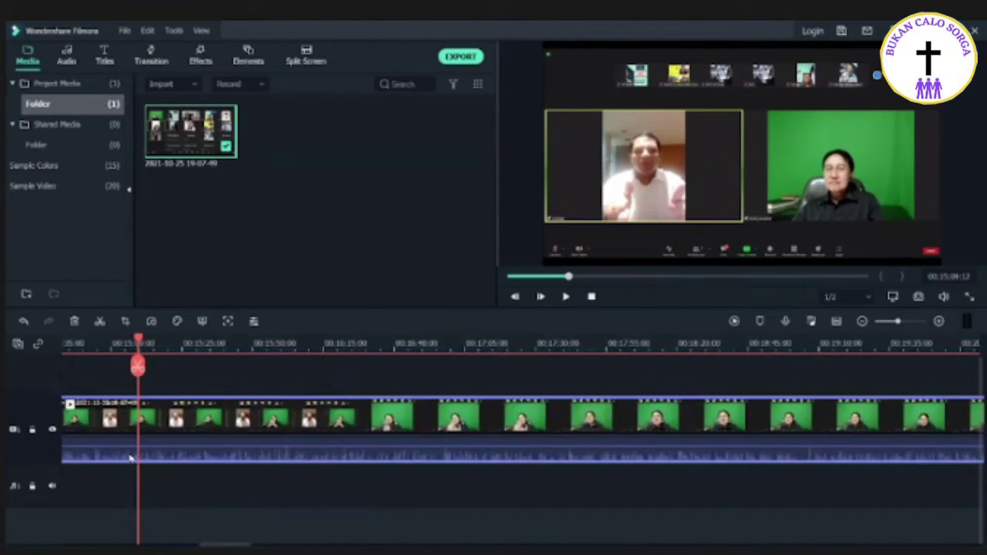
click(80, 344)
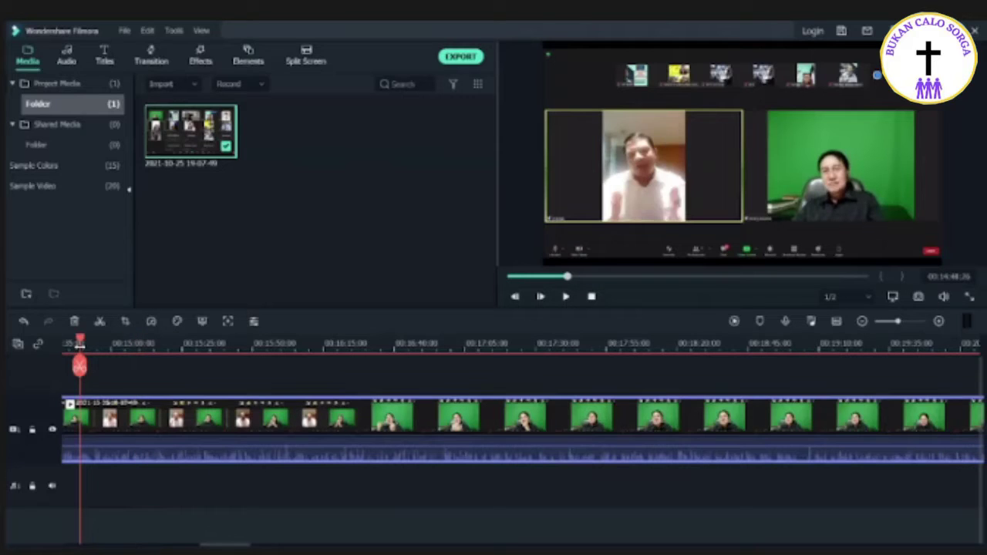
click(565, 298)
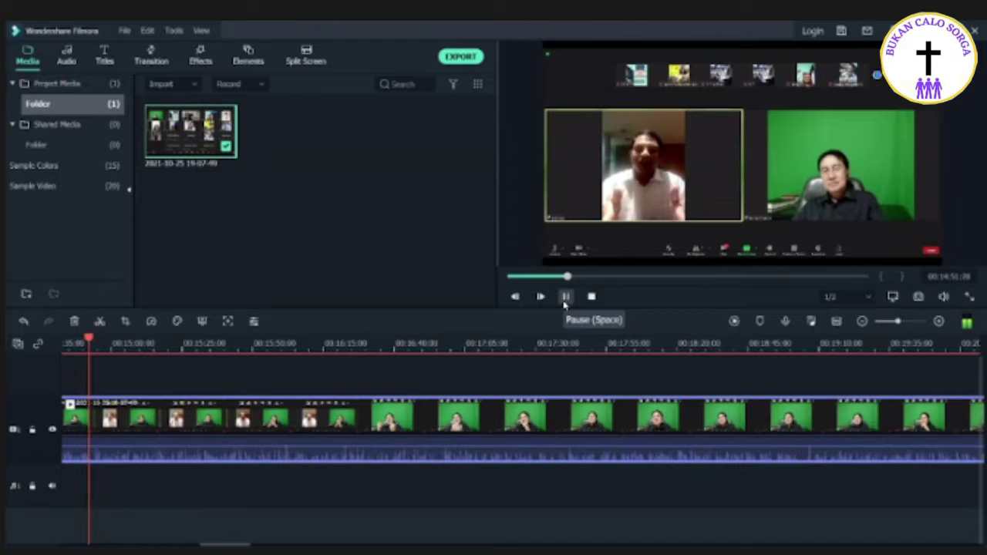
key(space)
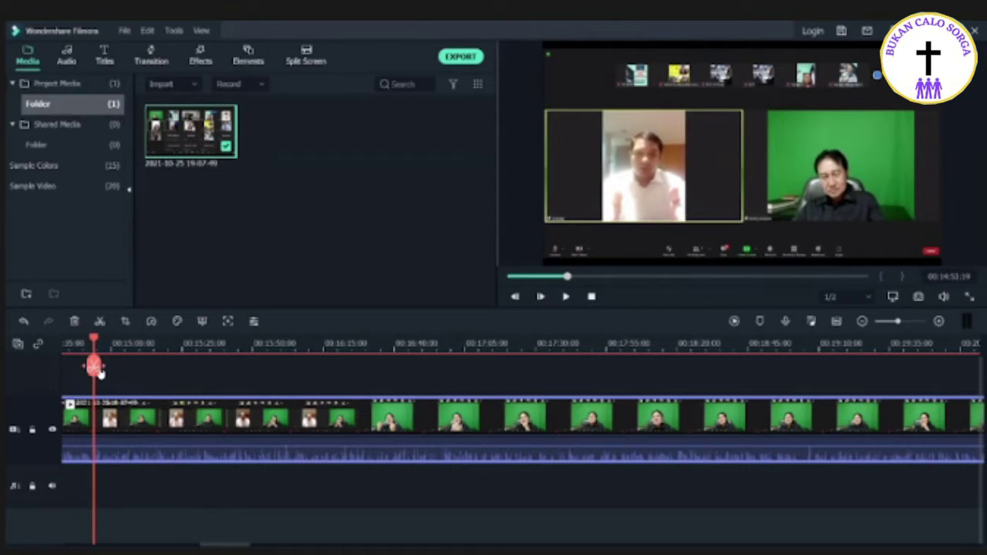
click(94, 367)
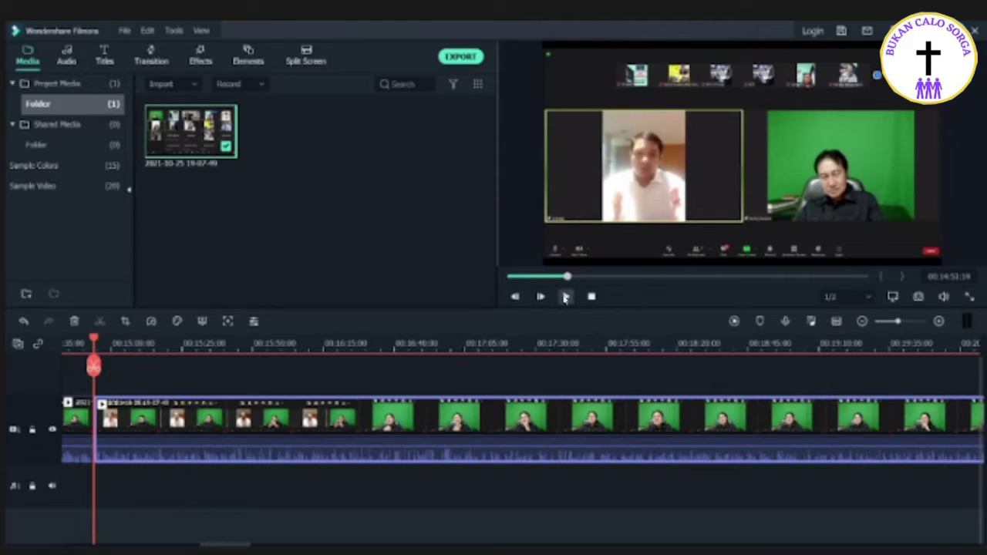
Step: Play on to 00:15:09:29, split the segment there and delete the short piece between the two cuts
click(565, 298)
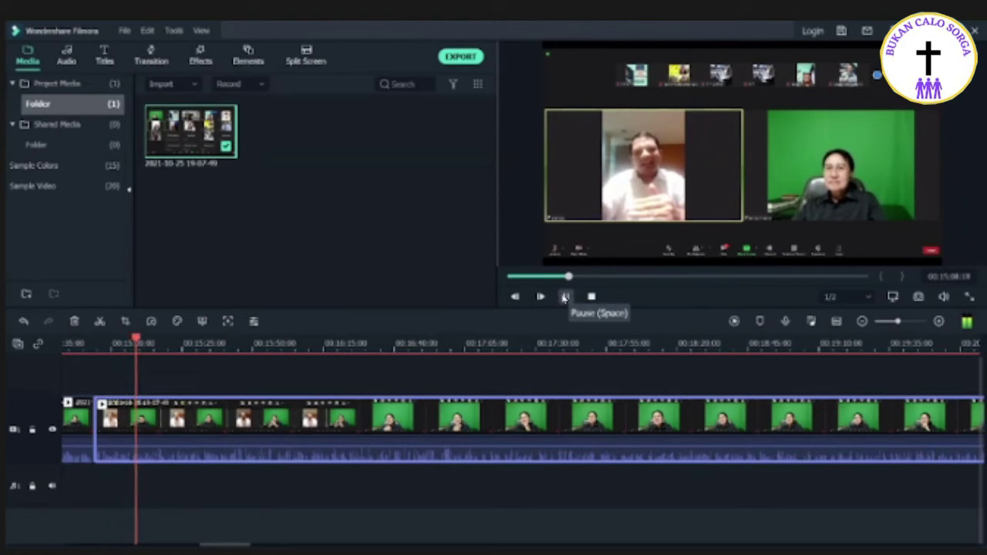
click(566, 297)
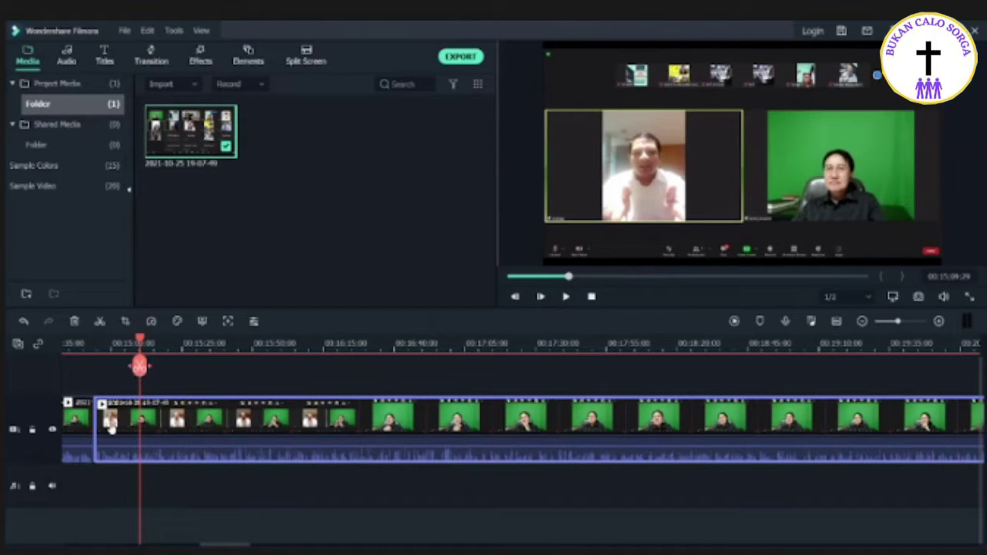
key(ctrl+b)
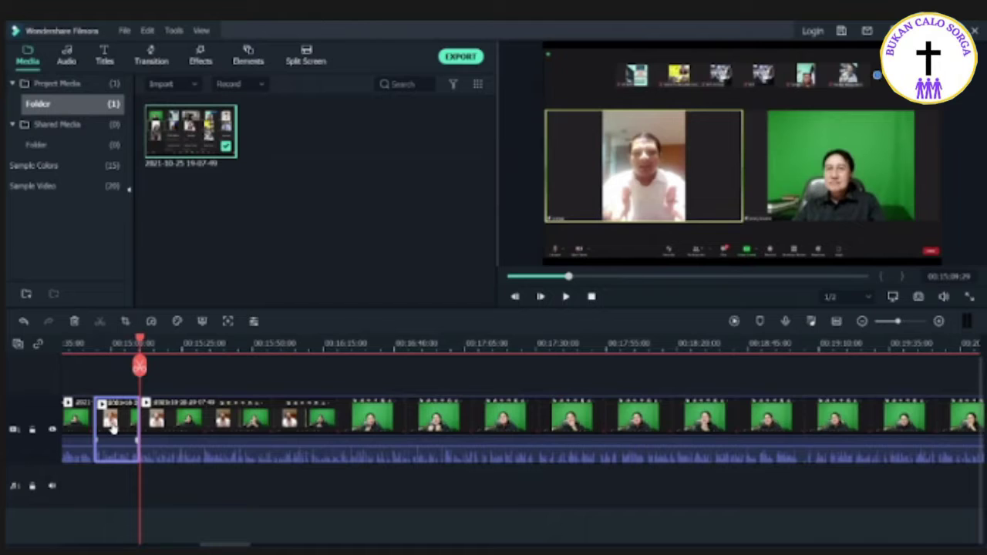
key(Delete)
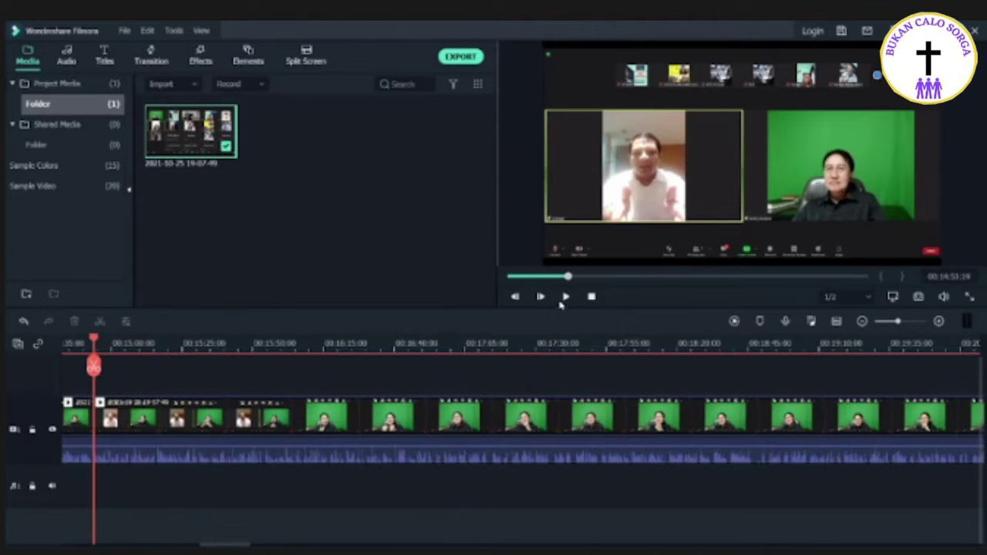
Step: Play across the cut at 00:14:53:19, then play a later passage up to about 00:15:39
click(565, 299)
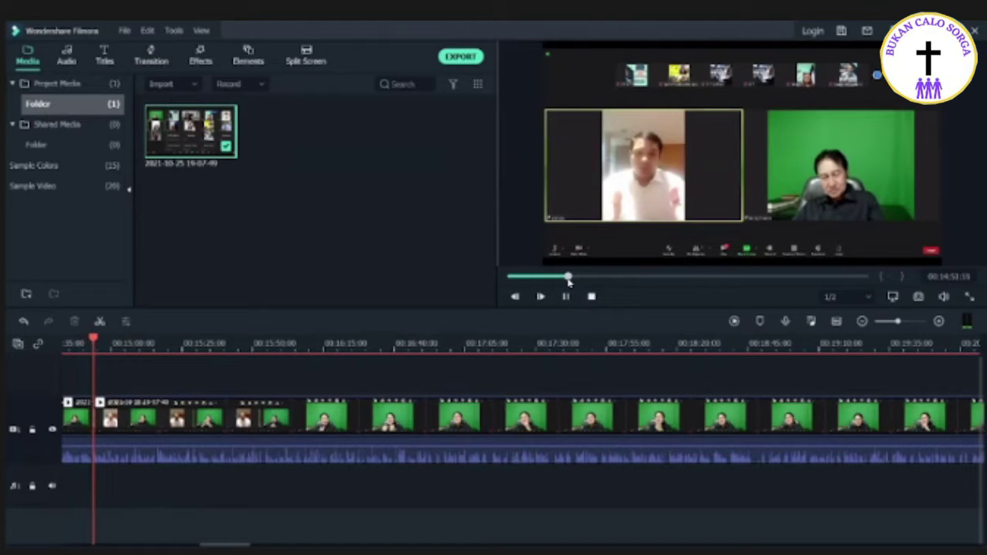
click(565, 298)
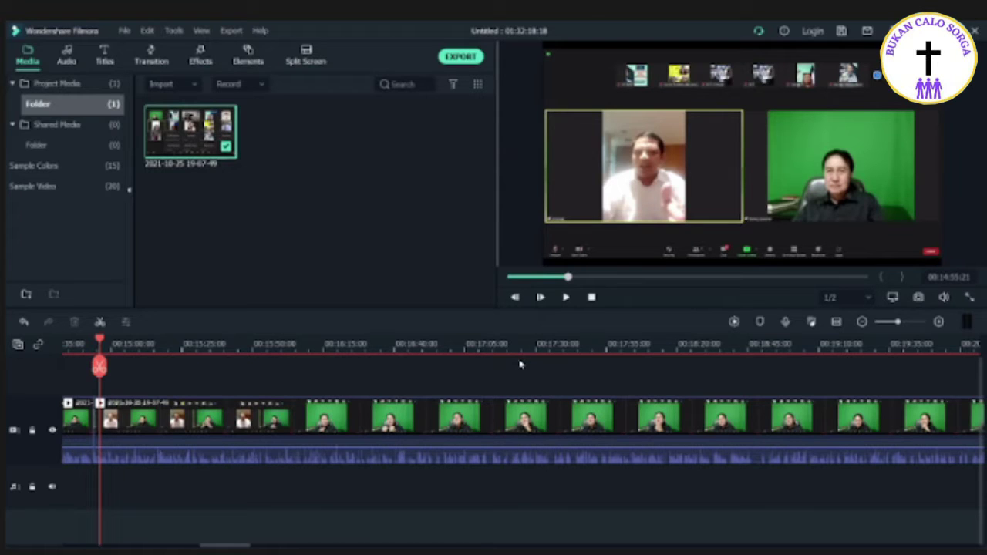
click(142, 347)
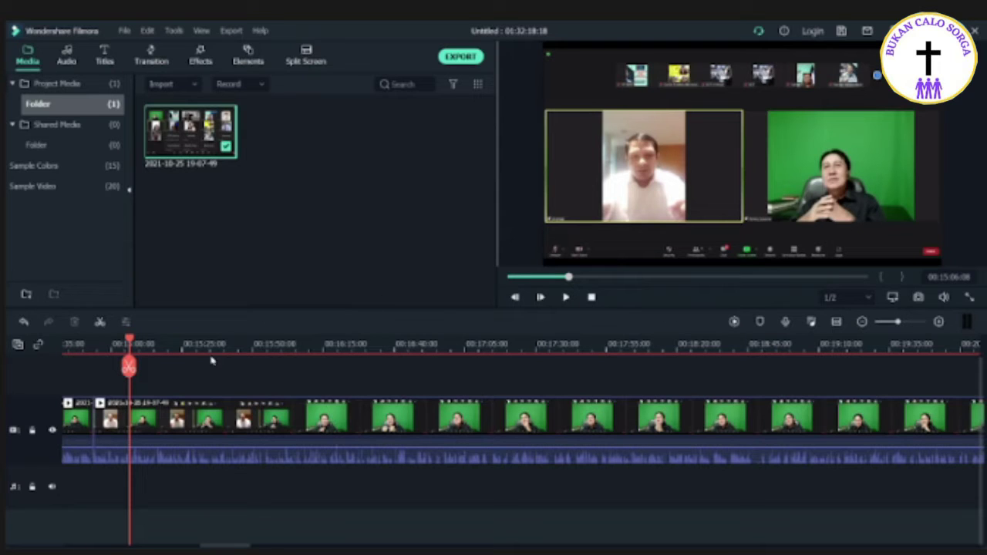
click(566, 297)
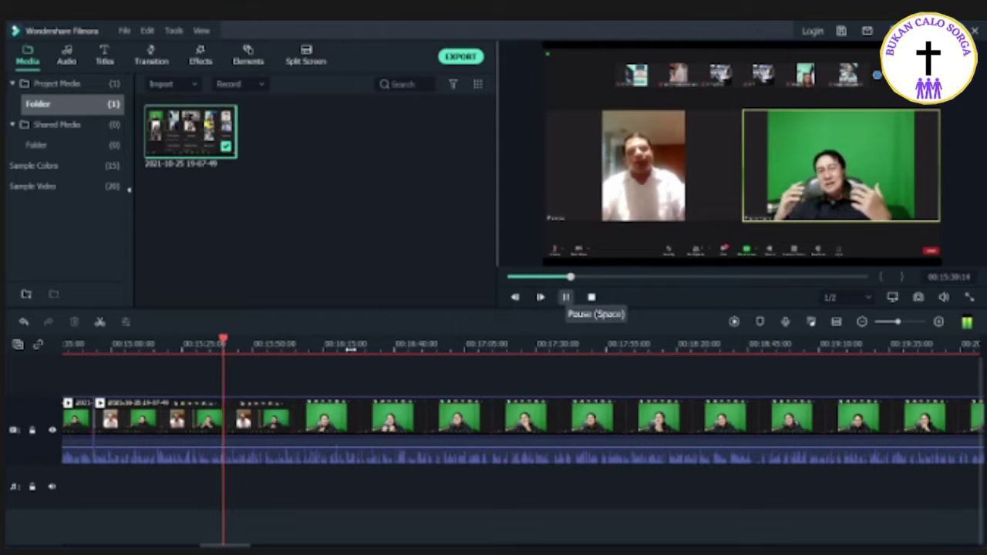
key(space)
Step: Play the passage from 00:15:34:12 and split the segment at 00:15:40:15
drag(202, 352, 187, 351)
click(186, 350)
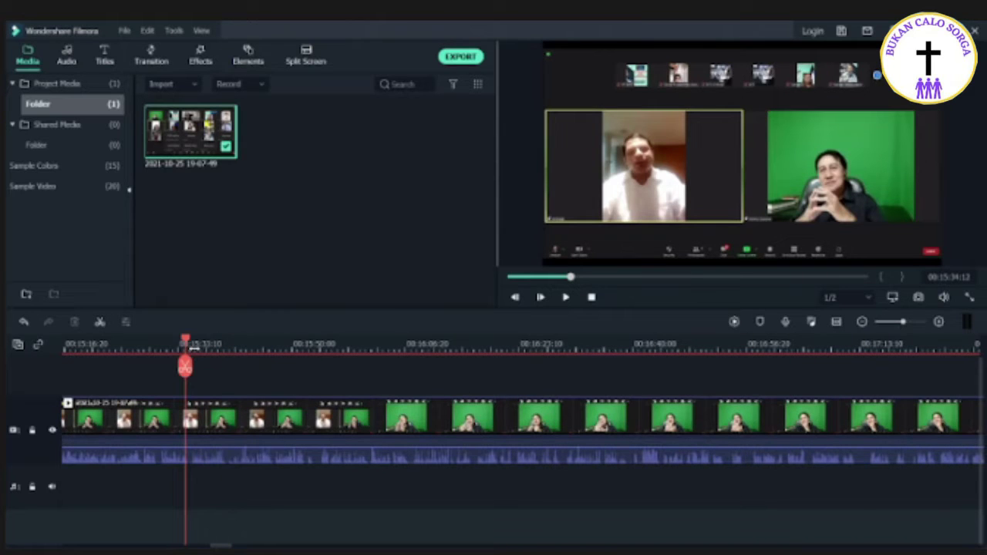
click(566, 298)
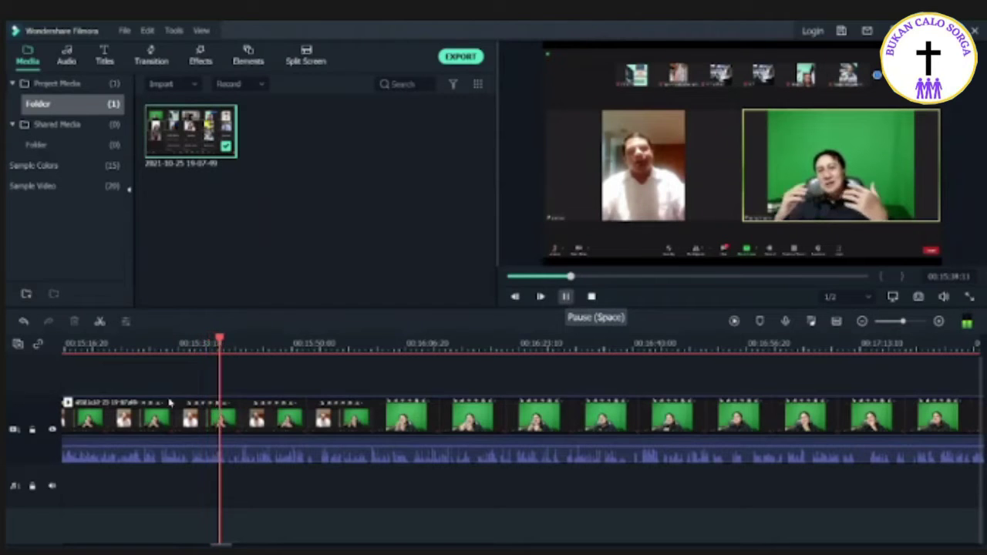
click(229, 374)
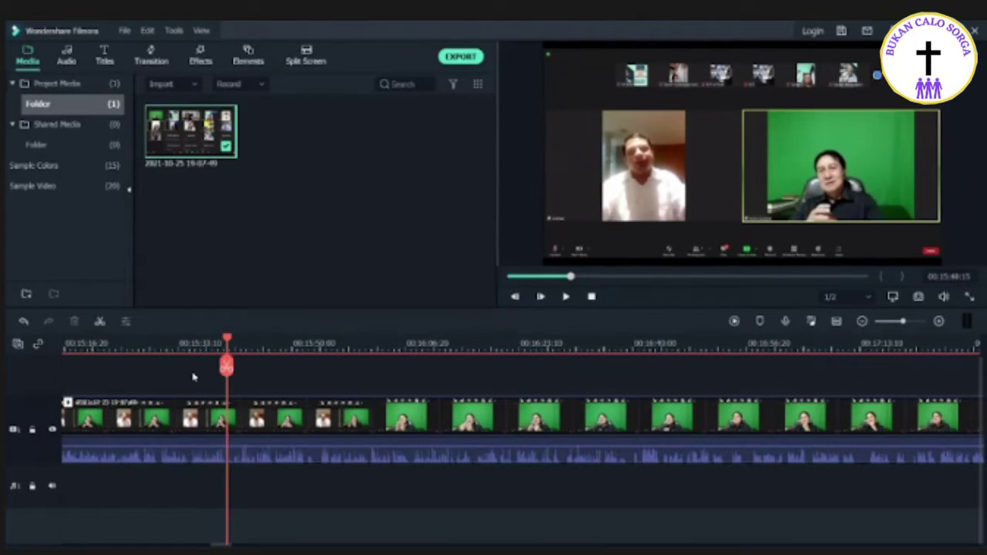
Step: Split the recording again at 00:15:34:23 and play the short segment between the two cuts
click(188, 351)
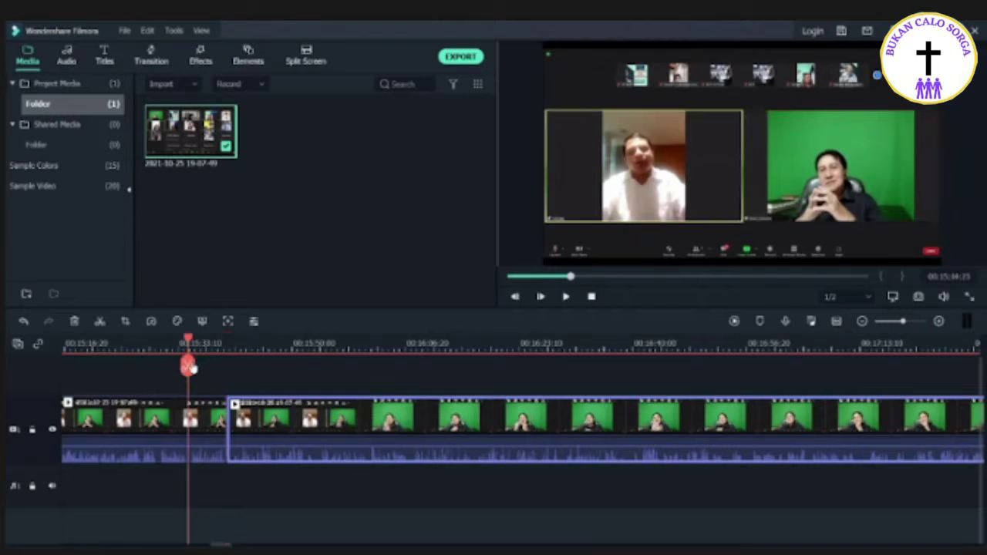
key(ctrl+b)
click(566, 297)
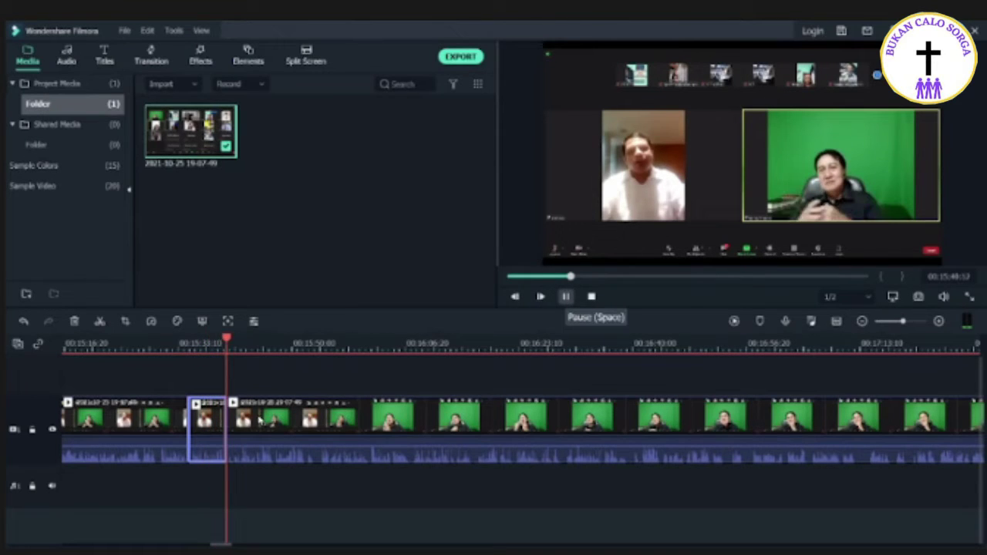
click(566, 298)
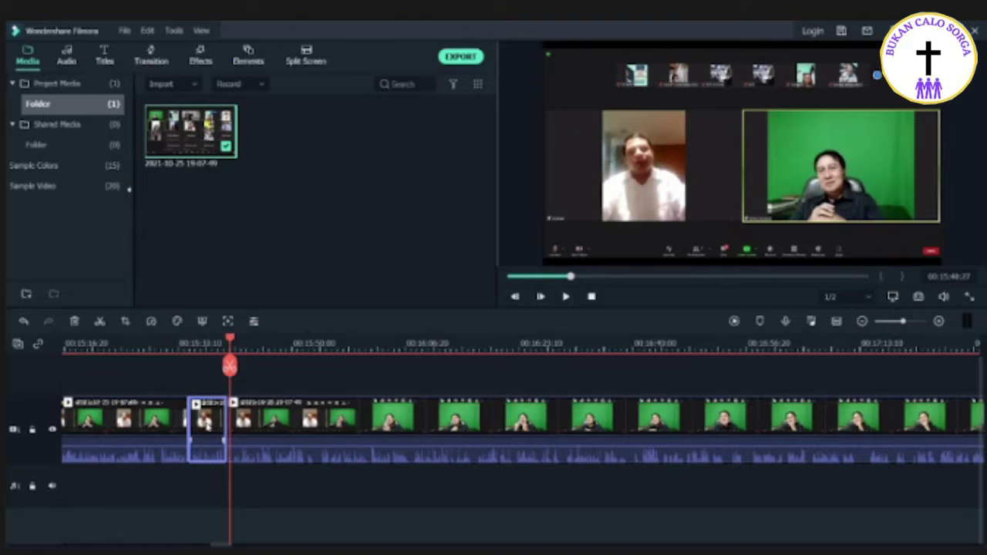
Step: Try to delete the short segment between the last two cuts and move the following segment against the preceding one
click(267, 422)
click(206, 426)
drag(206, 427, 210, 427)
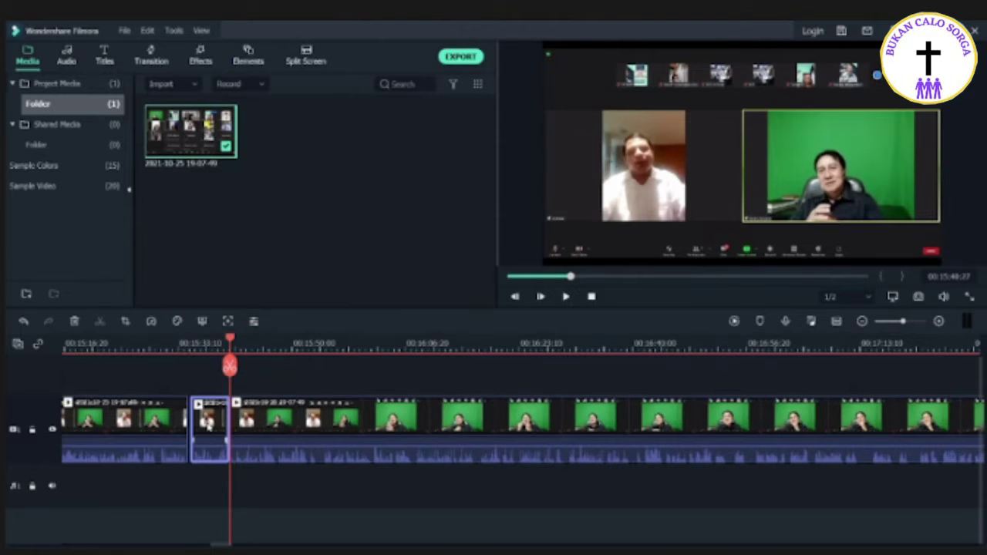
drag(209, 378, 213, 451)
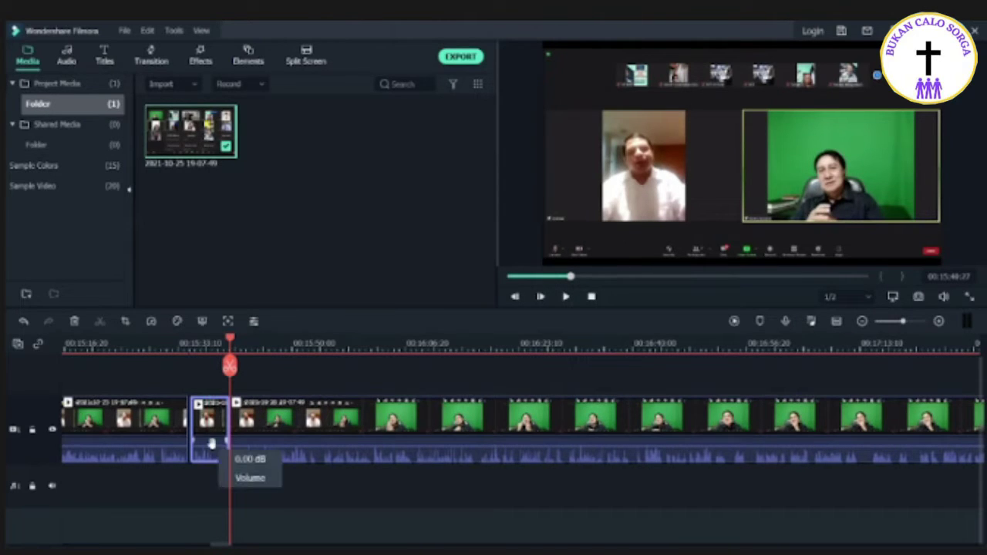
key(Delete)
drag(457, 417, 620, 417)
click(133, 341)
drag(408, 422, 259, 425)
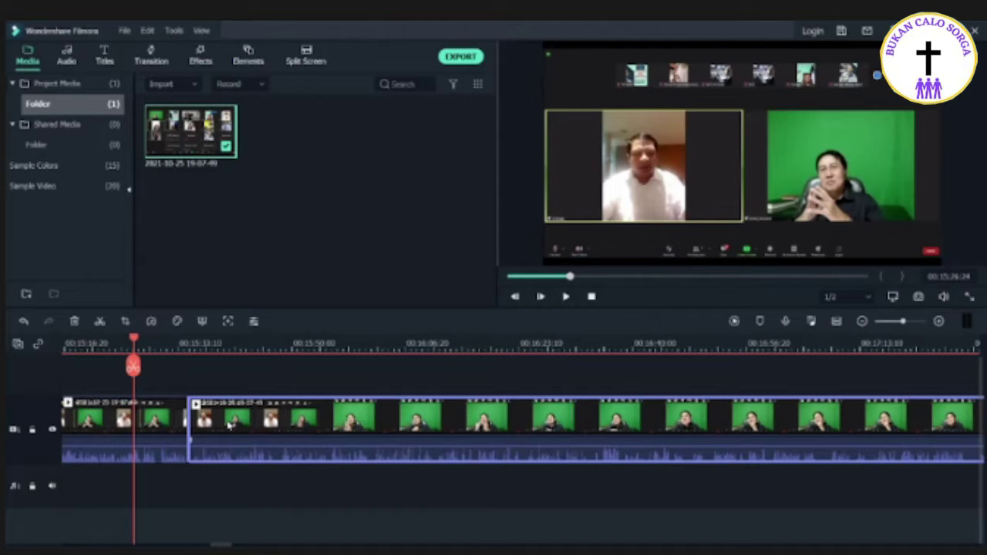
Step: Undo the deletion of the short segment and the segment moves made around it
key(ctrl+z)
key(ctrl+z)
key(ctrl+z)
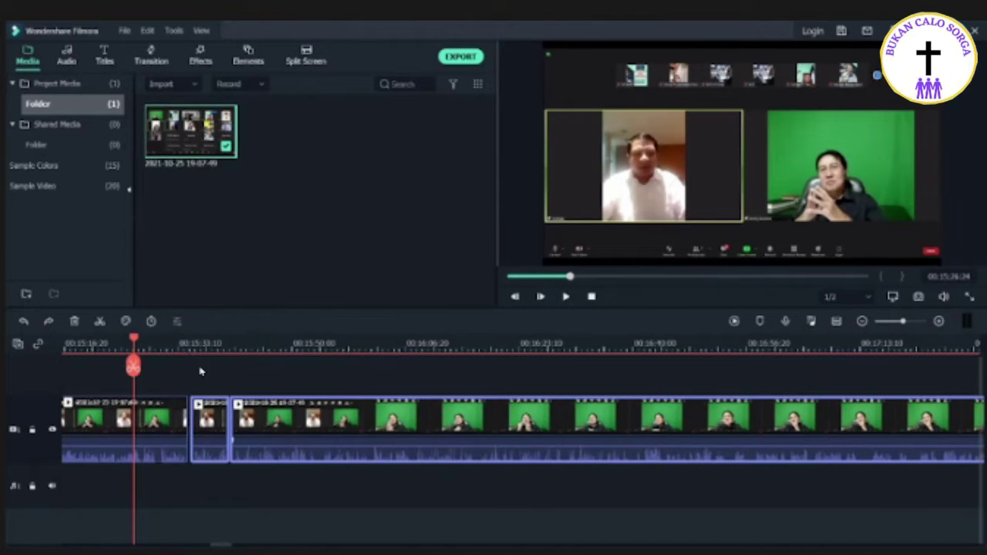
drag(270, 441, 254, 391)
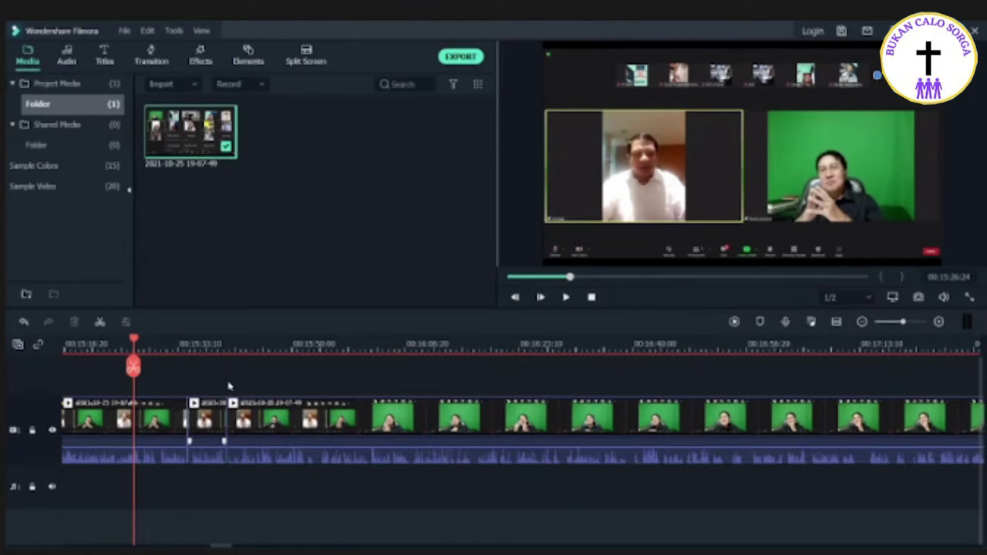
Step: Mute the audio of the short segment between the last two cuts
click(211, 418)
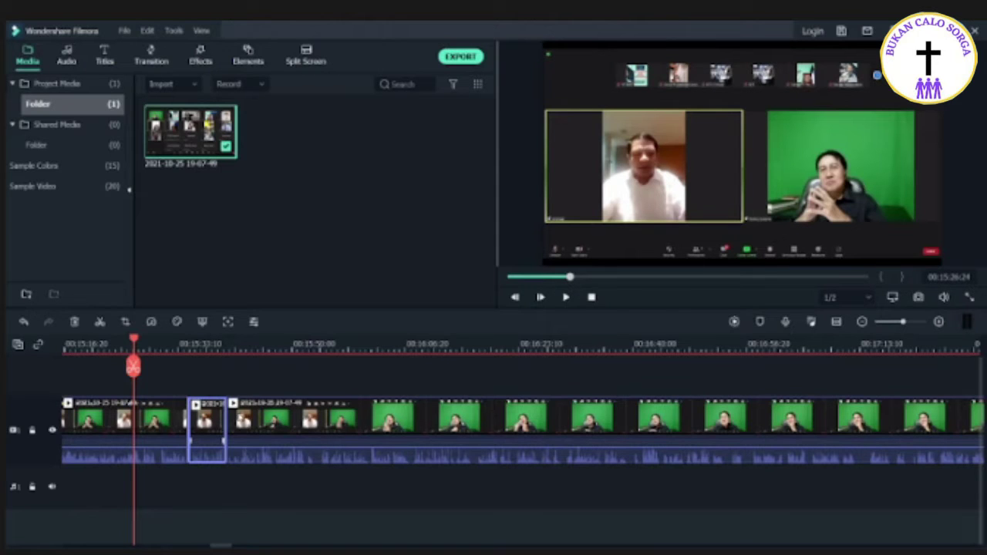
right_click(249, 407)
click(262, 398)
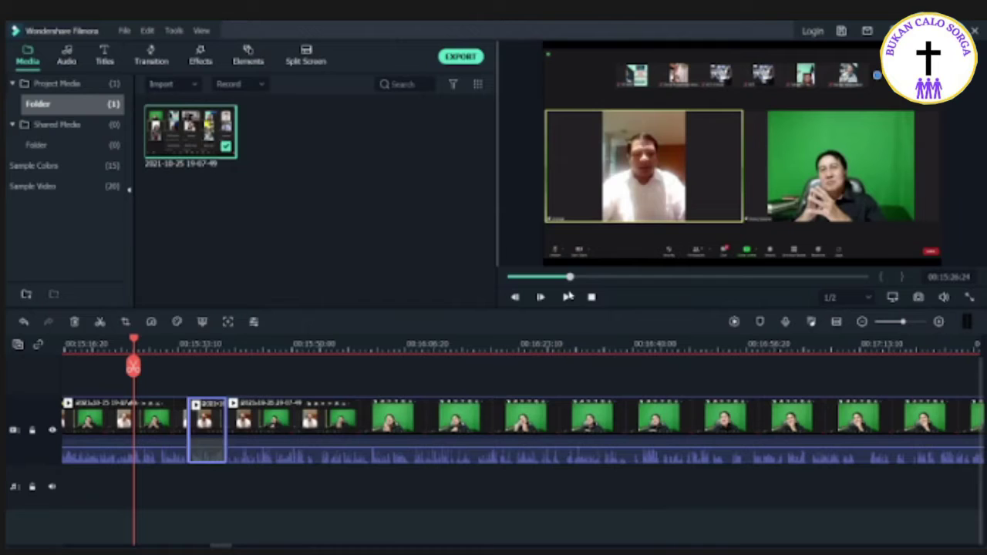
Step: Play from 00:15:26:24 across the muted segment to about 00:15:42:24 and reselect the muted segment
click(568, 297)
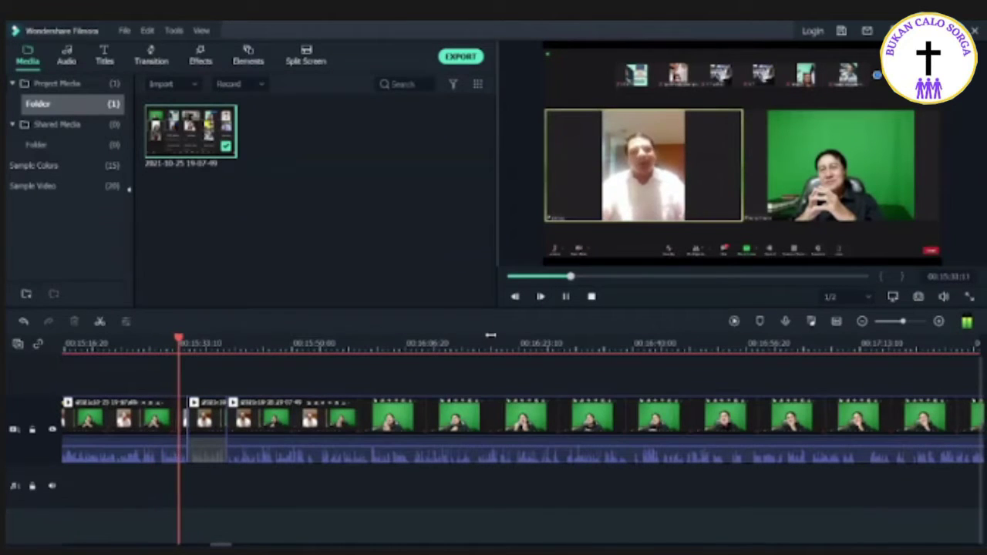
click(565, 300)
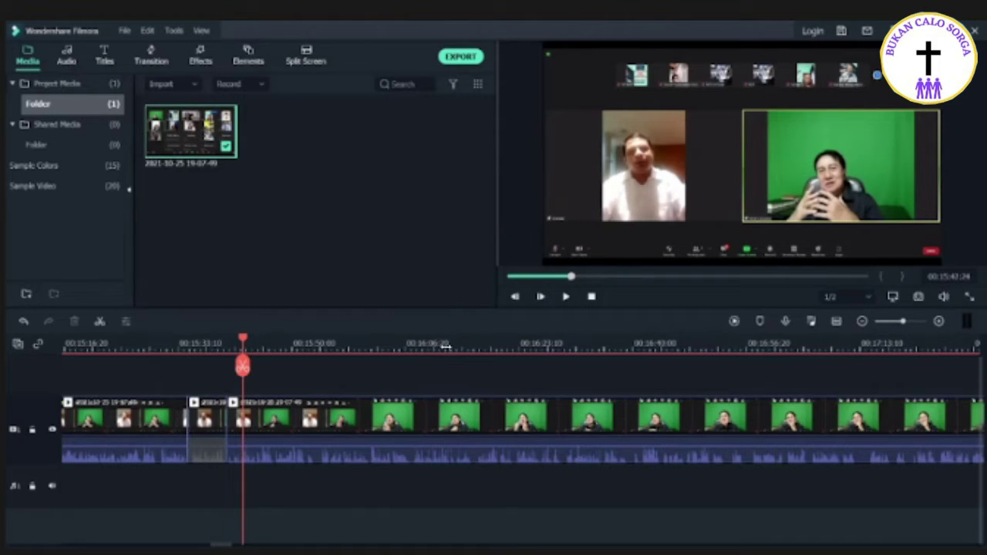
click(192, 415)
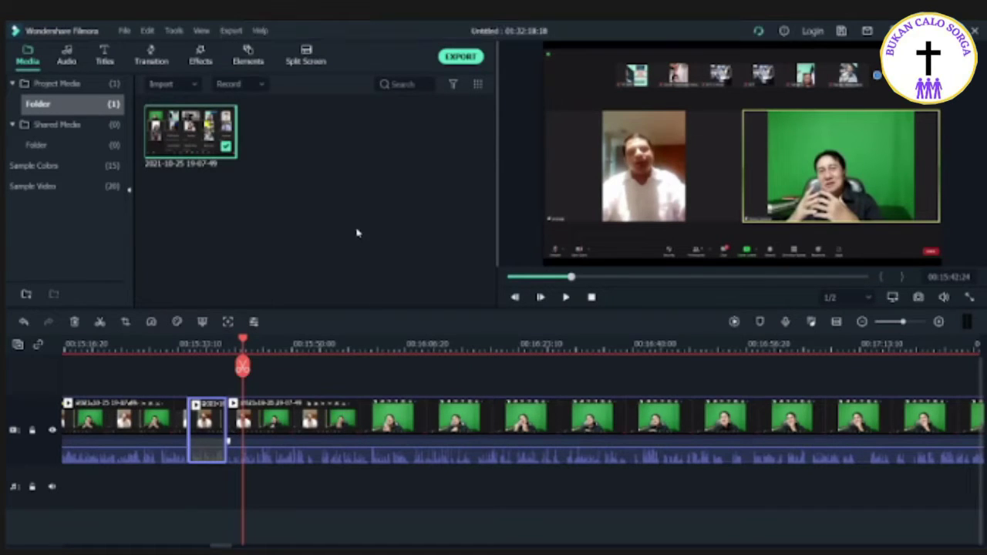
Step: Browse the included title templates and download the Title 35 template
click(105, 60)
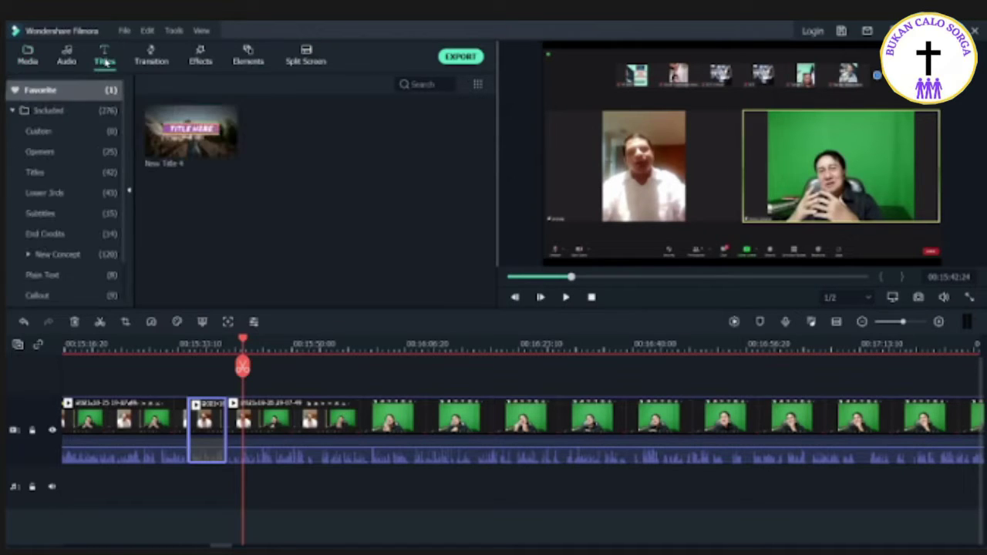
click(56, 112)
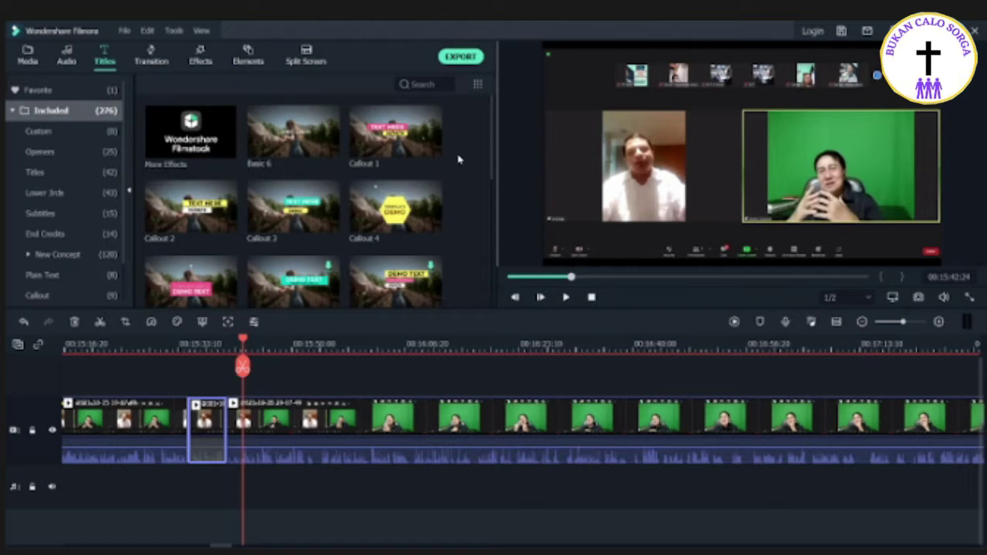
scroll(458, 160, down, 10)
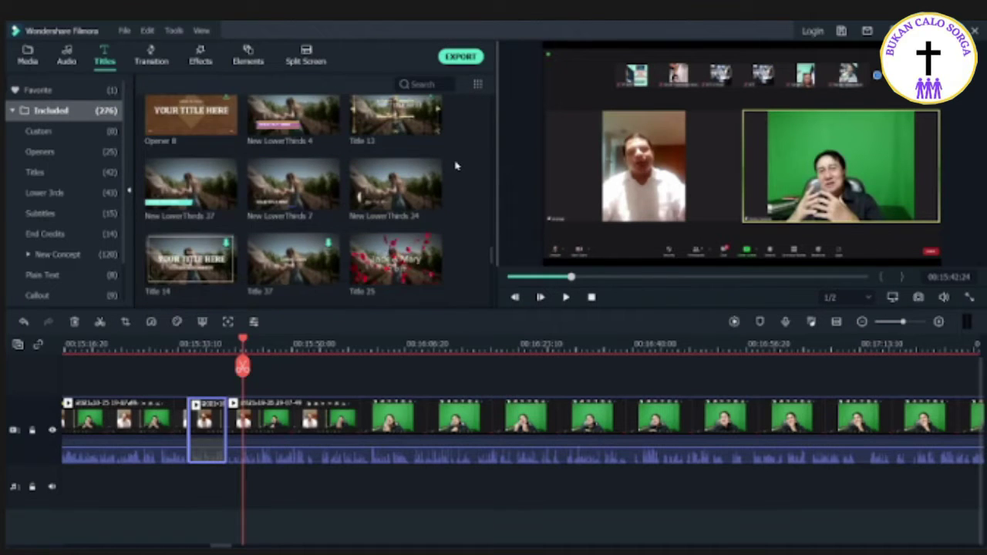
scroll(456, 166, down, 3)
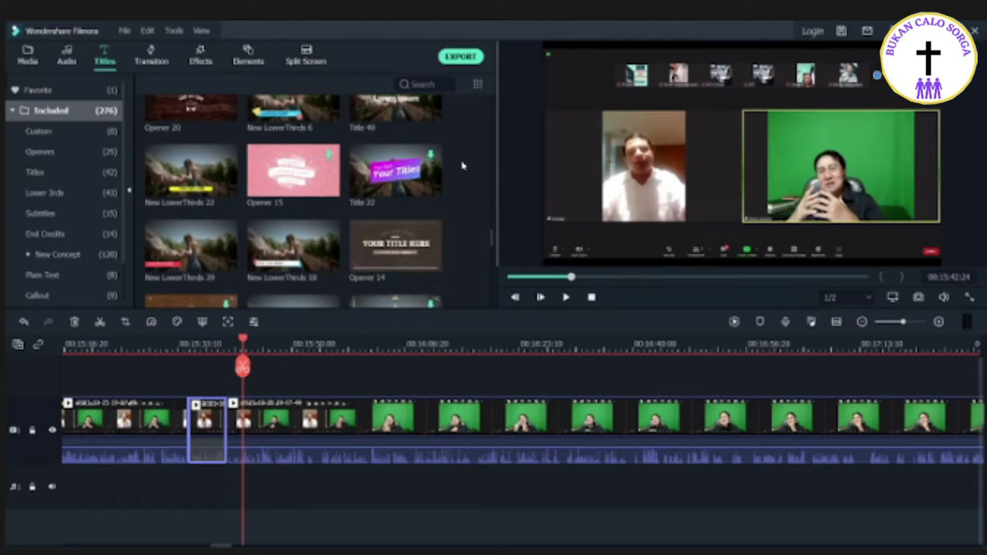
scroll(424, 153, down, 3)
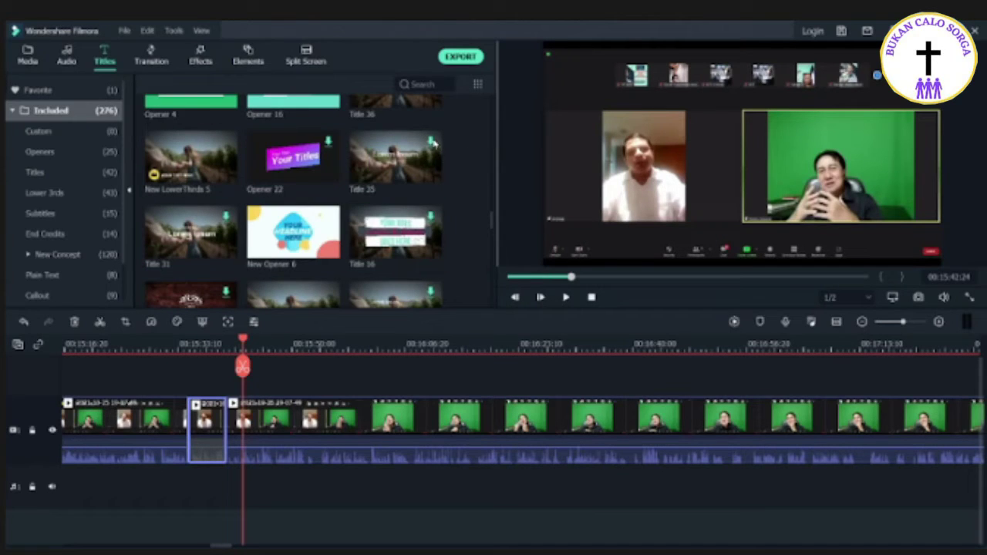
click(432, 148)
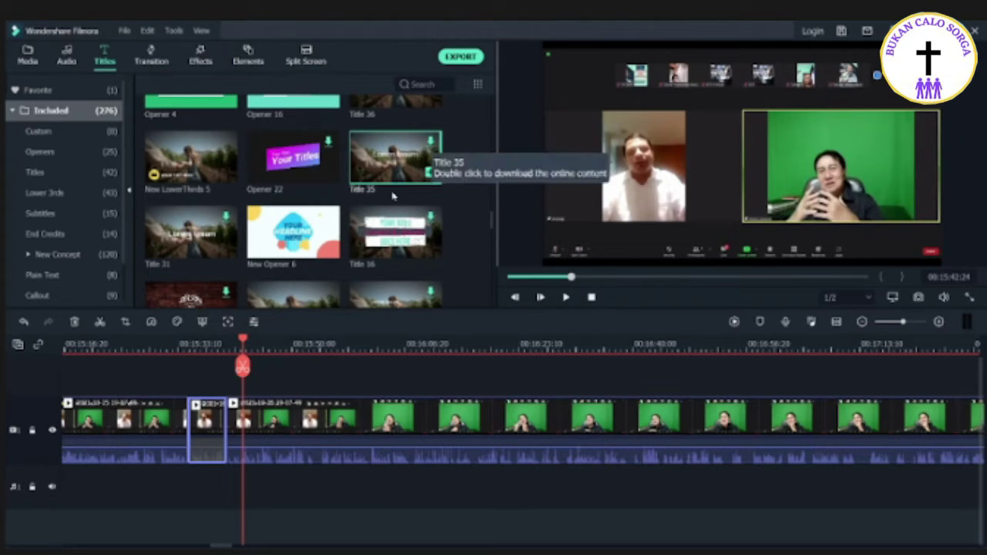
double_click(399, 185)
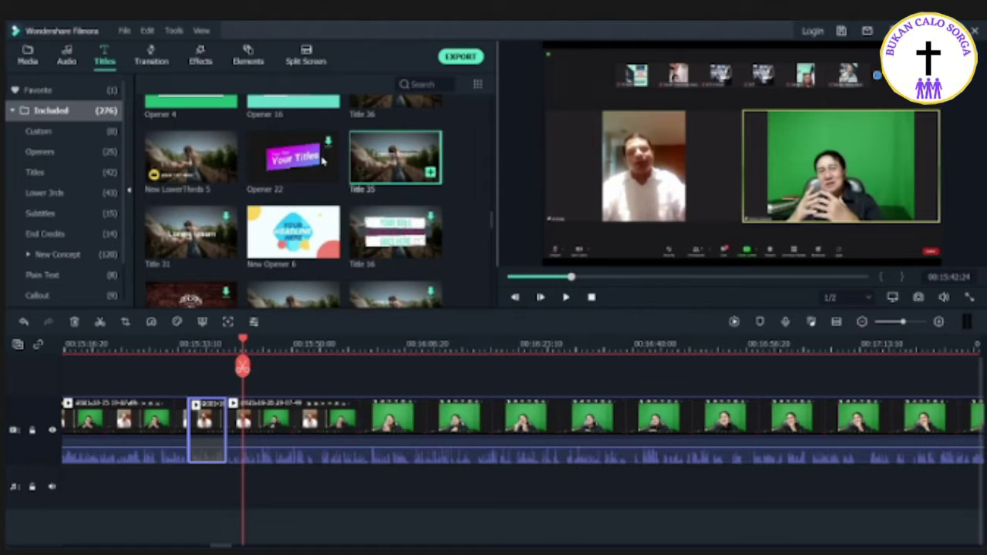
Step: Download the Opener 22 title template and preview it along with New LowerThirds 5
double_click(324, 162)
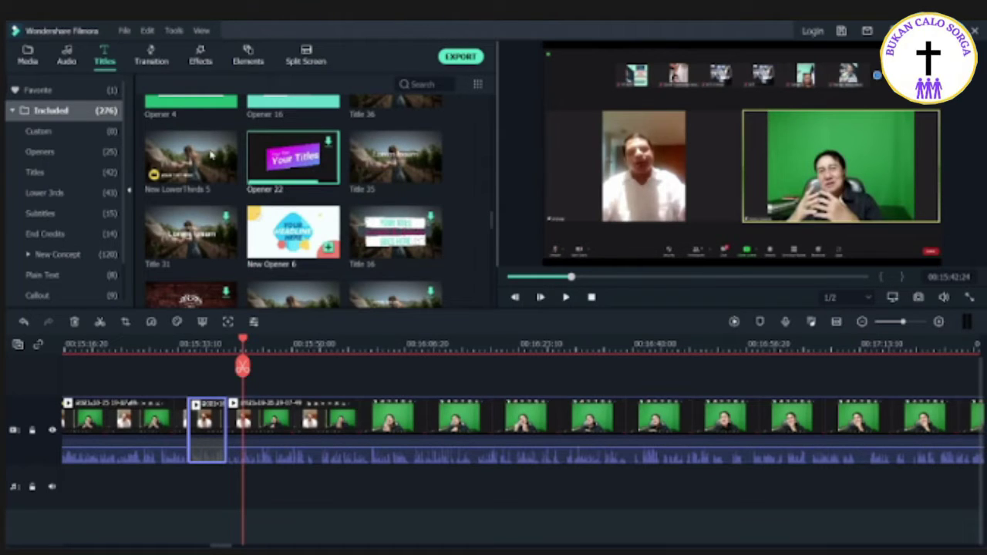
click(211, 154)
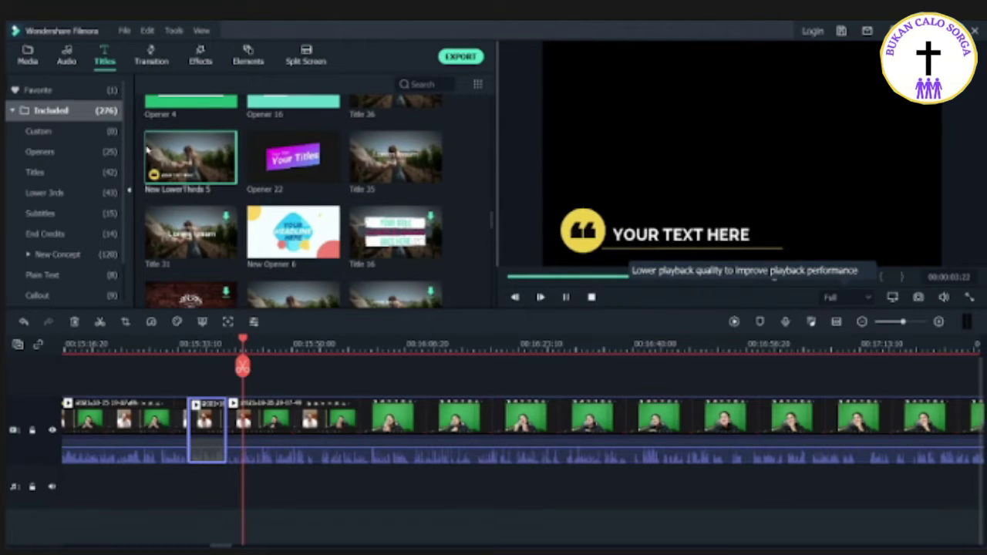
click(262, 162)
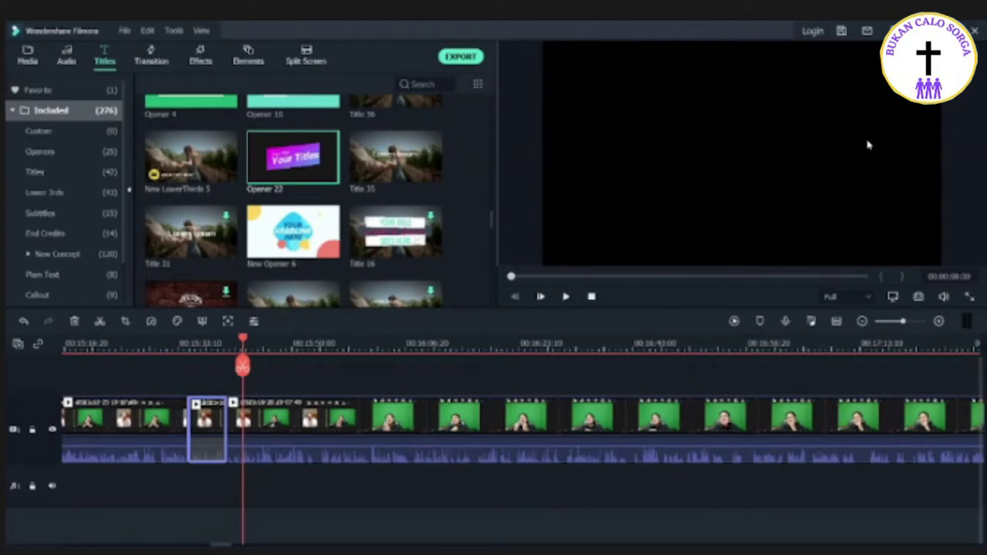
Step: Place the Callout 6 title on the track above the muted segment and trim it to that segment's length
click(223, 439)
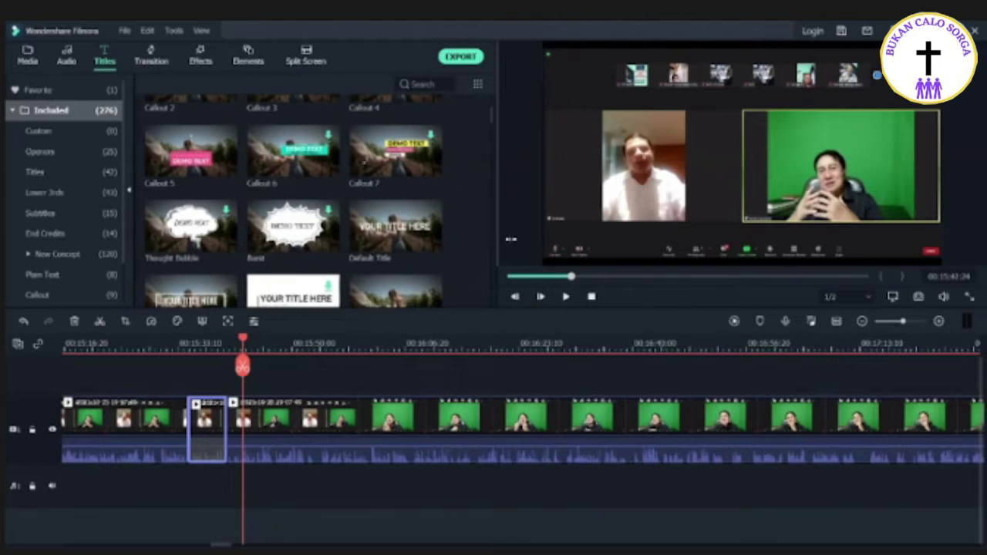
scroll(464, 231, up, 3)
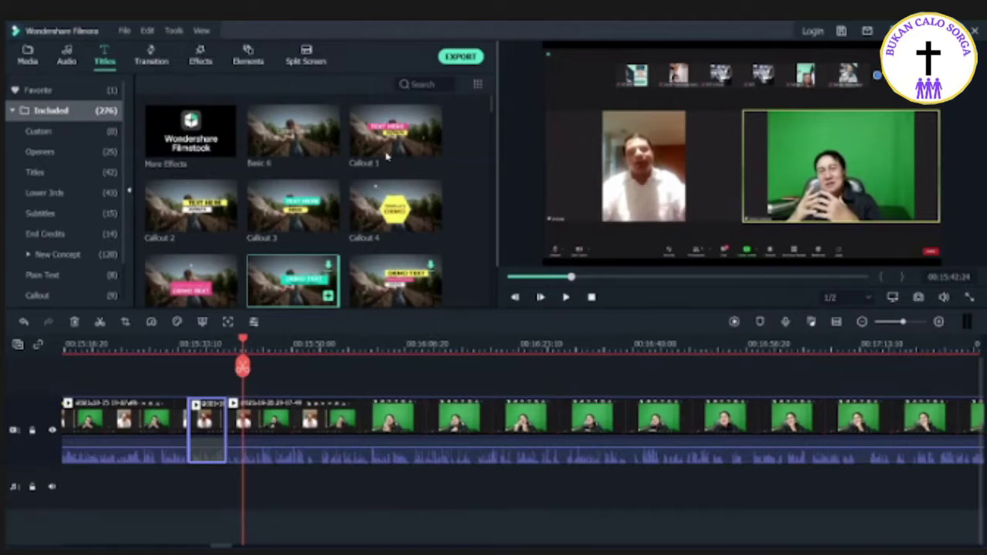
drag(387, 157, 194, 395)
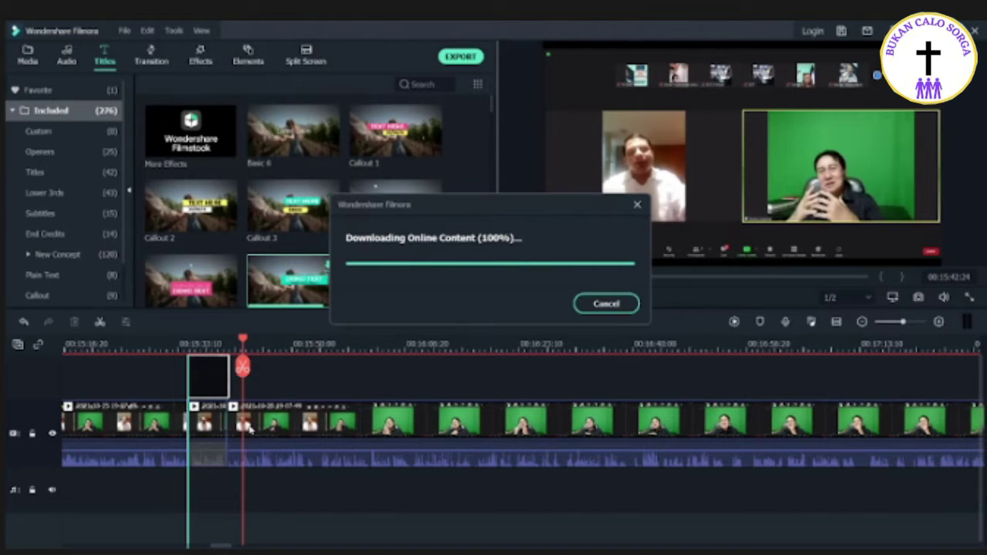
drag(234, 423, 226, 423)
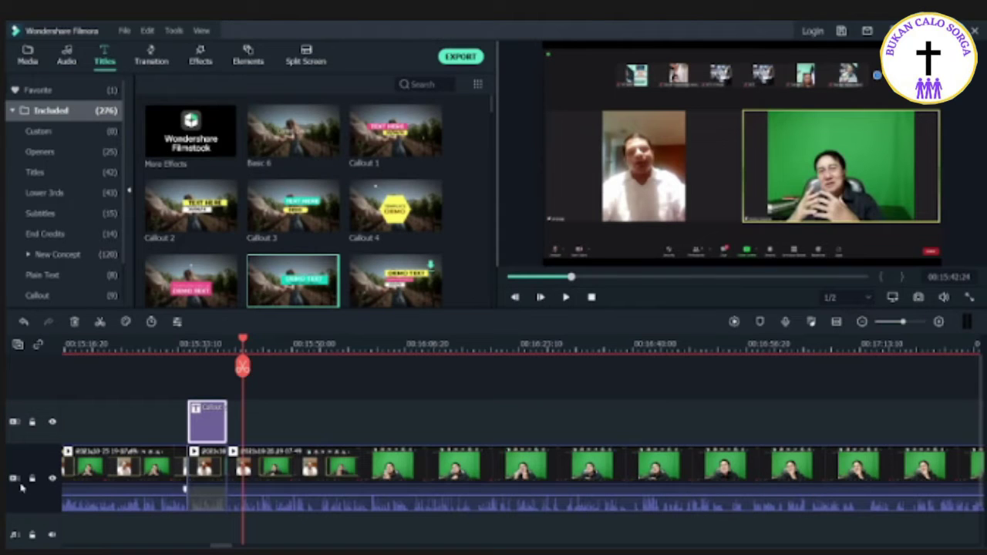
Step: Open the Callout 6 title, play it from 00:15:34:23 to about 00:15:38:11 and close the title editor
click(13, 432)
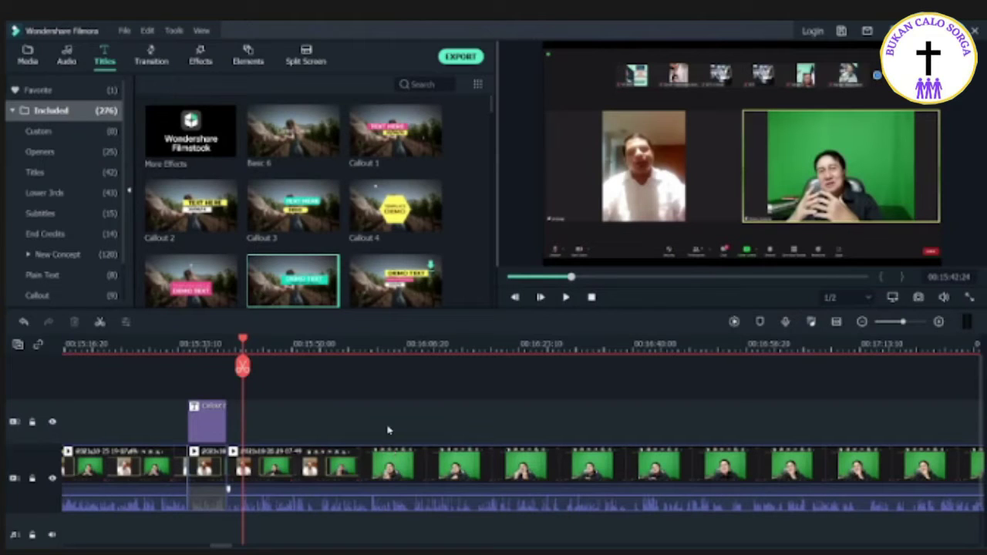
click(201, 425)
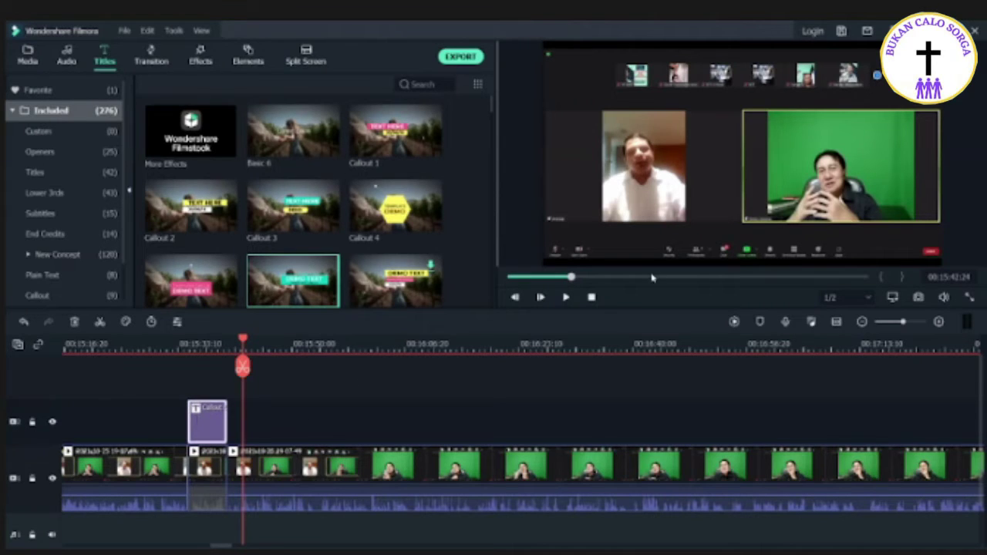
double_click(199, 421)
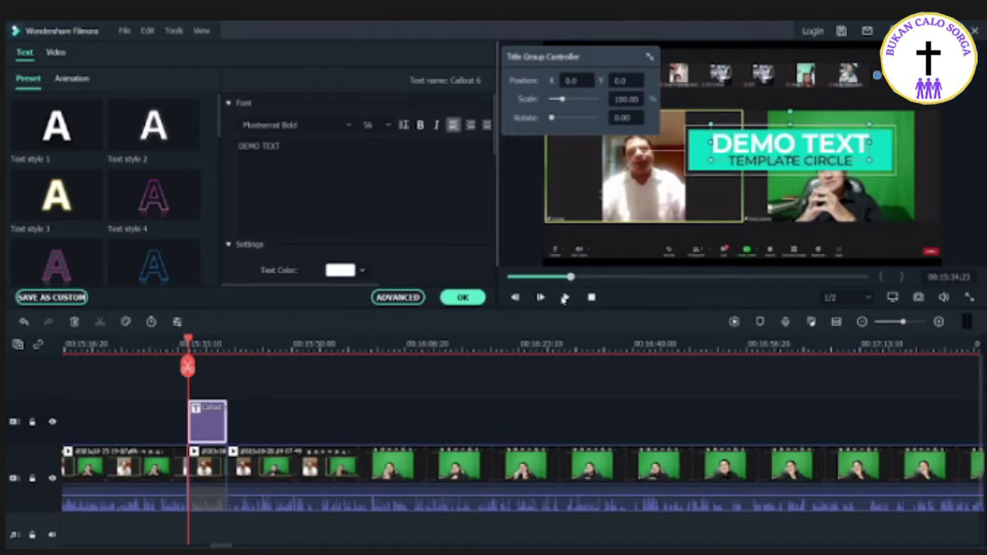
click(564, 298)
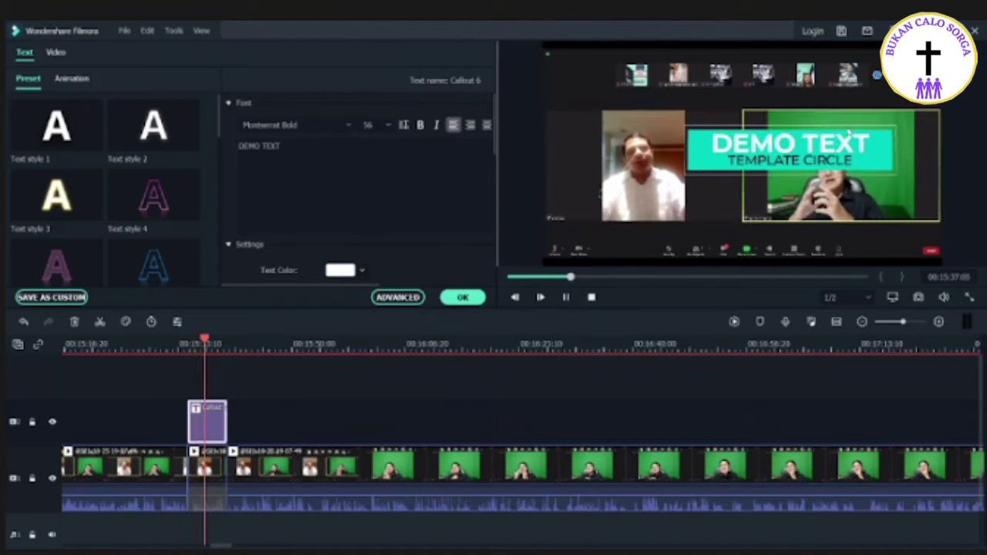
key(space)
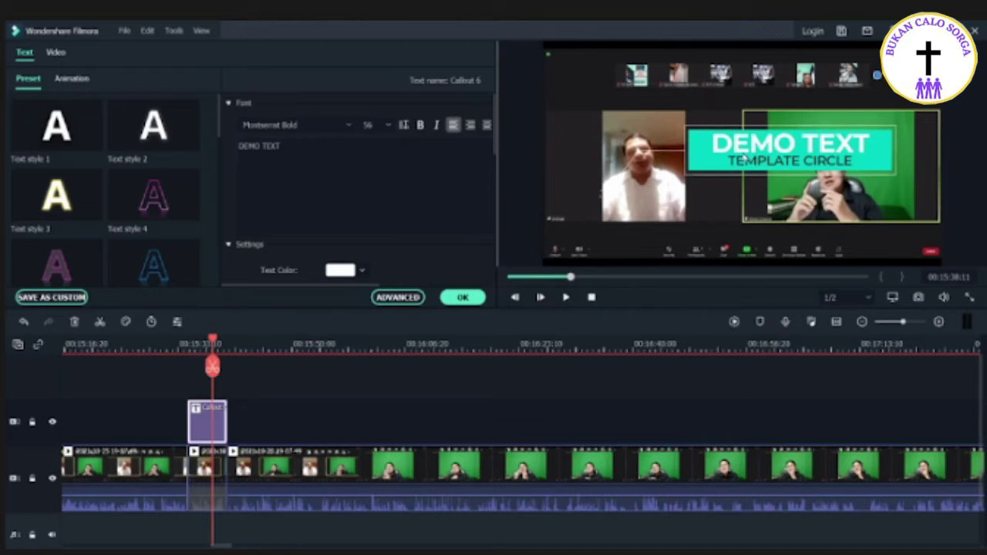
click(383, 303)
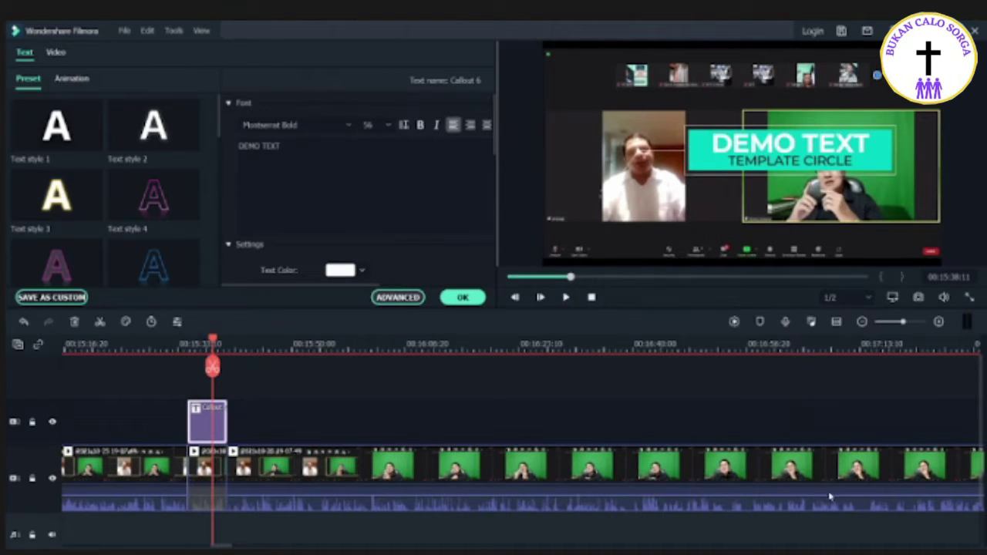
key(Escape)
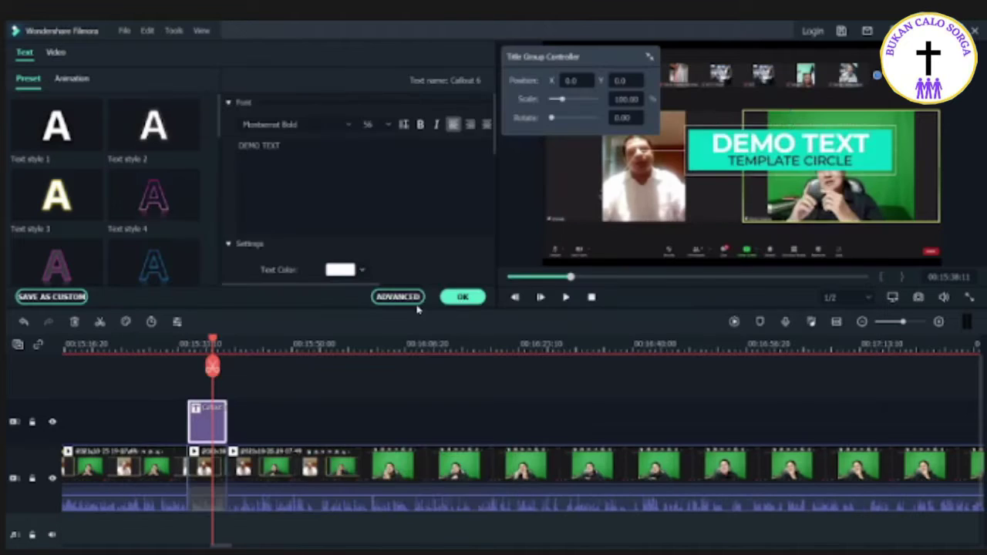
click(462, 298)
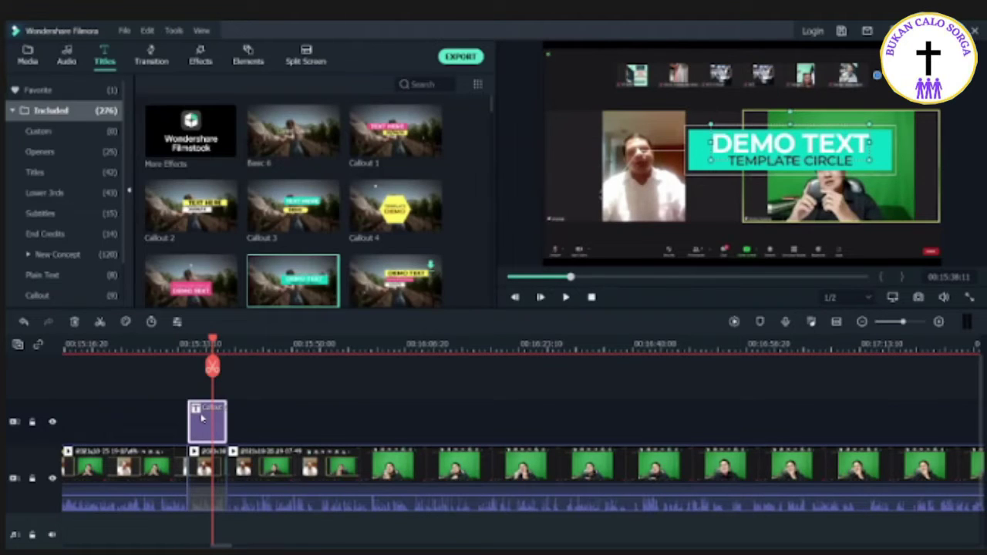
click(198, 343)
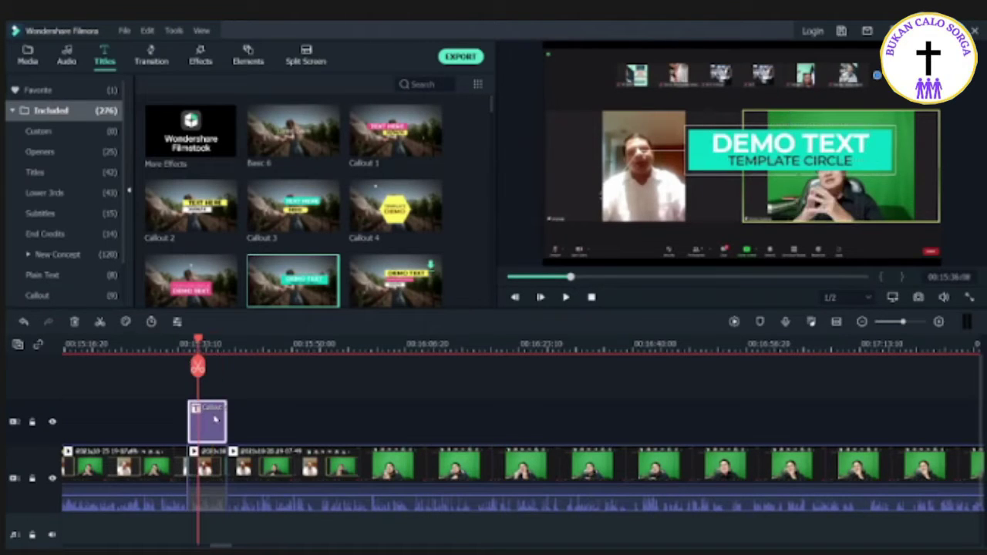
click(170, 344)
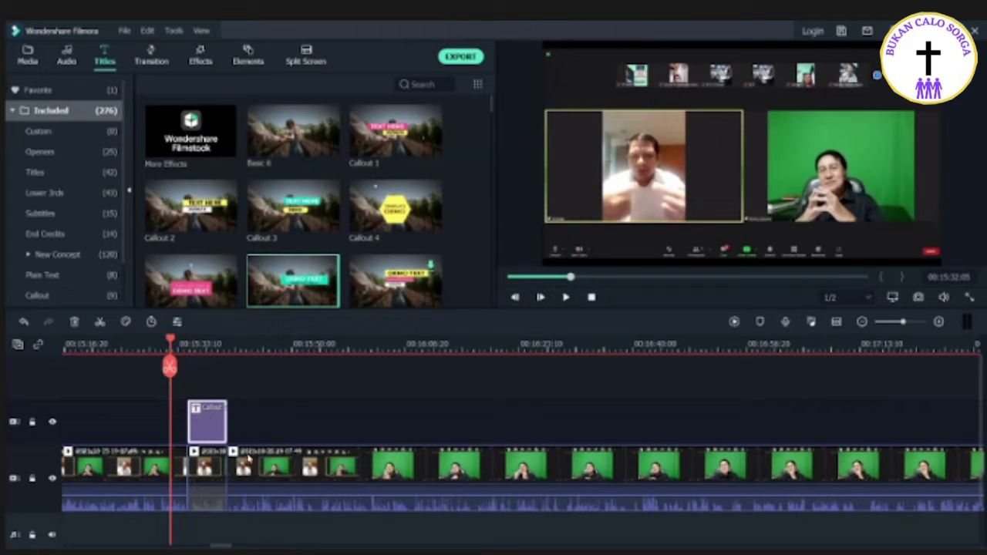
click(229, 488)
click(220, 473)
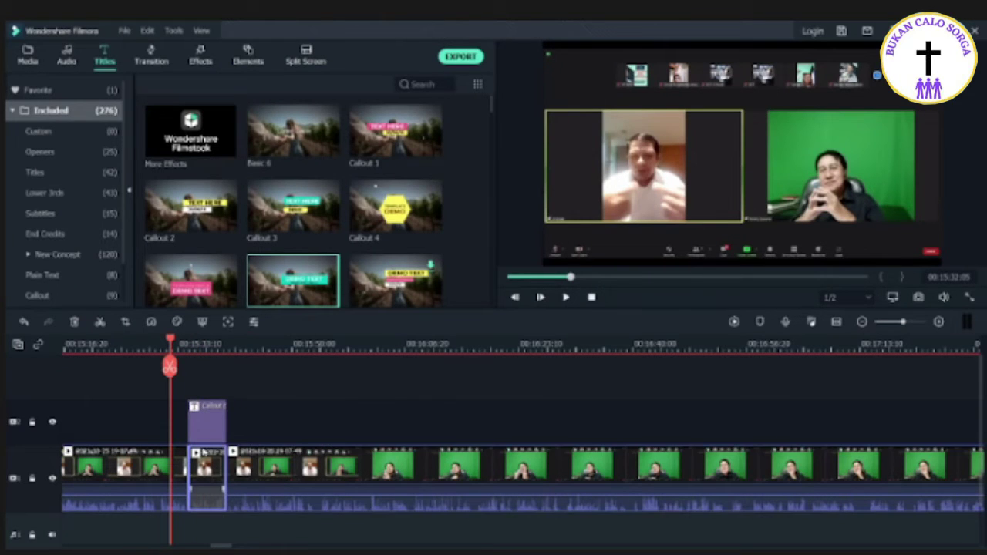
Step: Open the Callout 6 title for editing, try several text presets on the DEMO TEXT line and apply Text style 3
click(205, 421)
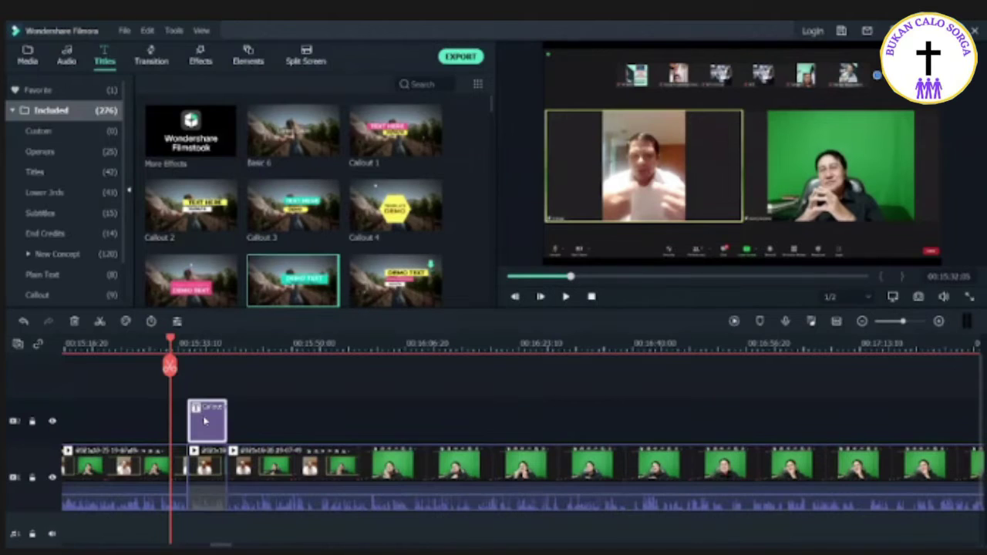
double_click(205, 421)
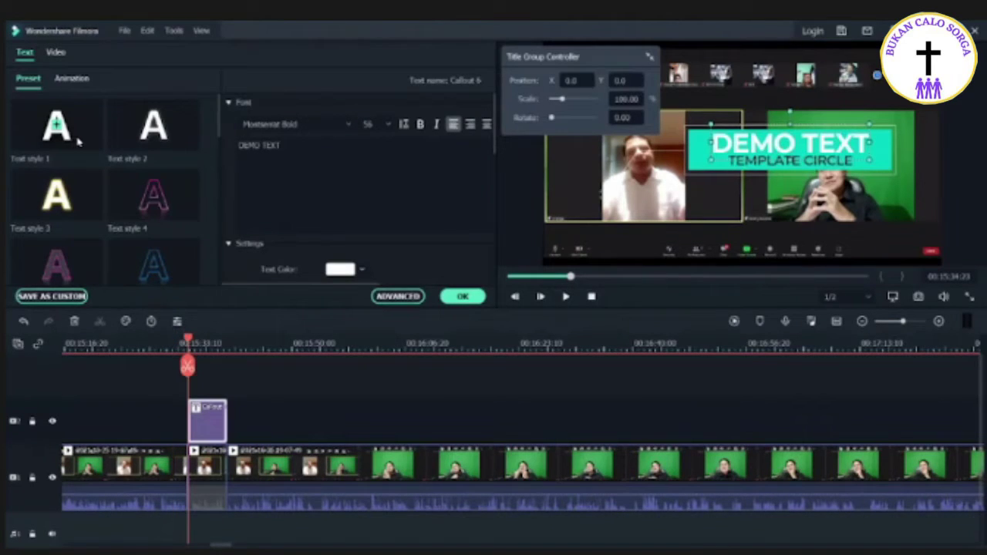
click(91, 194)
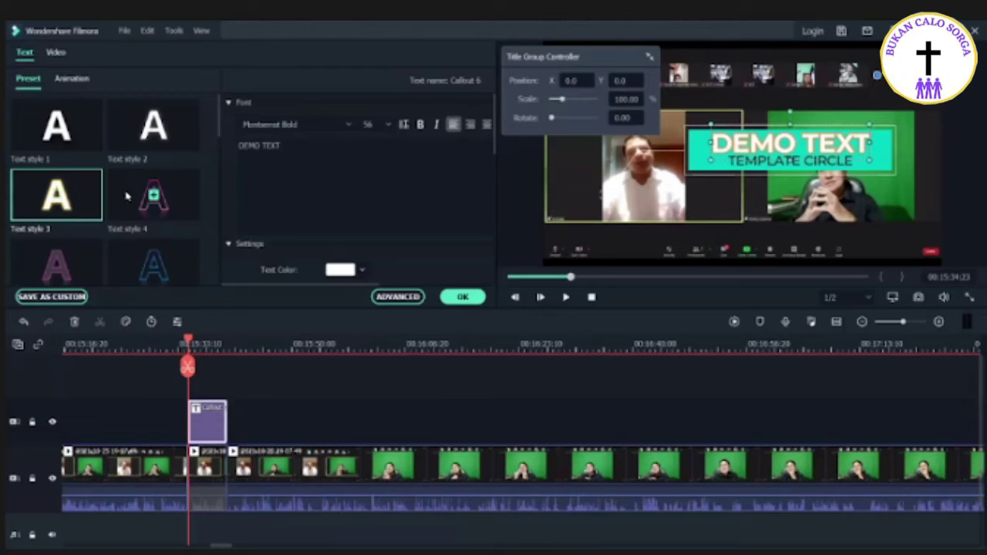
click(128, 197)
scroll(133, 265, down, 1)
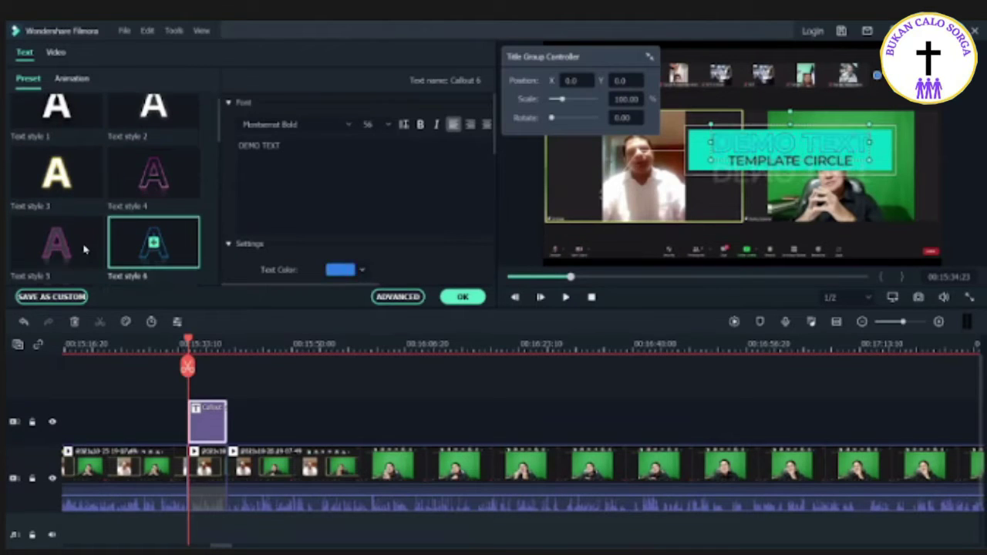
click(77, 245)
click(82, 174)
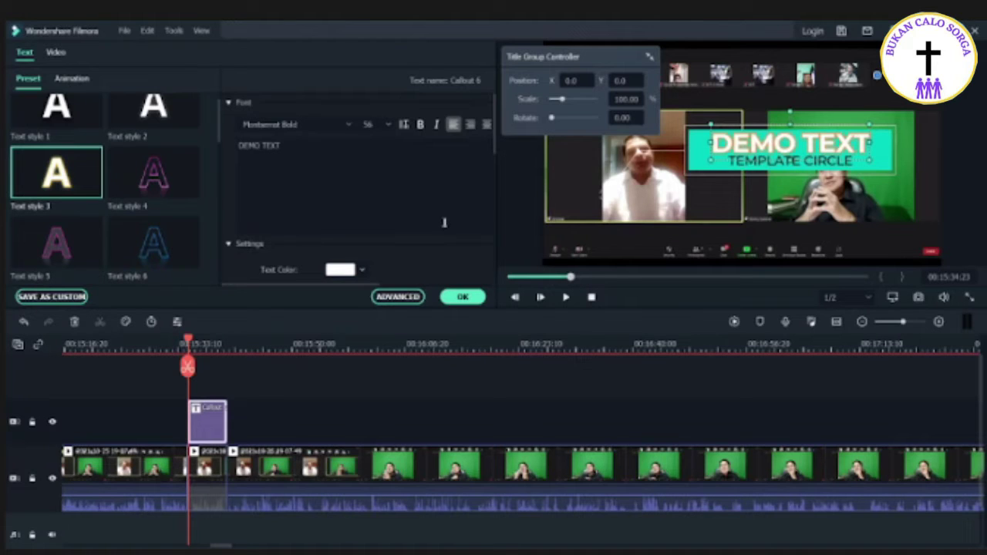
Step: Stretch the DEMO TEXT layer across the callout's whole duration in the advanced text editor and preview it
click(407, 298)
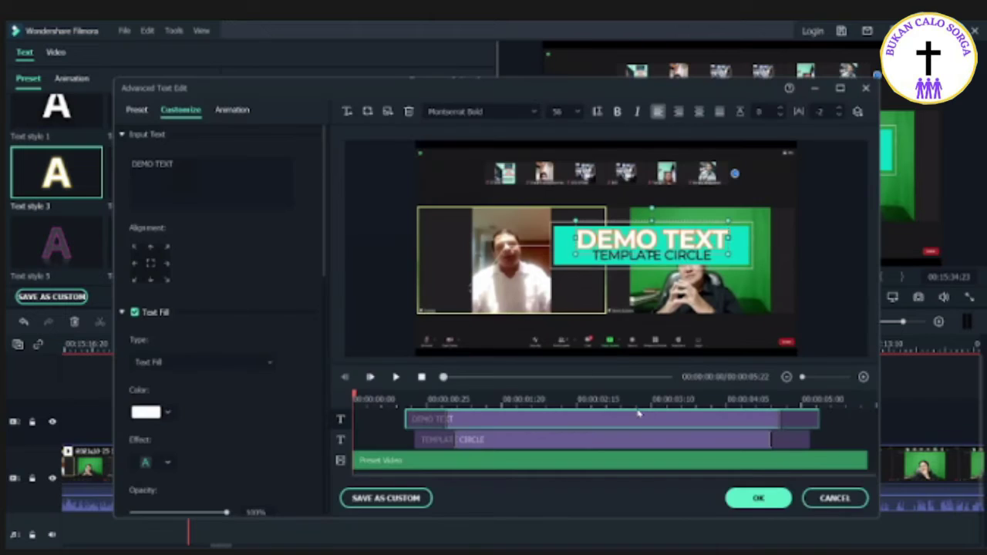
click(494, 447)
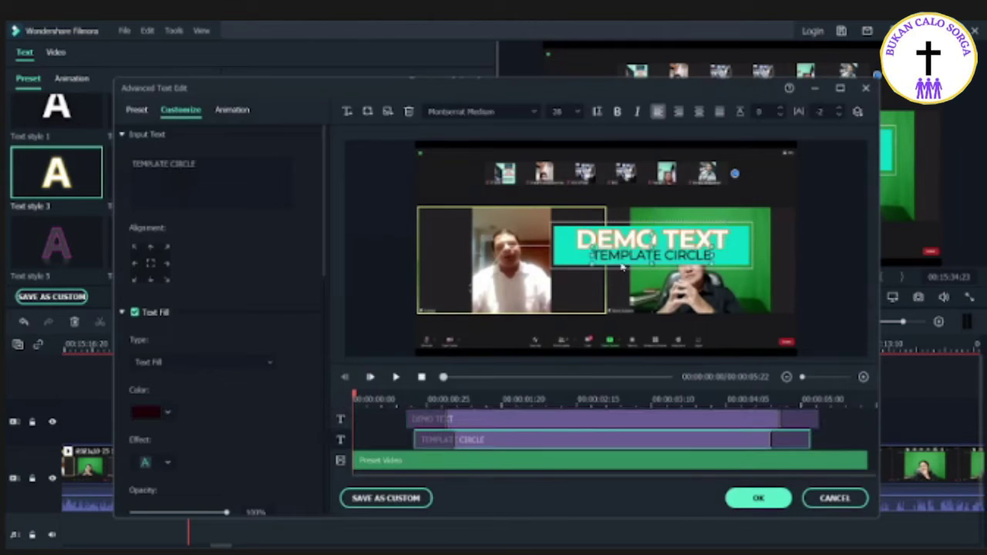
click(420, 420)
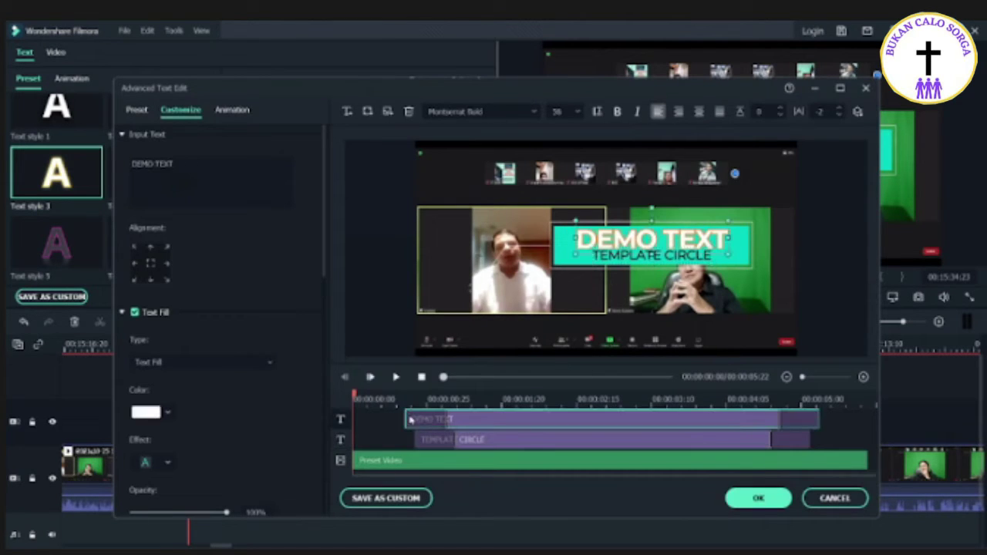
drag(407, 420, 342, 418)
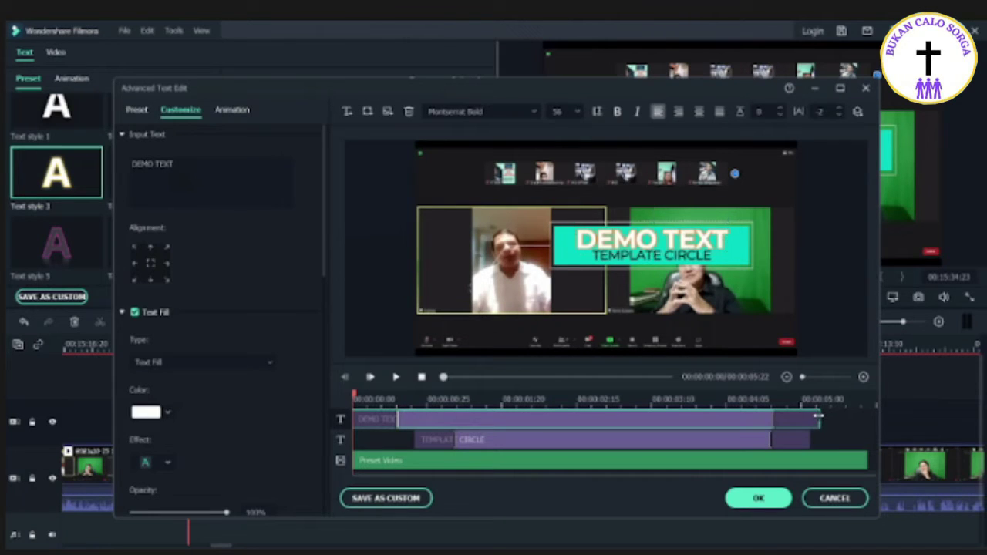
drag(821, 417, 921, 418)
click(465, 418)
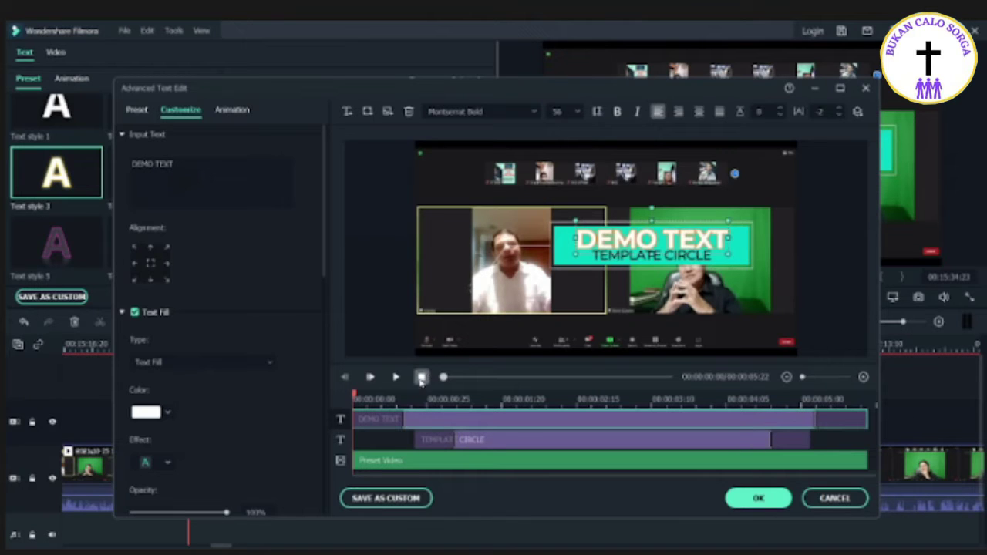
click(395, 377)
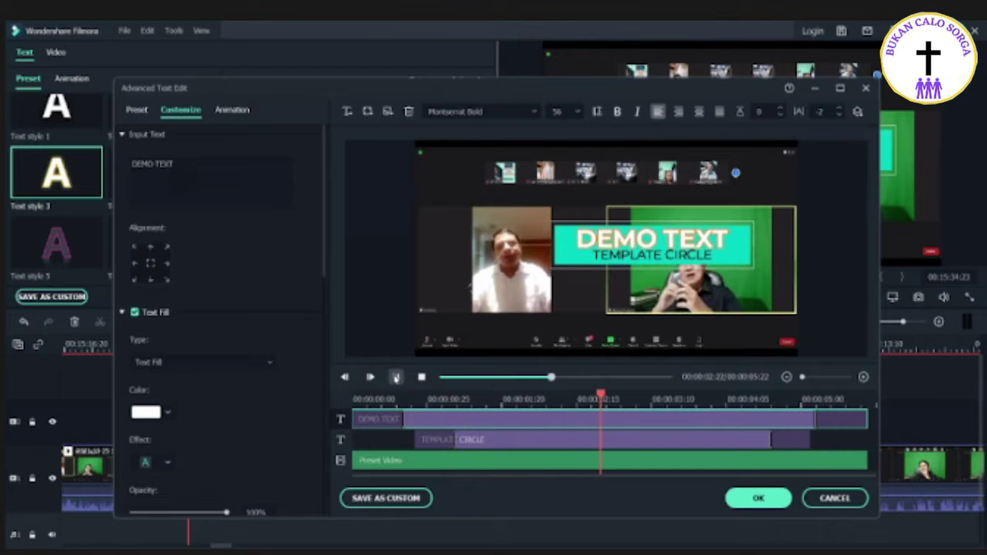
key(space)
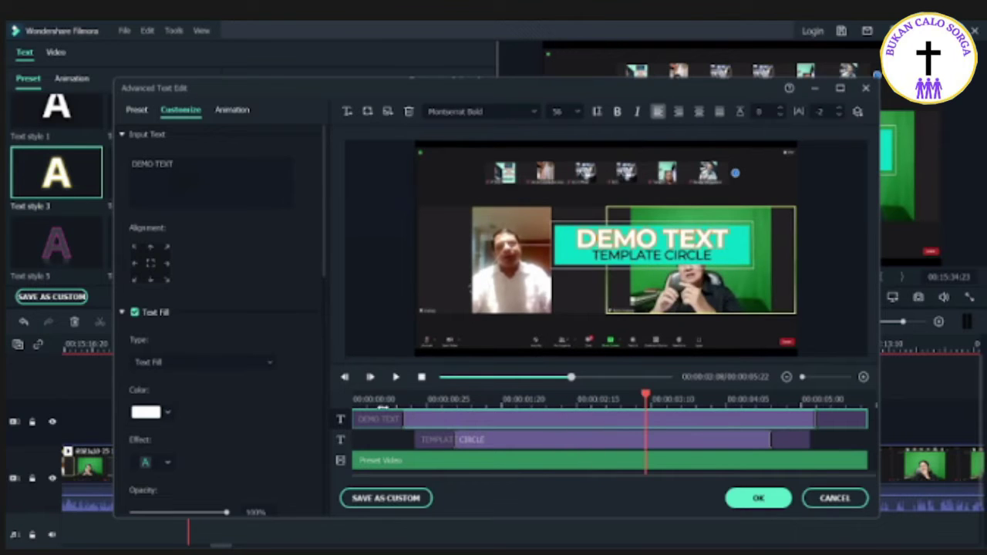
Step: Enter VIDEO INI before DEMO TEXT in the main title line and move that line below the teal box
click(175, 162)
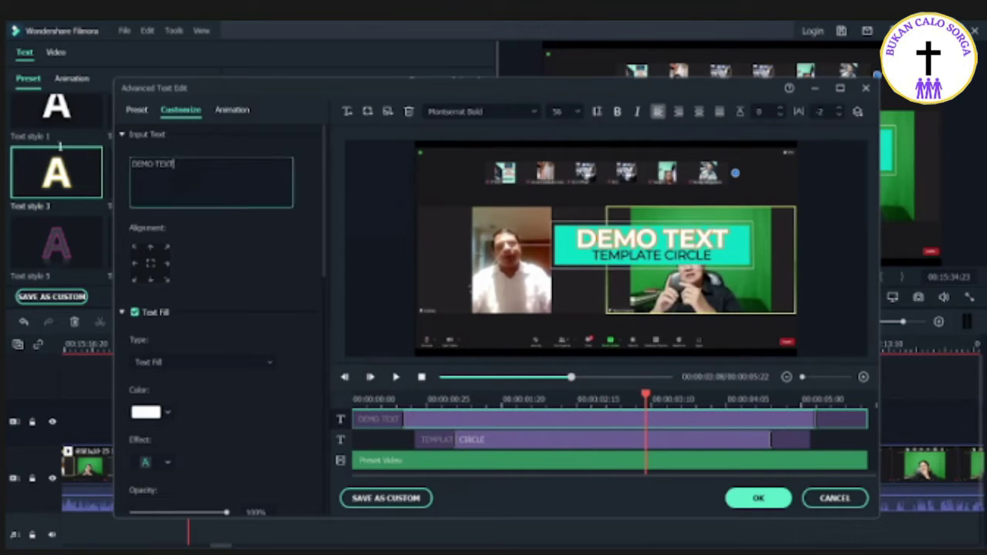
key(ctrl+a)
text(video i)
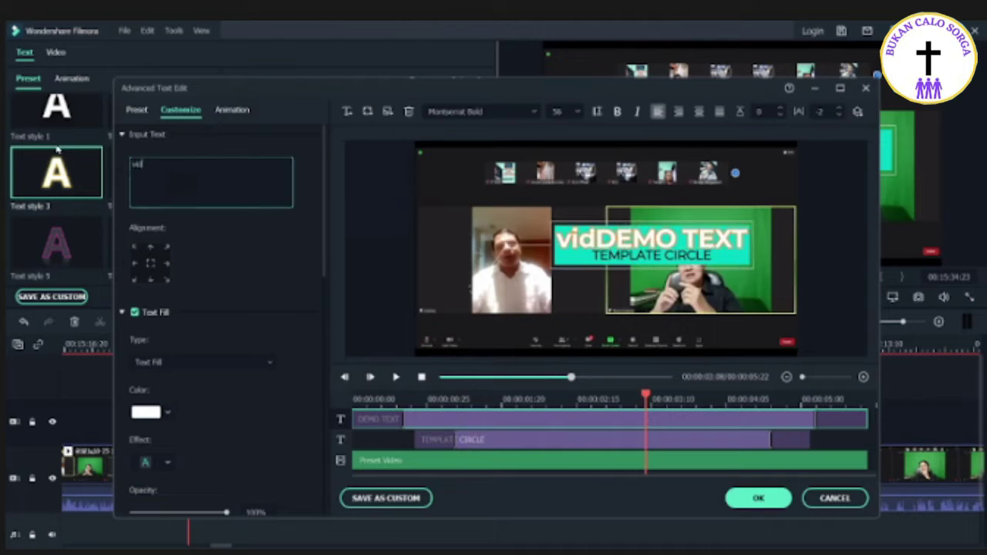
key(BackSpace)
key(BackSpace)
key(BackSpace)
key(BackSpace)
key(BackSpace)
key(BackSpace)
key(BackSpace)
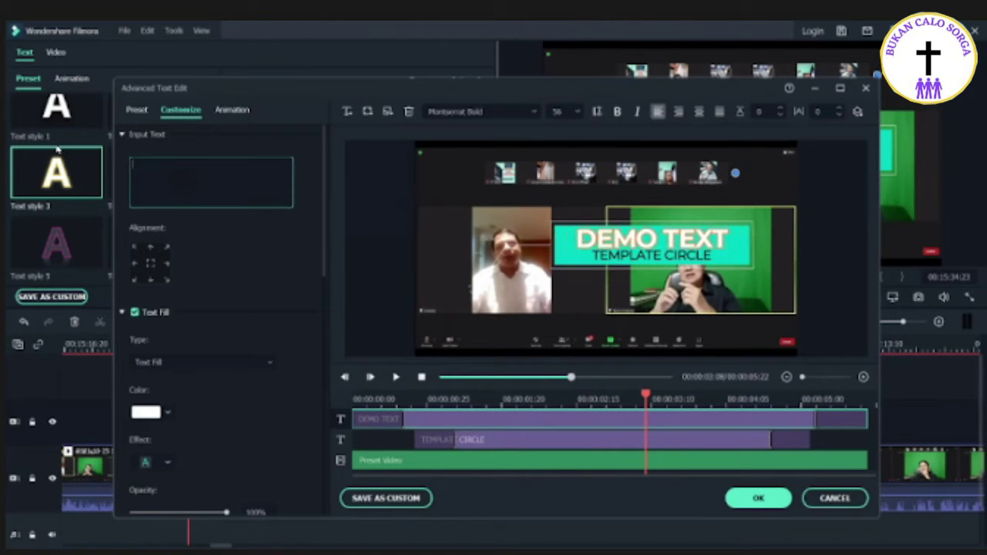
text(VIDEO INI)
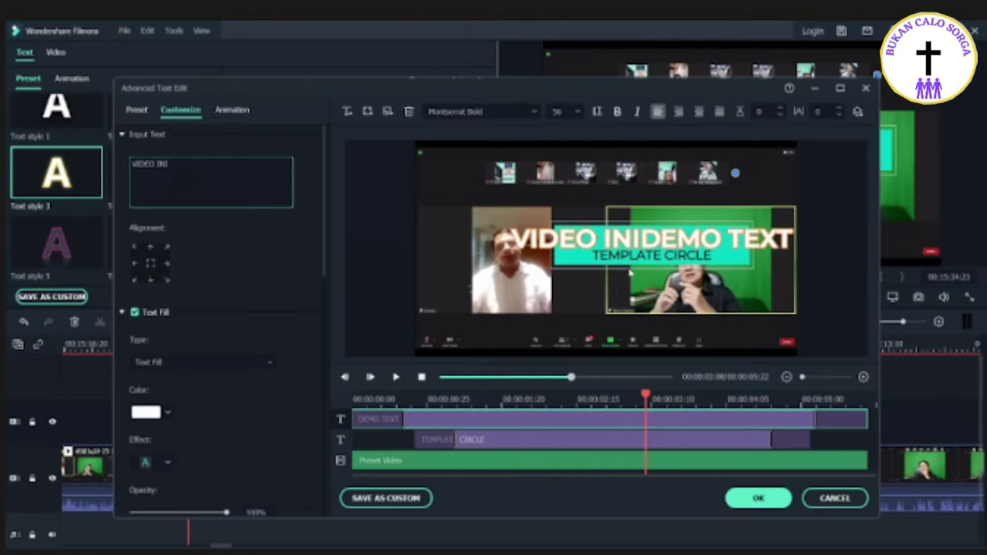
drag(626, 262, 612, 344)
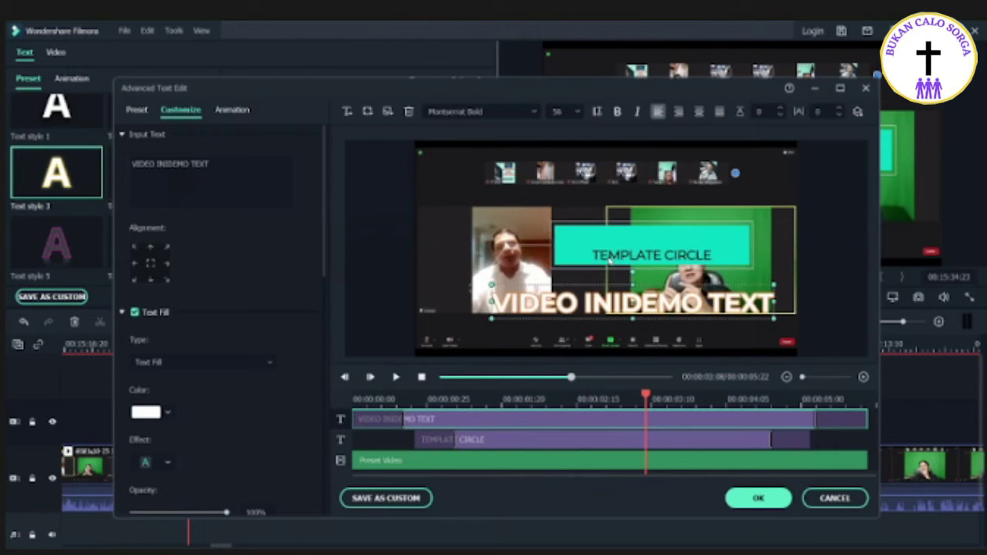
Step: Move the TEMPLATE CIRCLE line up slightly within the teal box and replace its text with "di mute suaranya"
click(615, 255)
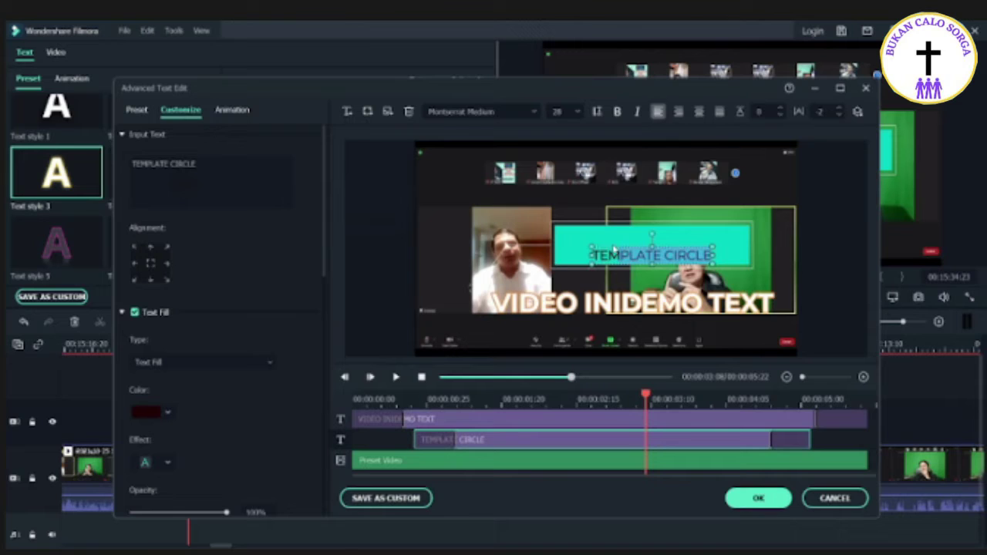
drag(617, 251, 618, 243)
drag(234, 171, 48, 132)
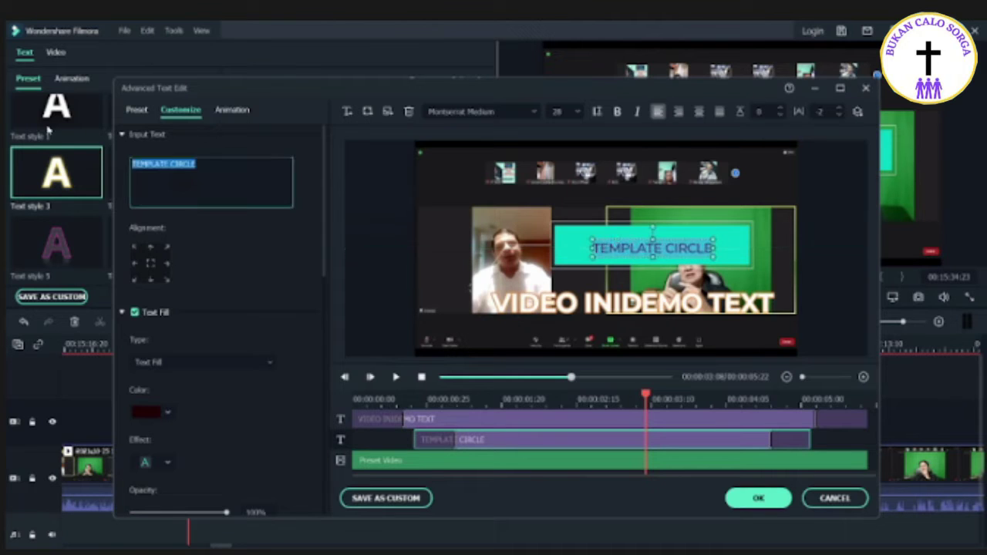
text(di)
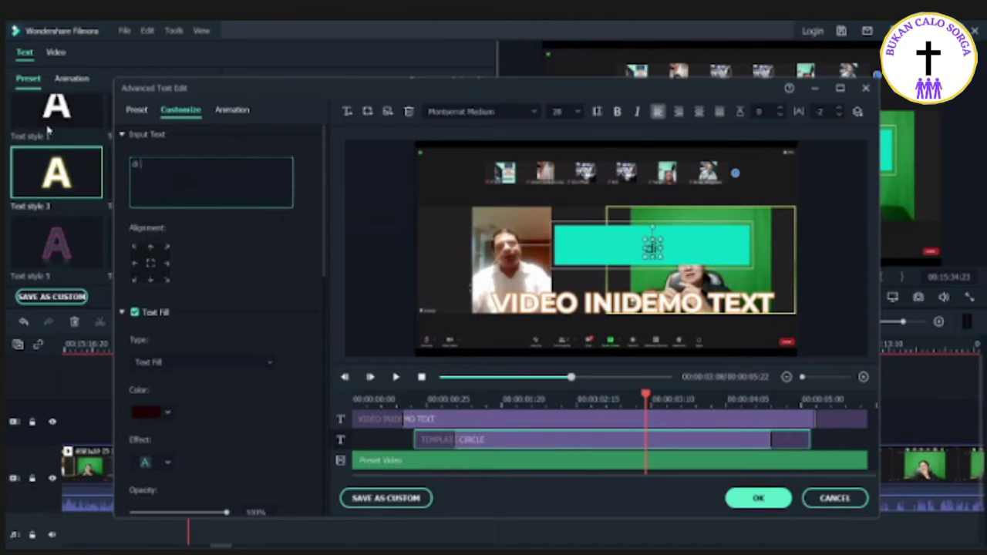
text( mute suaranya)
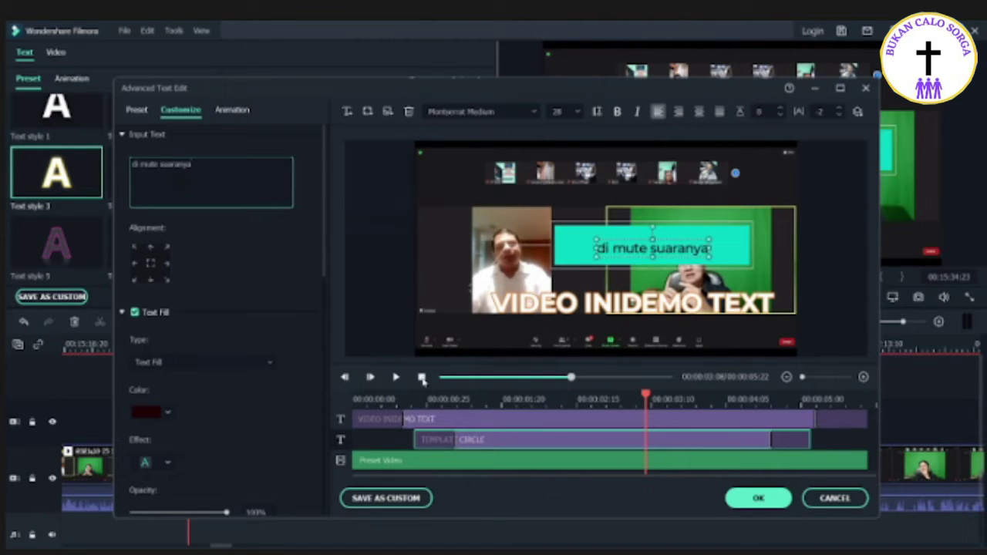
Step: Play the edited title from its beginning to about 00:00:03:27
click(421, 377)
click(395, 377)
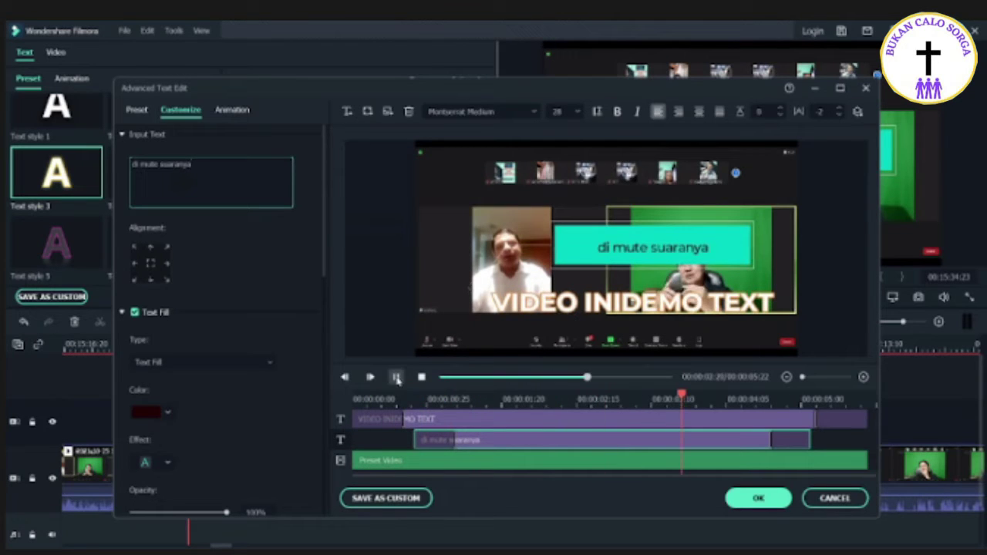
click(396, 377)
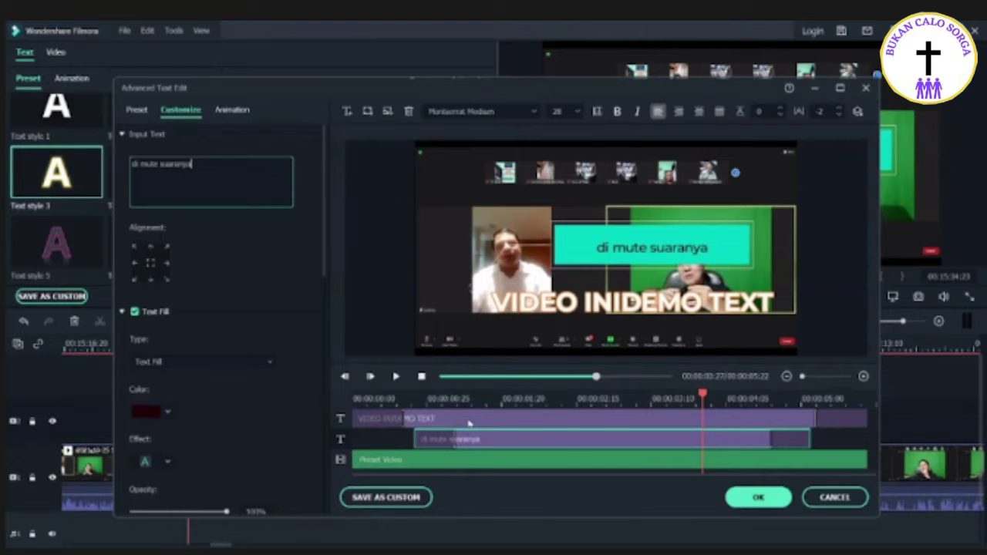
Step: Lengthen the opening animation of the VIDEO INIDEMO TEXT layer slightly and play the title to about 00:00:02:24
click(401, 419)
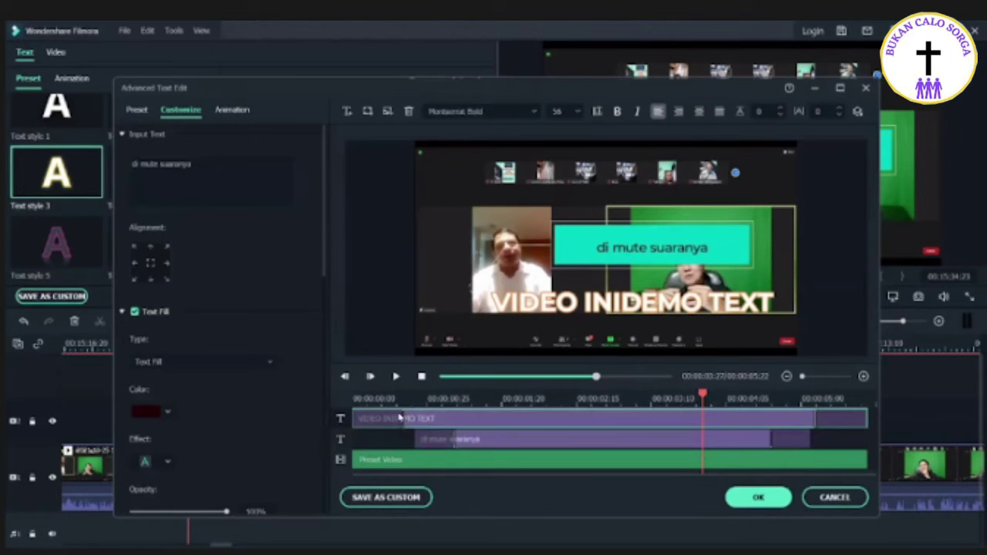
mouse_move(402, 415)
mouse_down()
mouse_move(425, 415)
mouse_move(390, 415)
mouse_move(430, 414)
mouse_move(355, 417)
mouse_move(504, 411)
mouse_move(405, 419)
mouse_up()
click(484, 442)
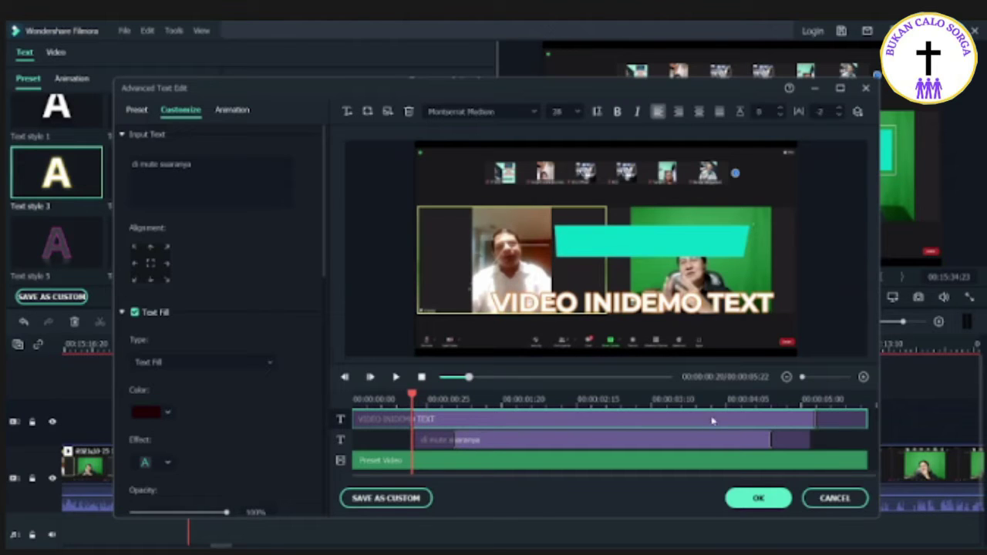
click(459, 441)
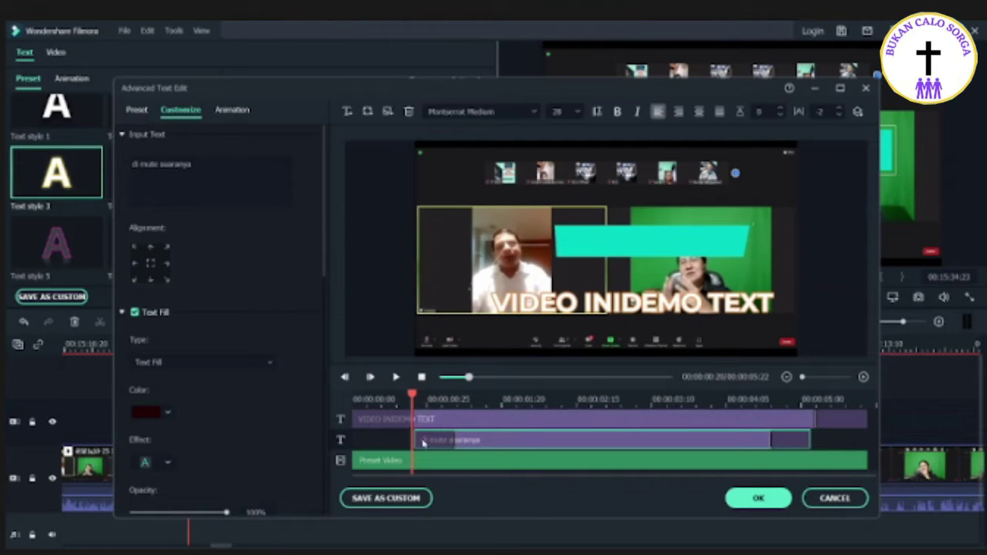
click(395, 377)
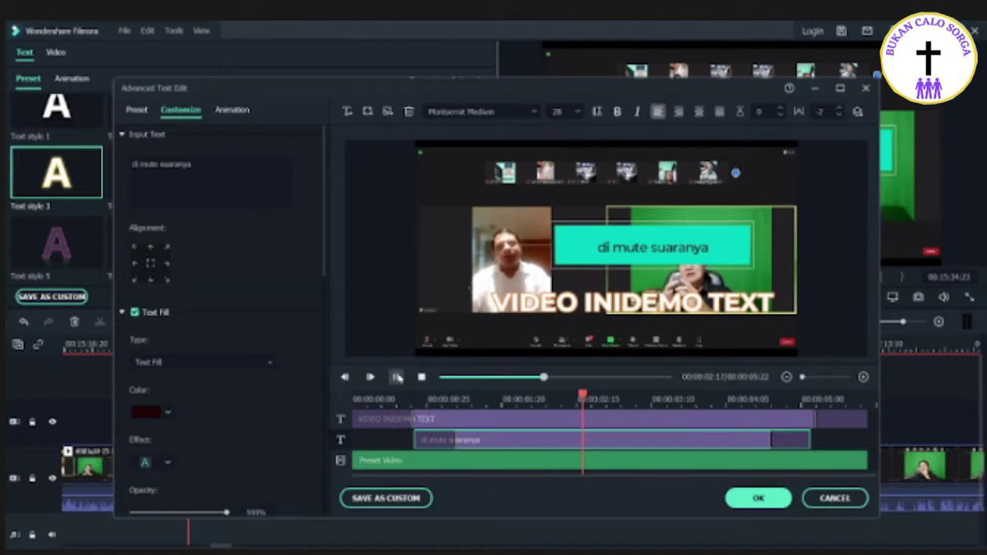
click(396, 376)
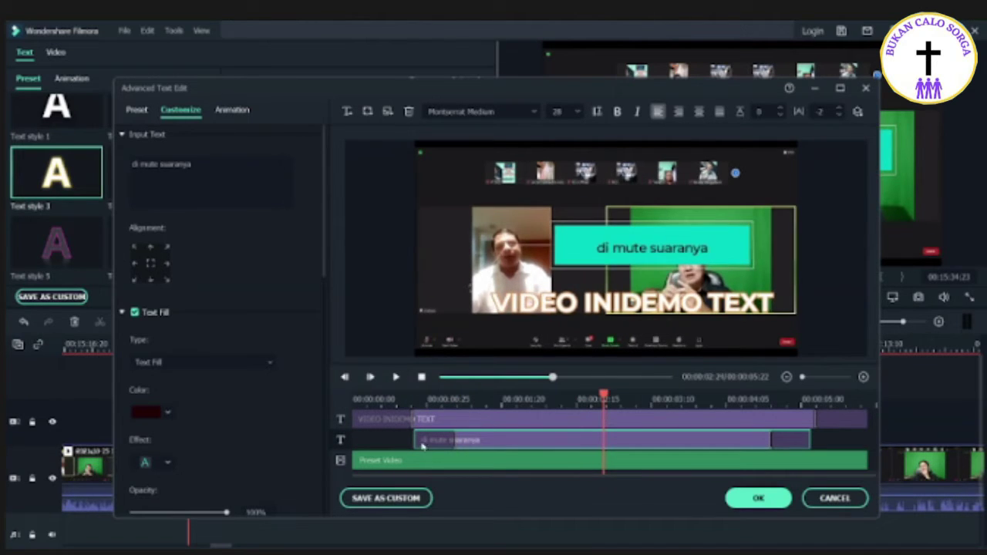
Step: Trim the "di mute suaranya" layer to start about two seconds in and extend it to the callout's end, previewing from the beginning
drag(417, 441, 525, 441)
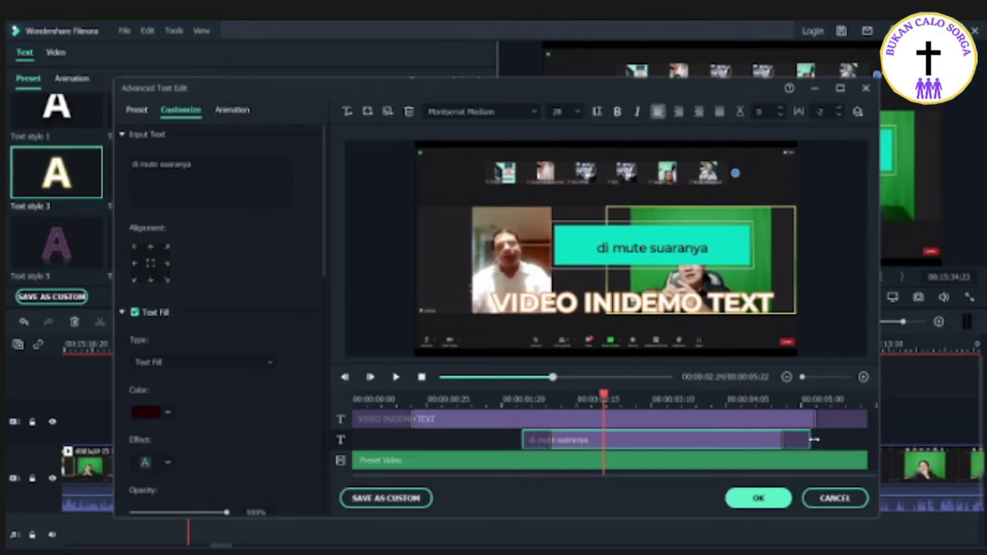
drag(814, 439, 880, 435)
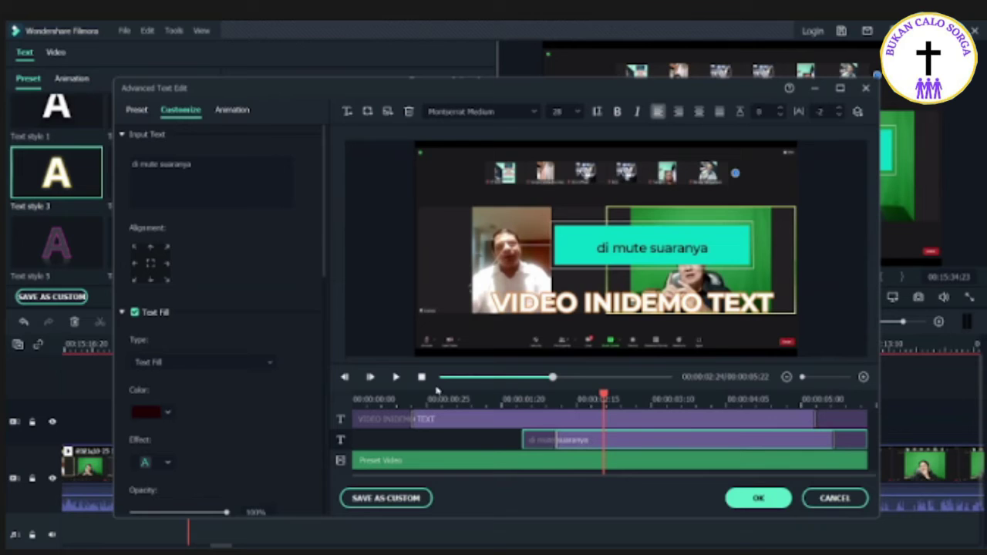
click(421, 377)
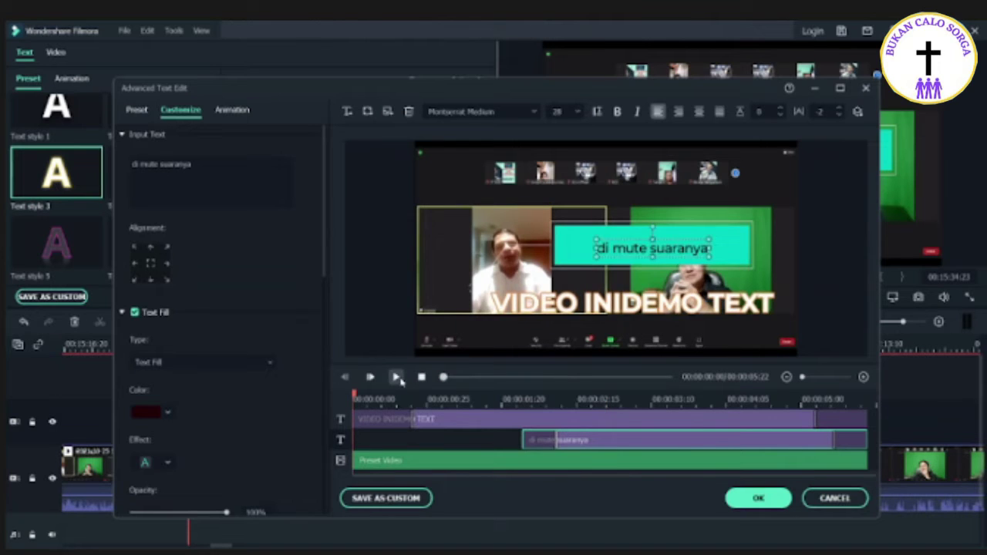
click(396, 377)
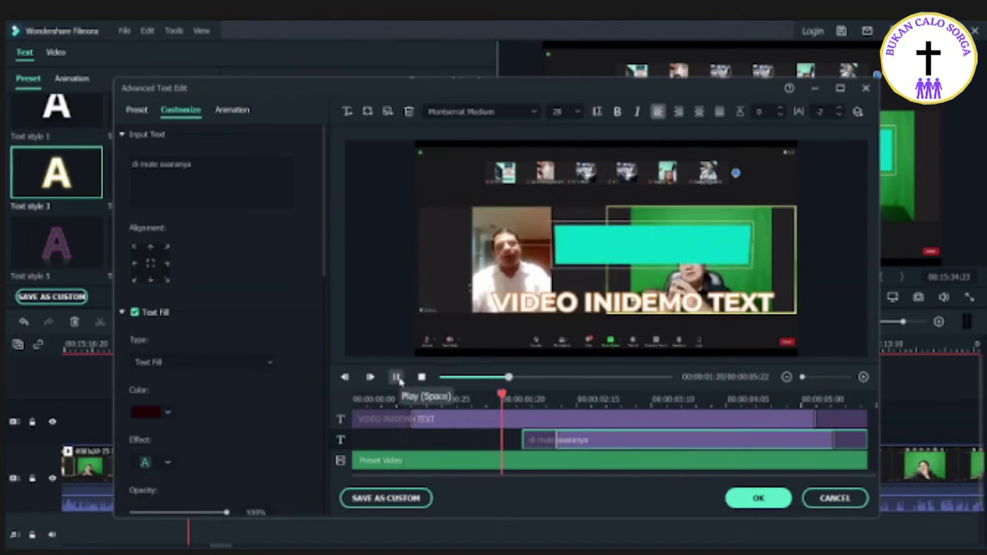
Step: Apply the callout's text and timing edits and preview the unedited Callout 6 template
click(764, 498)
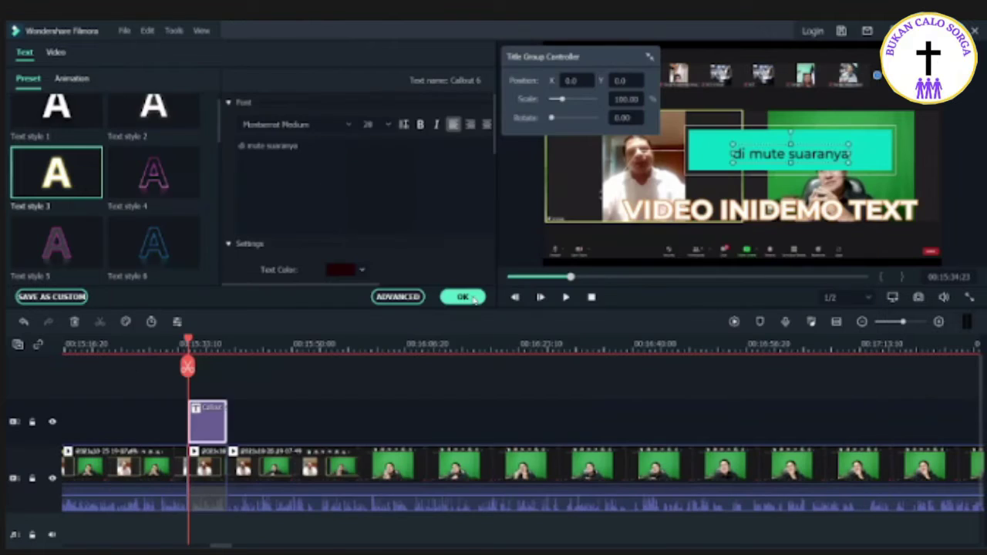
click(465, 297)
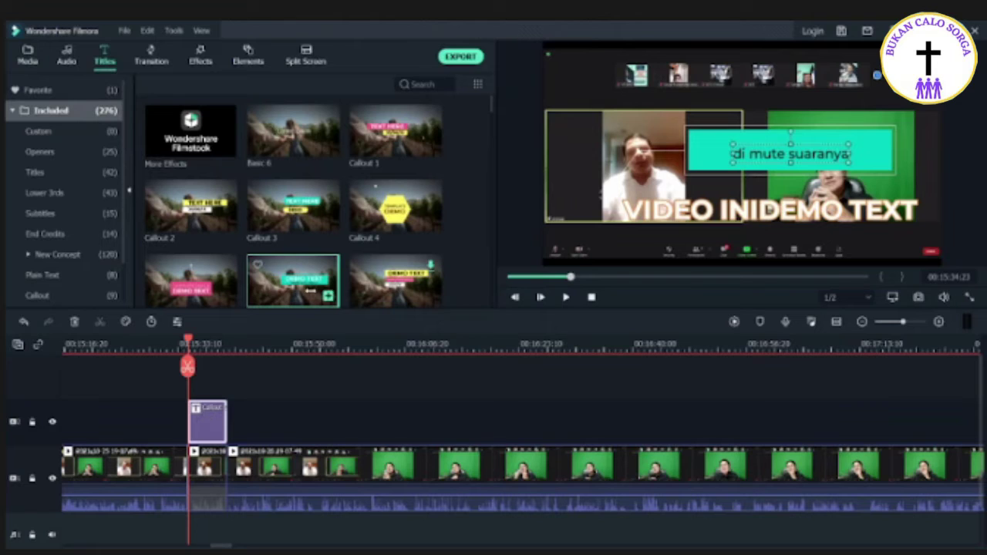
click(308, 290)
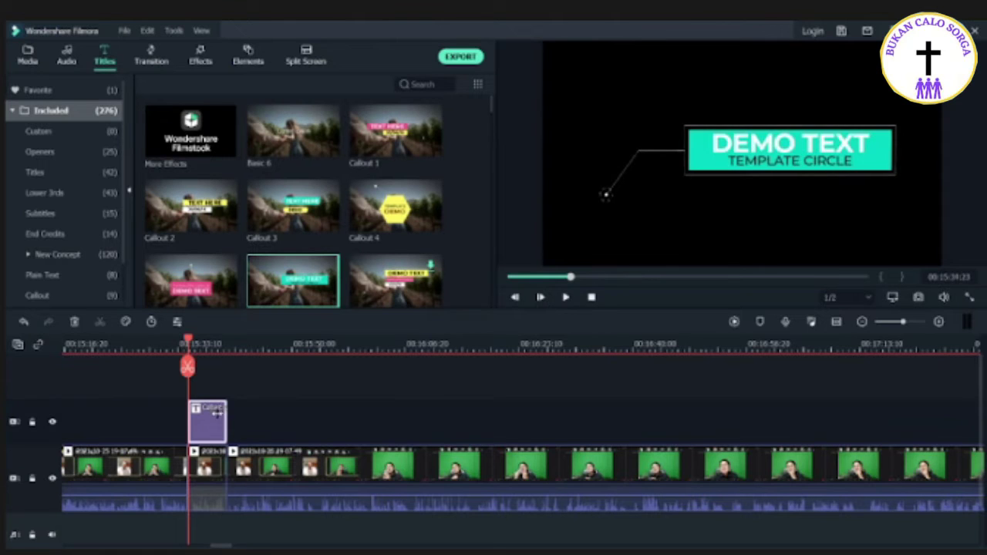
Step: Replace the callout above the muted segment with a Basic 6 title and stretch its text box across the bottom of the video frame
key(Delete)
drag(277, 145, 196, 429)
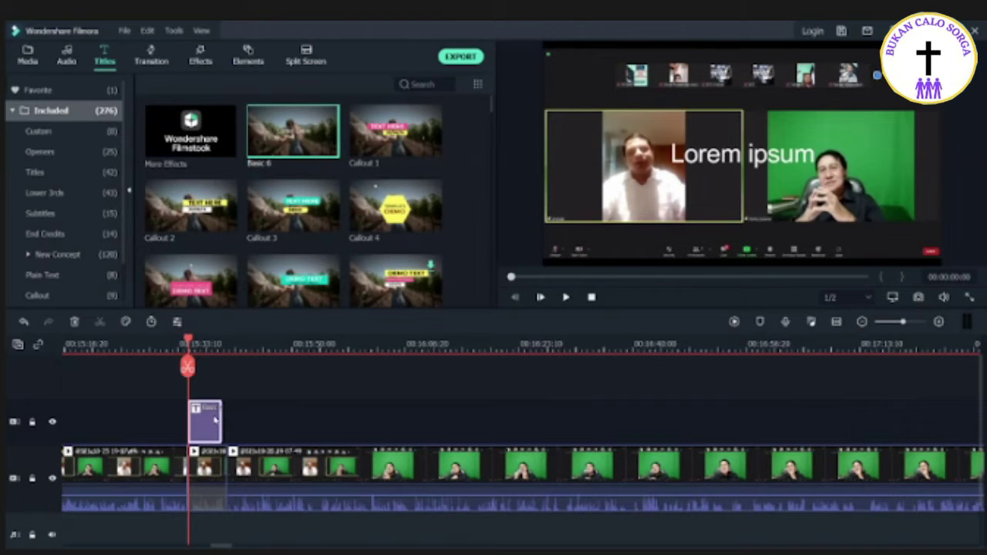
double_click(214, 421)
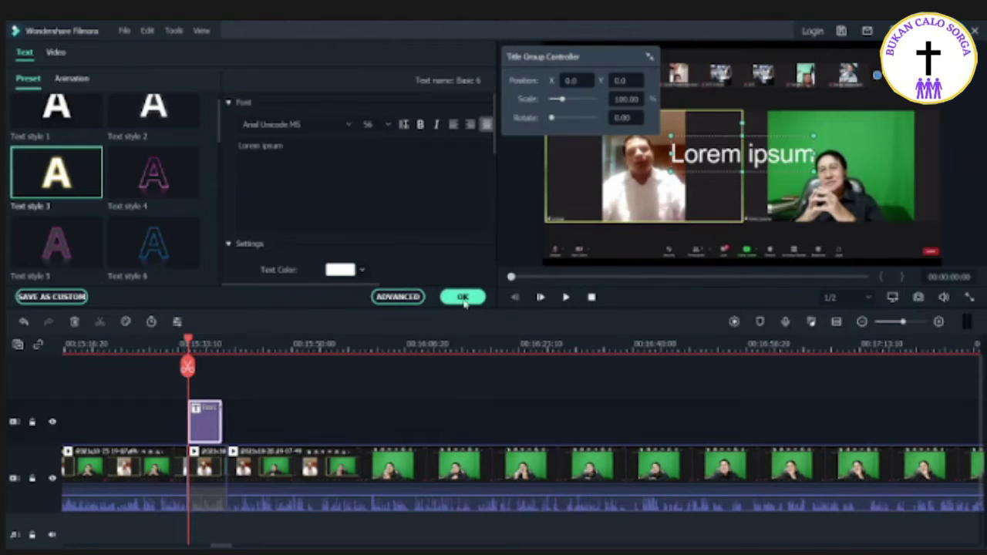
click(463, 299)
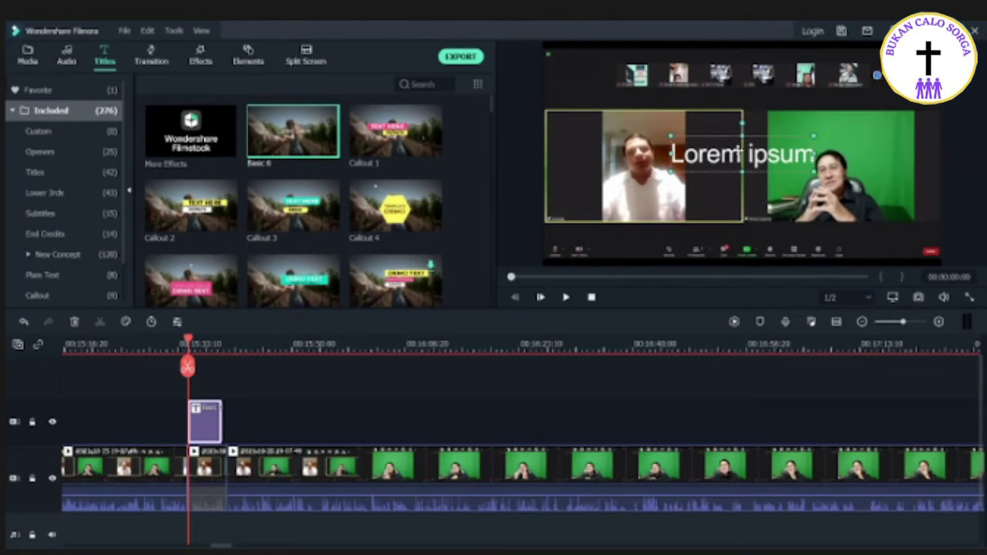
drag(739, 154, 611, 240)
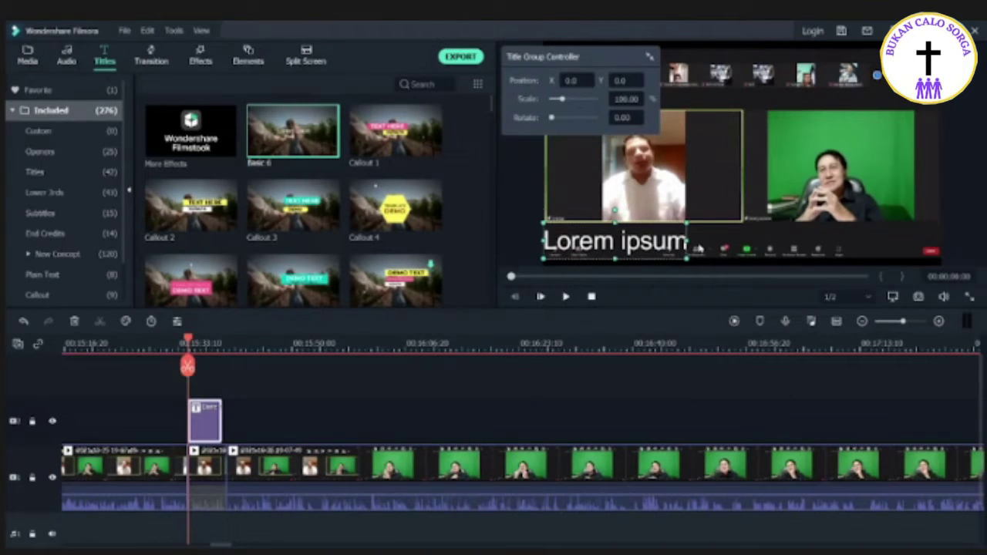
drag(698, 247, 944, 244)
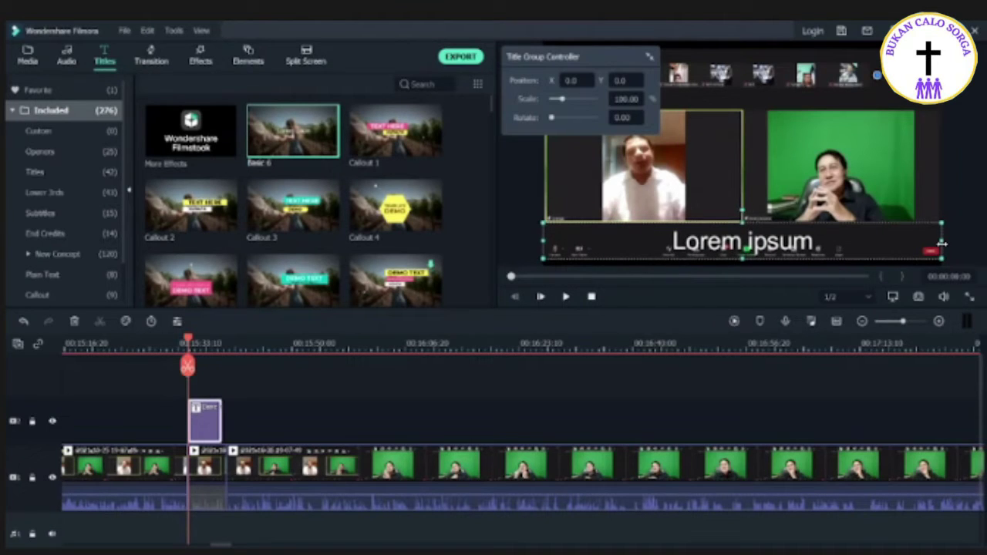
Step: Replace the title's "Lorem ipsum" placeholder with "matius 1:1"
double_click(206, 422)
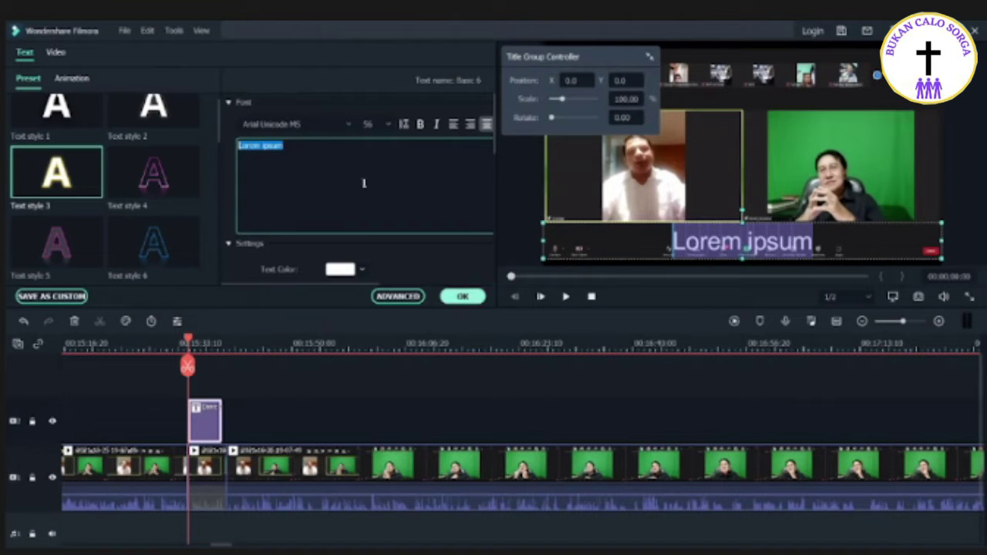
text(ma)
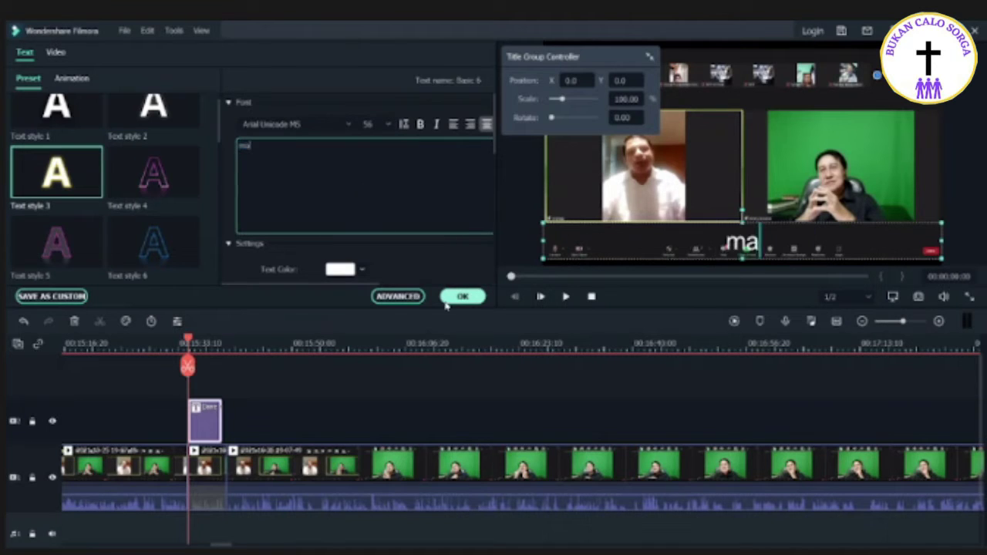
text(tius 1:1)
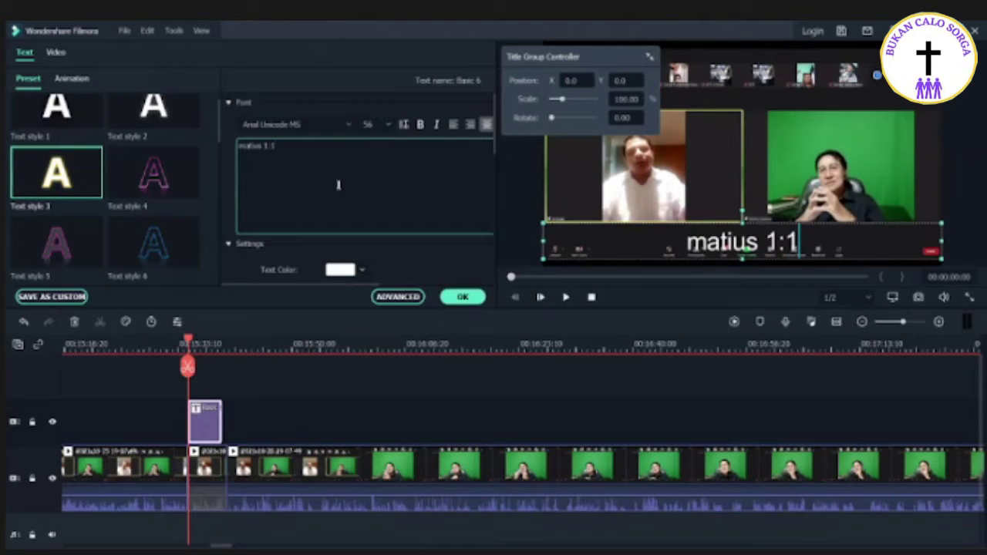
drag(212, 141, 361, 187)
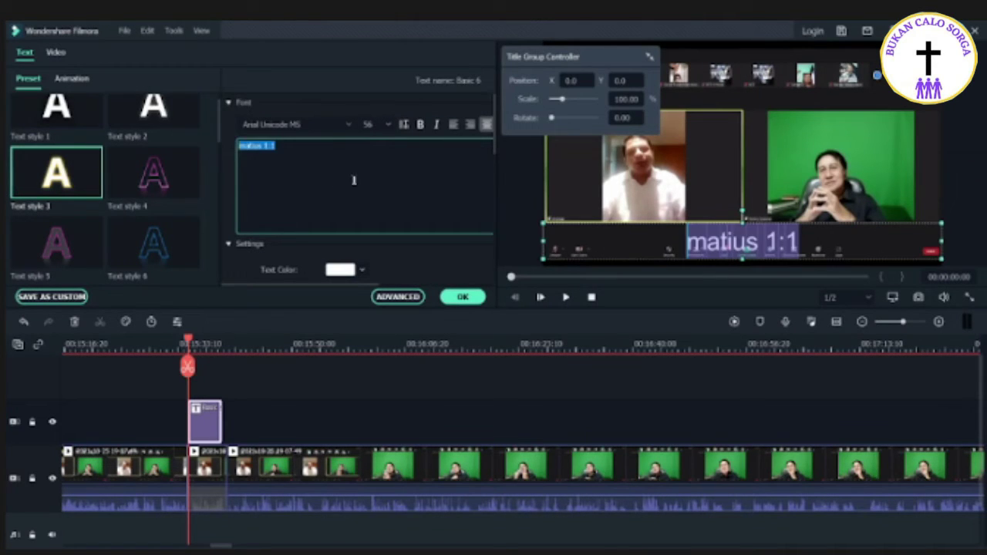
click(353, 180)
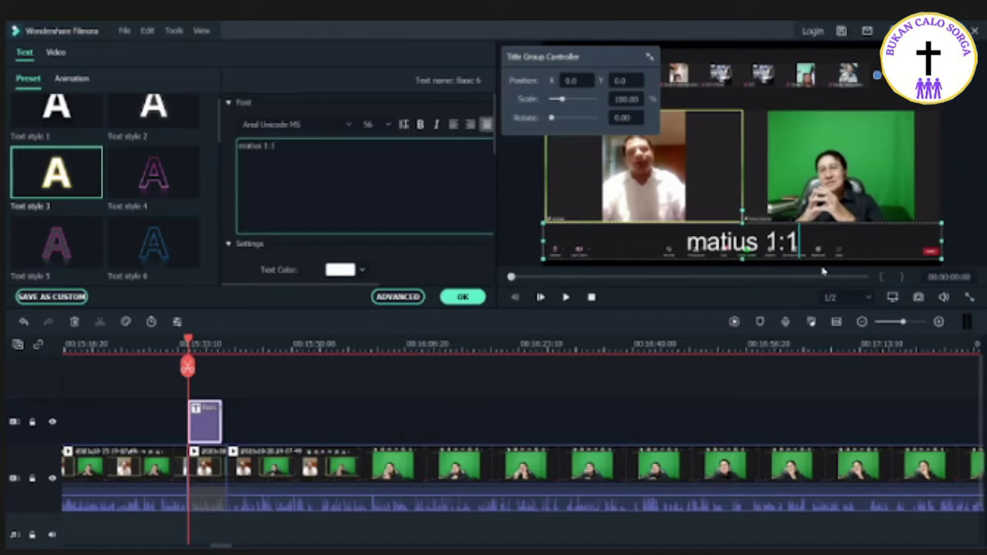
Step: Replace the whole title text with the Bible verse "Kej. 1:2" beginning "Bumi belum berbentuk dan kosong; gelap gulita menutupi samudera raya"
click(398, 297)
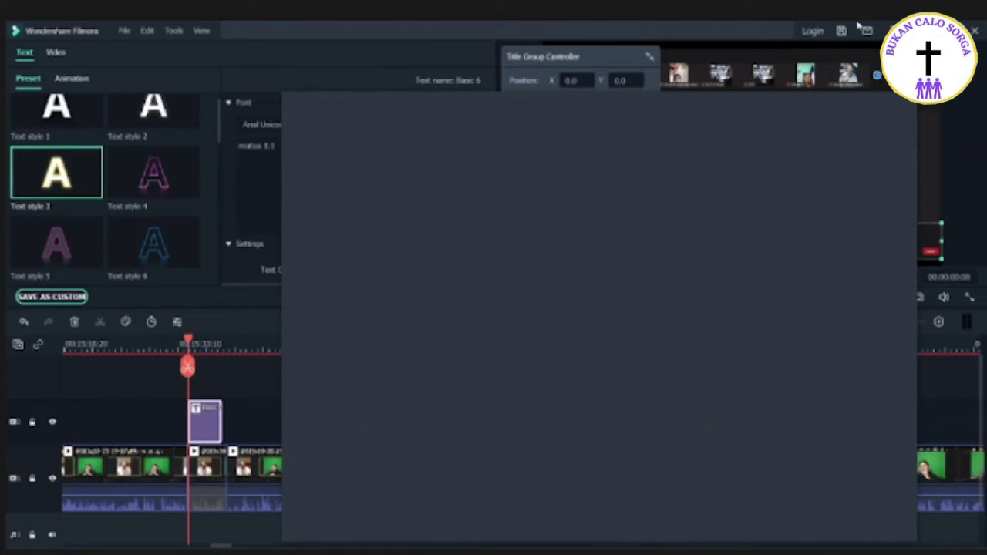
key(ctrl+a)
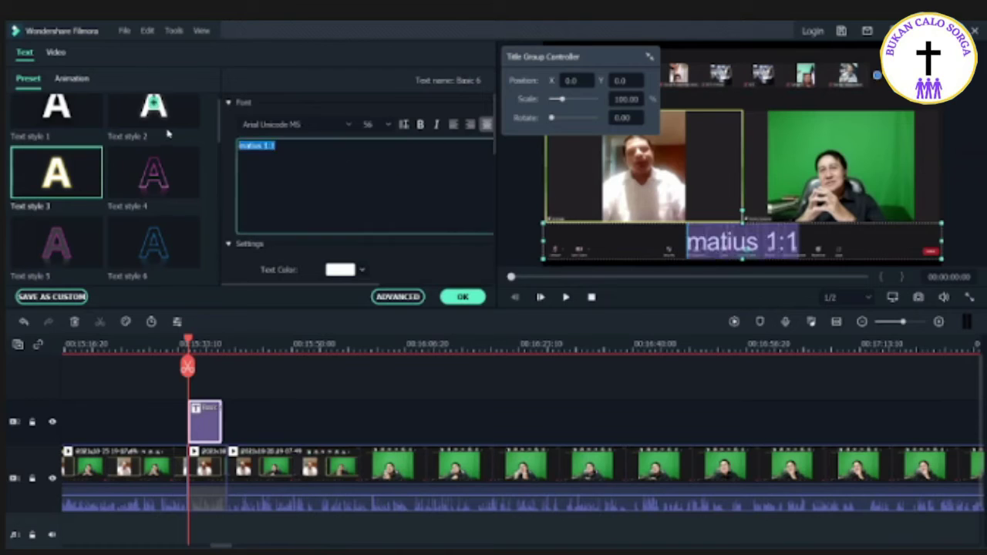
text(Kej. 1:2 Bumi belum berbentuk dan kosong; gelap gulita menutupi samudera raya, dan Roh Allah melayang-layang di atas permukaan air.)
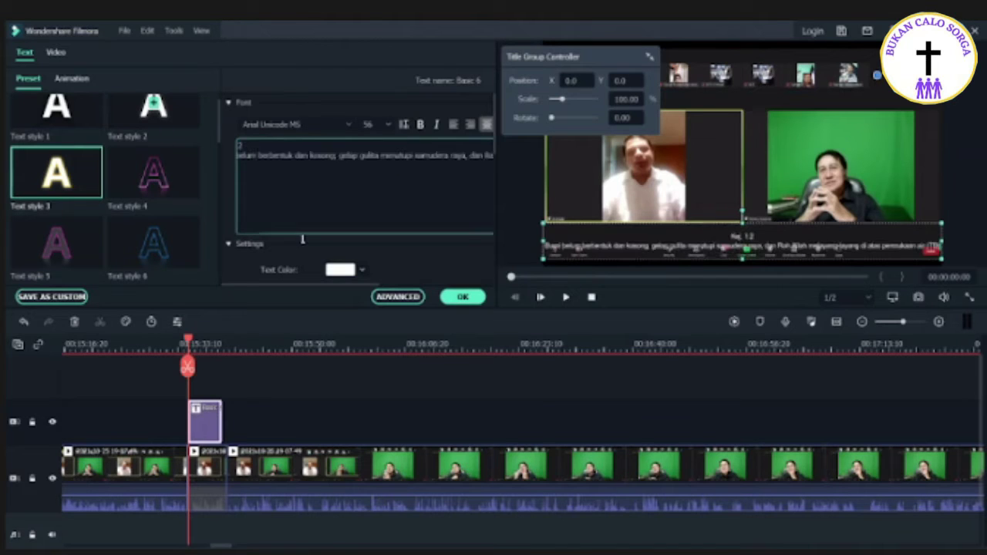
Step: Expand the verse reference to "Kejadian. 1:2" and break the verse onto a new line before "dan Roh Allah"
click(248, 239)
click(246, 231)
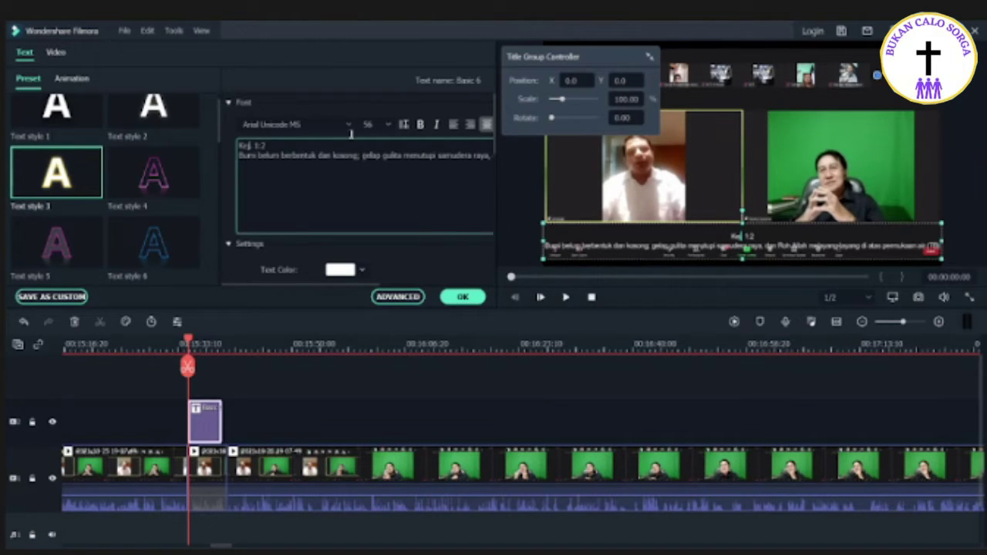
text(.)
key(BackSpace)
text(adian)
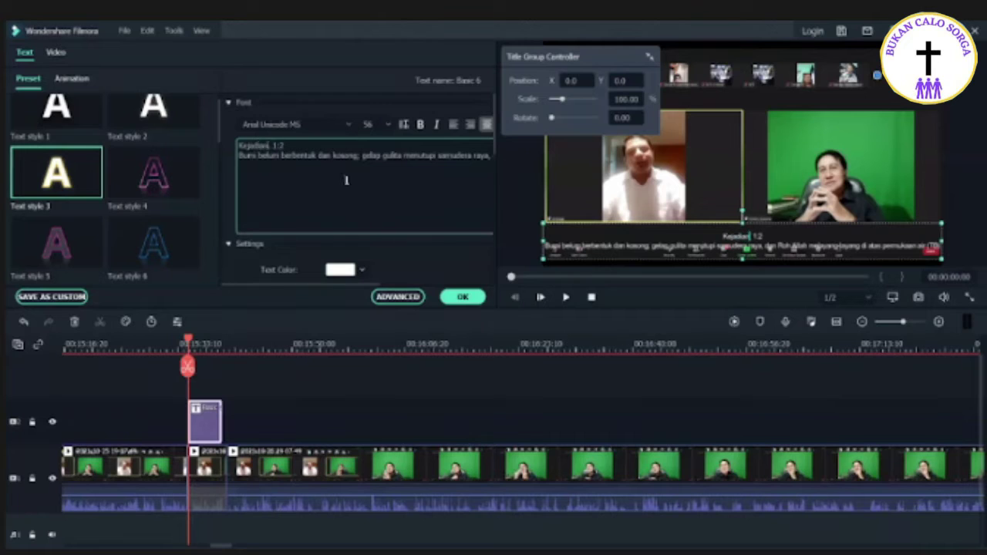
click(491, 155)
key(Return)
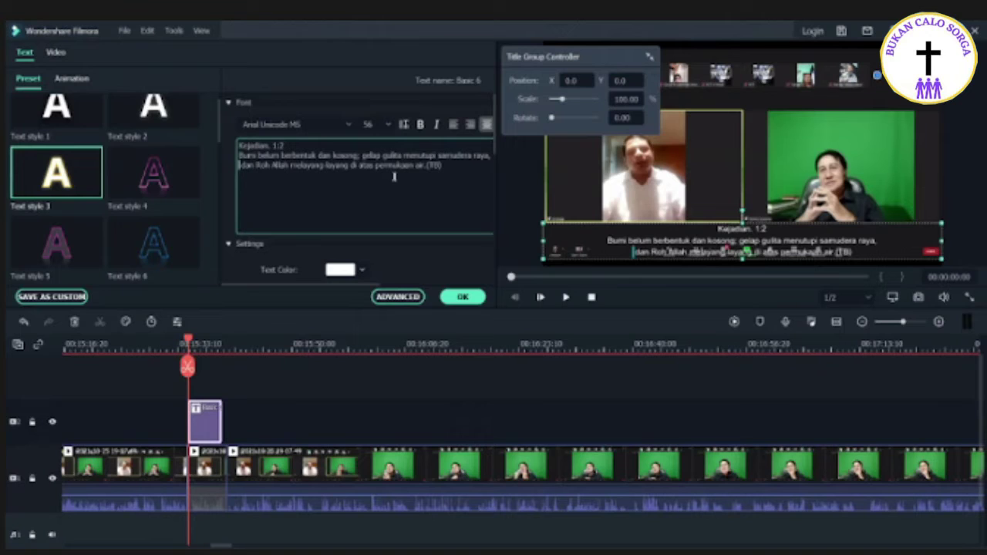
Step: Set the verse title's text fill color to yellow (#ffff00) in the advanced text editor and apply it
click(366, 272)
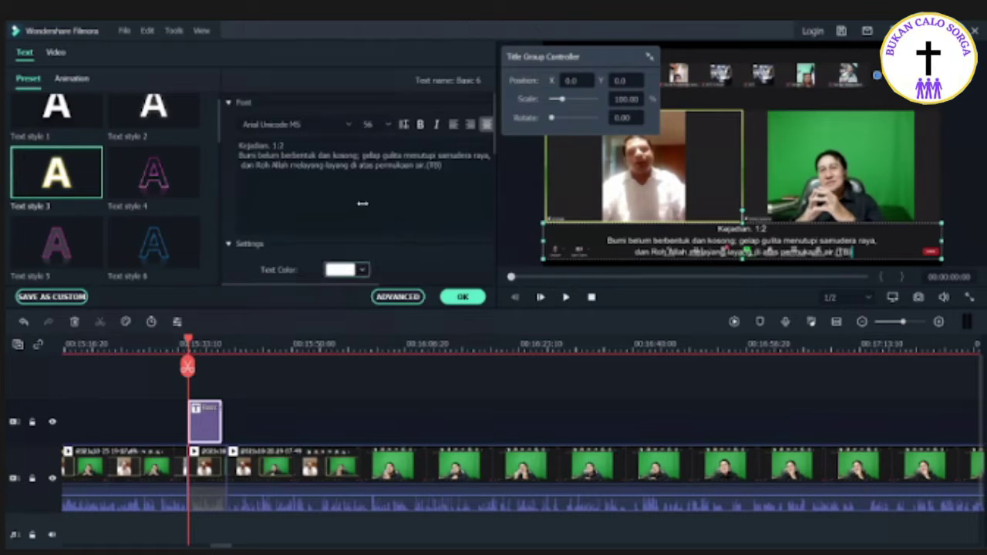
scroll(359, 195, down, 2)
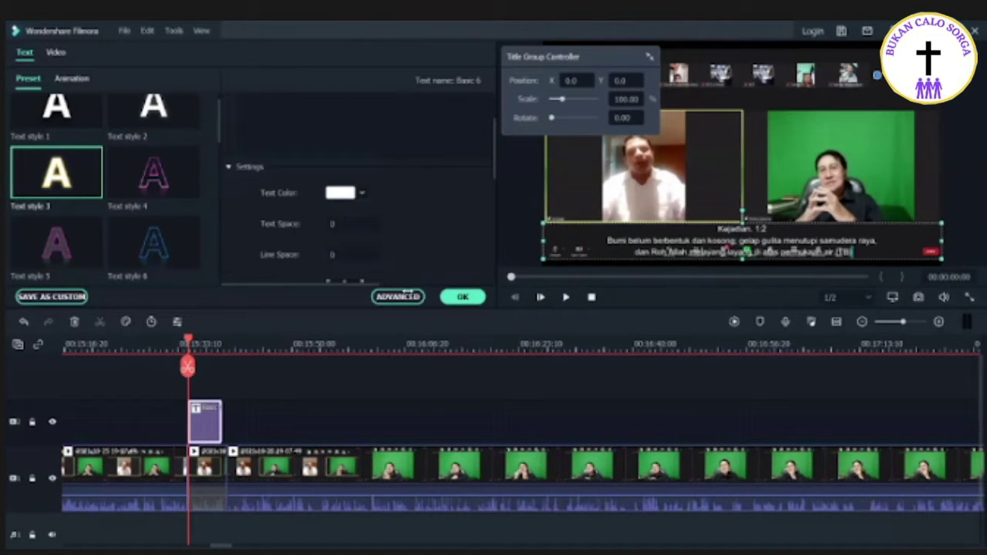
click(406, 295)
click(178, 321)
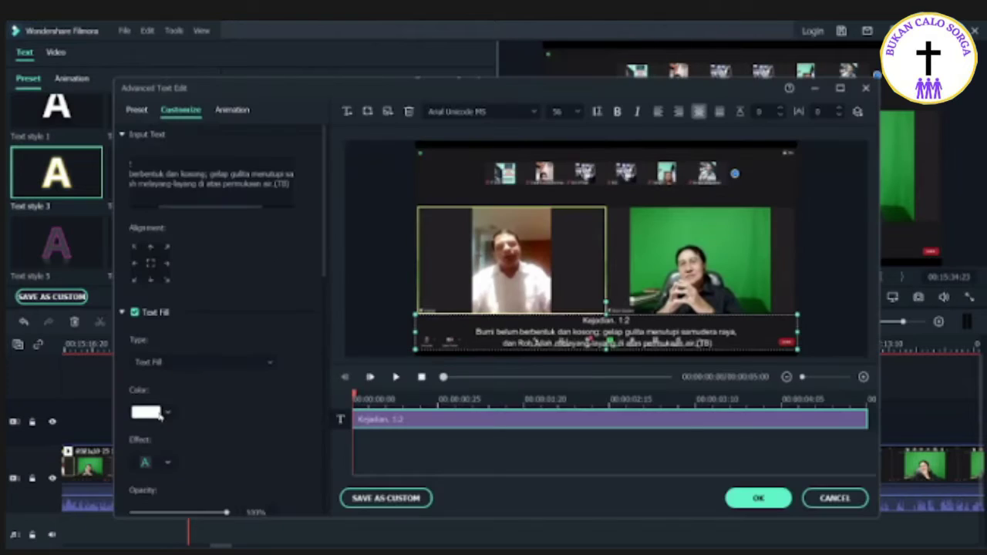
click(160, 414)
click(176, 506)
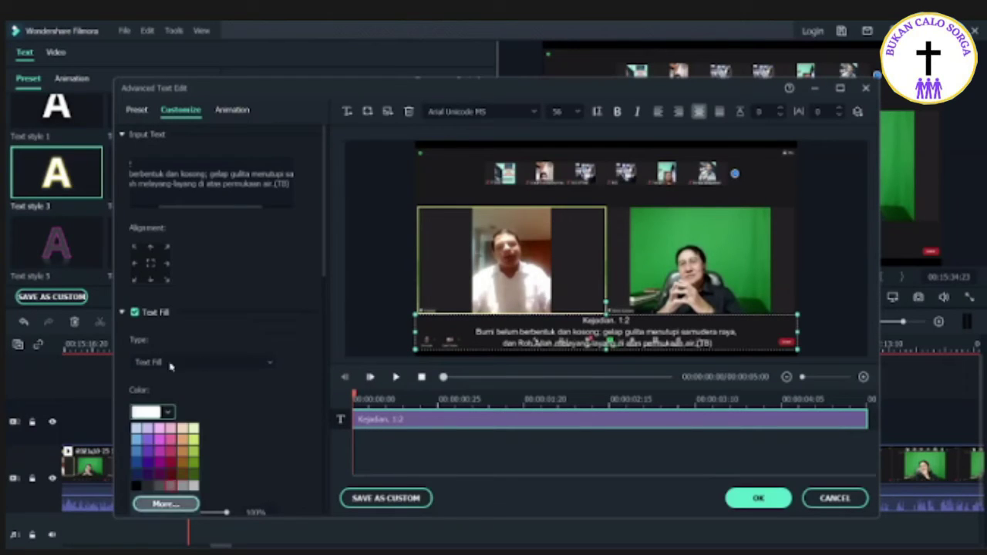
click(152, 355)
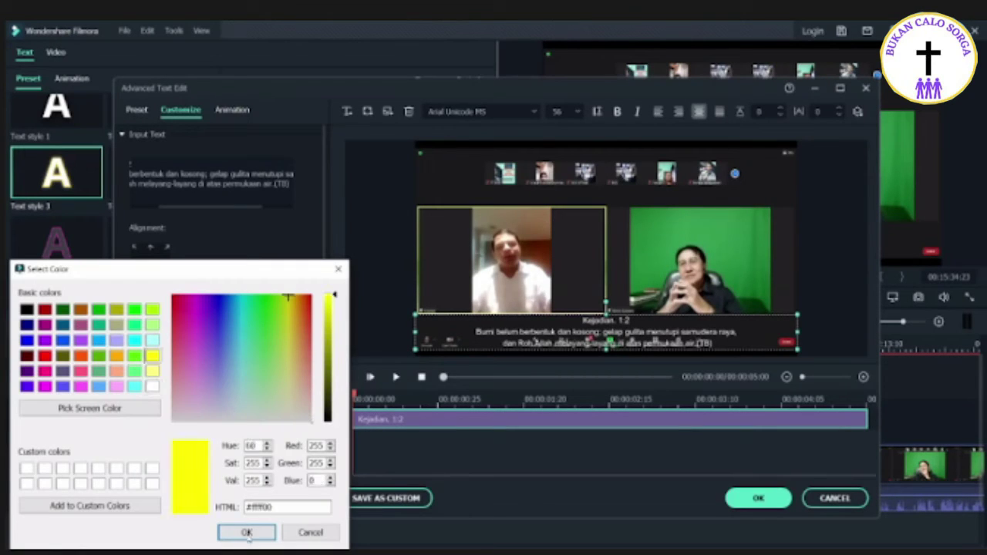
click(246, 532)
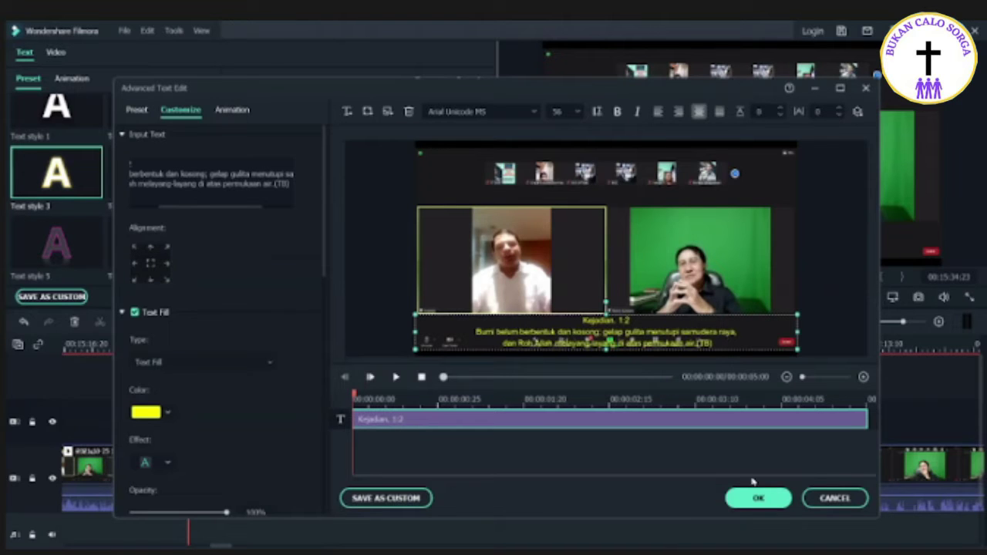
click(758, 498)
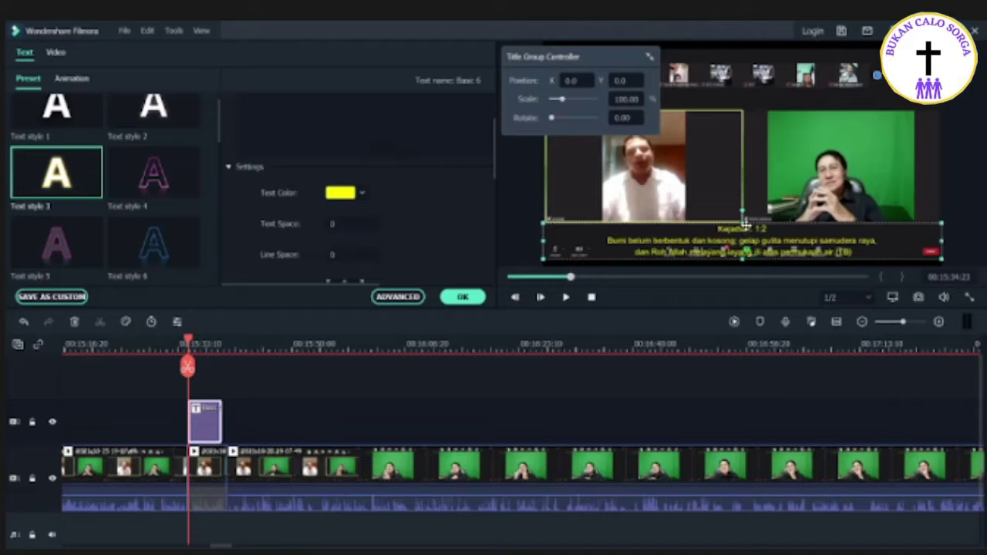
Step: Enlarge the verse text box slightly upward, apply it, and extend the title clip to the end of the muted segment
mouse_move(743, 224)
mouse_down()
mouse_move(742, 203)
mouse_move(760, 214)
mouse_up()
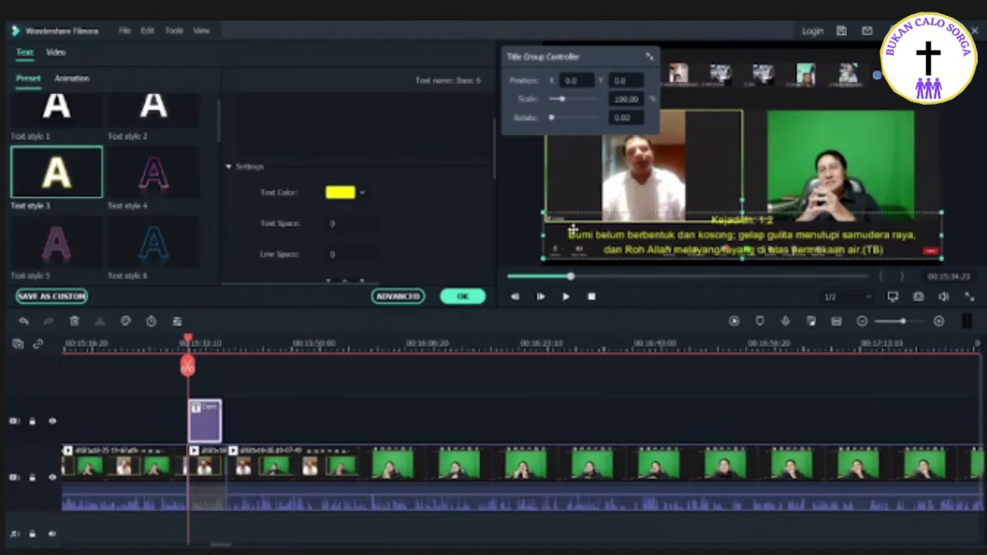
click(464, 296)
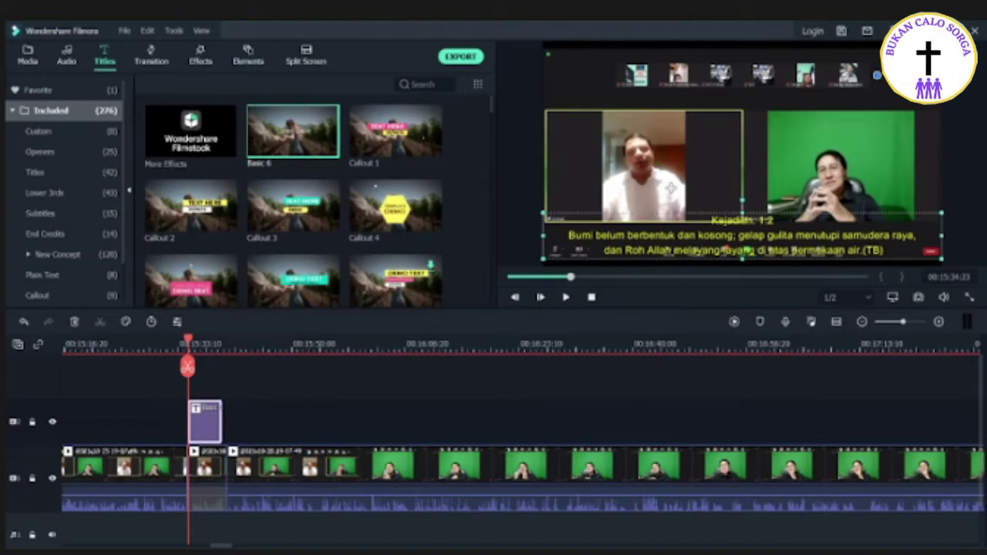
double_click(214, 428)
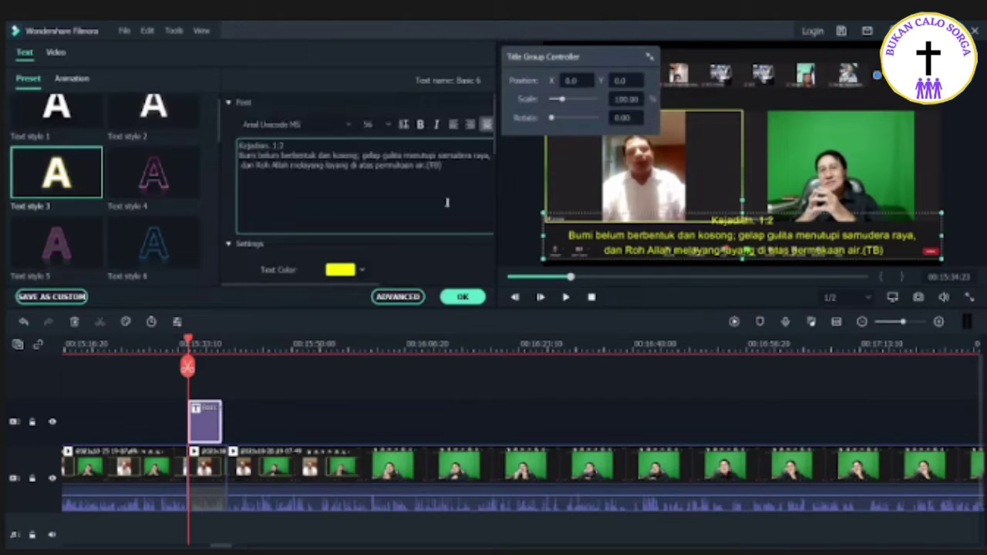
click(466, 298)
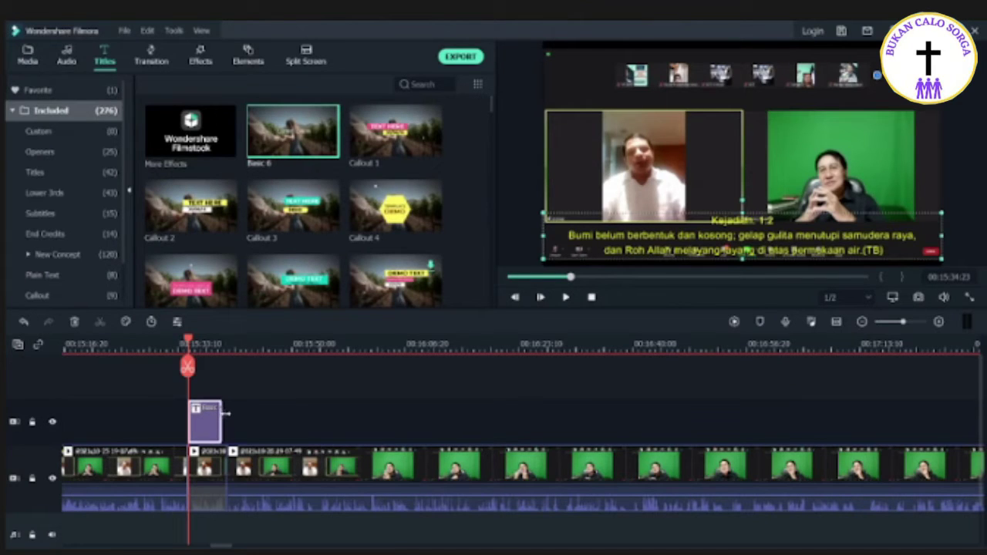
mouse_move(224, 414)
mouse_down()
mouse_move(306, 416)
mouse_move(226, 417)
mouse_up()
click(205, 463)
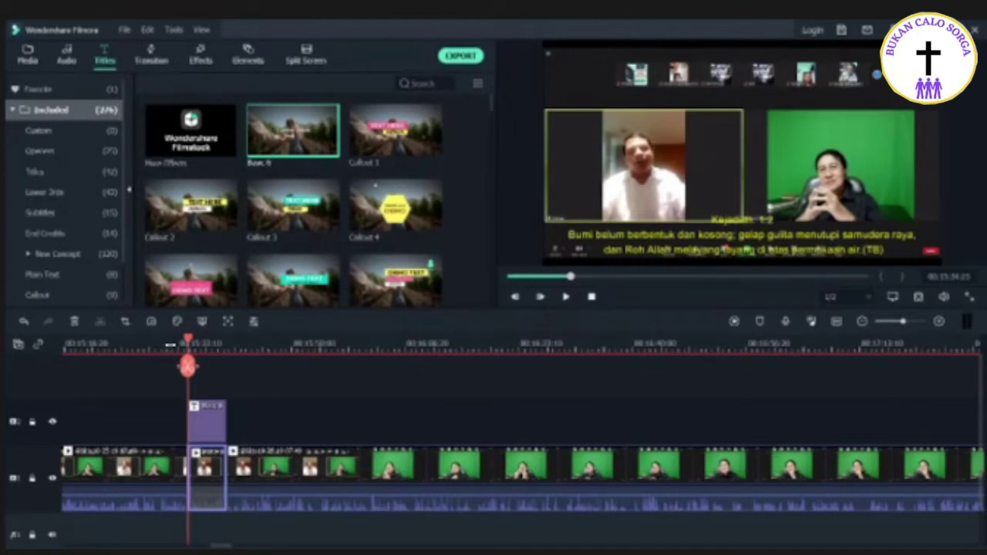
Step: Play the video from just before the verse title to 00:15:42:12 to check the subtitle over the muted segment
drag(187, 366, 172, 366)
click(566, 298)
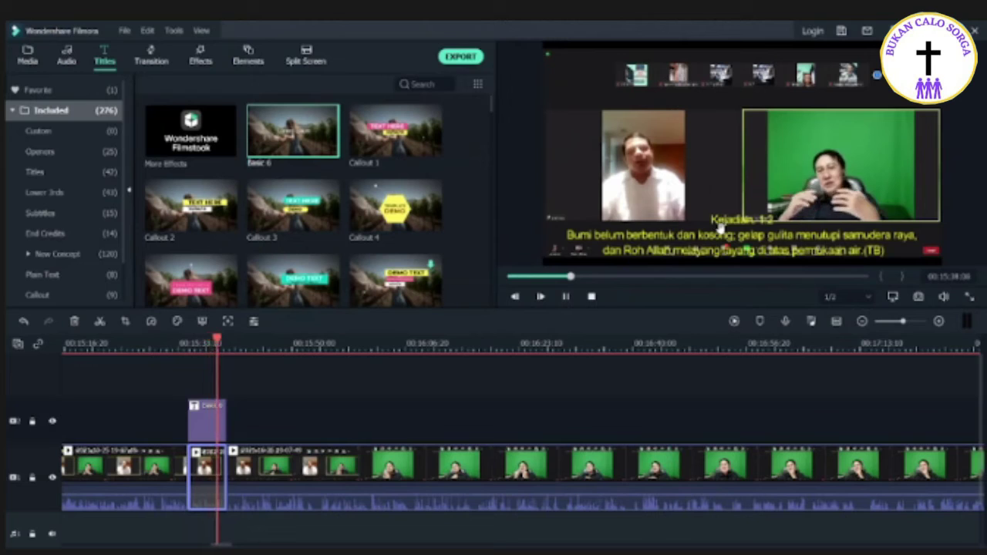
click(566, 296)
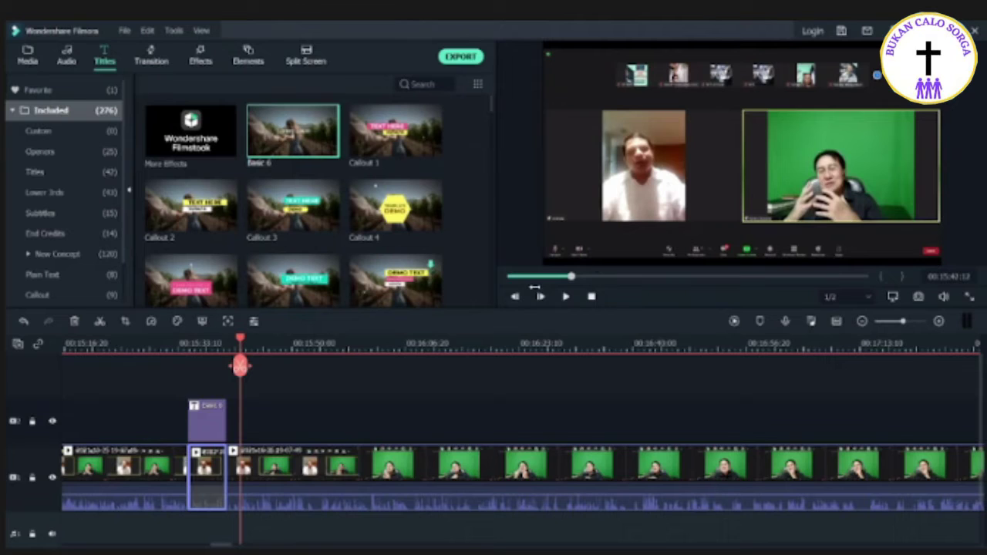
click(537, 293)
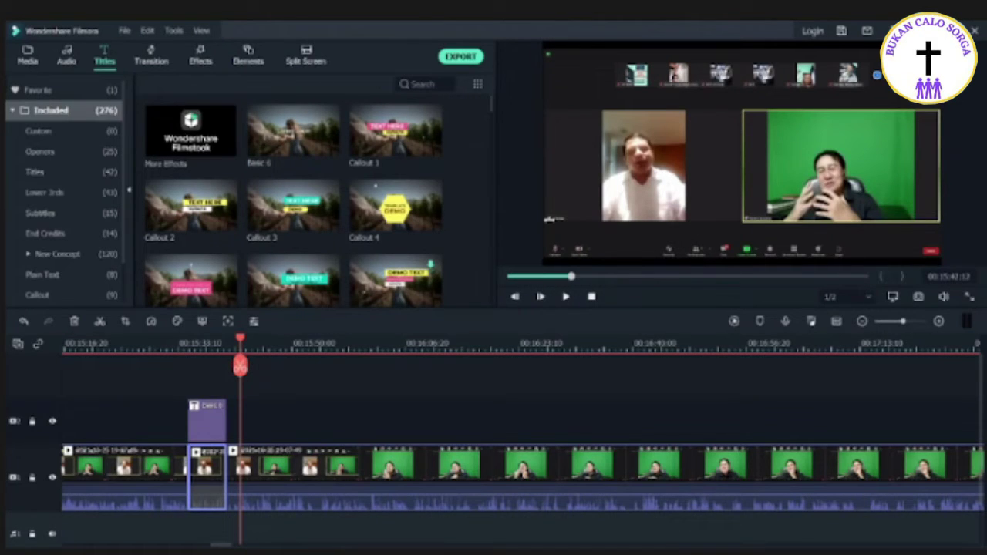
click(458, 223)
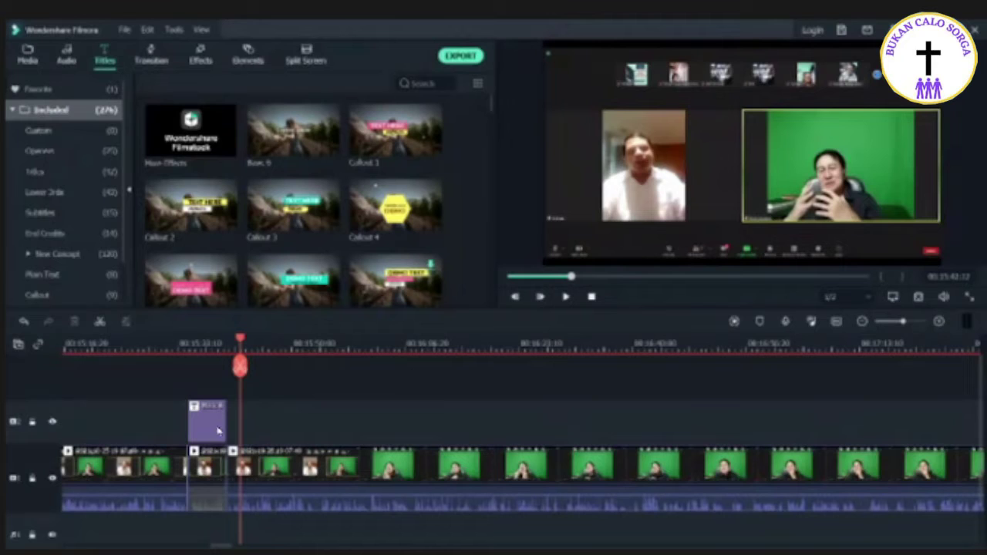
Step: Bring the beginning of the project timeline into view, showing about the first five minutes
drag(223, 347, 13, 421)
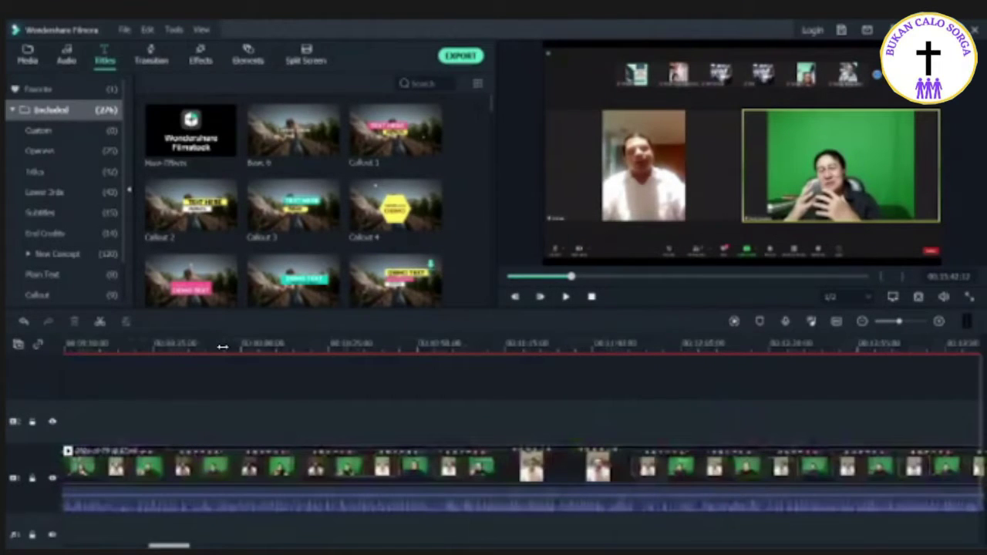
drag(169, 546, 82, 546)
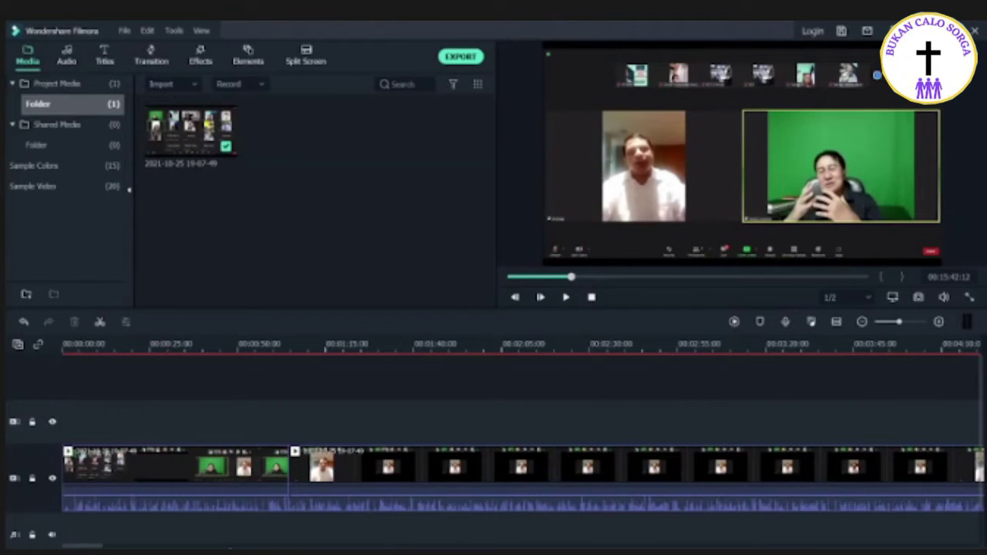
drag(229, 548, 150, 538)
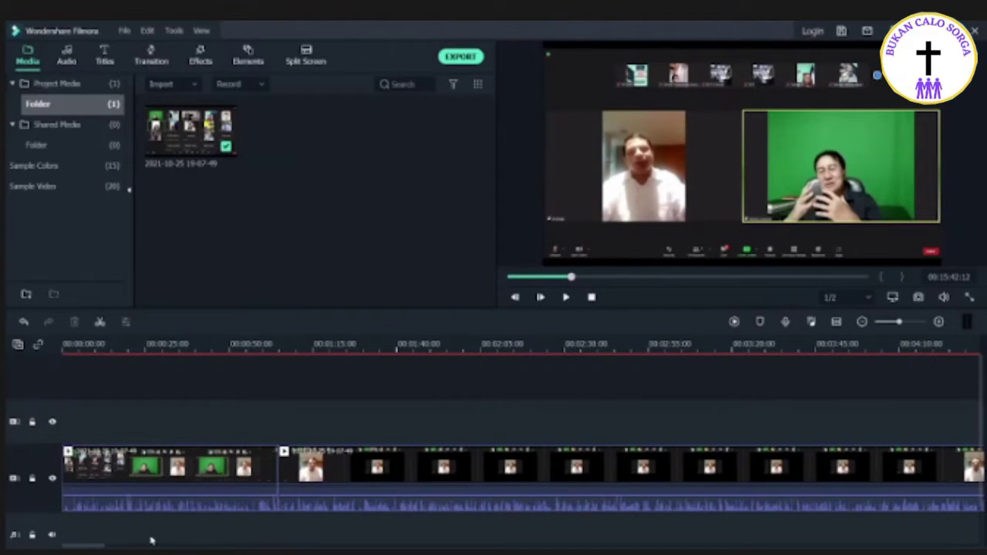
scroll(99, 538, down, 2)
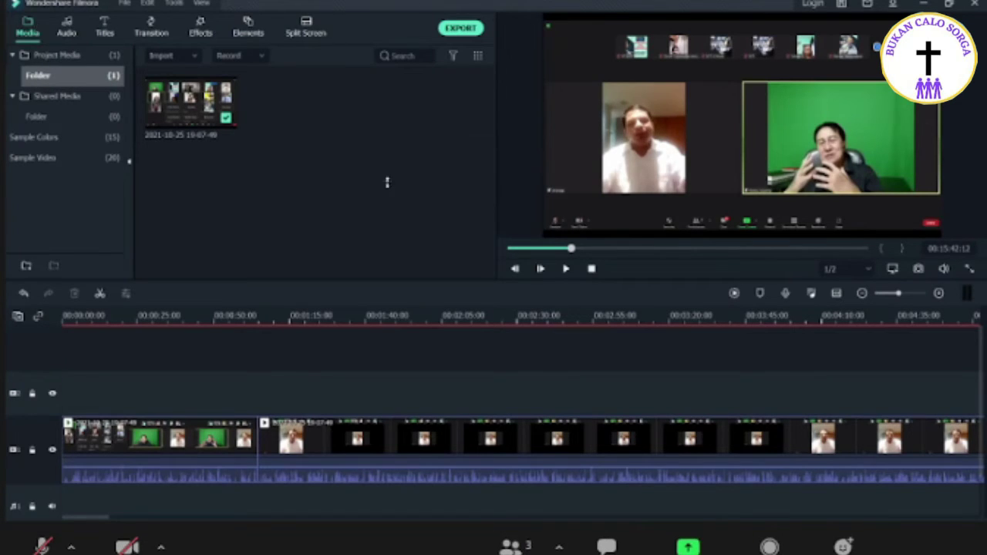
key(ctrl+minus)
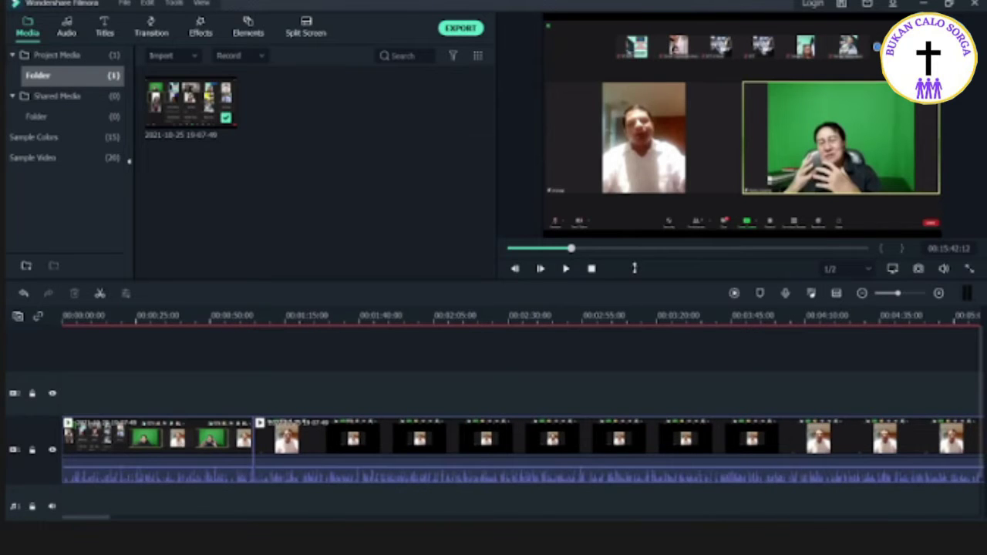
drag(635, 268, 655, 257)
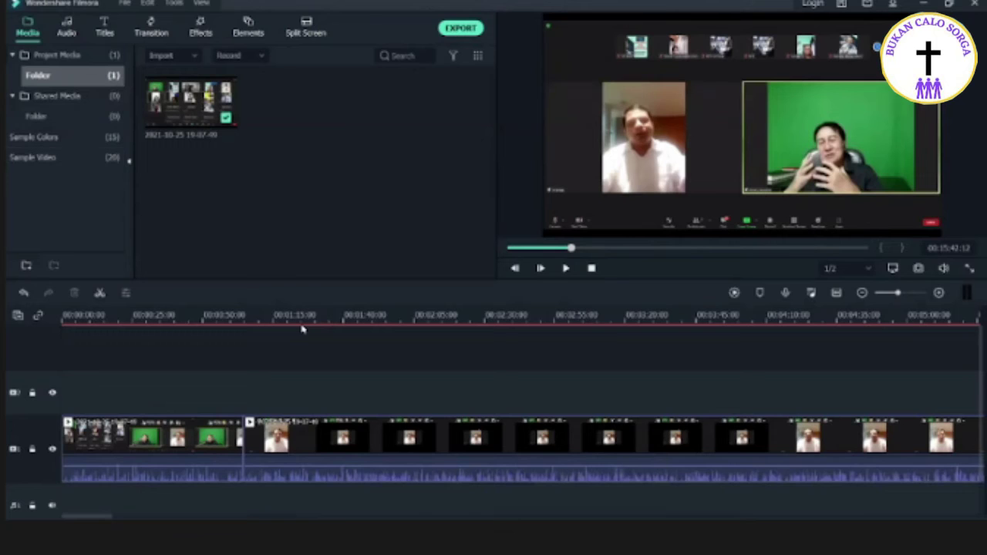
Step: Browse the included audio library and preview the track "Drift - Pages Turn"
click(105, 28)
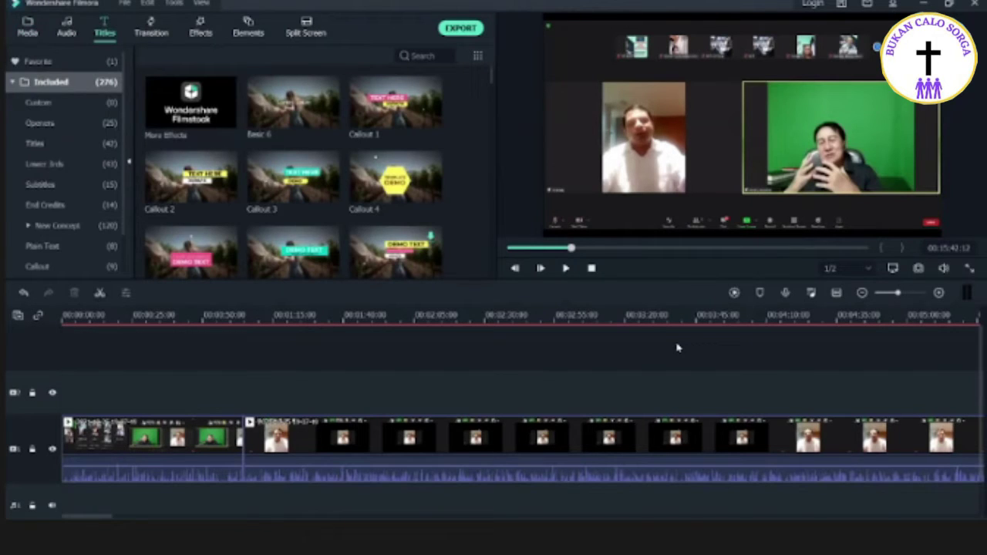
key(alt+2)
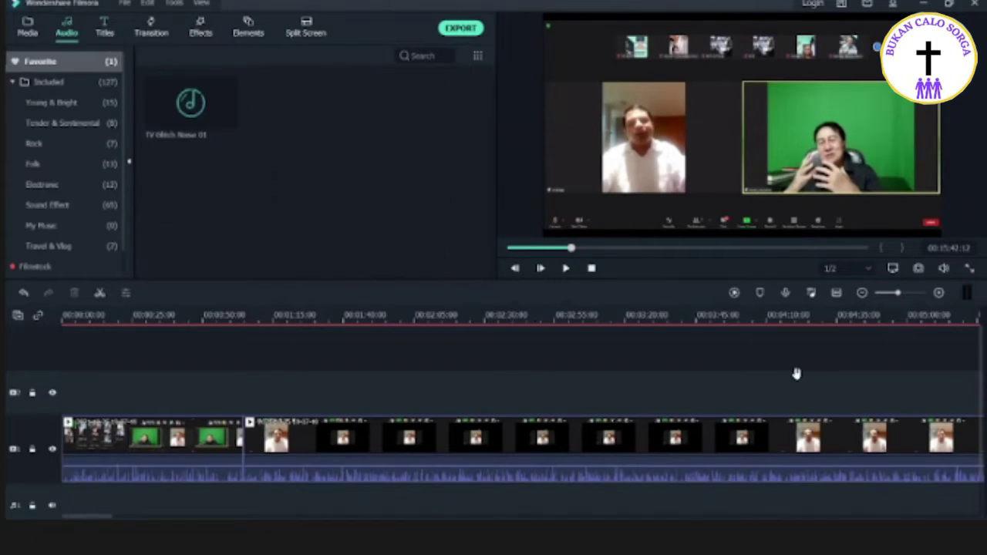
key(Down)
key(Left)
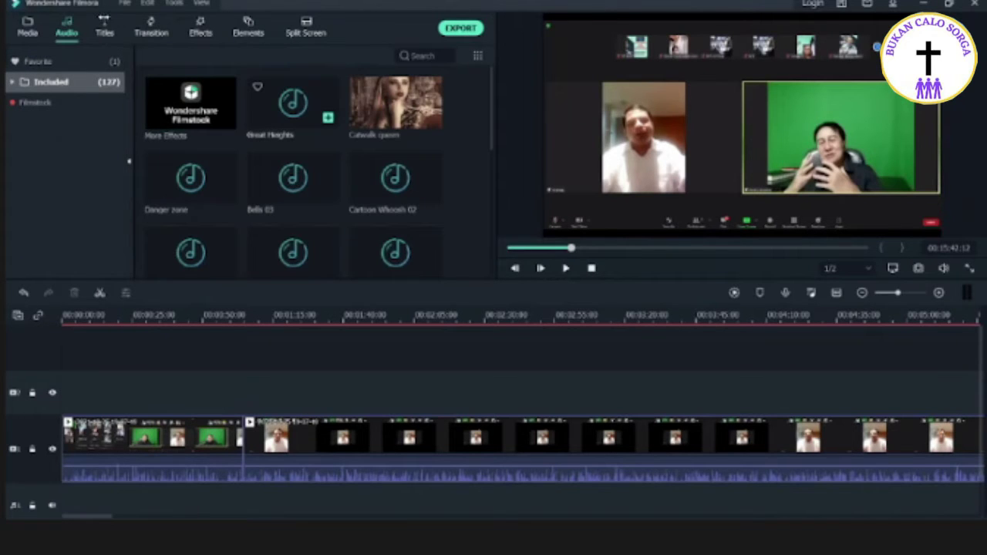
scroll(335, 79, down, 10)
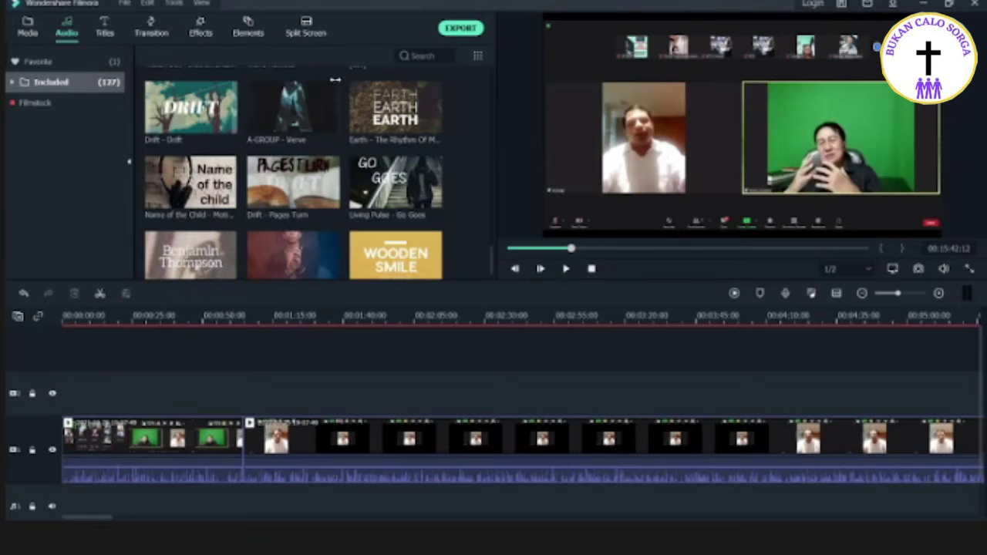
scroll(335, 79, up, 5)
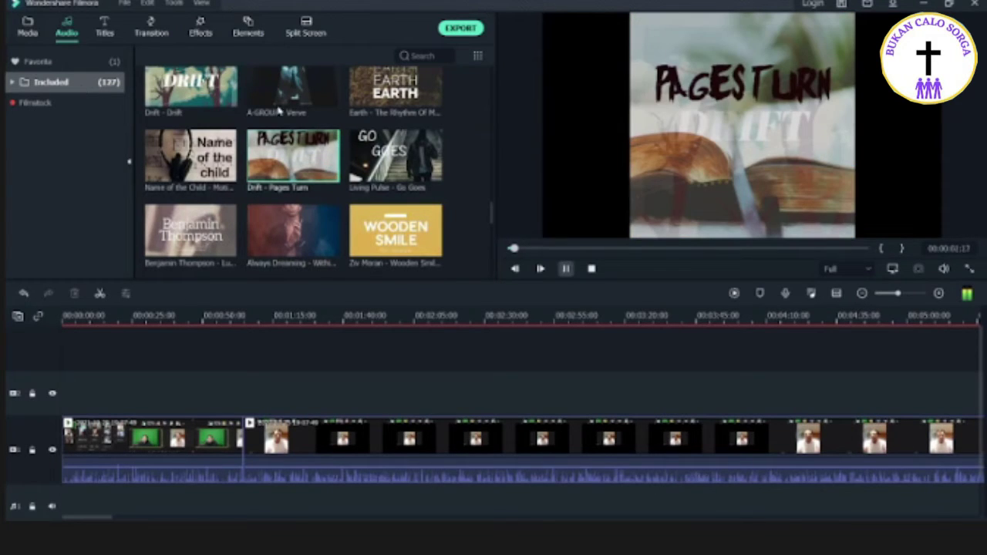
key(space)
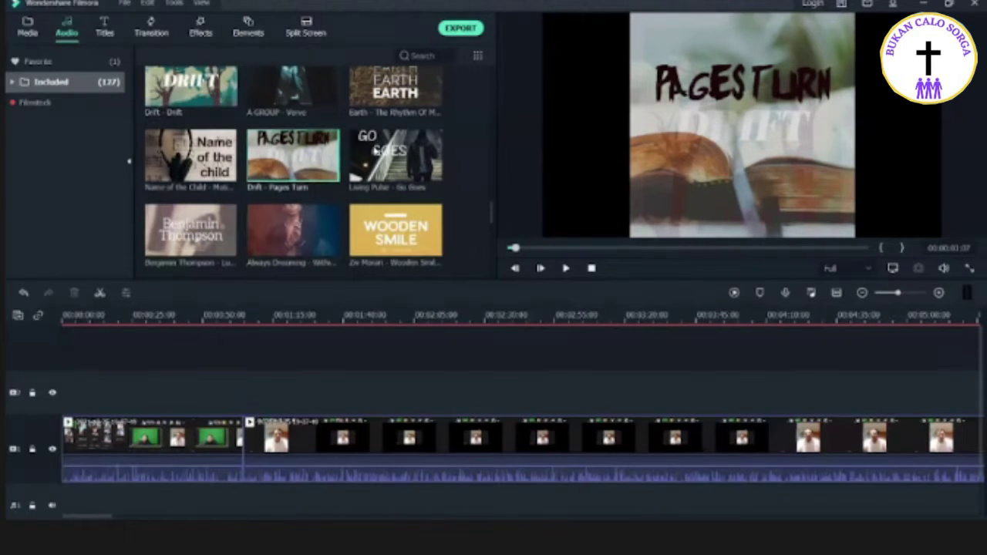
Step: Look through more of the included music and preview the "Lights on the Gold Shore" track
scroll(412, 145, down, 10)
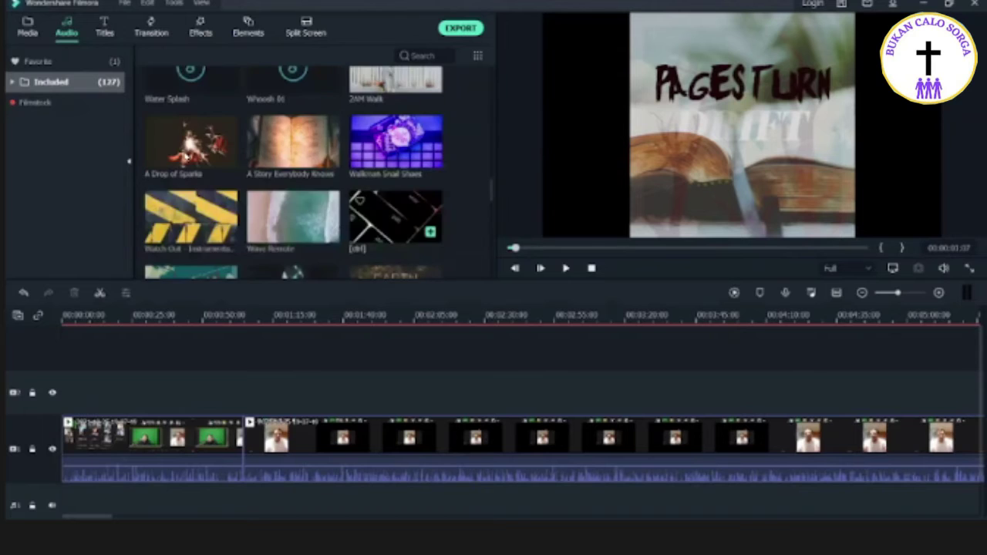
scroll(199, 204, up, 10)
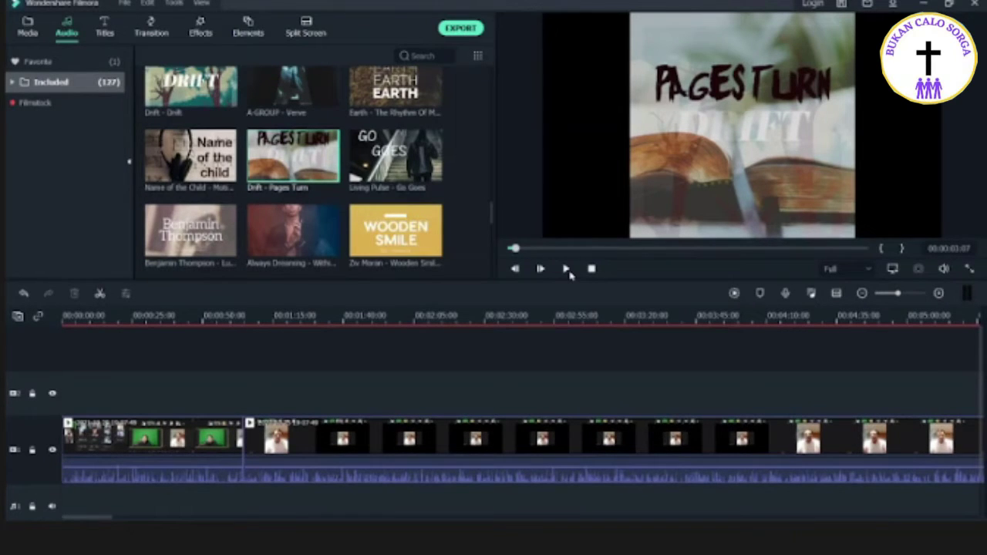
scroll(280, 83, down, 5)
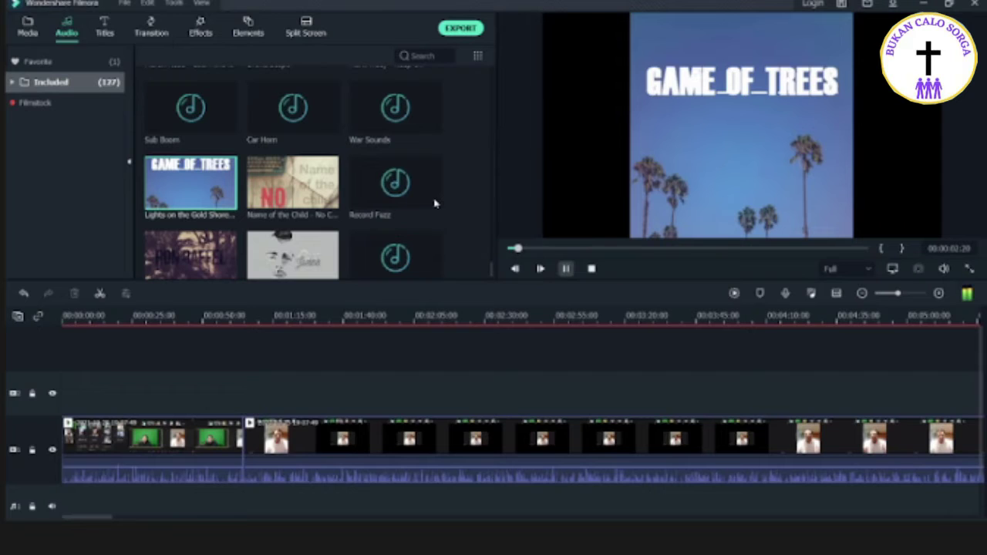
key(space)
scroll(425, 198, down, 2)
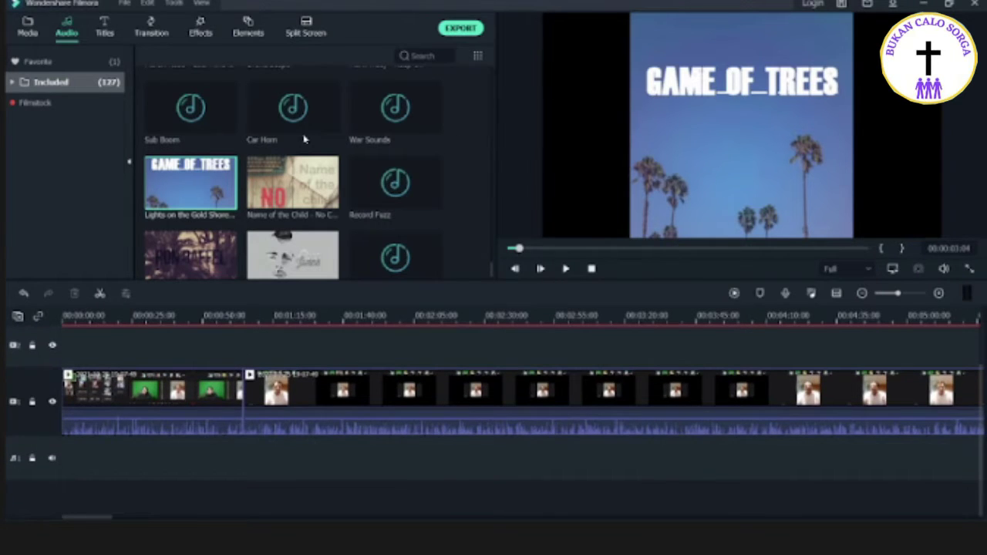
click(305, 140)
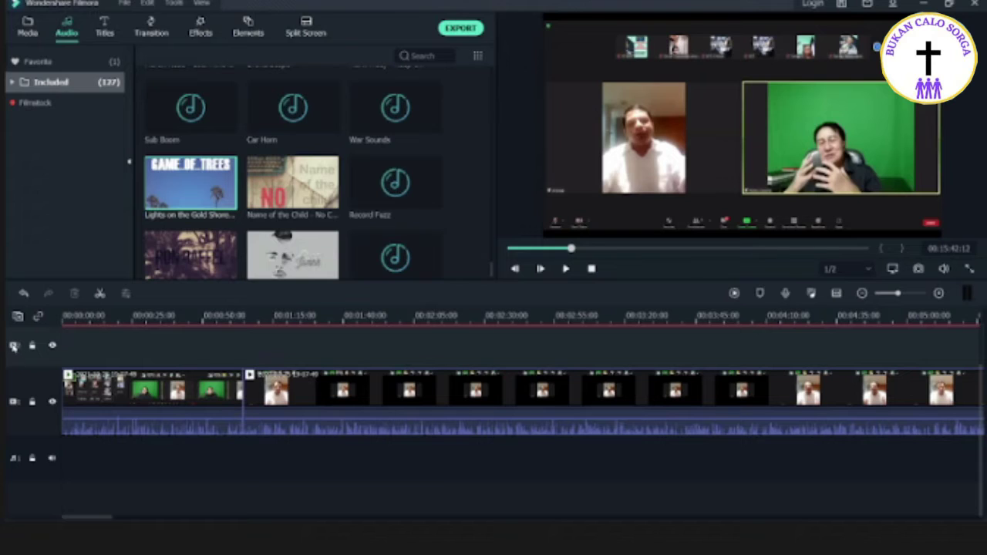
Step: Place "Lights on the Gold Shore - Game Of Trees" at the start of the audio track, under the first video clip
drag(179, 204, 162, 458)
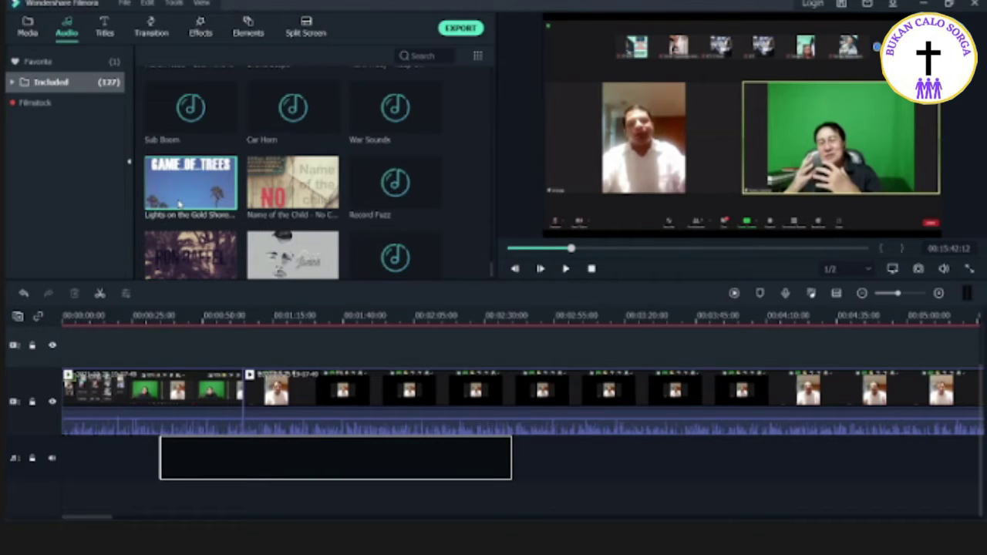
drag(179, 203, 73, 467)
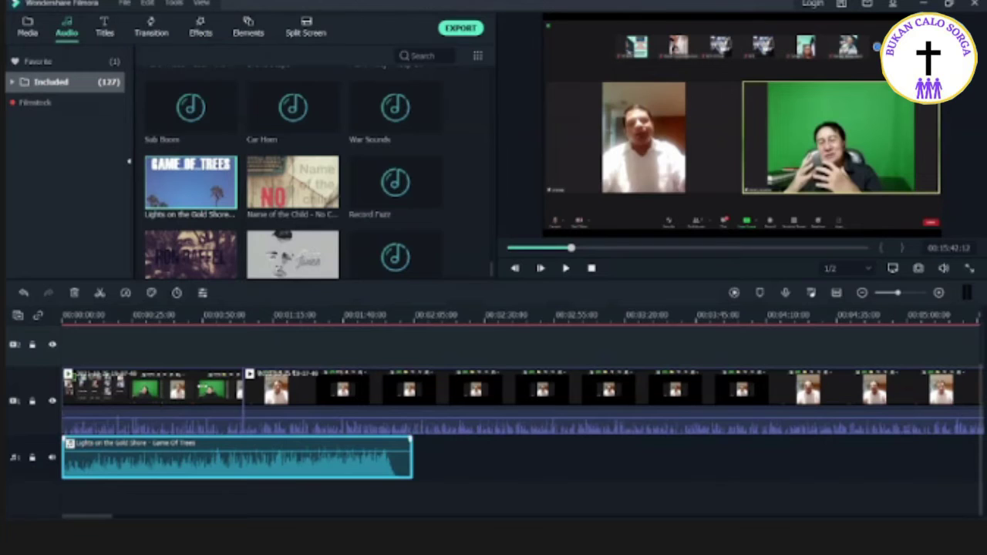
click(144, 394)
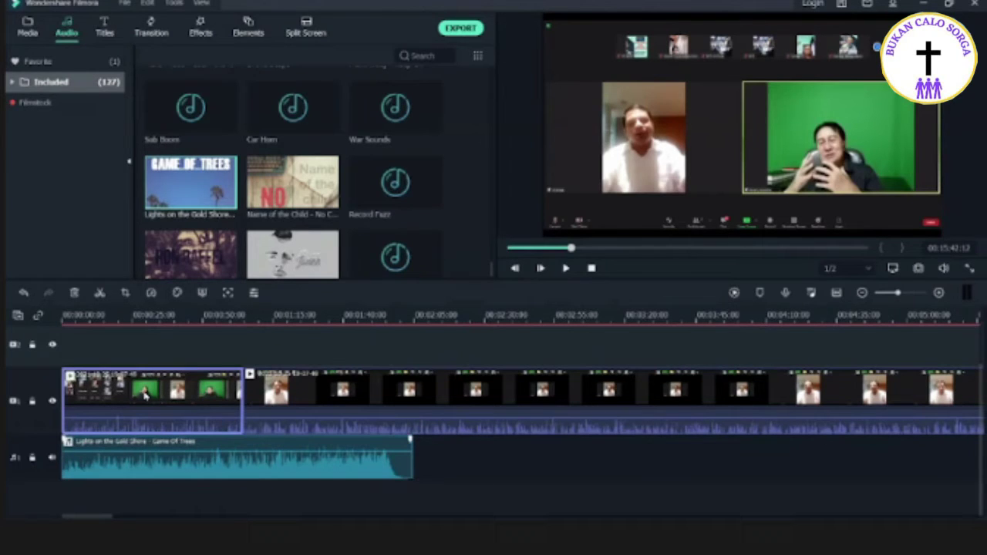
click(147, 452)
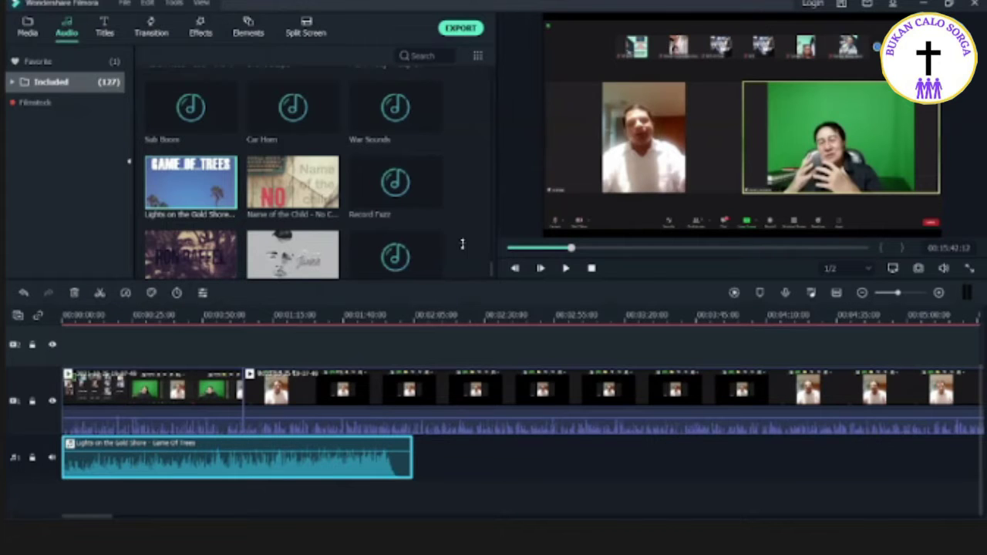
Step: Play the project from the beginning to 00:00:09:08 to hear the music together with the speech
key(Delete)
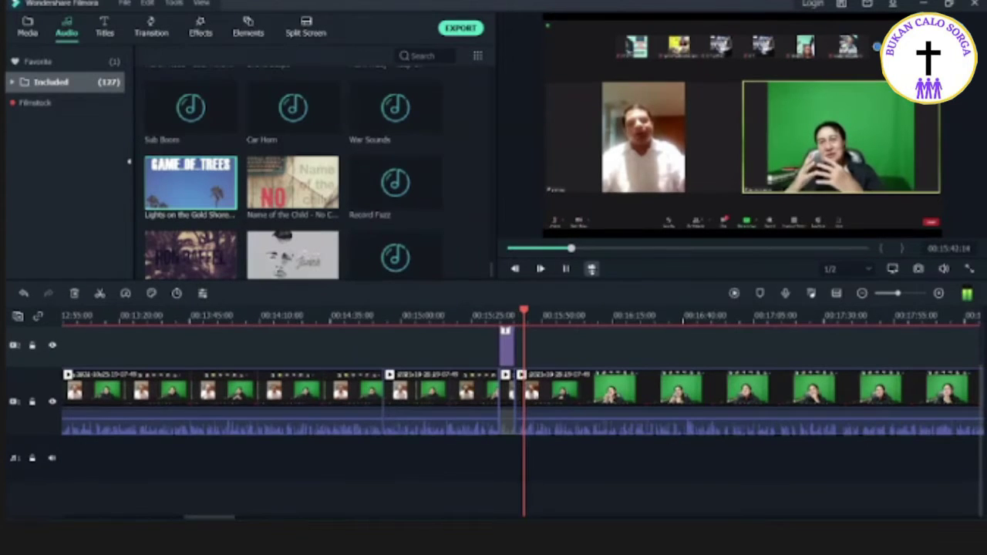
key(ctrl+z)
click(567, 268)
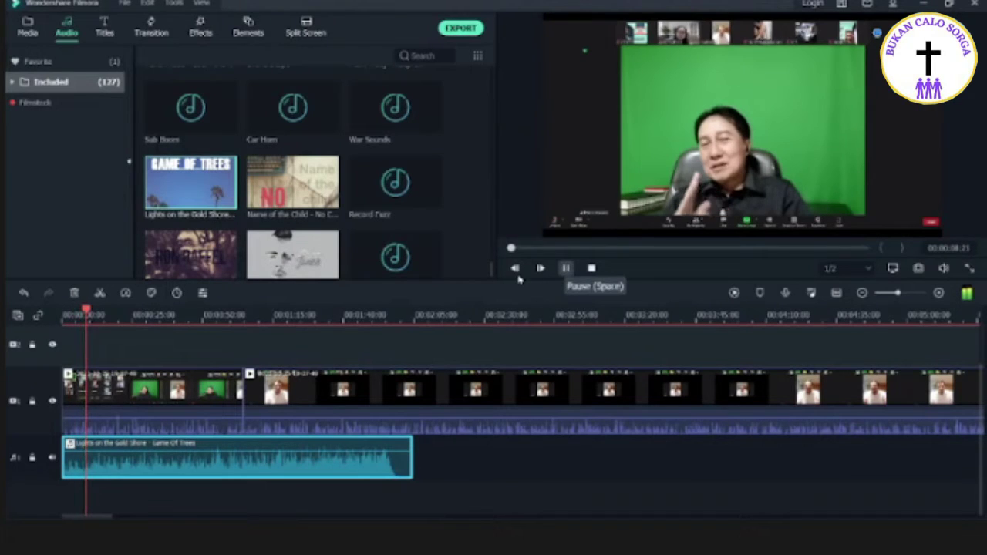
key(space)
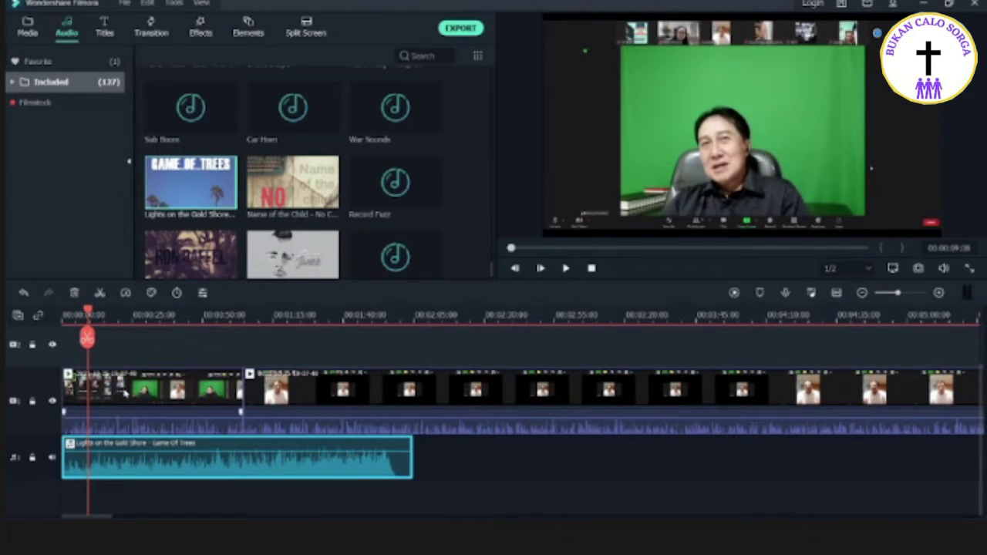
Step: Mute the opening video clip above the music and play on to 00:00:18:17 to check the sound
click(126, 392)
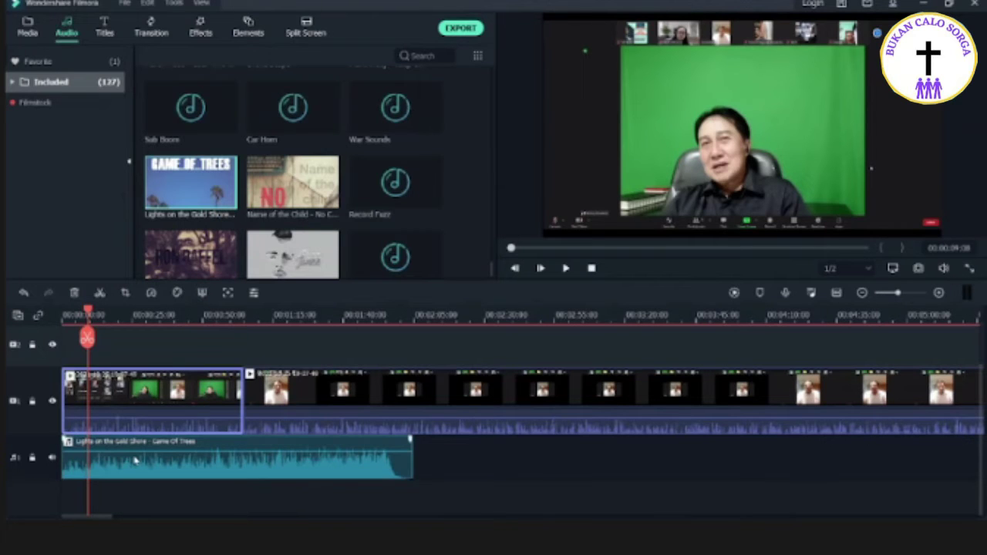
click(178, 448)
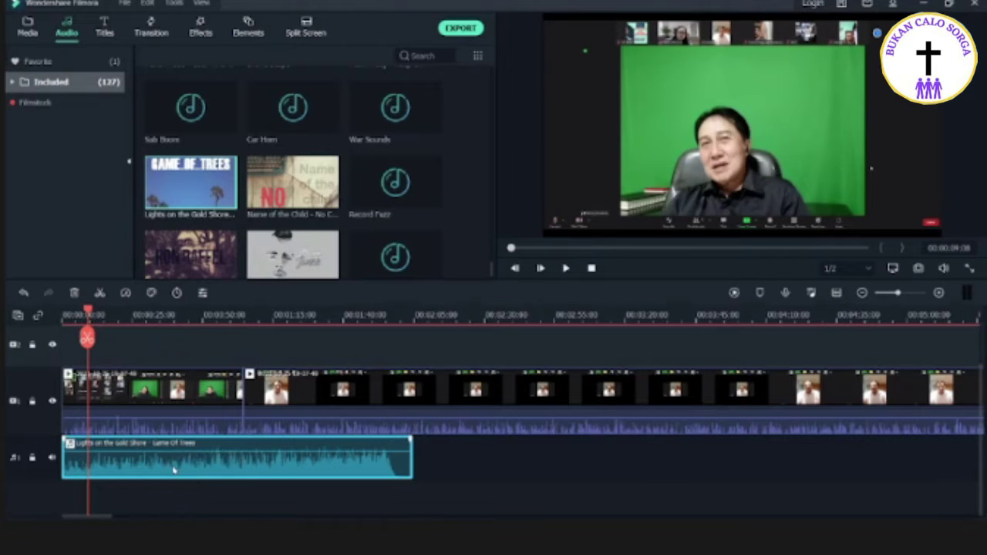
click(134, 414)
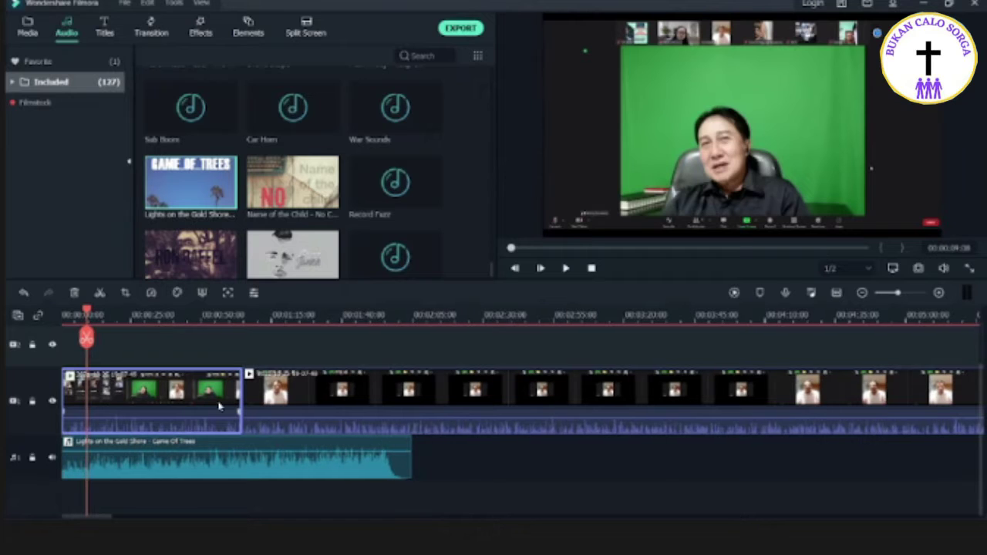
right_click(177, 386)
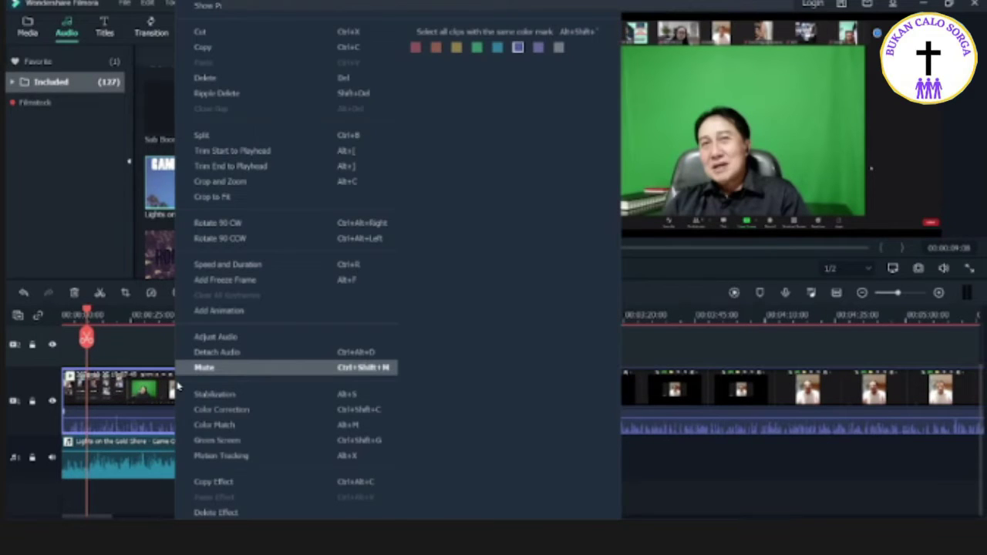
click(198, 368)
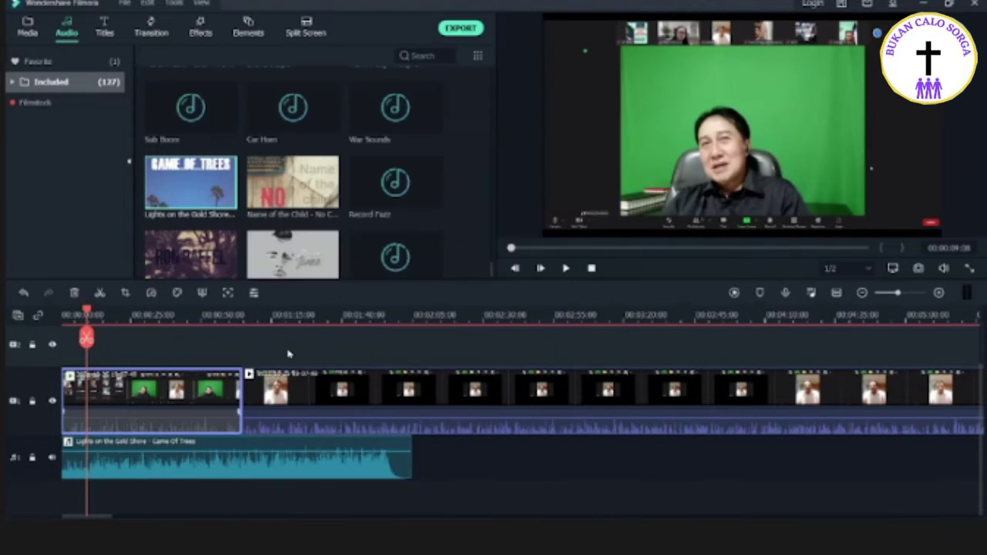
click(567, 268)
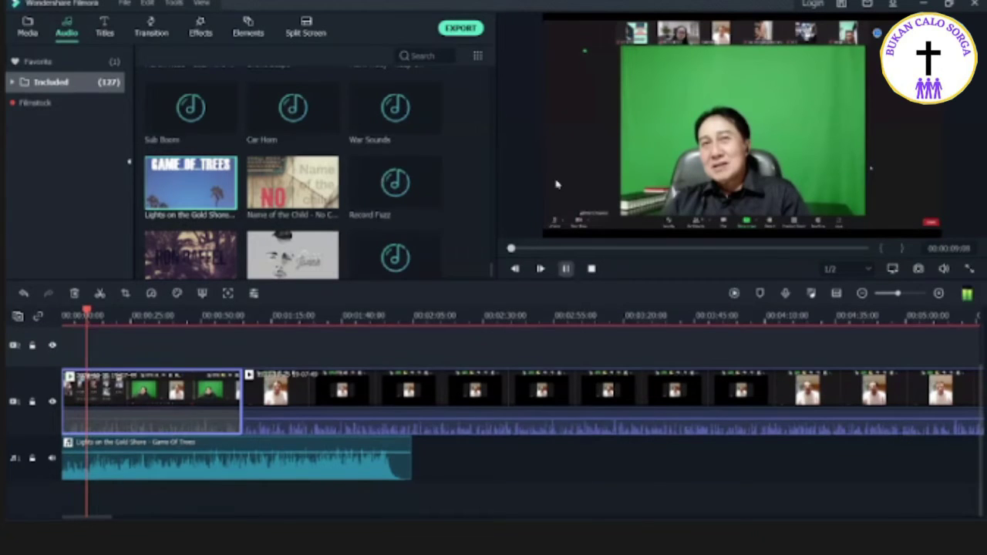
click(569, 271)
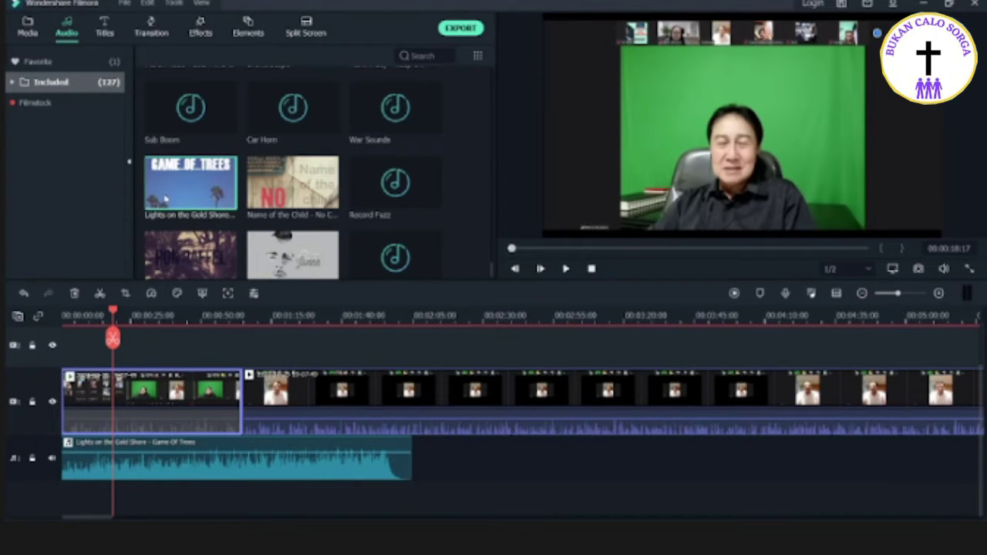
Step: Import the Logo BCS image from the BELAJAR FILMORA folder into the project media
click(31, 32)
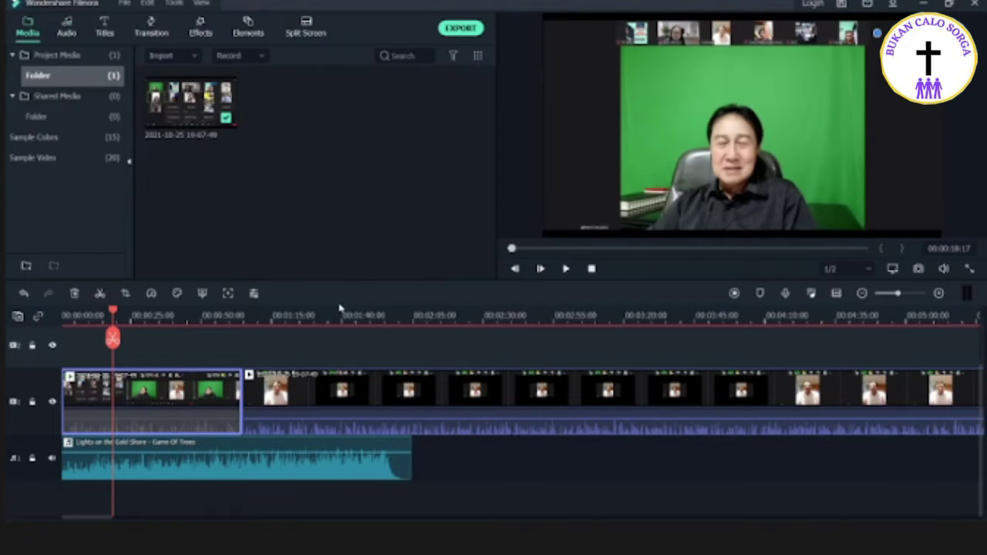
scroll(336, 299, up, 1)
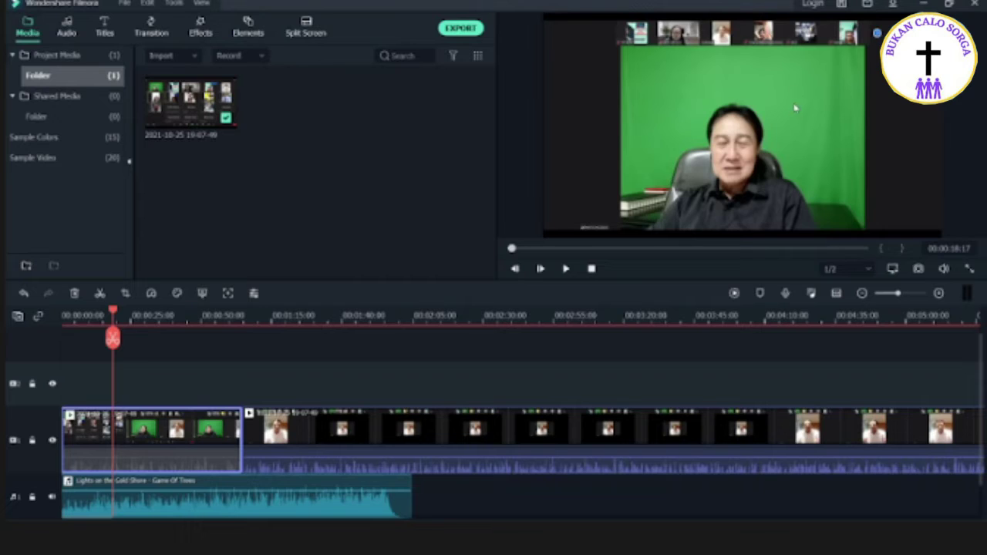
right_click(314, 120)
right_click(287, 124)
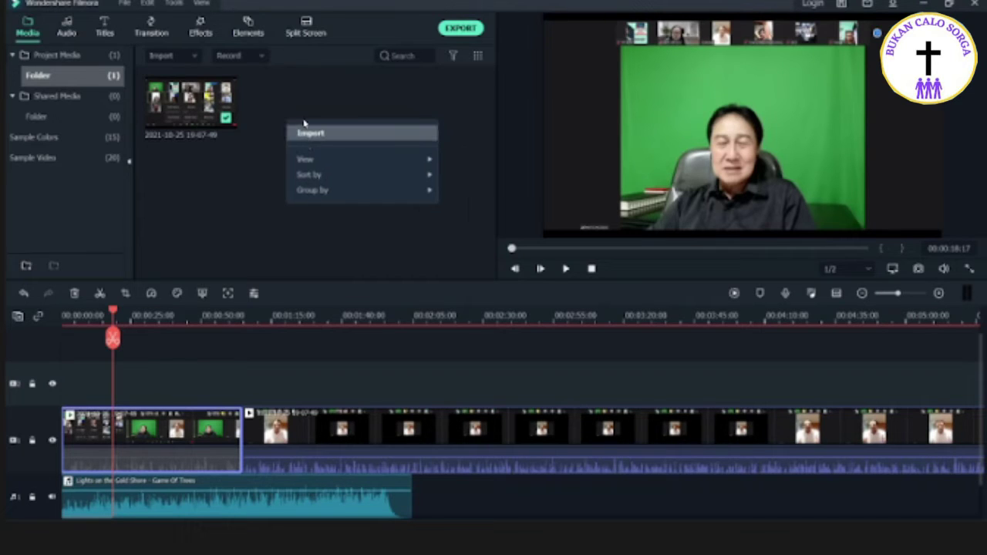
click(327, 134)
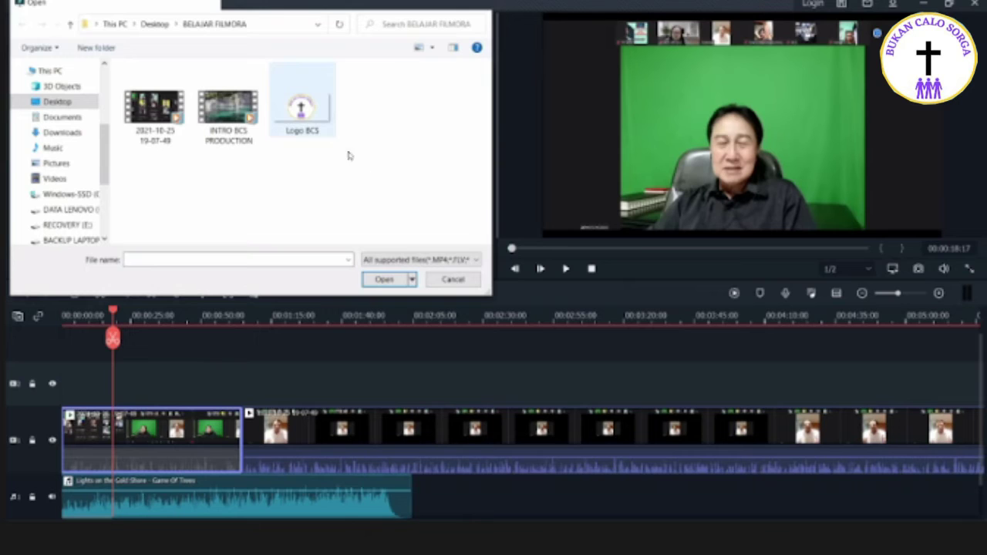
click(329, 136)
double_click(311, 117)
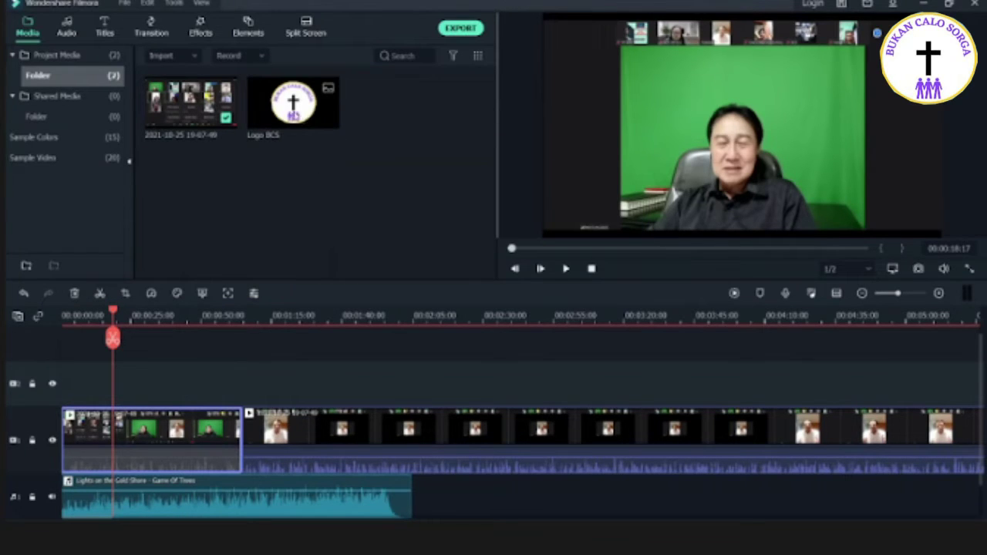
Step: Place the Logo BCS image at the start of the track above the video and extend its clip to about 5 minutes
click(284, 119)
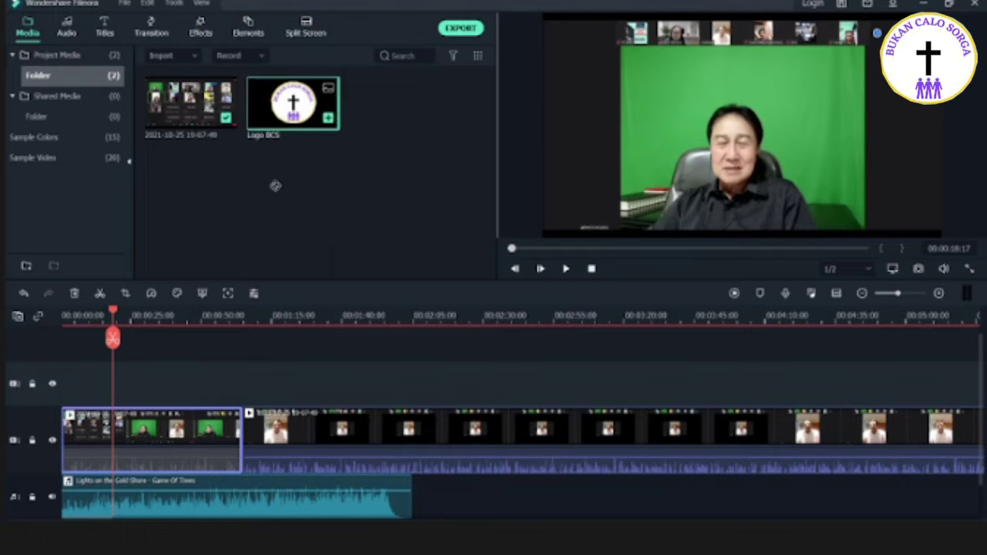
drag(194, 375, 68, 387)
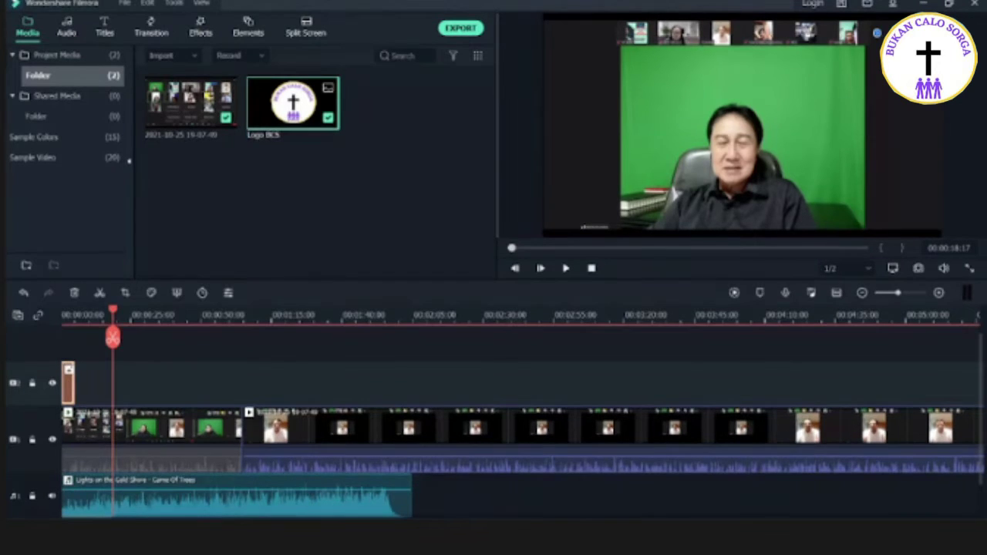
drag(72, 379, 936, 370)
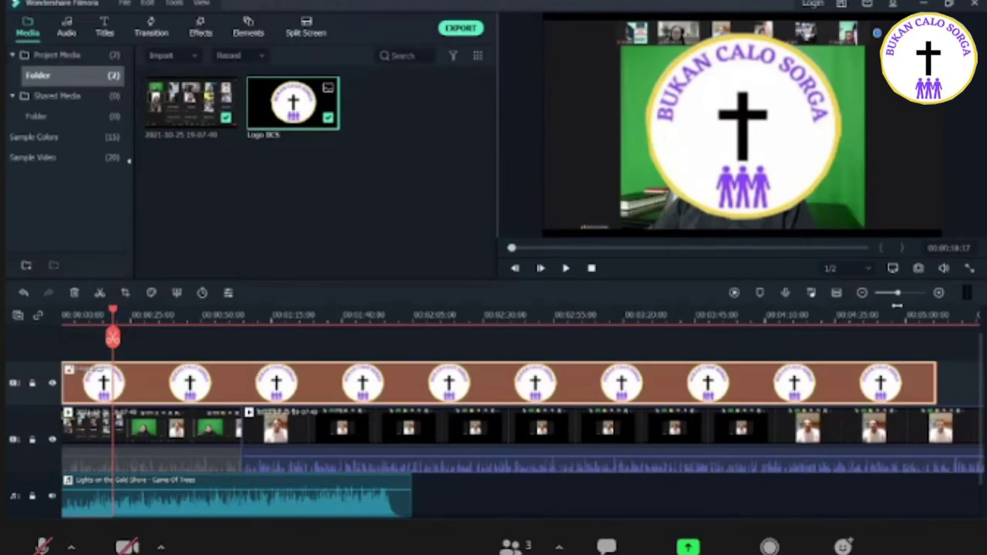
Step: Shrink the logo to a small overlay and position it in the upper-left corner of the video frame
drag(898, 307, 466, 343)
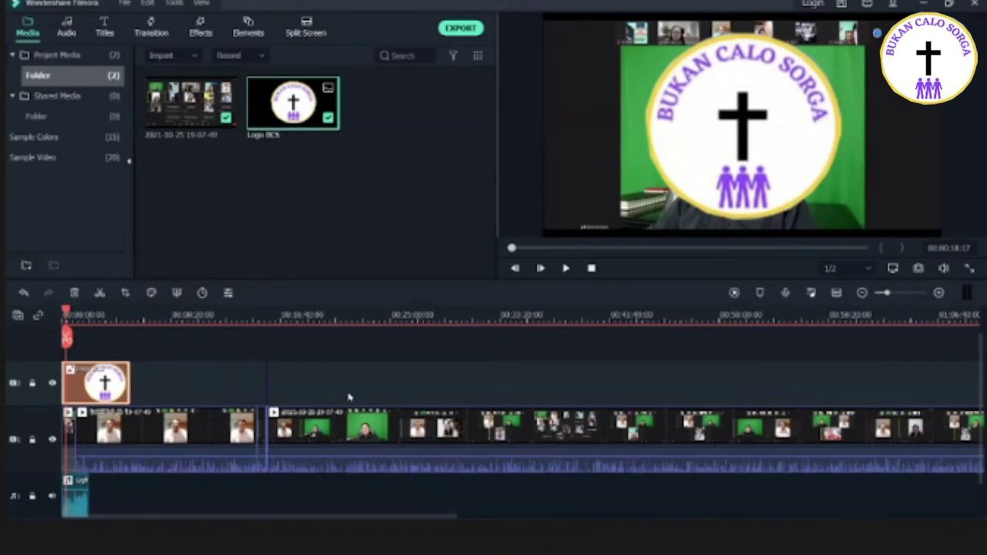
click(939, 293)
key(ctrl+plus)
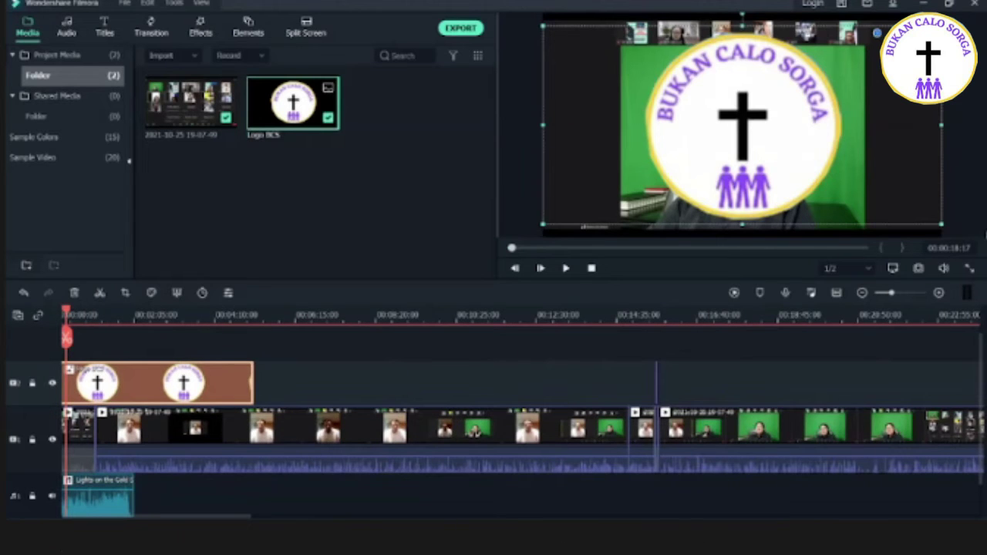
drag(940, 225, 624, 66)
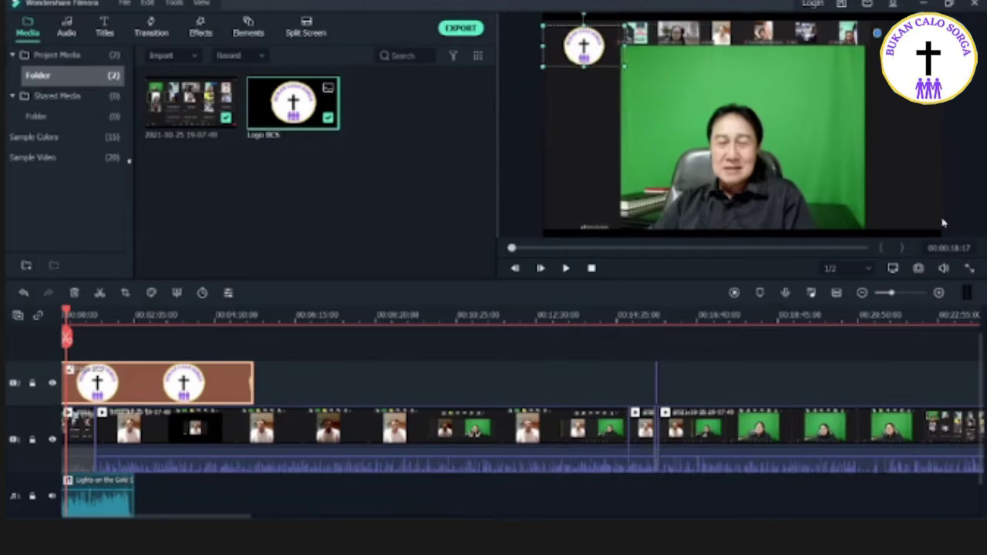
key(ctrl+z)
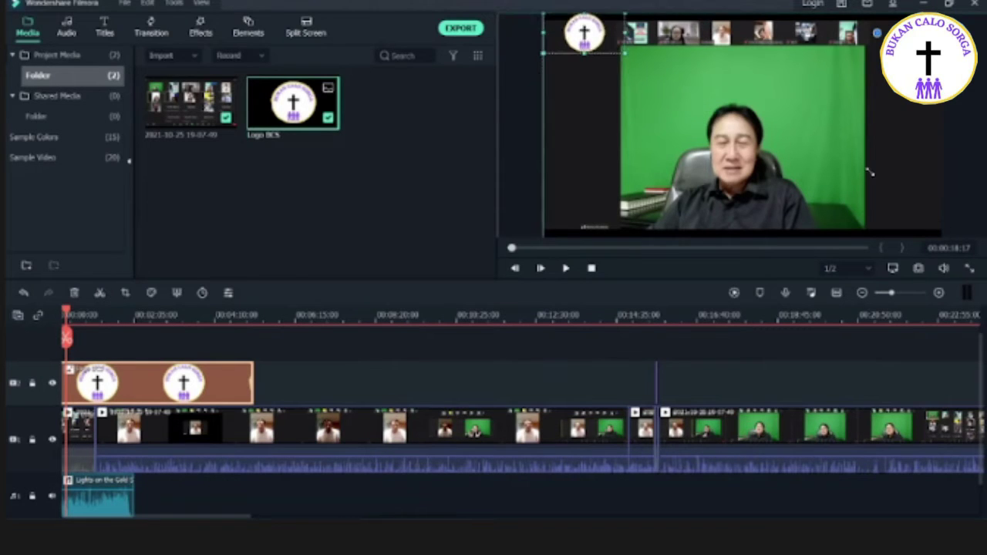
click(667, 73)
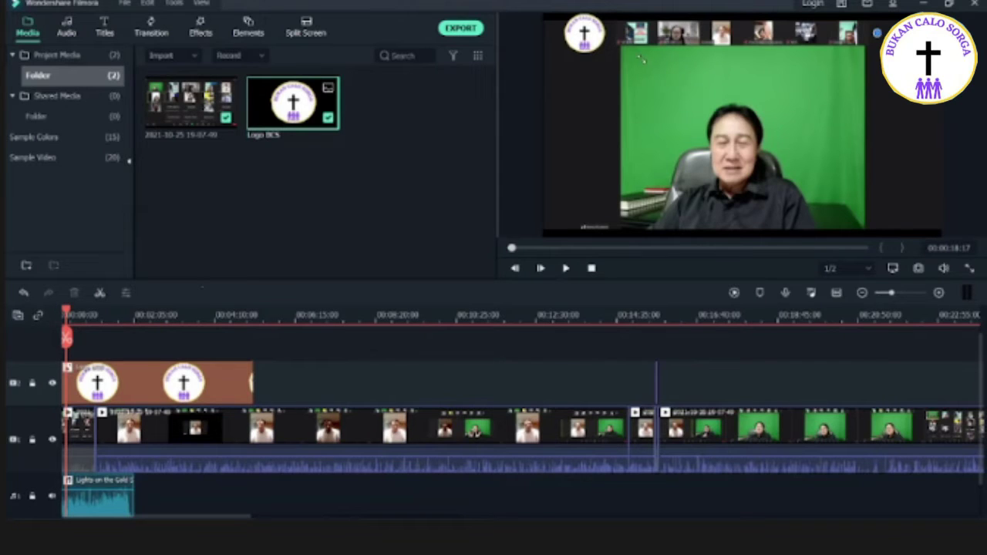
drag(602, 61, 588, 40)
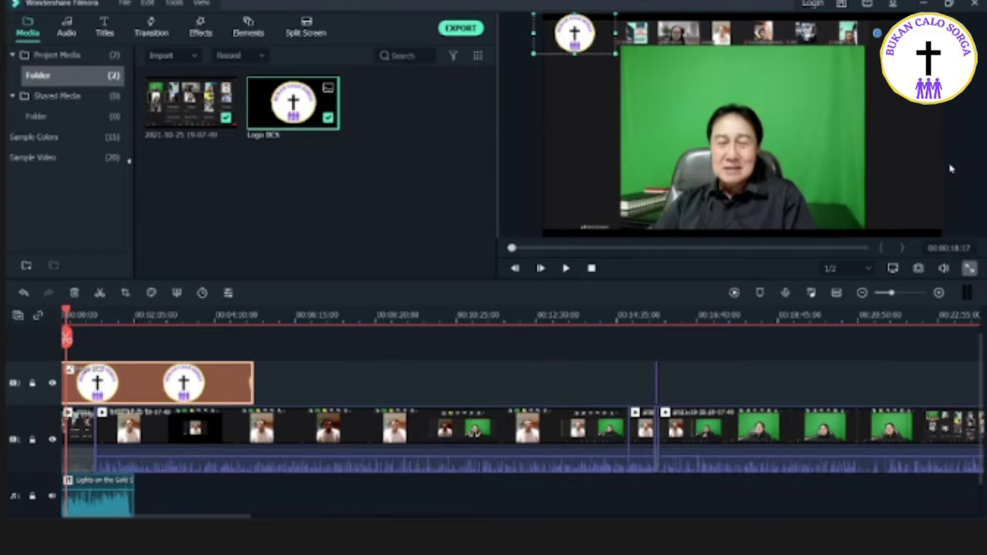
Step: View the preview full screen to check the logo's size and position over the video
click(970, 267)
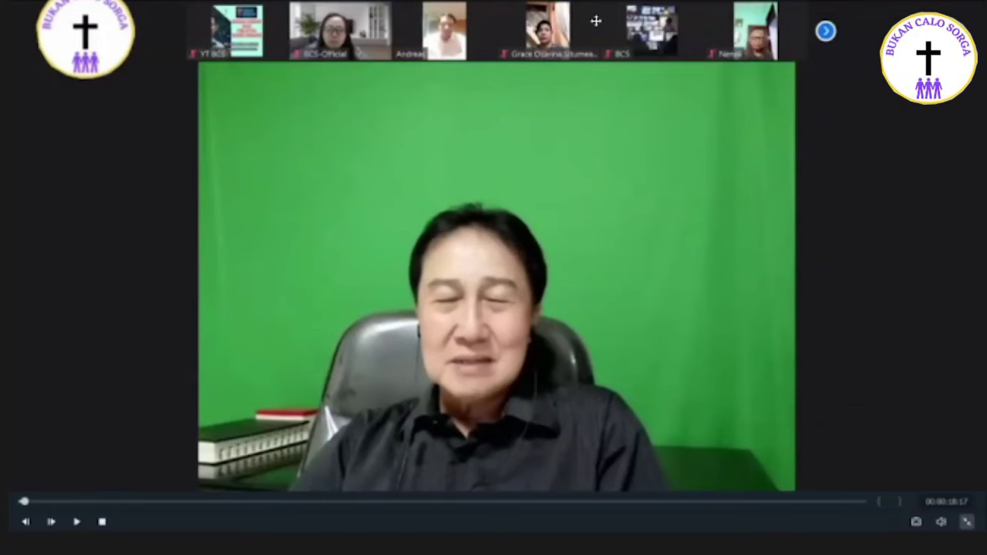
key(Escape)
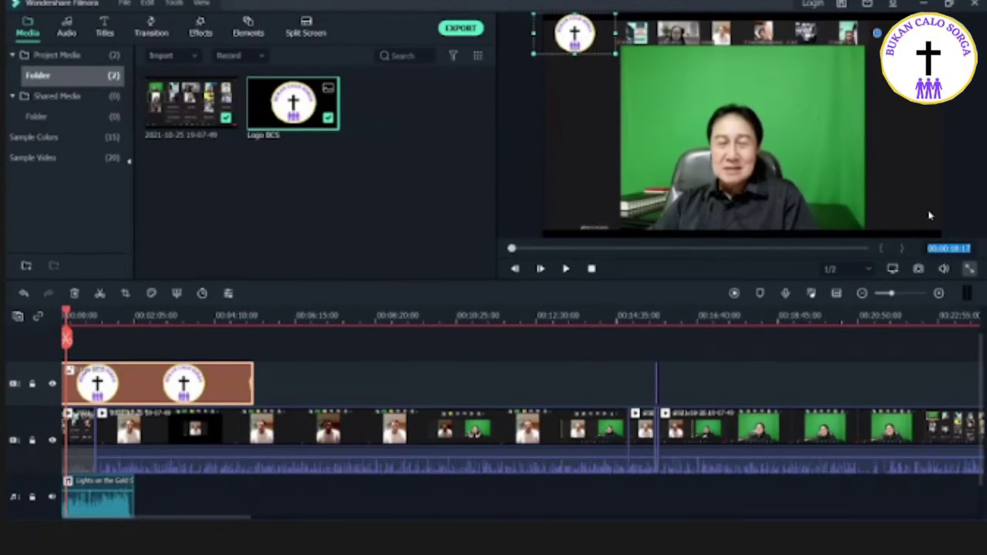
click(969, 269)
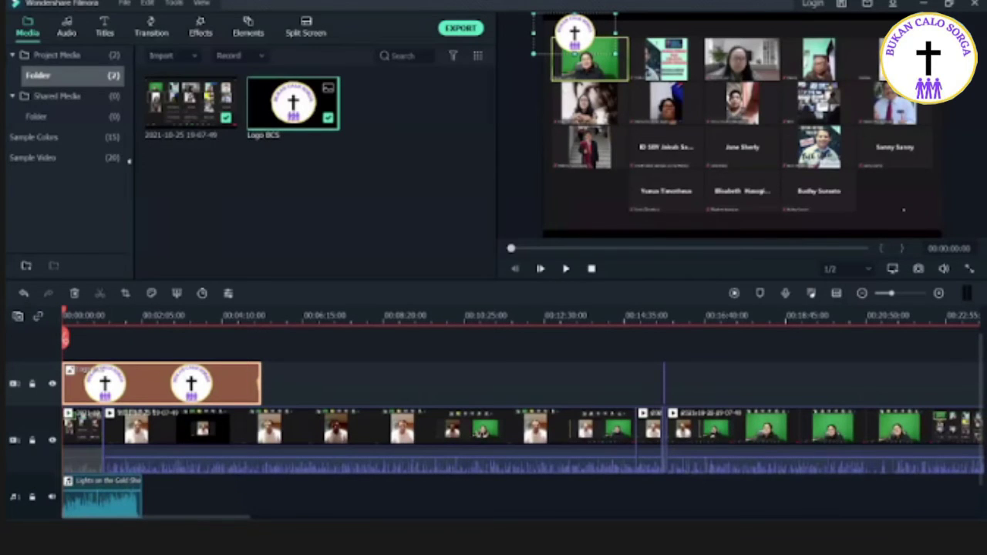
Step: Extend the logo clip to about 00:14:20, ahead of the verse subtitle on the same track
drag(260, 383, 616, 383)
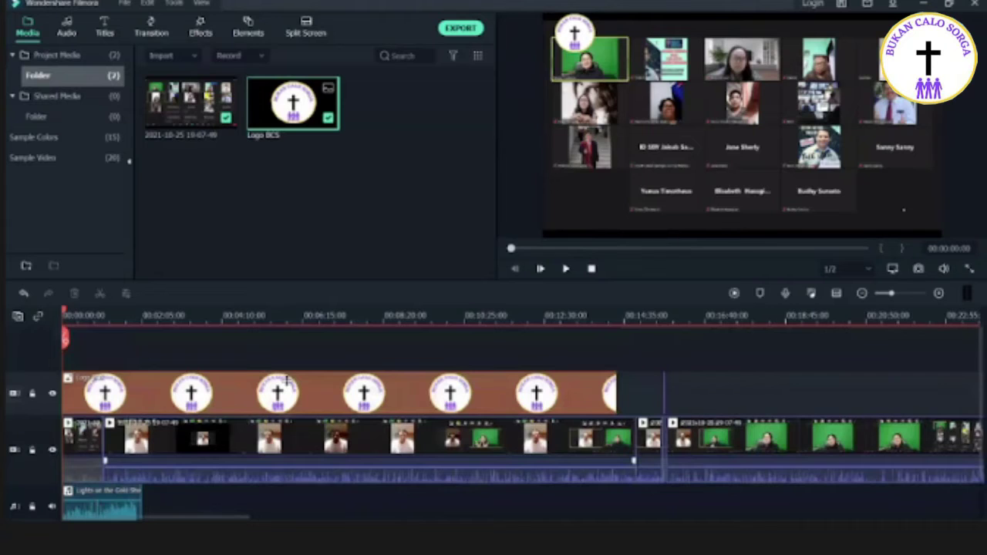
scroll(165, 438, right, 7)
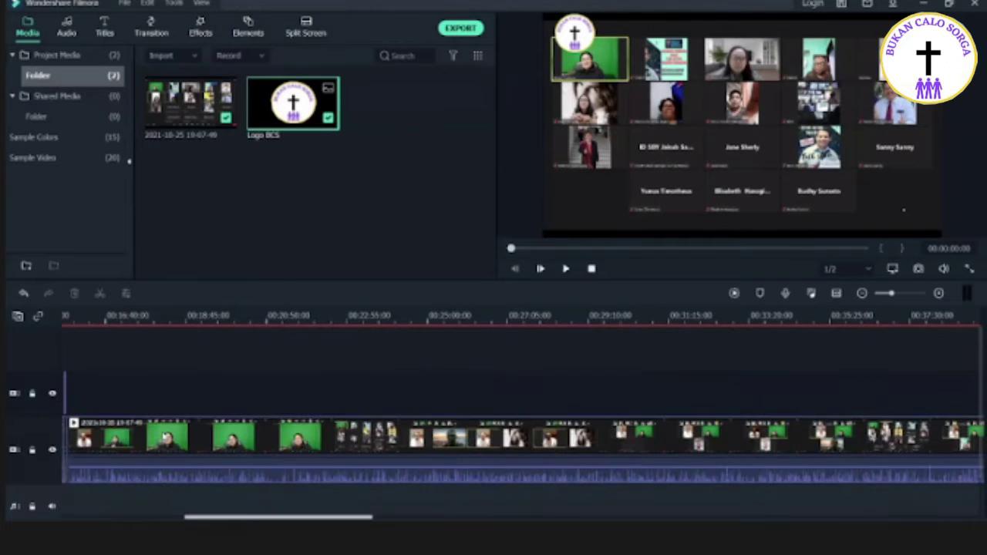
scroll(84, 437, left, 2)
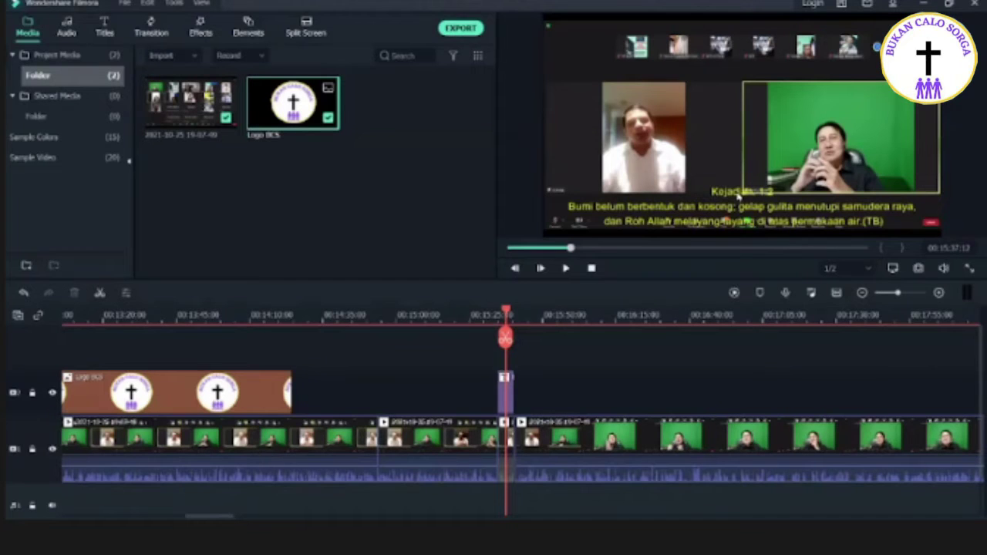
Step: Move the verse subtitle clip to a higher track and extend the logo clip beneath it past the subtitle's end
click(506, 394)
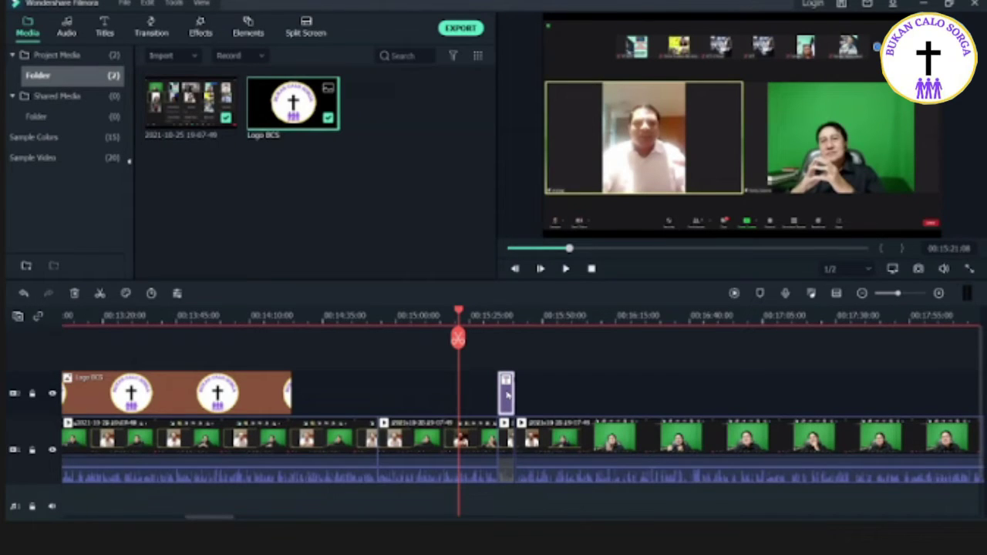
mouse_move(507, 395)
mouse_down()
mouse_move(529, 387)
mouse_move(507, 395)
mouse_up()
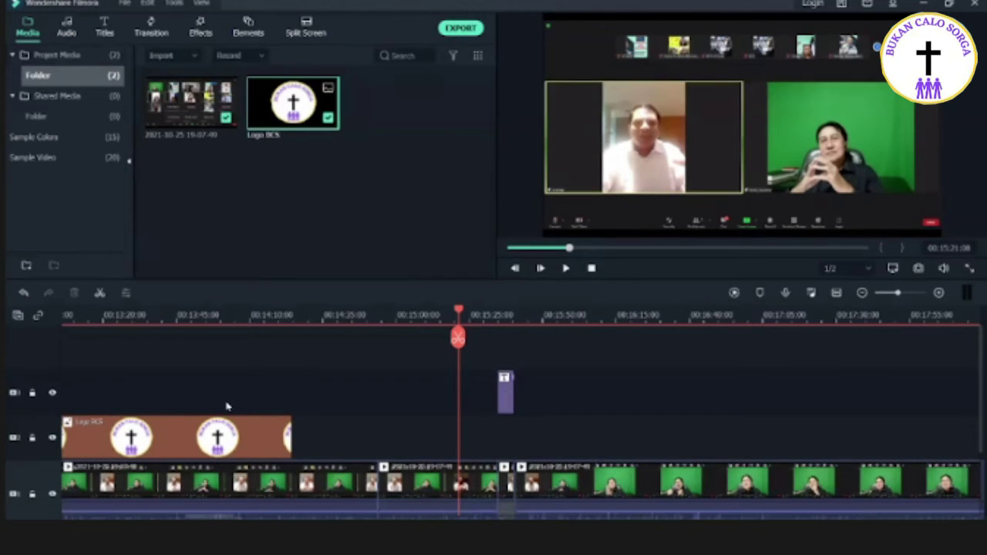
click(154, 429)
drag(292, 437, 630, 383)
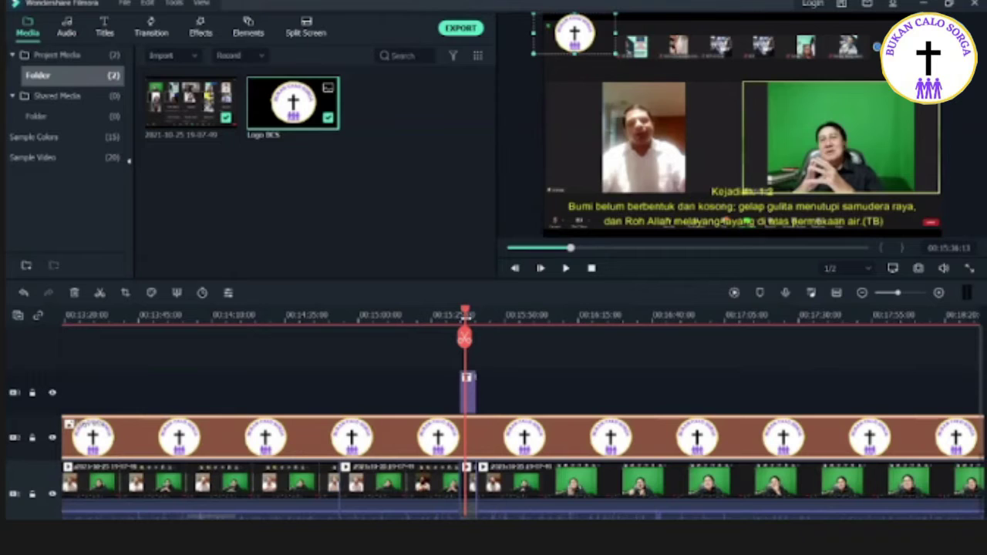
Step: Overlap the logo with the verse subtitle at 00:15:38:12 to compare their layering, and raise the subtitle slightly in the frame
click(578, 37)
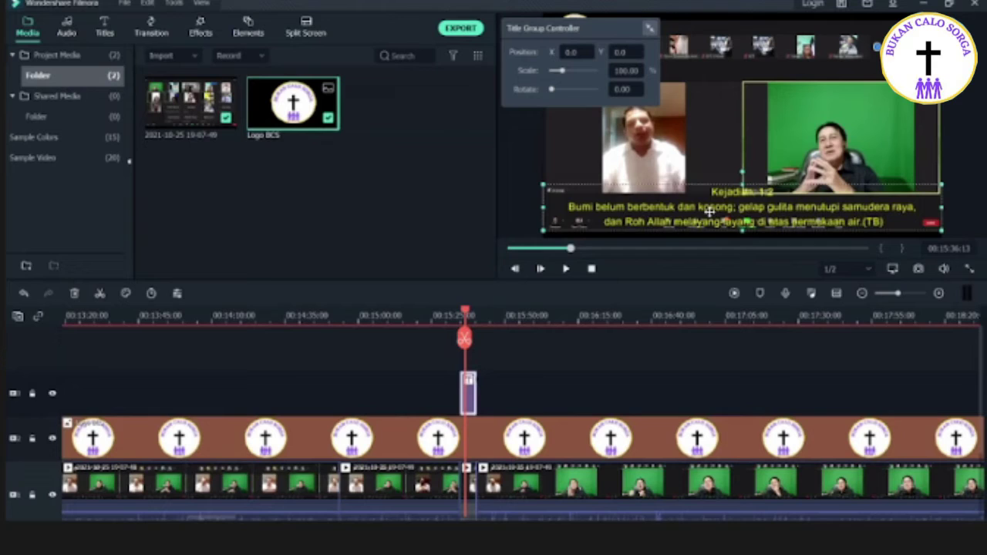
click(471, 324)
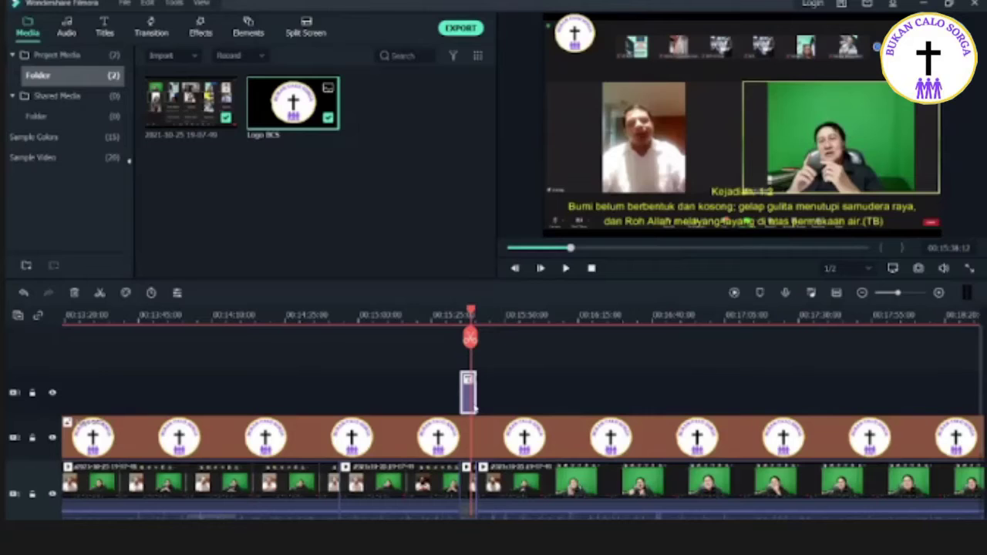
drag(574, 33, 719, 187)
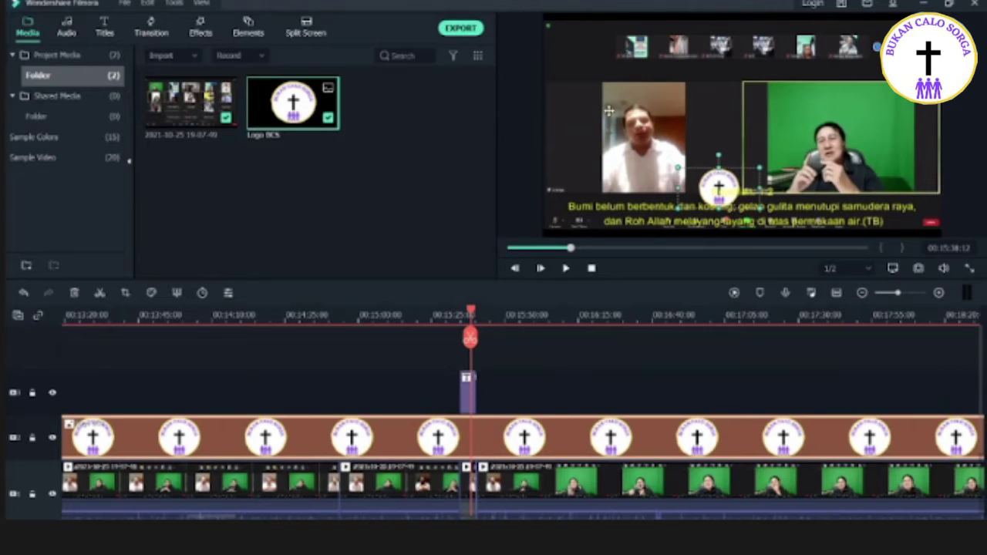
click(659, 216)
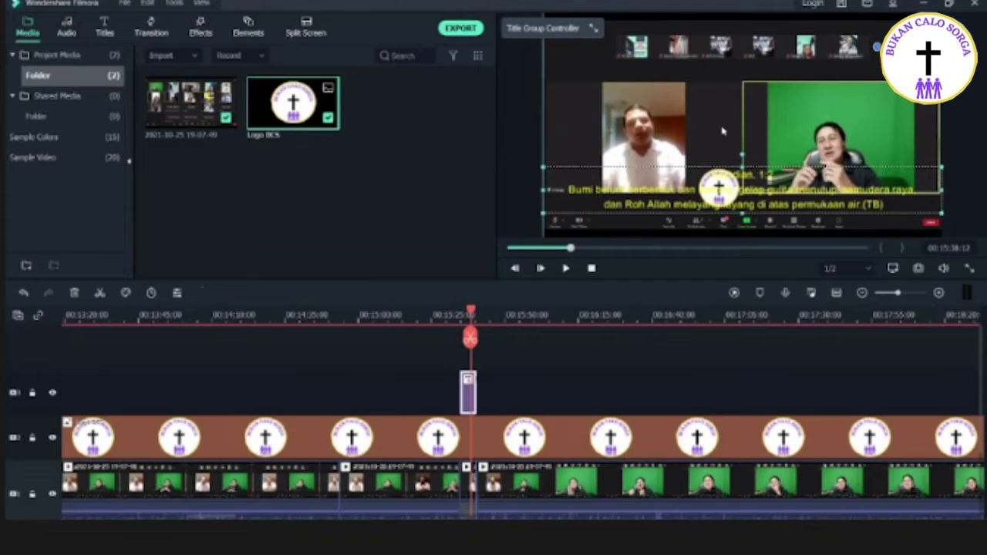
drag(740, 197, 746, 206)
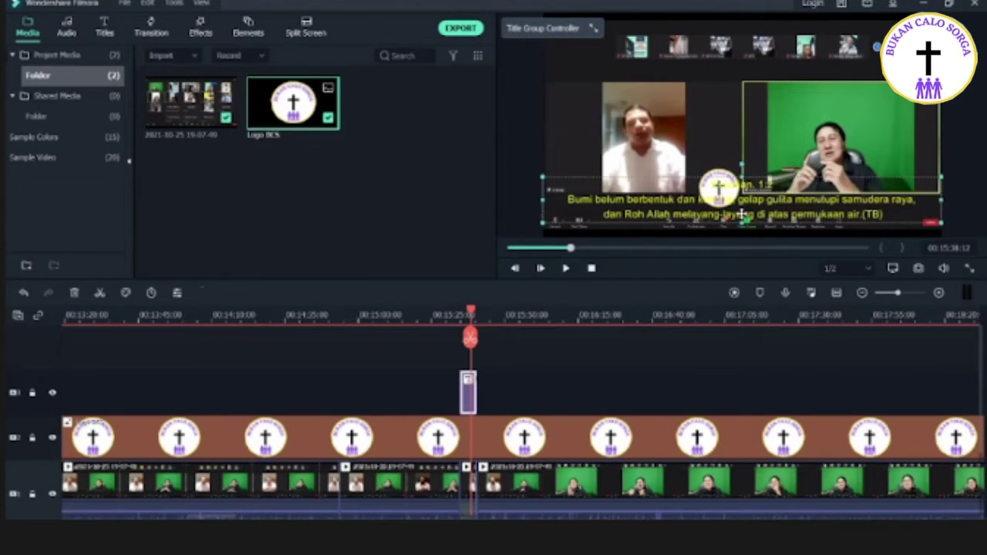
Step: Enlarge the logo moderately and return it to the frame's upper-left corner, keeping its clip on a track below the verse subtitle
click(741, 195)
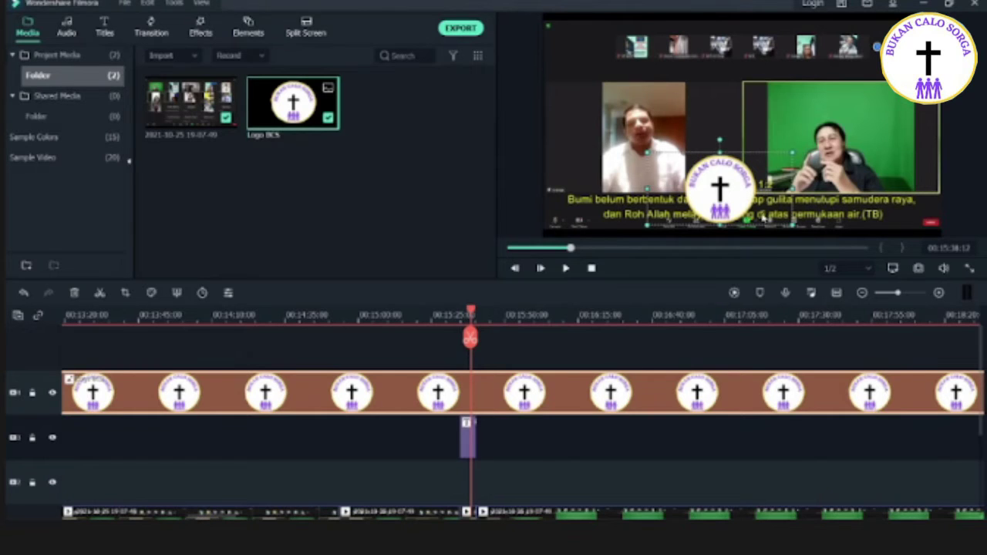
drag(792, 225, 822, 224)
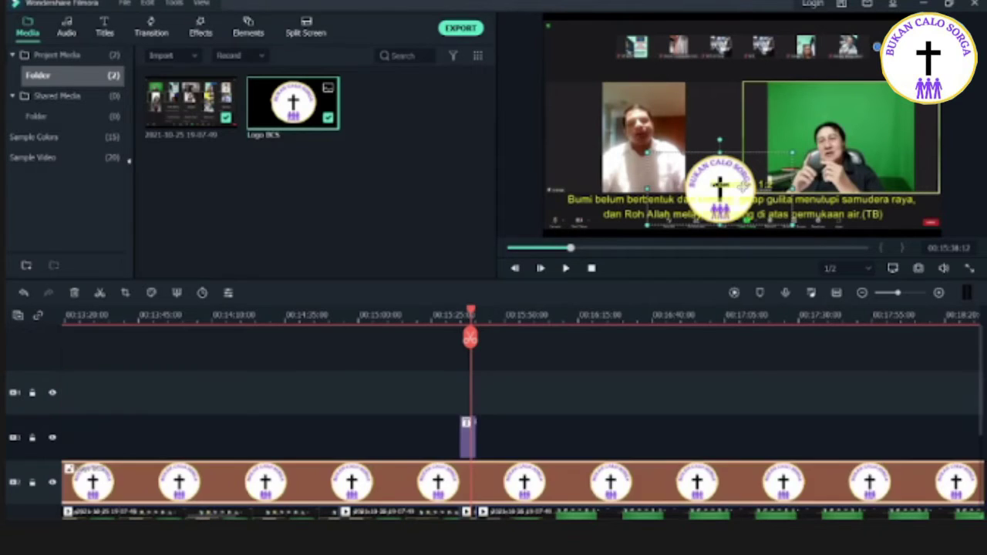
drag(743, 185, 595, 64)
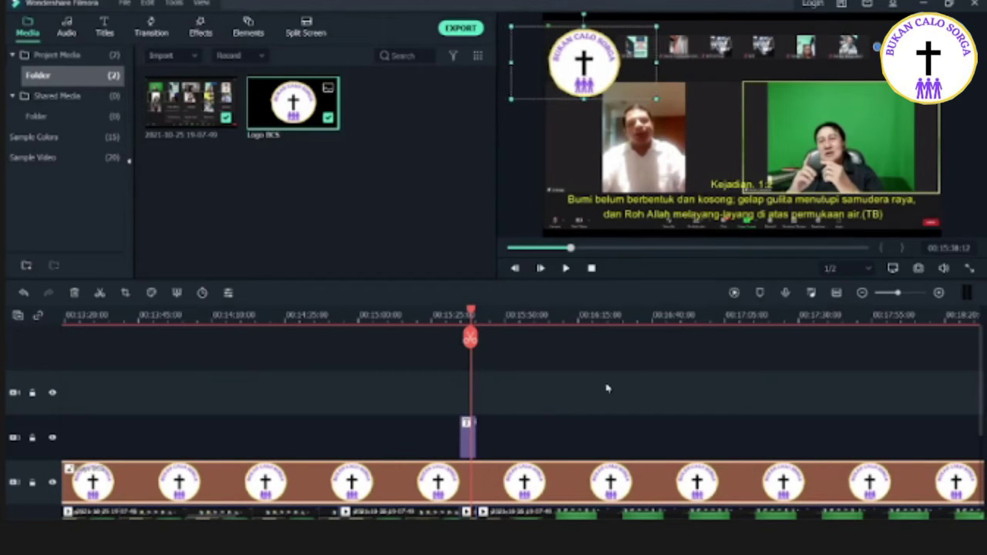
drag(656, 98, 626, 81)
drag(569, 54, 577, 51)
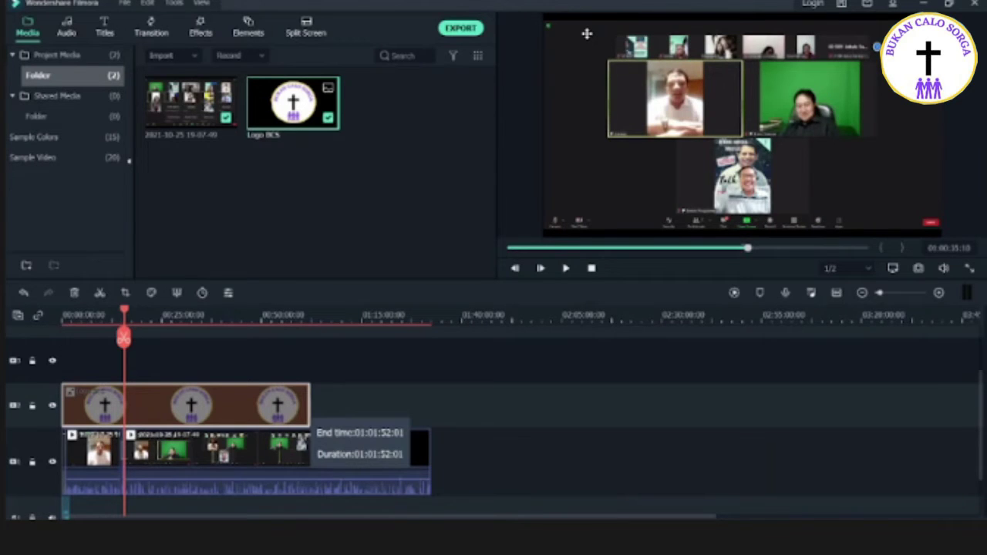
Step: Extend the logo clip to the end of the video and check the frames at 01:18:17:00 and 01:21:38:09
drag(310, 404, 430, 405)
click(375, 316)
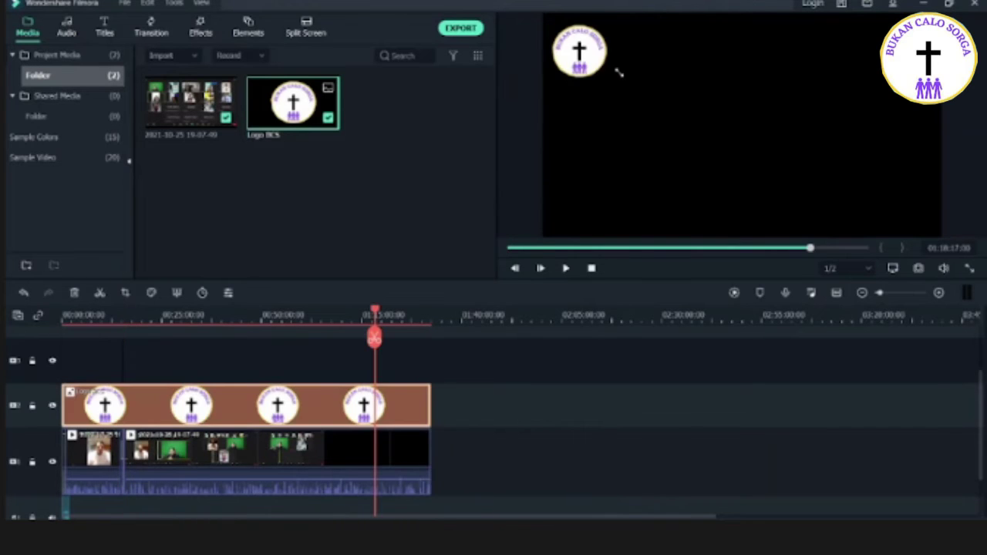
drag(375, 317, 388, 316)
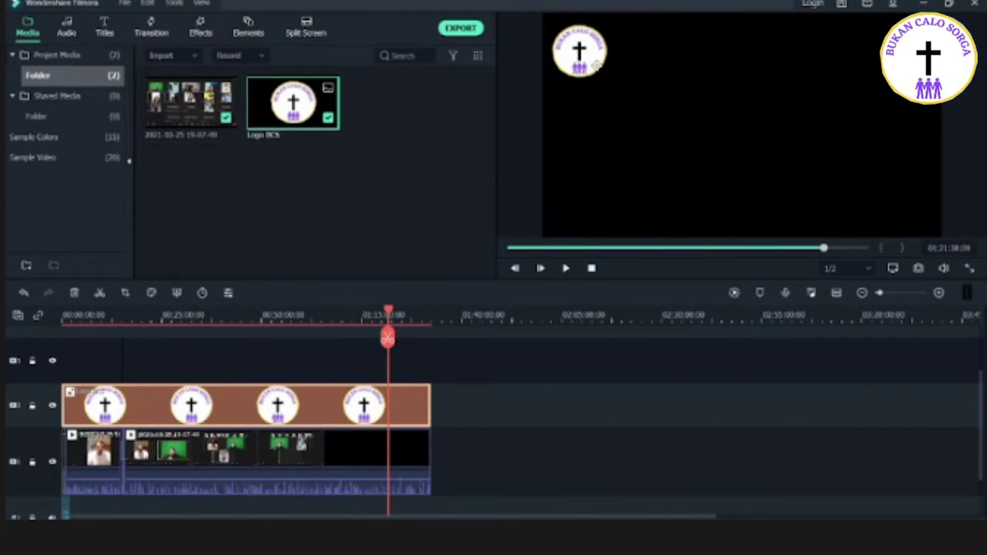
key(ctrl+equal)
key(ctrl+equal)
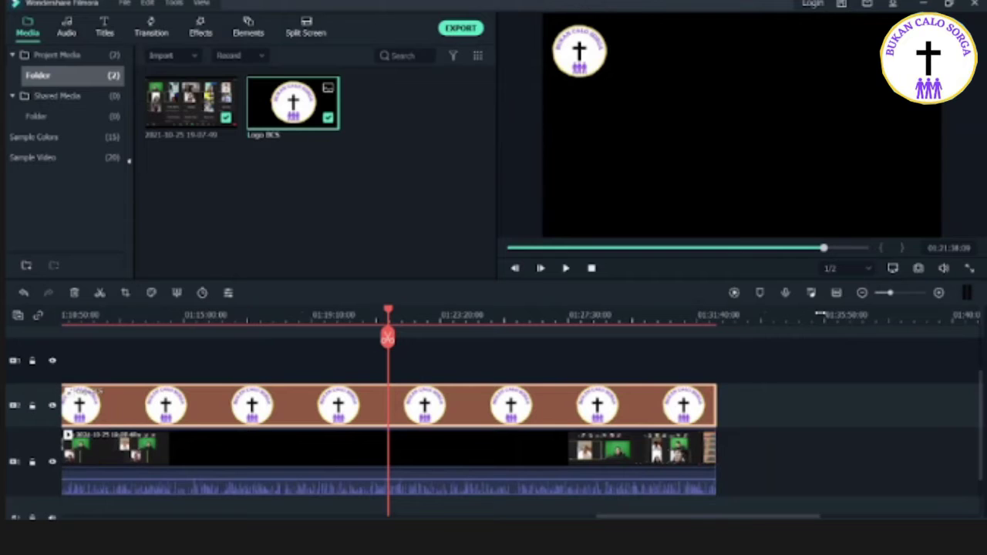
Step: Import the INTRO BCS PRODUCTION video and insert it at the very start of the timeline, ahead of the meeting clips, logo and music
drag(725, 516, 699, 516)
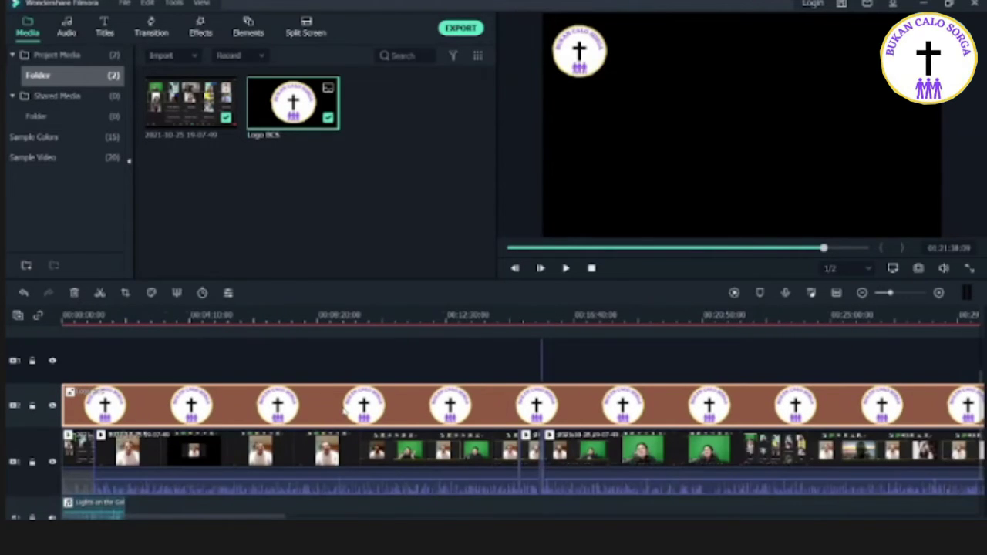
drag(259, 321, 245, 332)
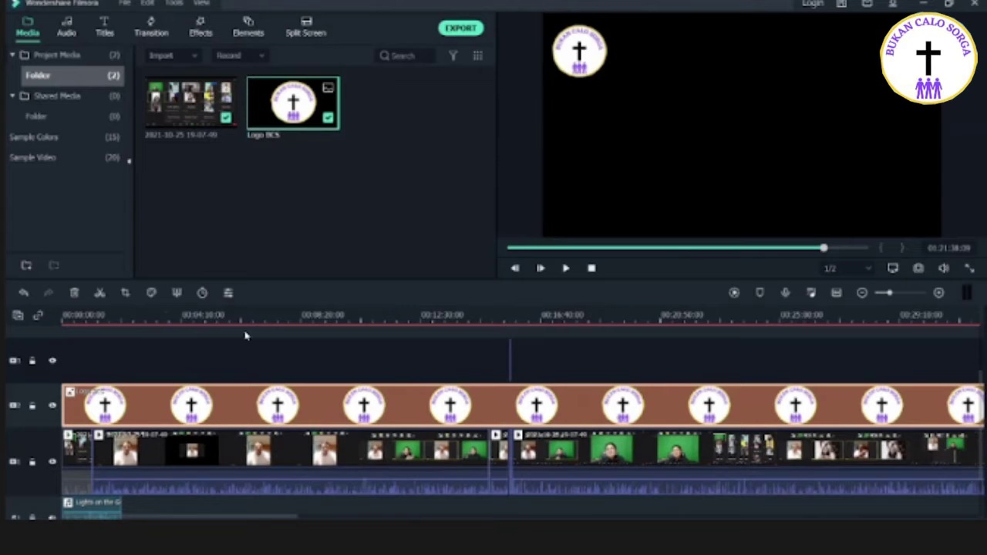
scroll(135, 398, down, 2)
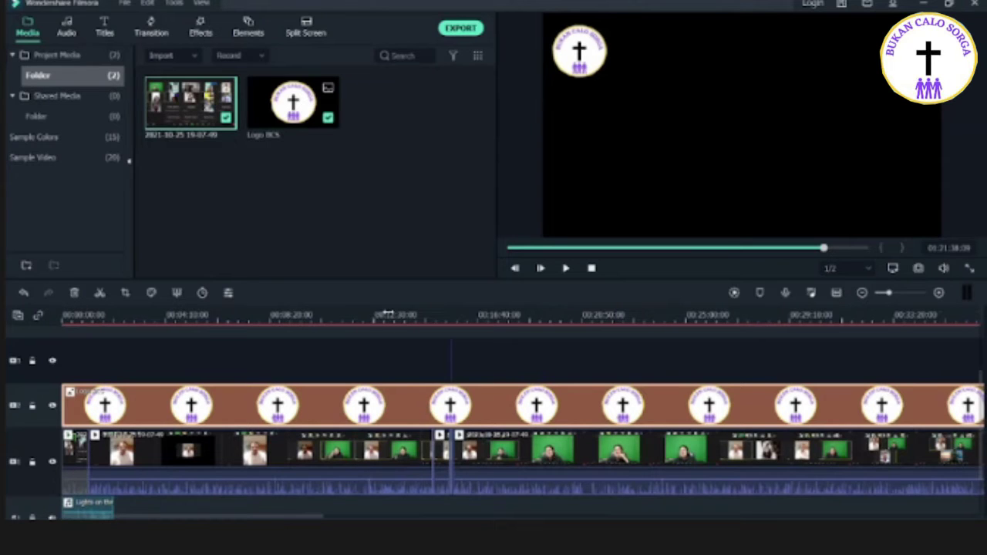
right_click(271, 165)
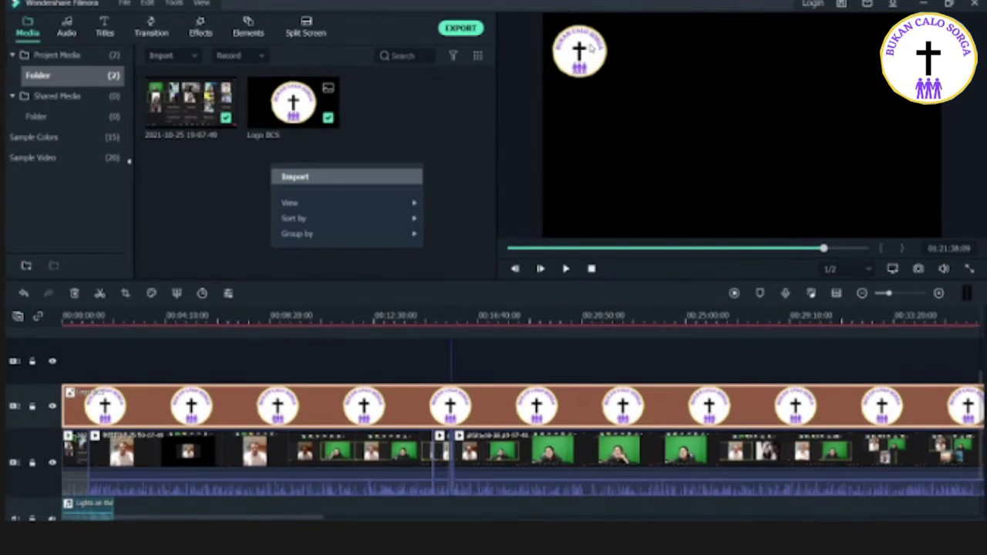
click(295, 177)
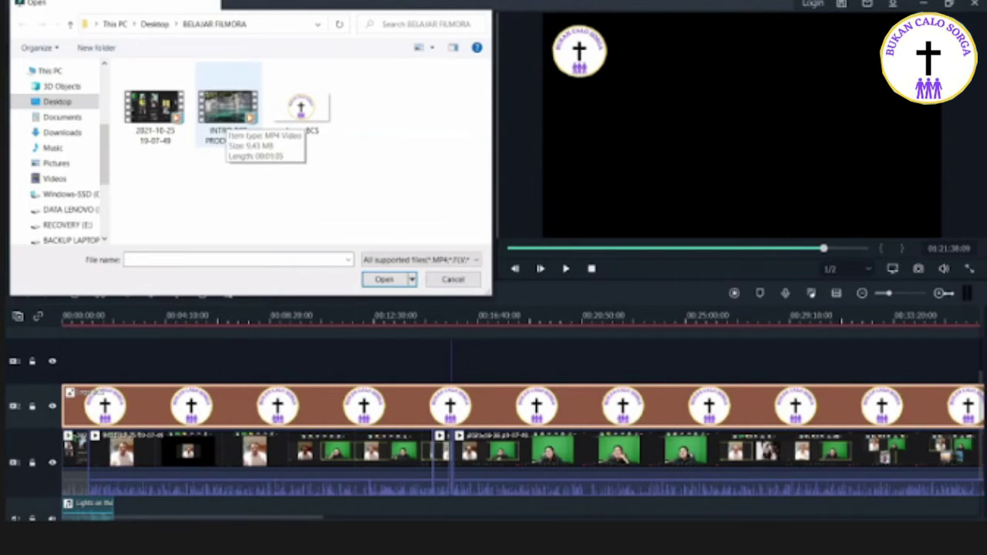
double_click(227, 112)
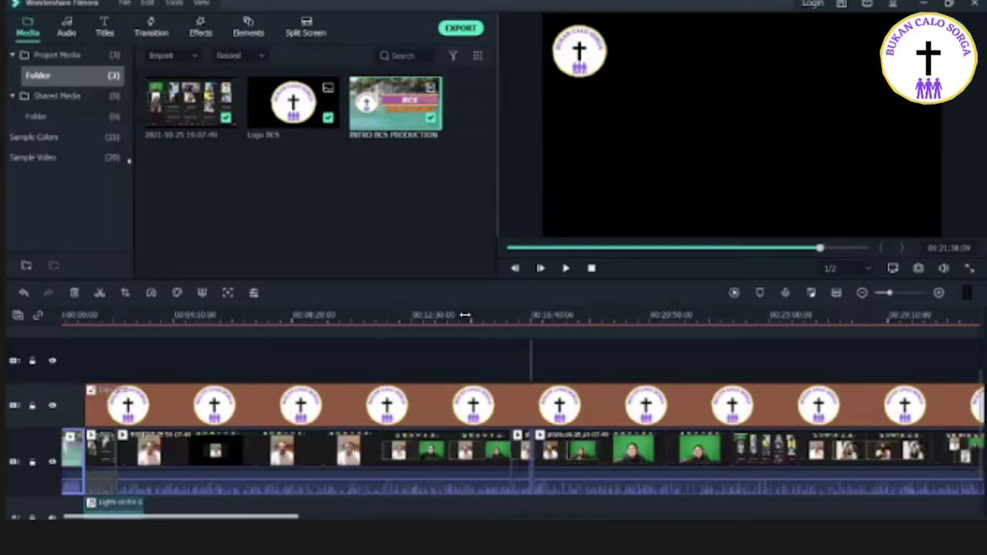
Step: Review the shifted timeline clips and play the cut where the intro passes into the opening meeting clip
drag(465, 315, 868, 333)
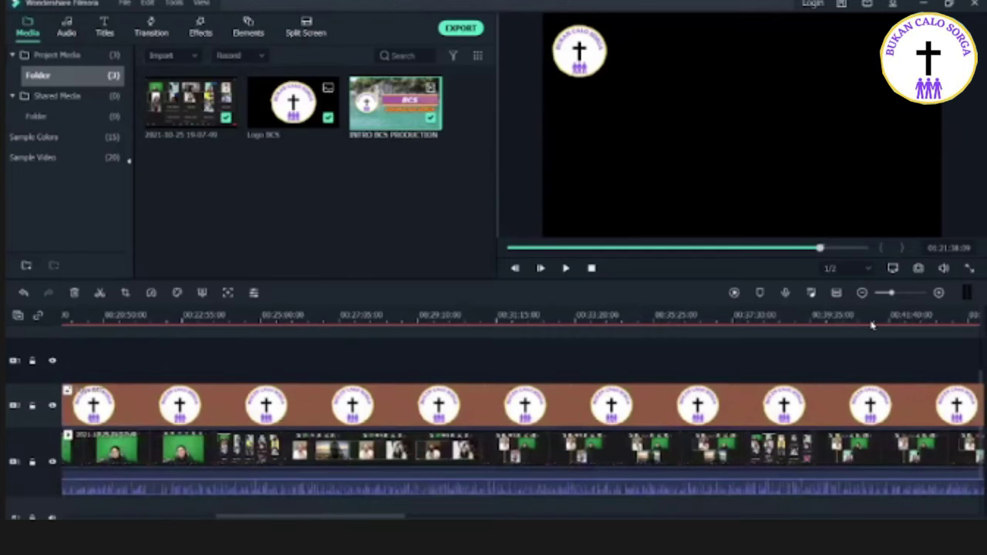
scroll(630, 316, up, 10)
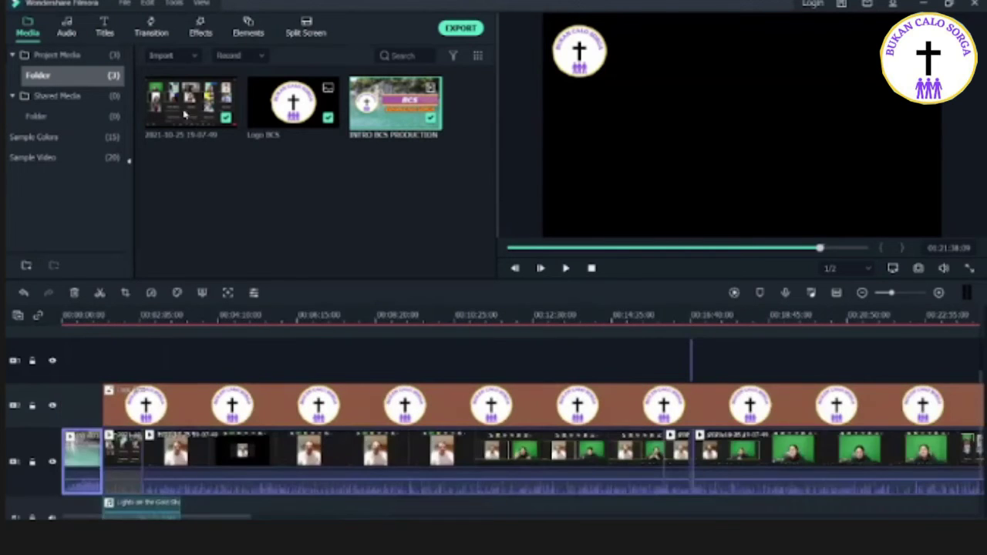
click(138, 469)
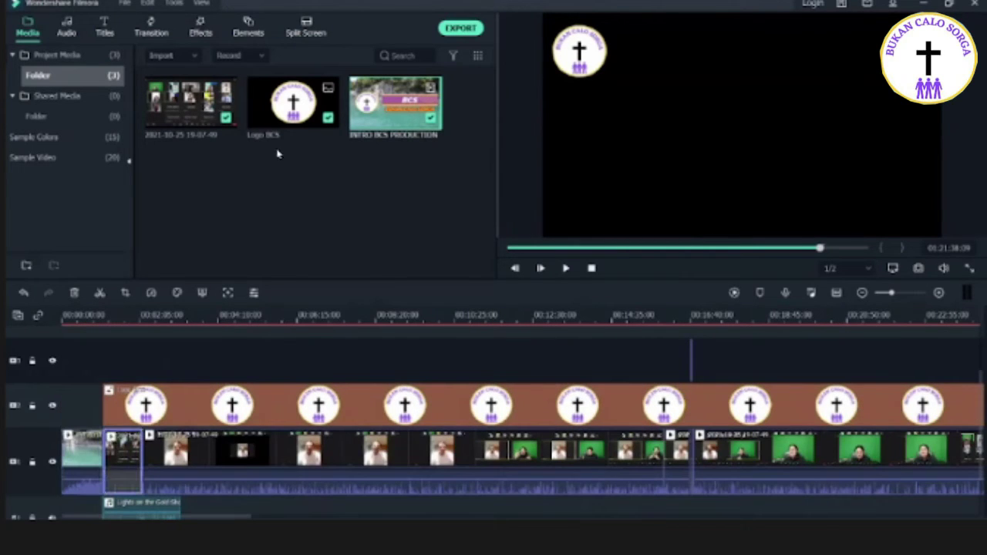
scroll(276, 183, down, 2)
scroll(273, 166, up, 1)
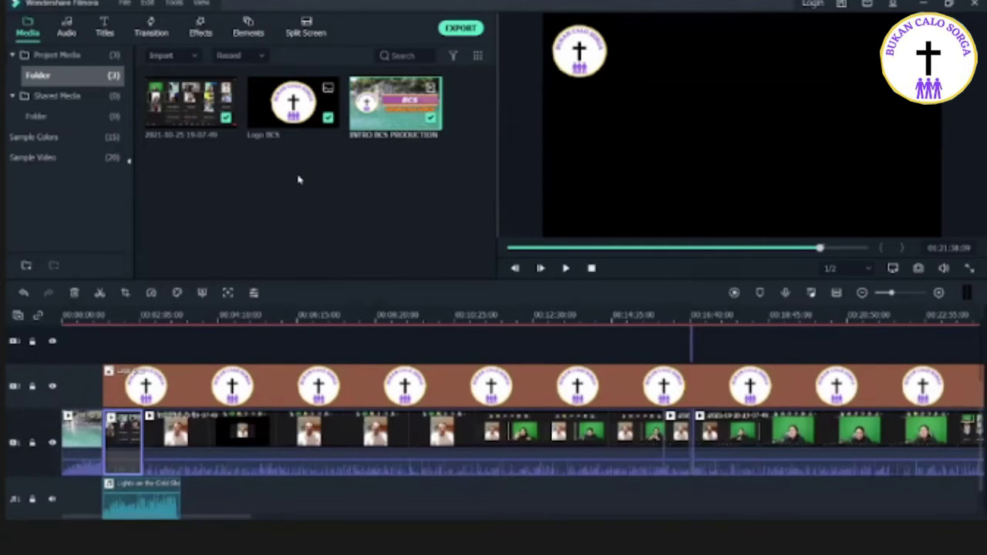
key(space)
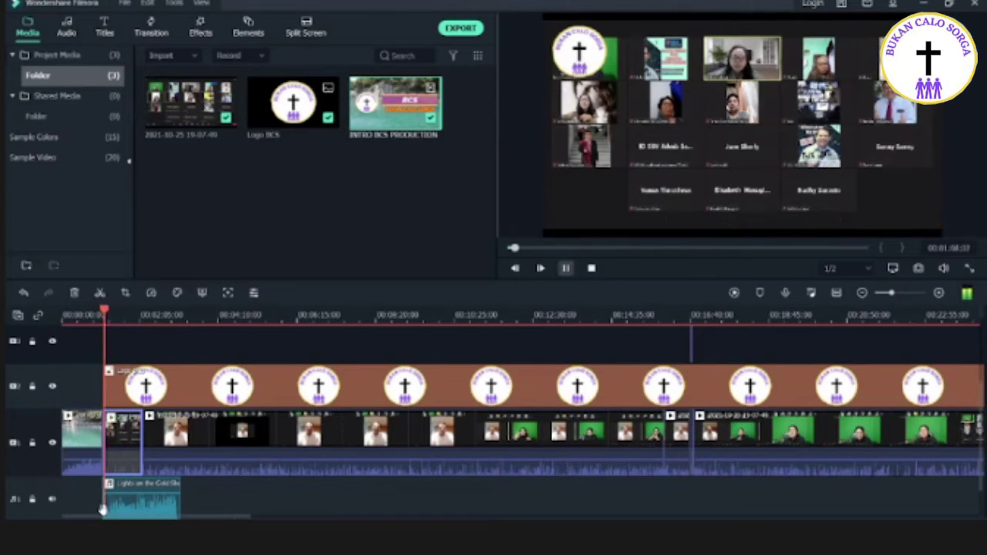
click(566, 268)
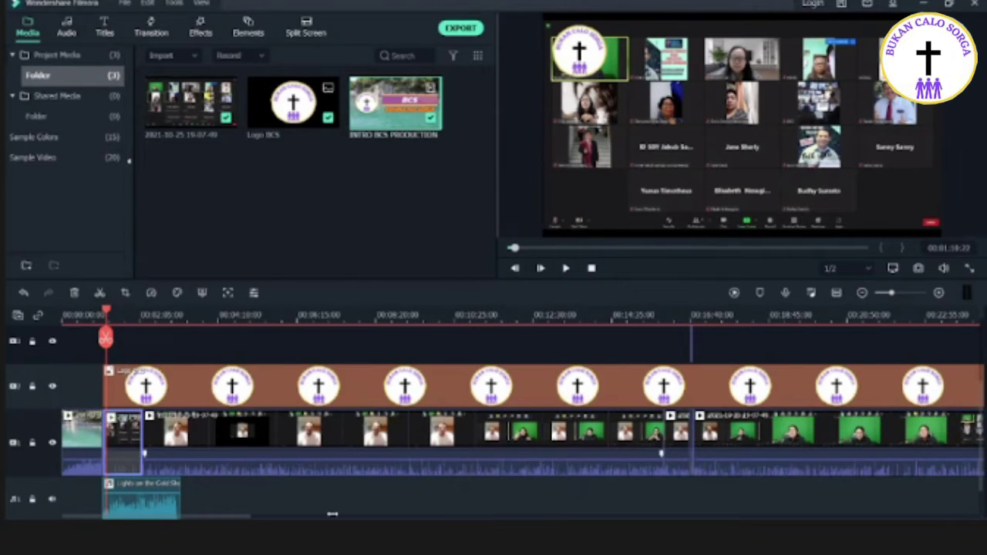
click(228, 315)
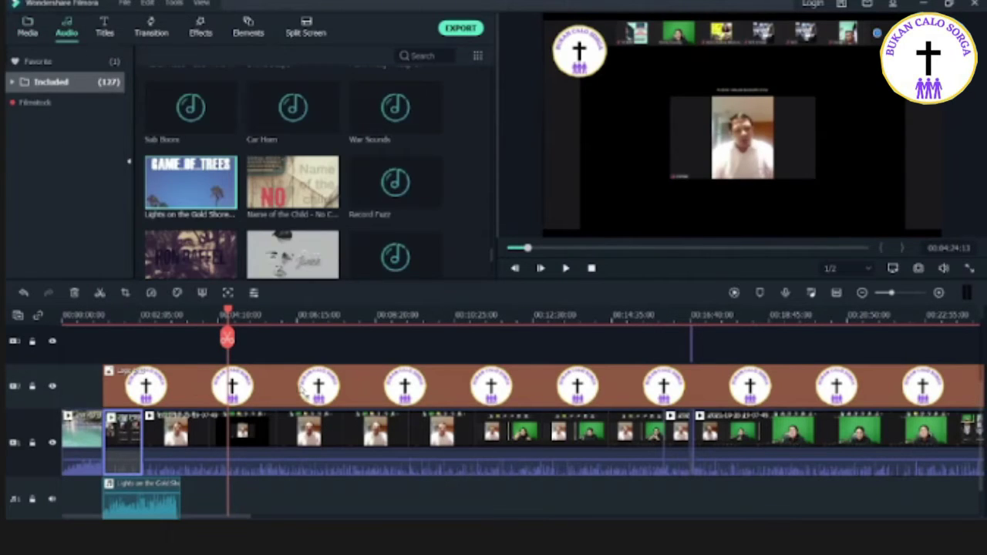
key(alt+3)
key(alt+1)
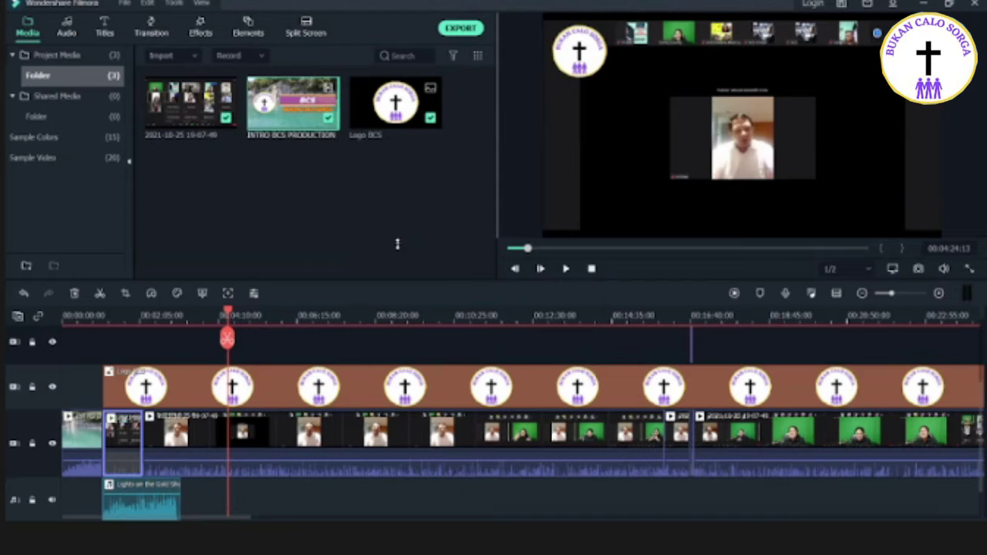
key(alt+3)
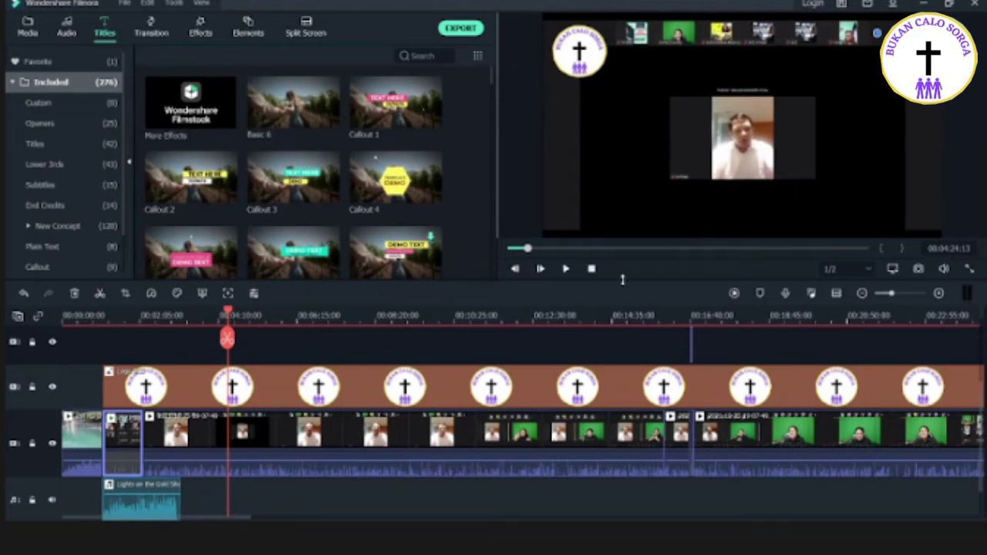
Step: Preview the Cube, Erase and Flash transitions, and locate the two clips that meet at the end of the intro
click(151, 28)
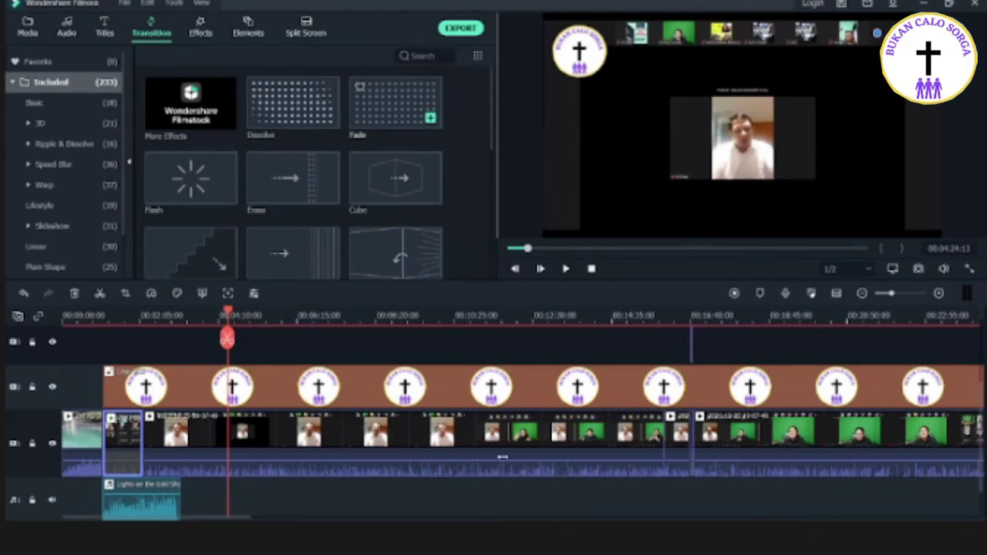
click(378, 195)
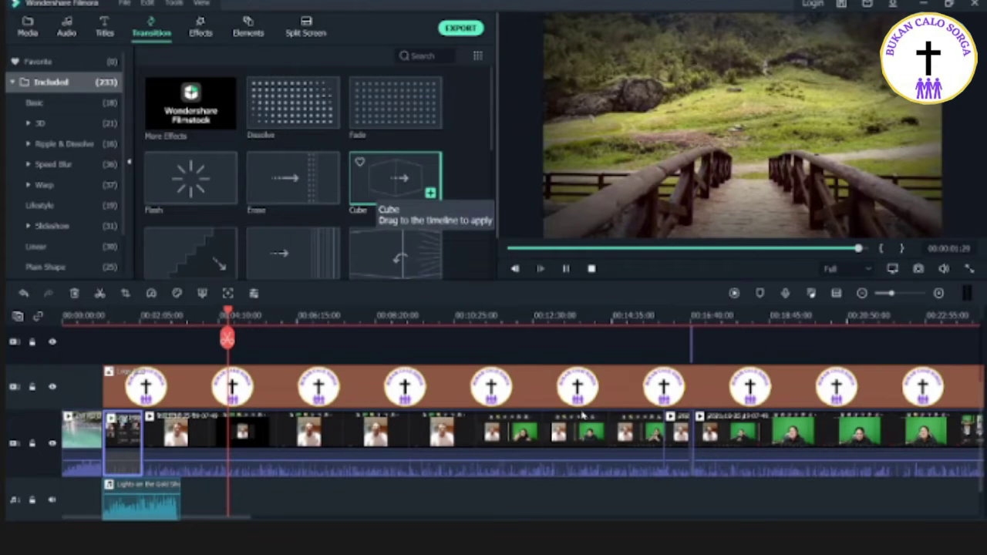
click(293, 178)
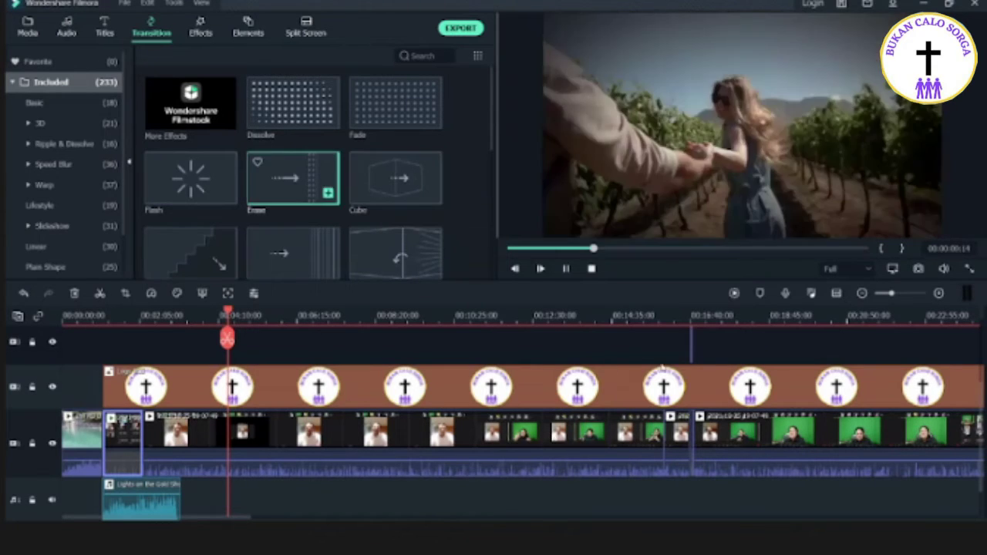
click(191, 178)
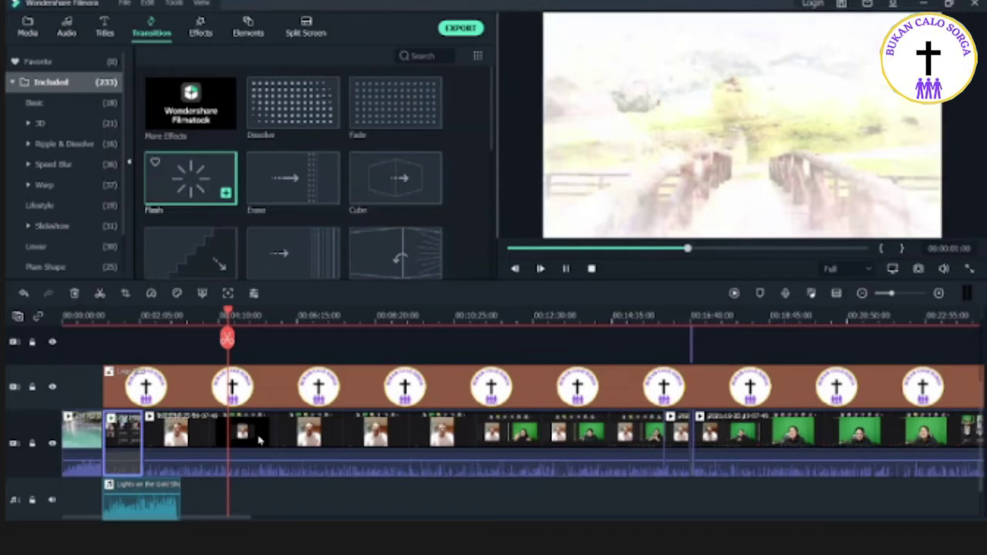
click(82, 442)
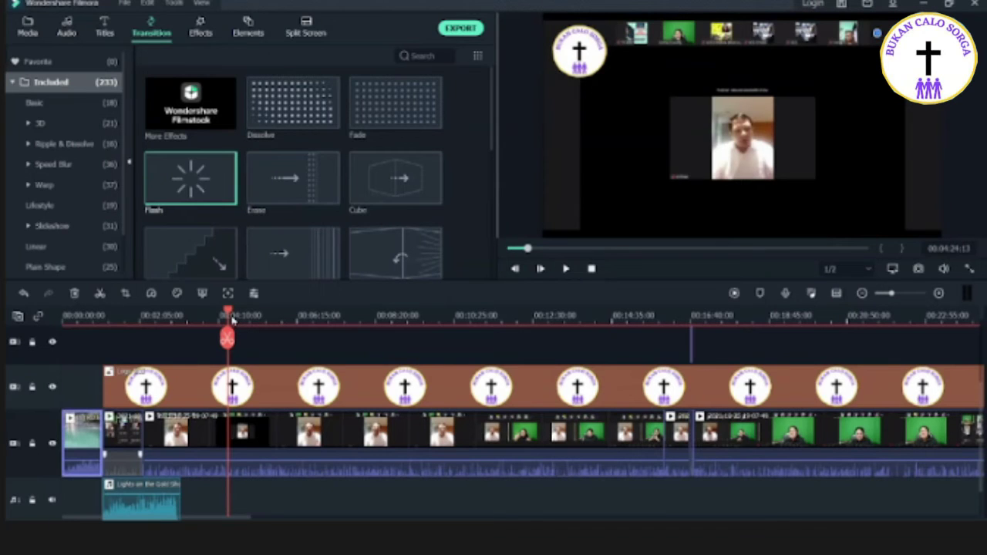
click(123, 441)
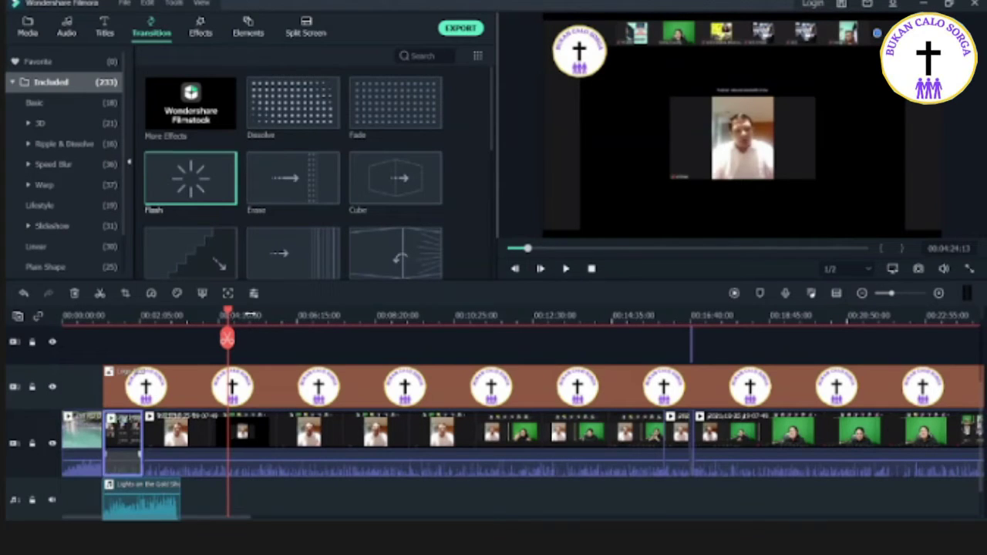
Step: Apply the Cube transition to the cut between the intro and the first meeting clip, and view the frame at 00:01:04:22
click(396, 178)
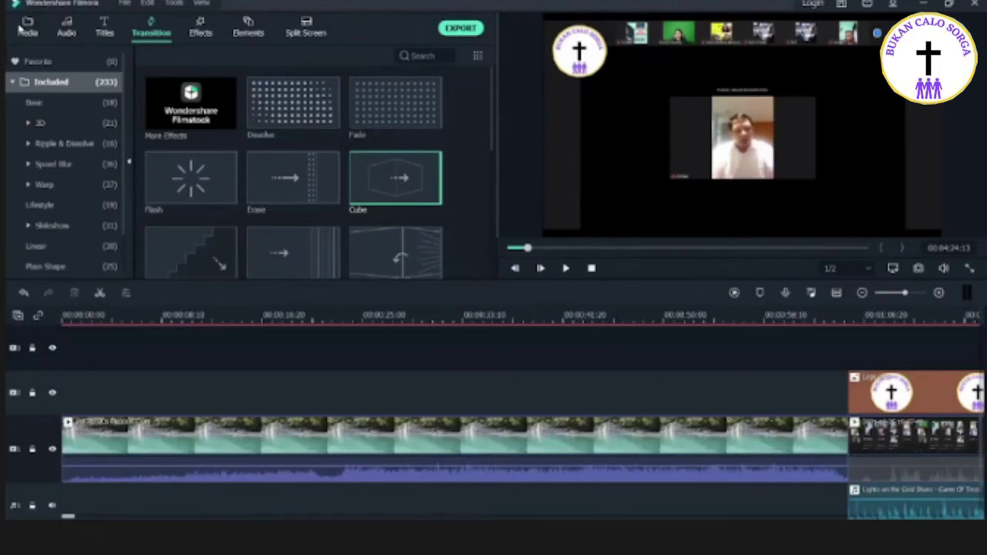
drag(68, 516, 77, 515)
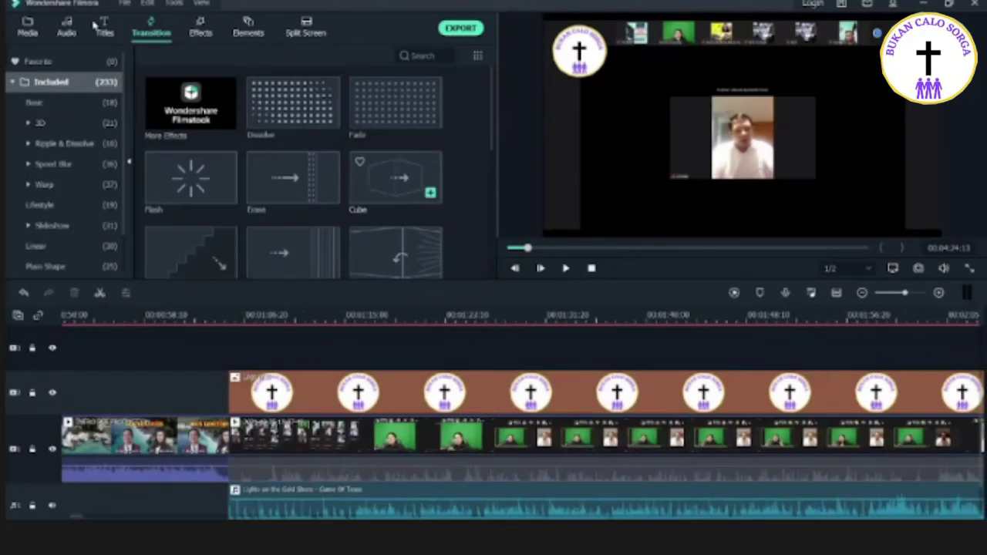
drag(396, 178, 216, 448)
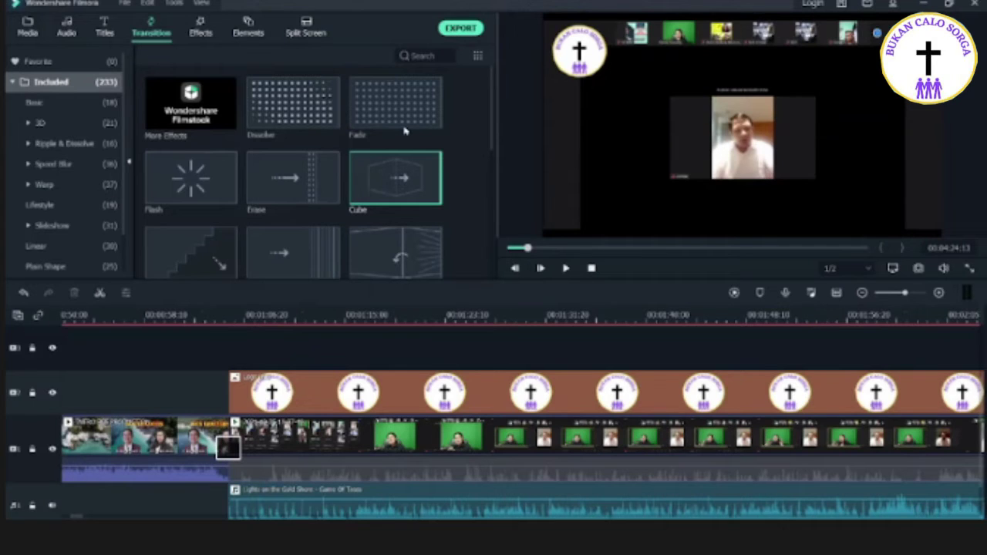
drag(395, 178, 228, 447)
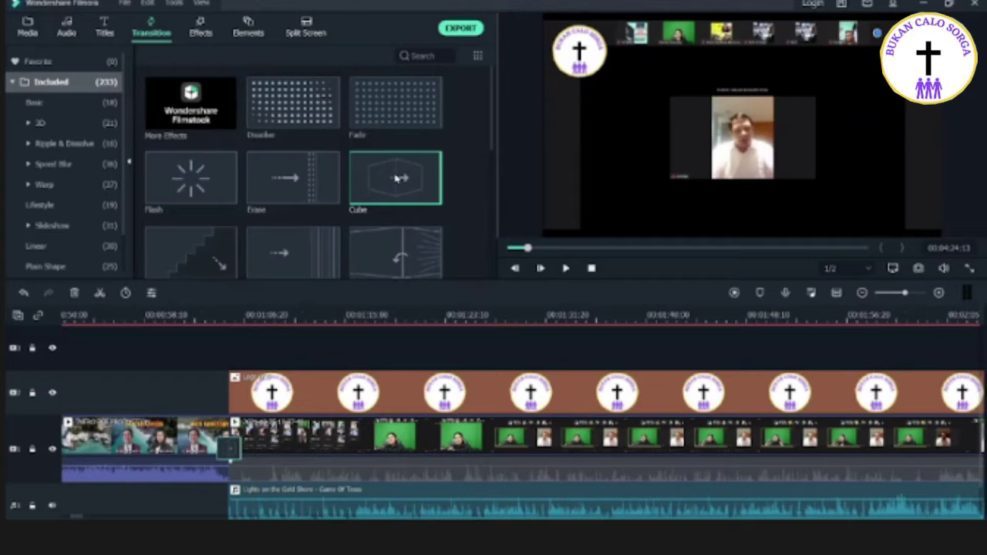
click(222, 316)
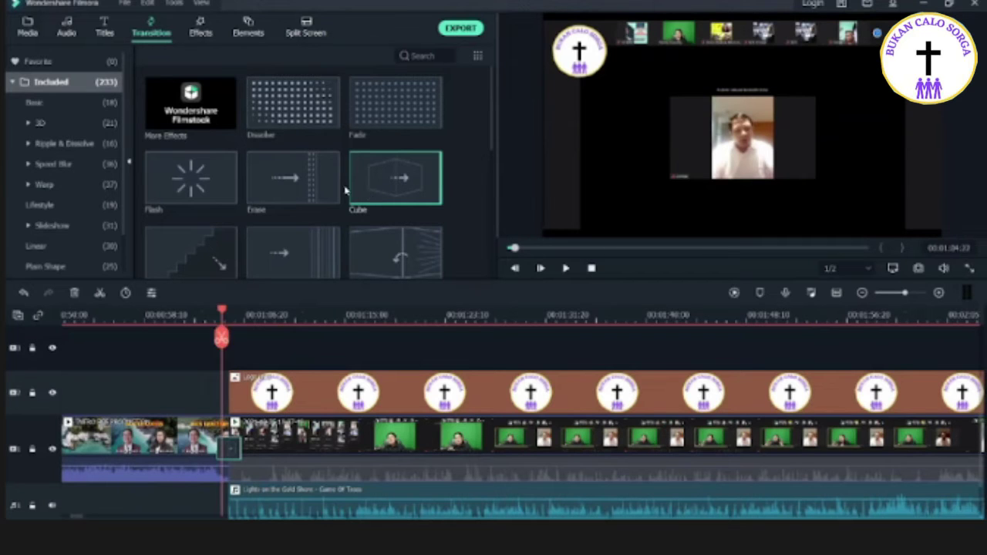
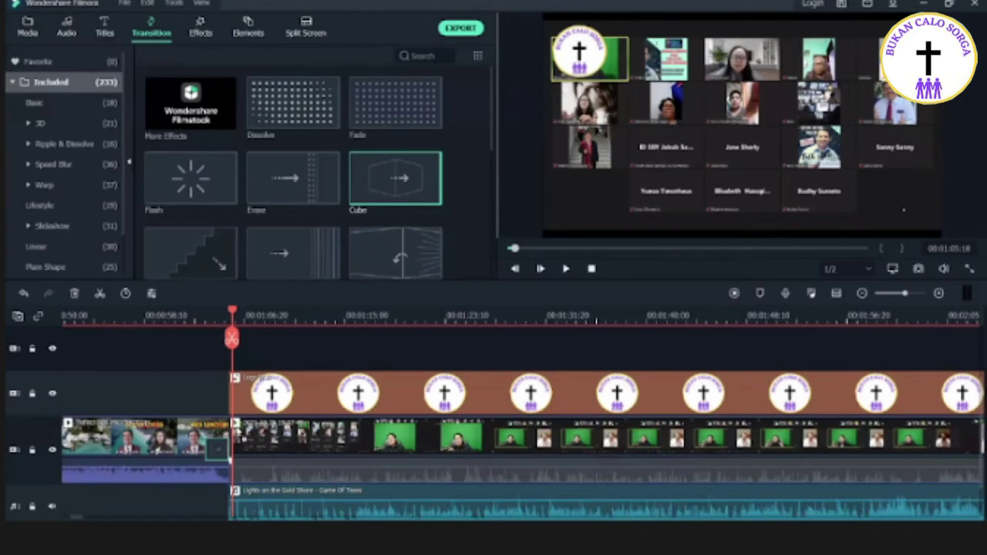
Step: Centre the Cube transition over the cut in Overlap mode and set its duration to 00:00:05:00
mouse_move(236, 428)
mouse_down()
mouse_move(213, 444)
mouse_move(244, 441)
mouse_up()
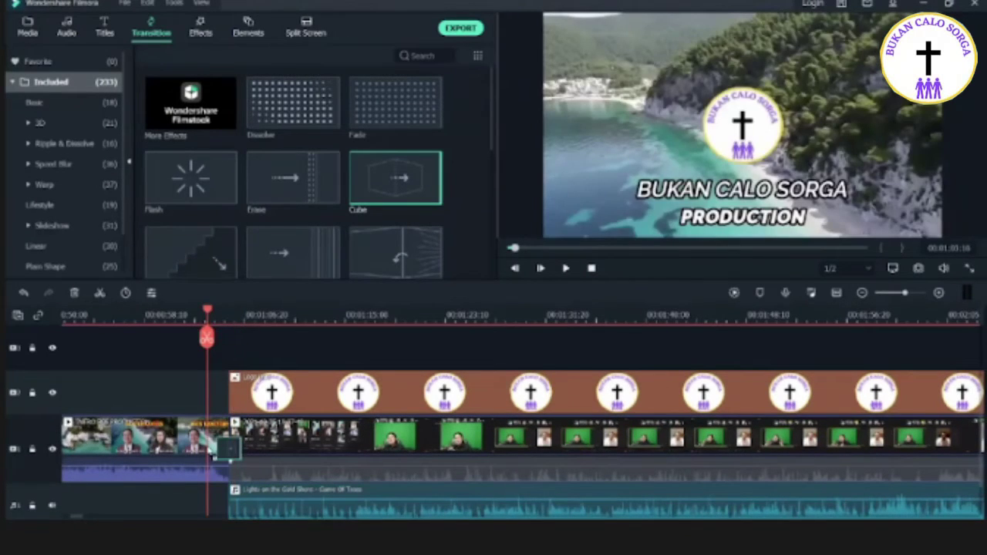
double_click(229, 451)
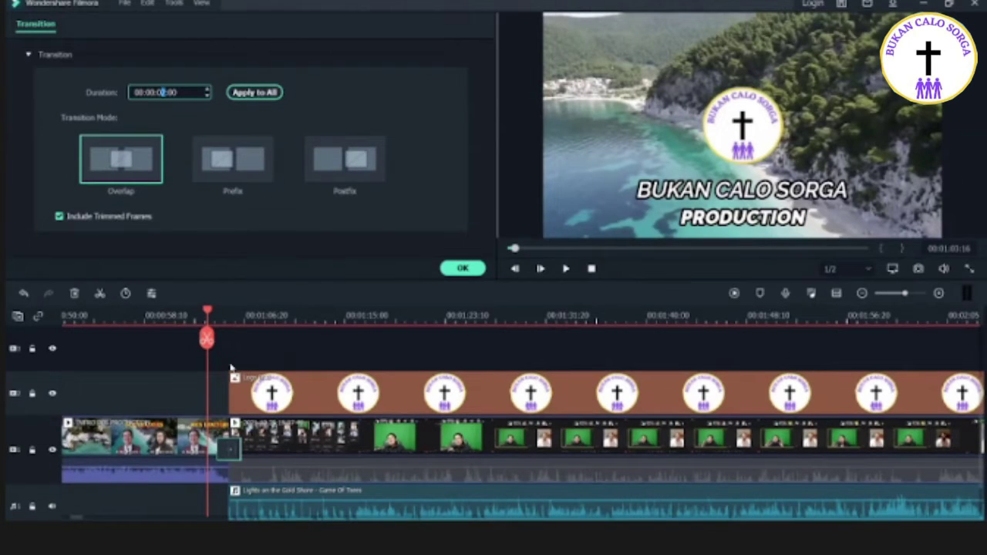
text(5)
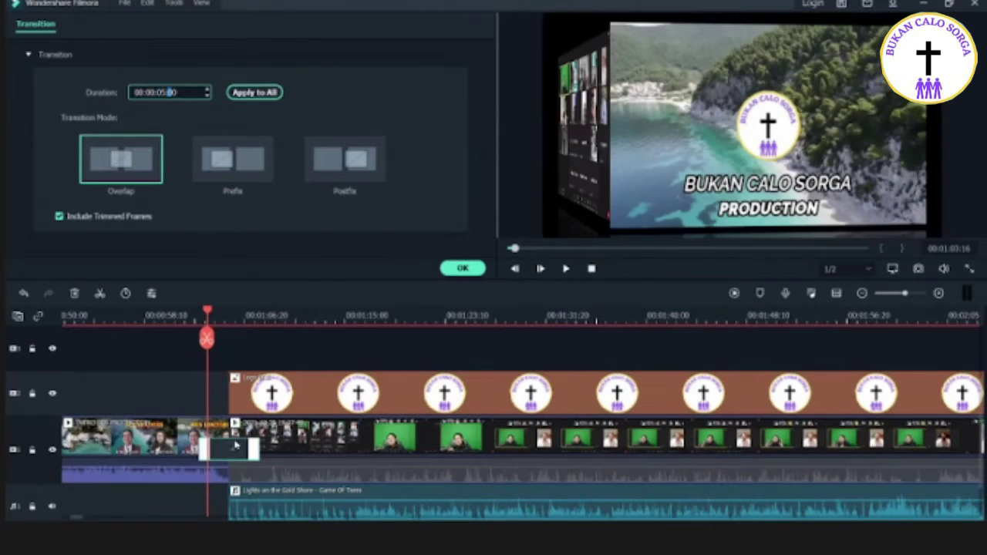
click(211, 321)
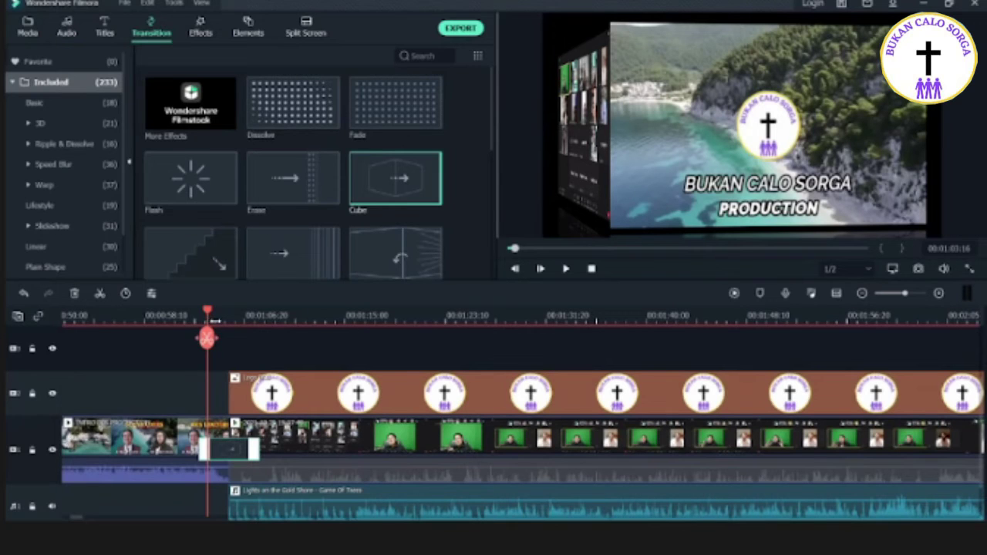
Step: Play back the Cube transition between the intro and the first meeting clip
key(space)
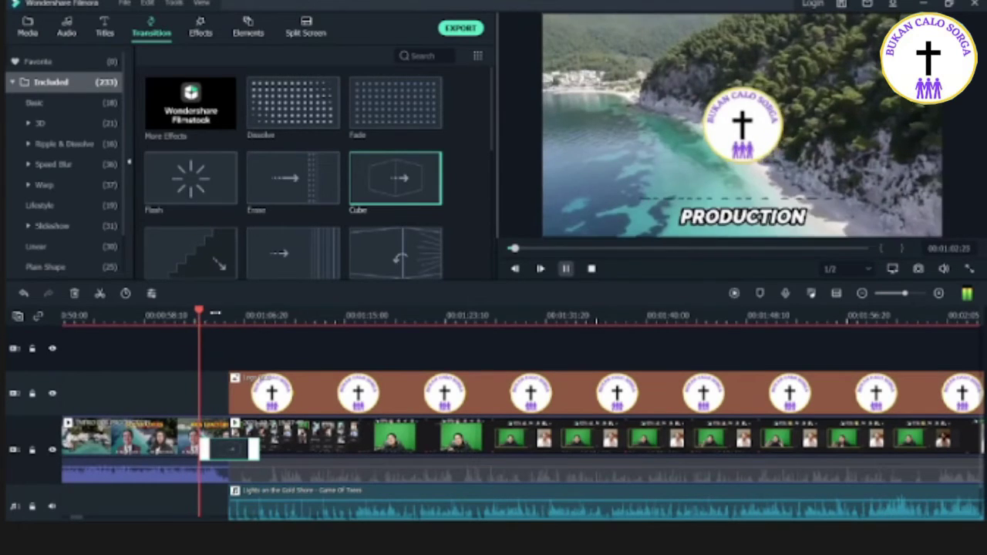
click(219, 315)
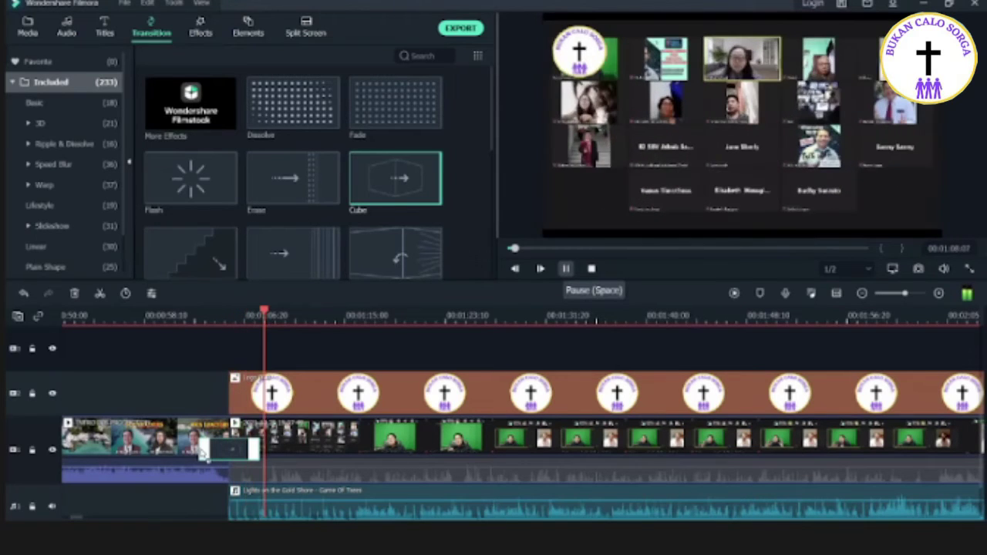
click(566, 268)
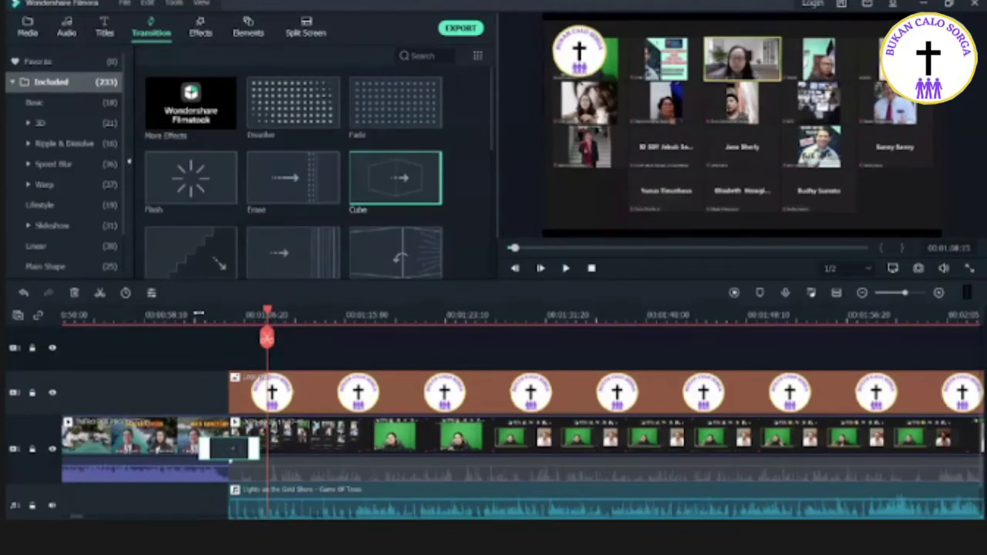
Step: Set the Cube transition's duration to 1 second and play it back
double_click(231, 451)
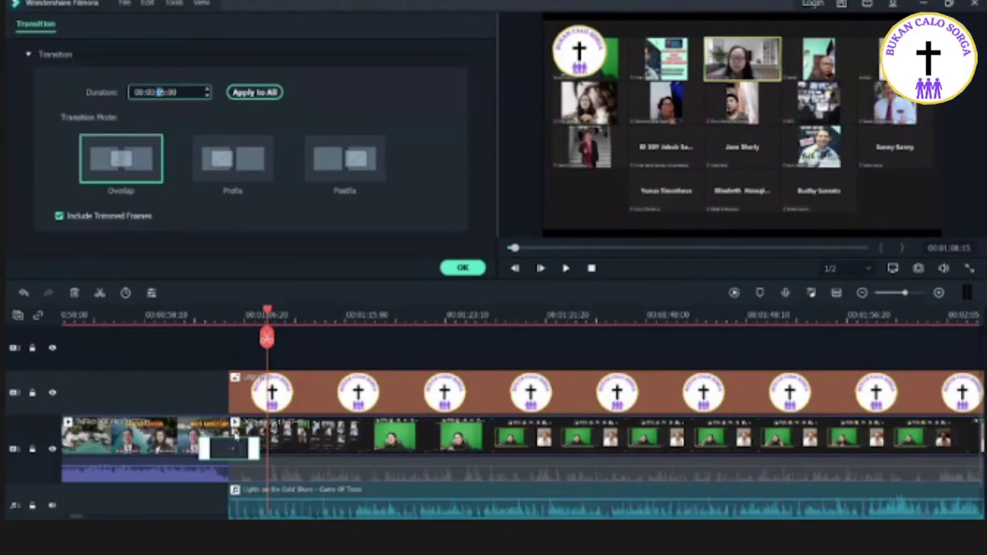
text(01)
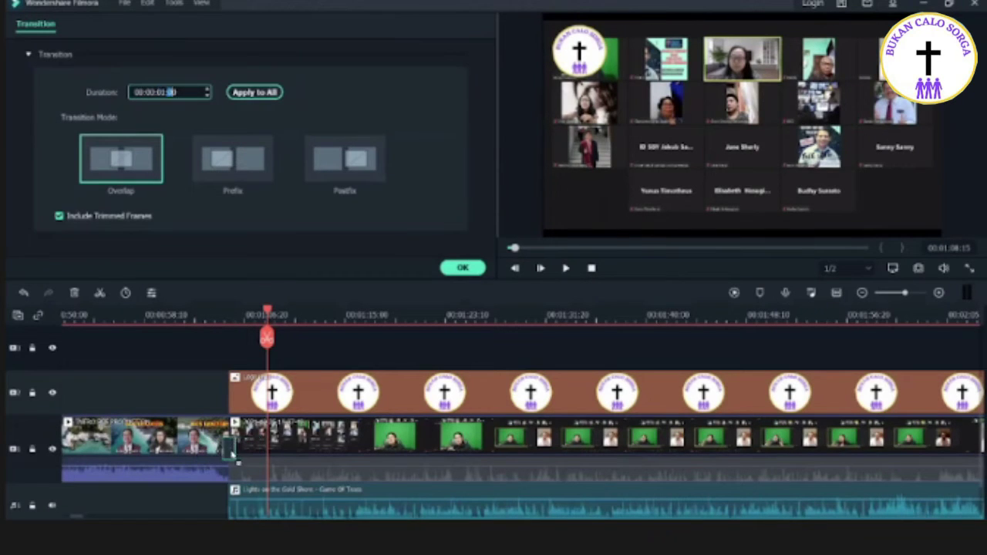
click(229, 452)
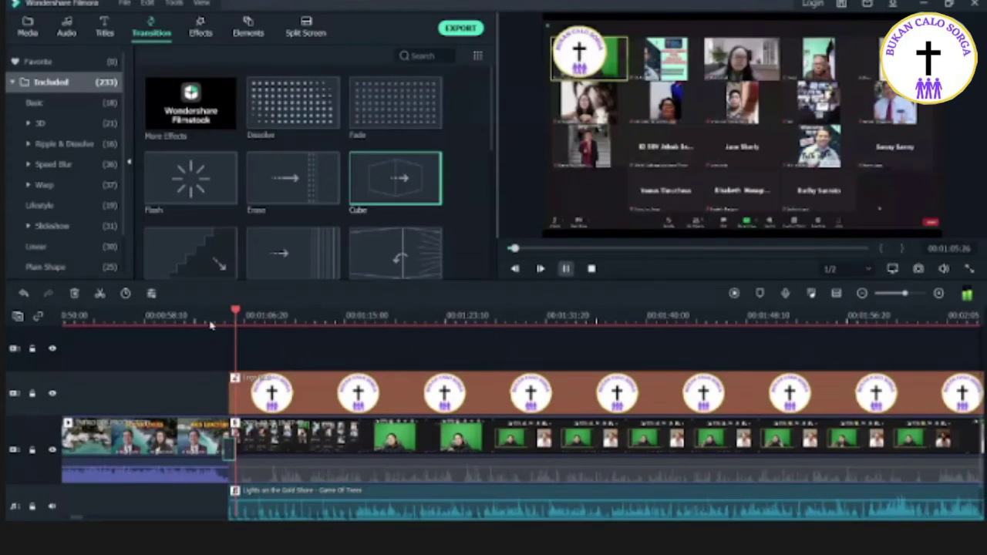
key(space)
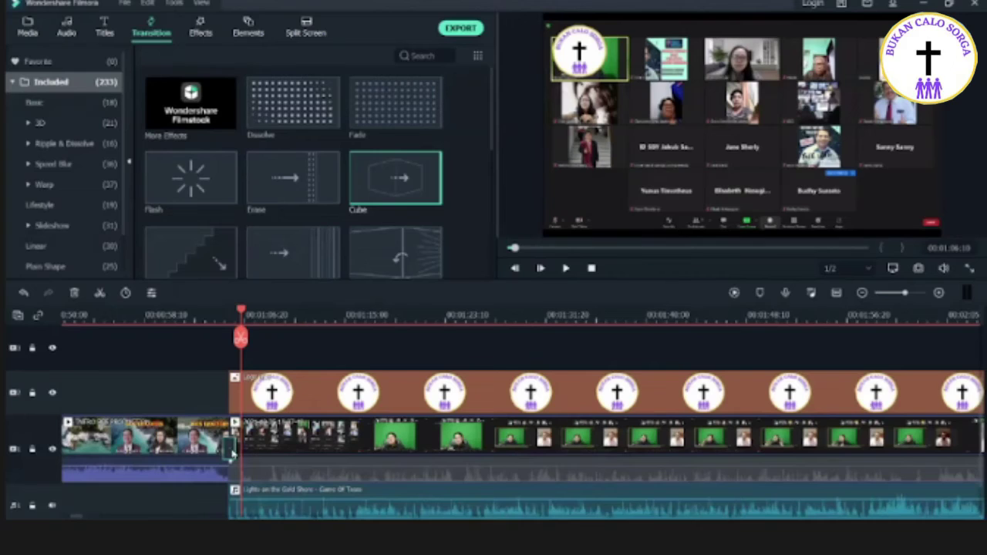
Step: Set the duration of the Cube transition after the intro to 2 seconds
double_click(230, 447)
click(165, 90)
text(2:00)
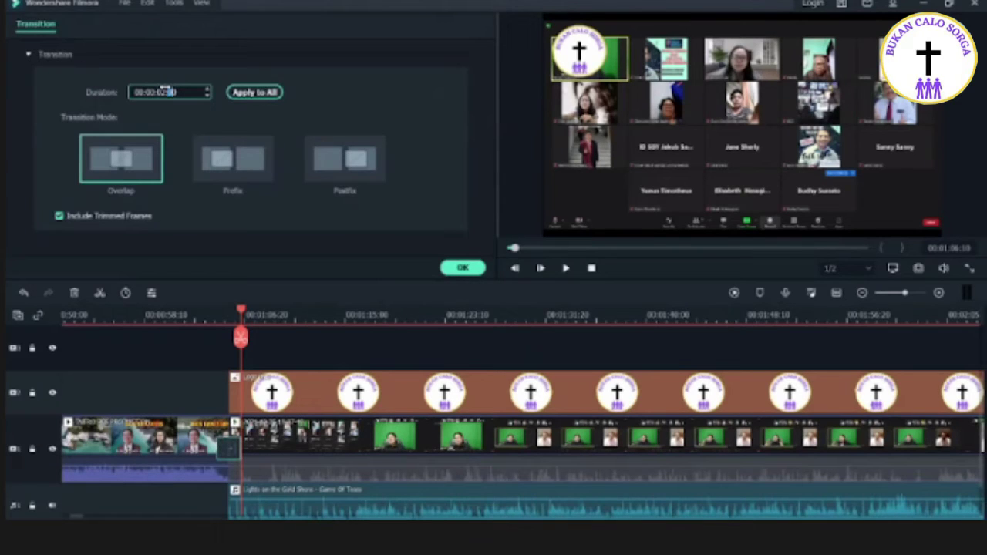
key(Return)
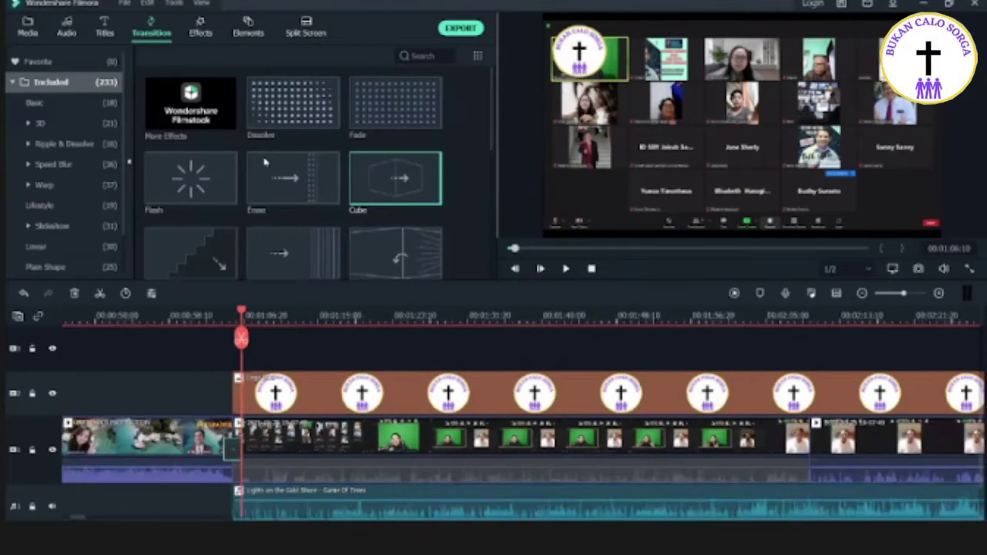
Step: Add a Cube transition at the cut between the first and second meeting clips
key(ctrl+minus)
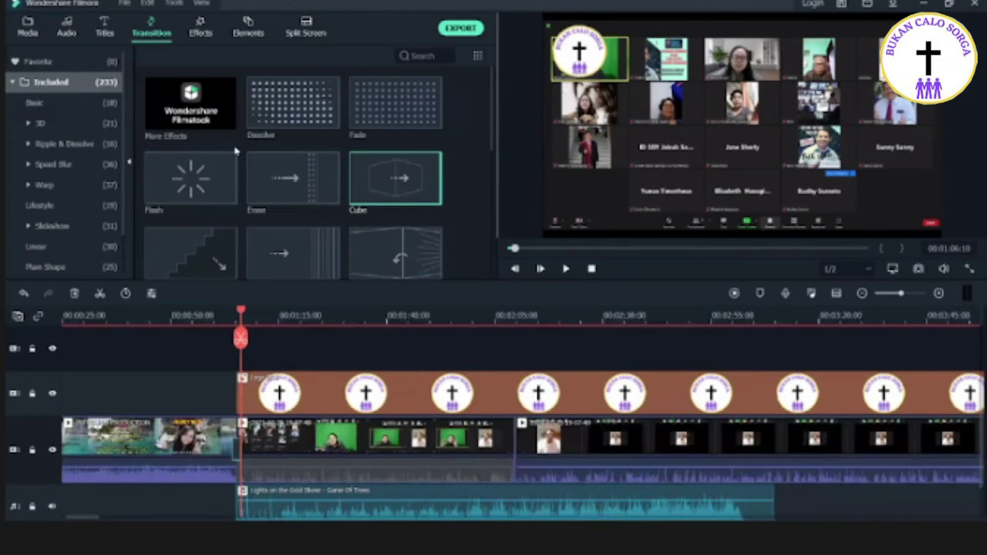
click(377, 451)
click(617, 451)
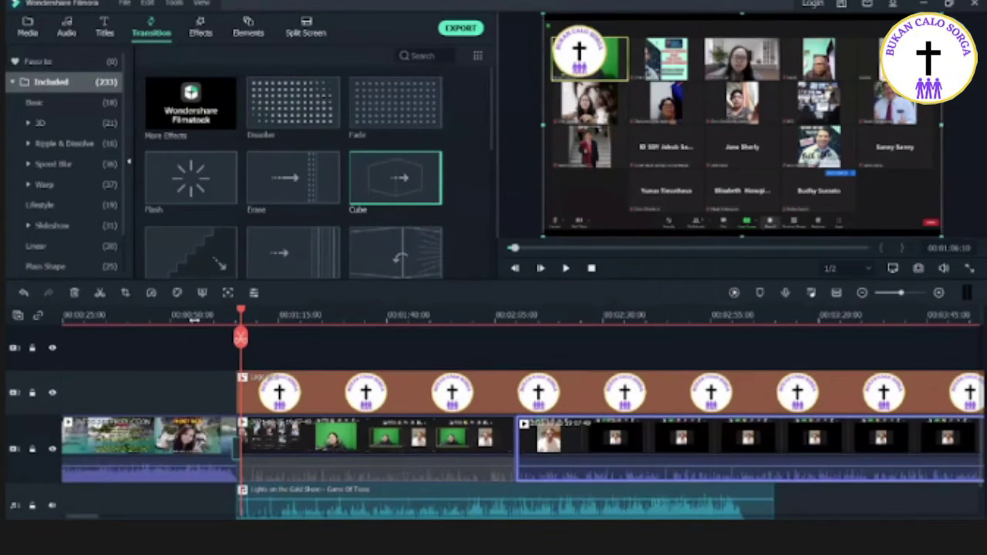
click(515, 448)
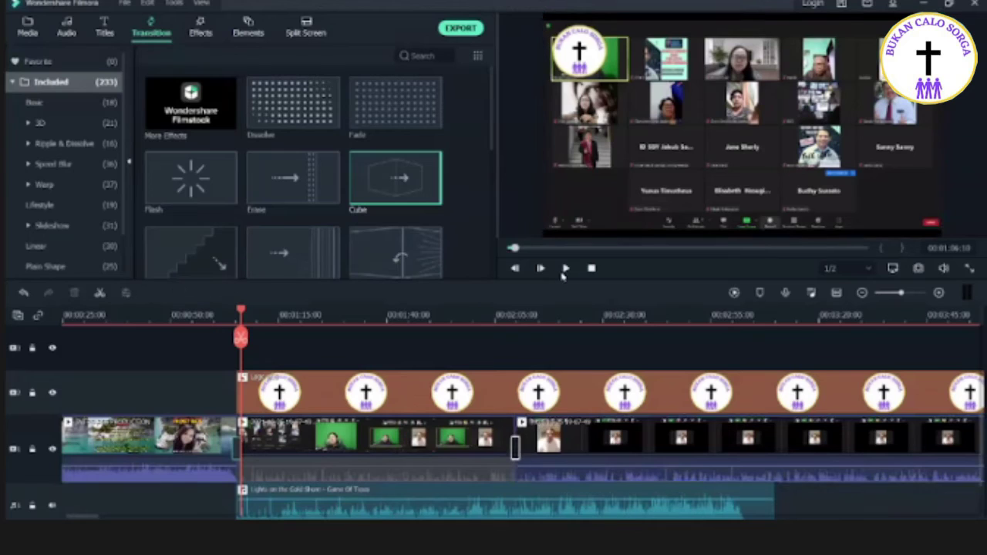
click(564, 272)
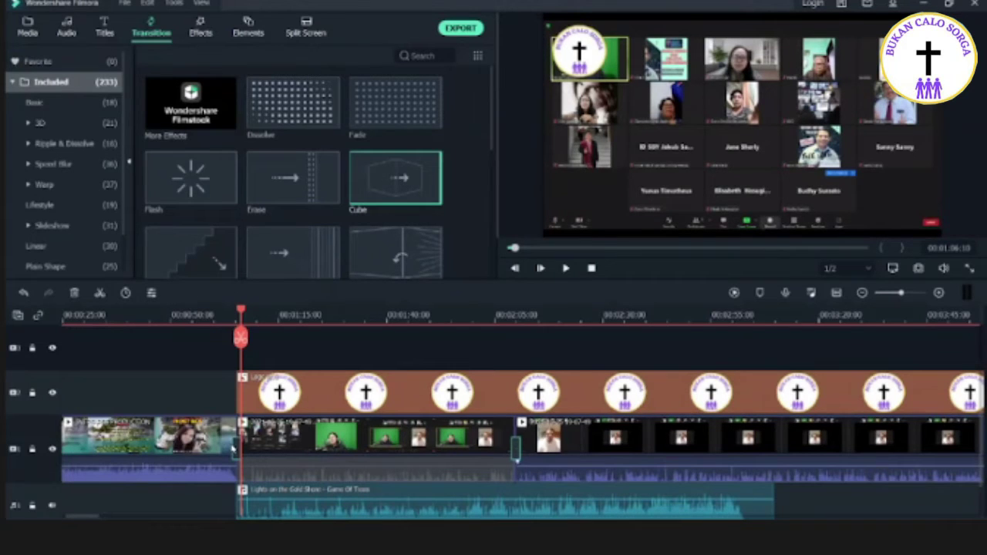
Step: Browse the transition library through to the Plain Shape designs, previewing Orb Twist 4 and other transitions
scroll(153, 113, down, 5)
scroll(154, 114, down, 10)
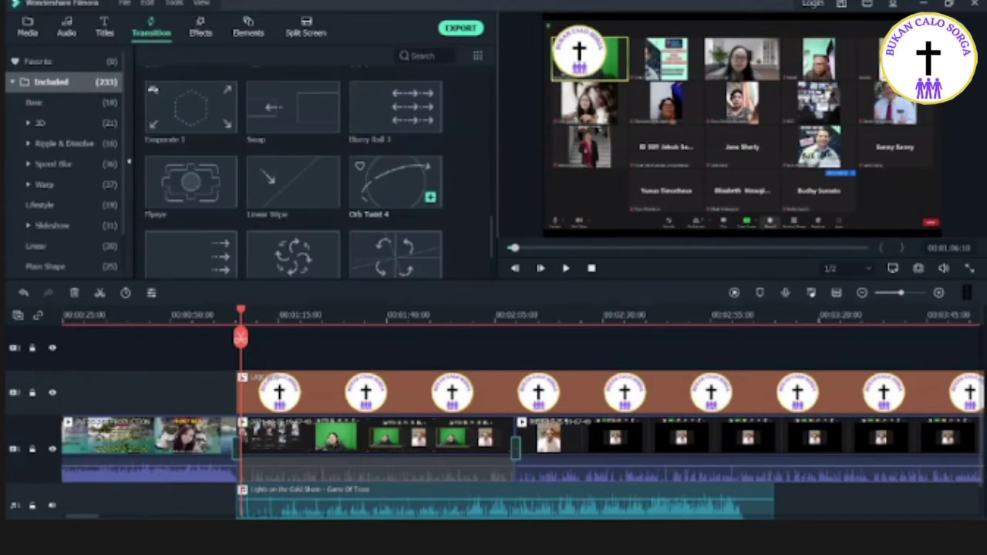
click(408, 184)
scroll(409, 200, down, 10)
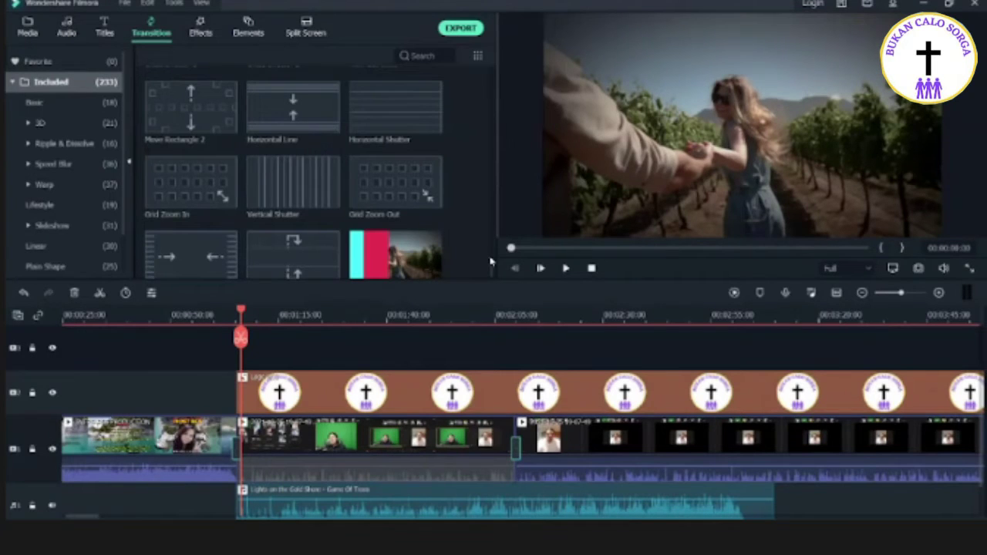
scroll(490, 263, down, 5)
click(566, 268)
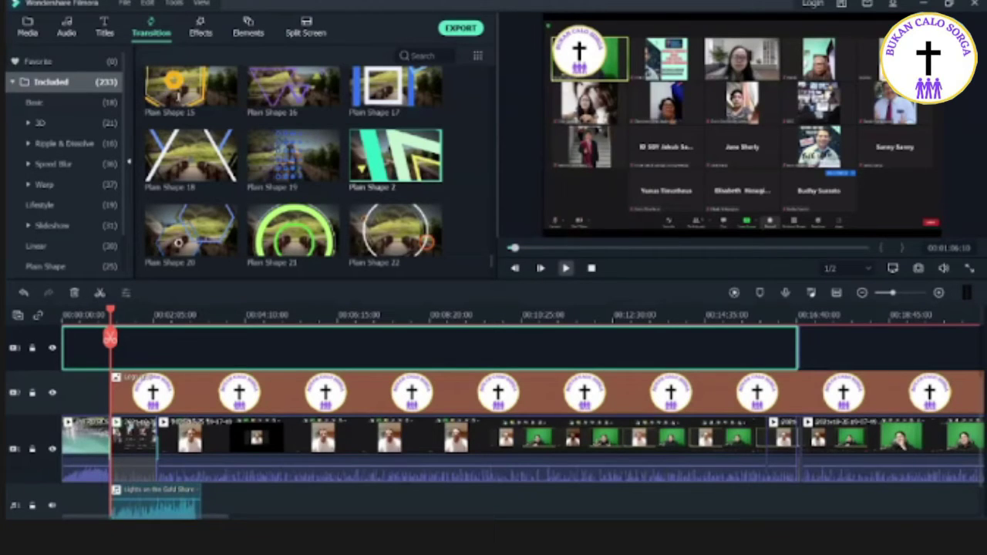
Step: Split the long meeting clip at about 00:07:59, 00:09:31 and 00:10:21
key(alt+1)
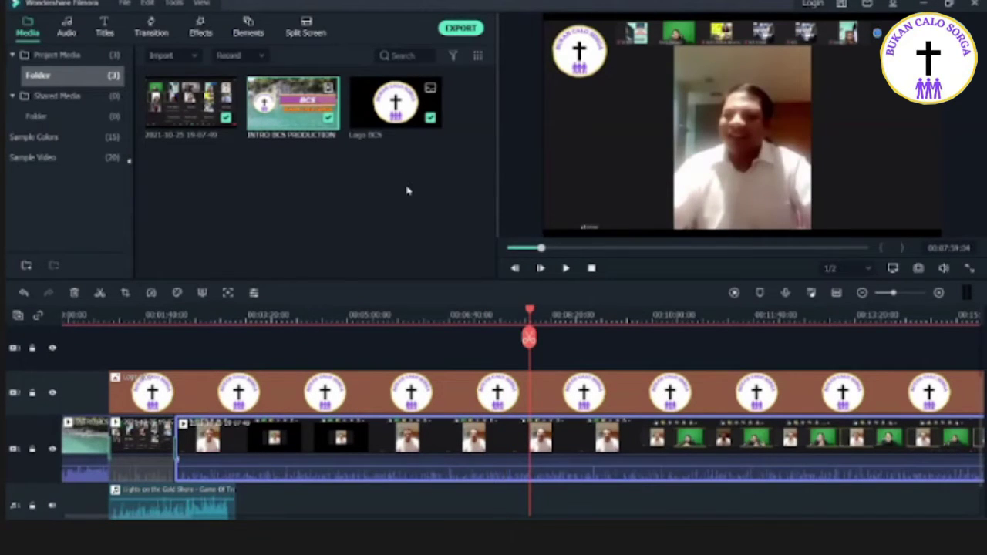
key(ctrl+b)
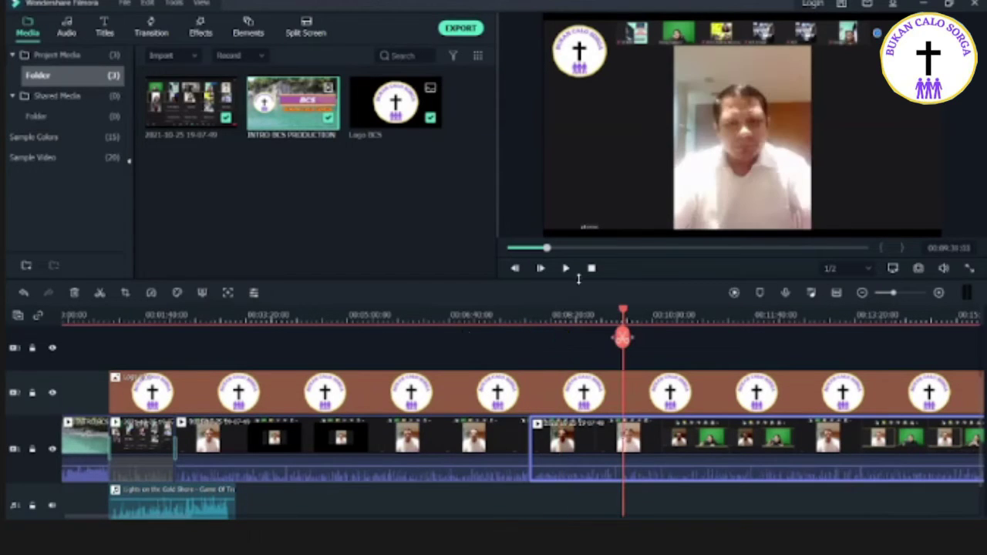
key(ctrl+b)
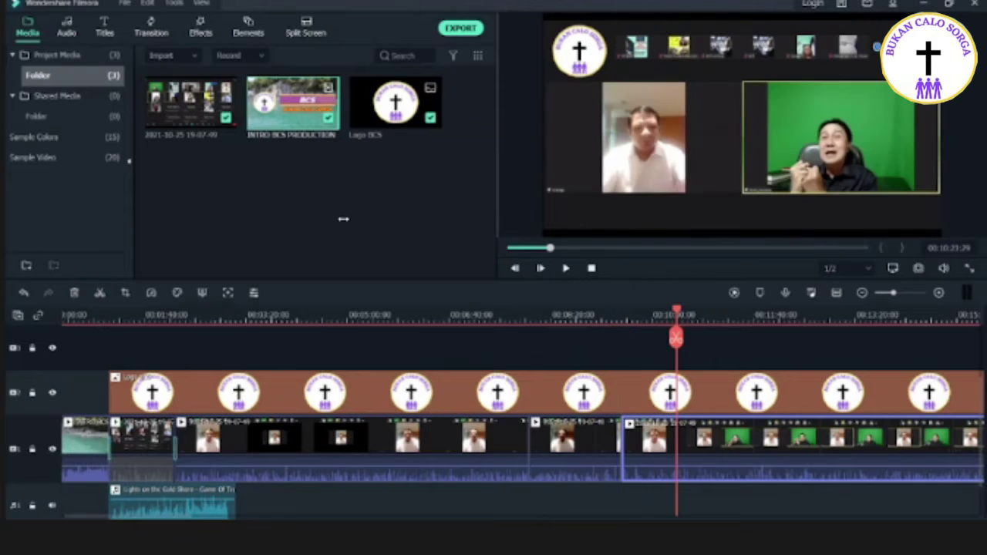
key(ctrl+b)
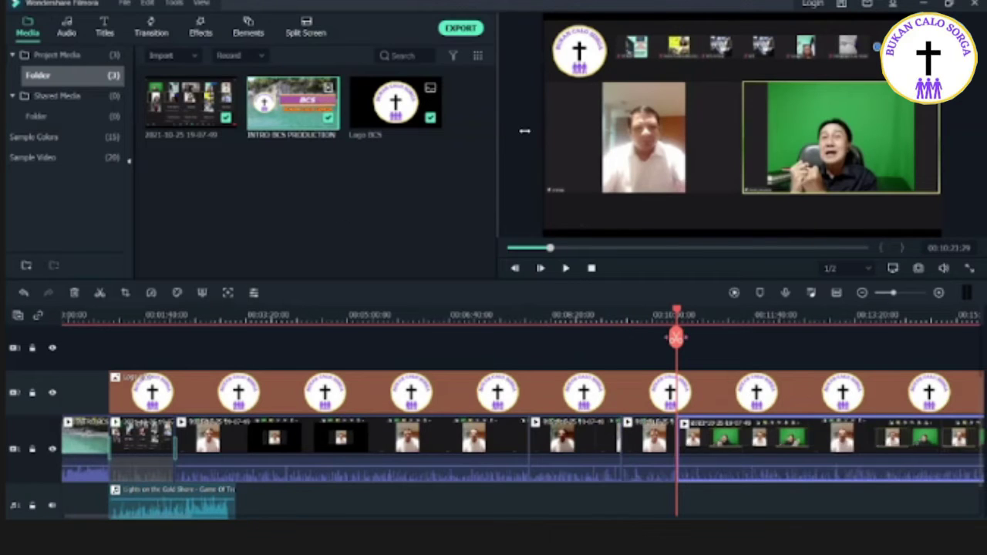
Step: Split the Logo BCS overlay at the cut at about 00:10:21
click(484, 341)
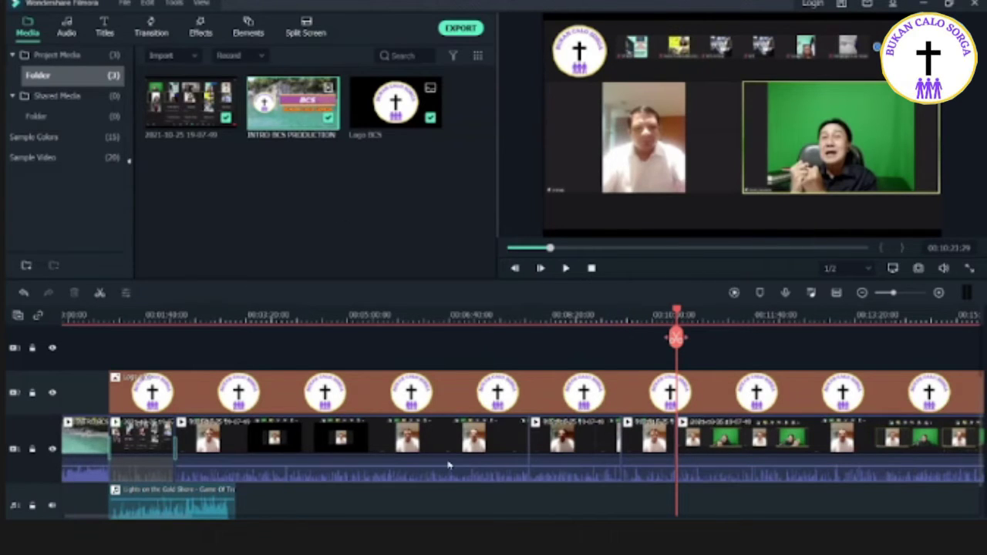
key(ctrl+b)
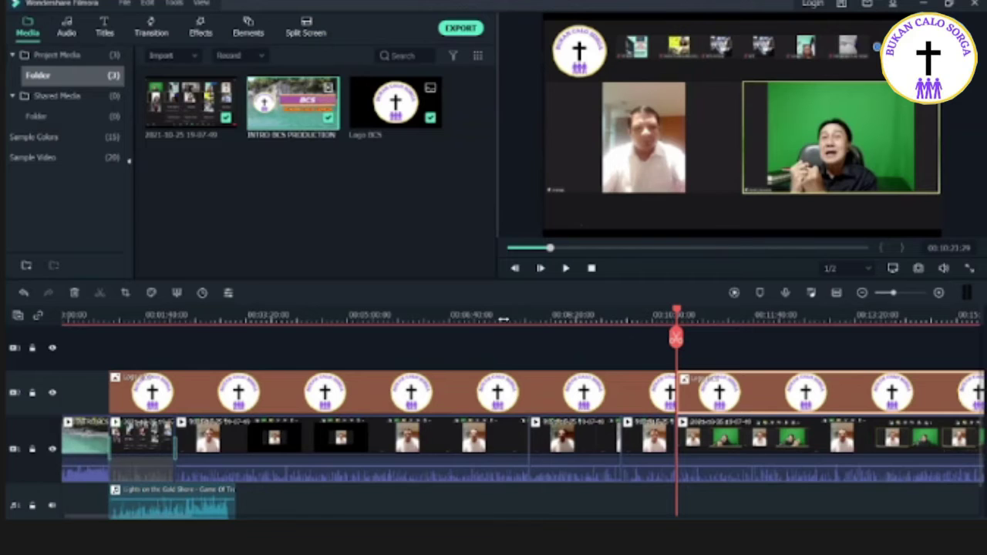
key(Delete)
mouse_move(538, 362)
mouse_down()
mouse_move(535, 371)
mouse_move(531, 359)
mouse_up()
drag(530, 360, 551, 458)
Step: Lock the Logo BCS track and unlock it again
scroll(529, 335, down, 6)
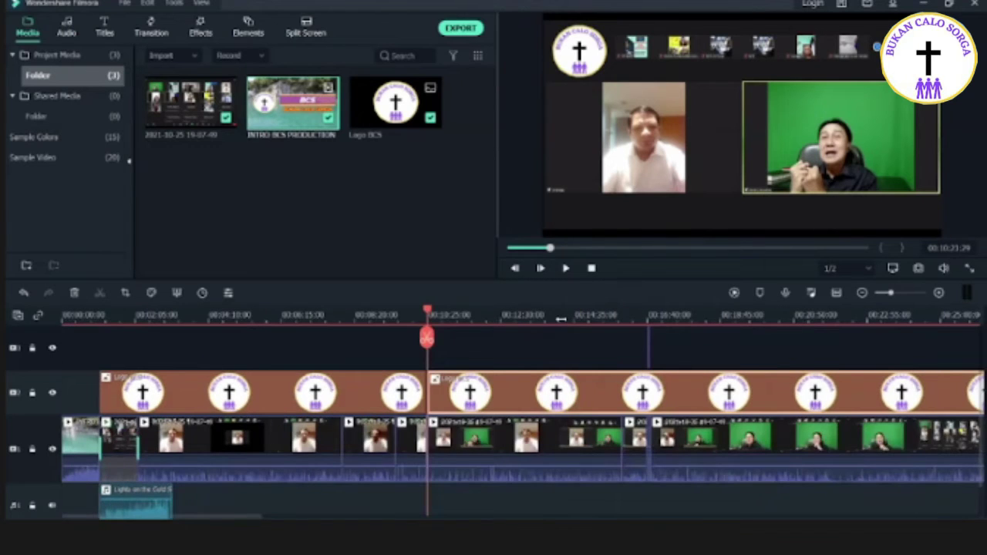
click(618, 346)
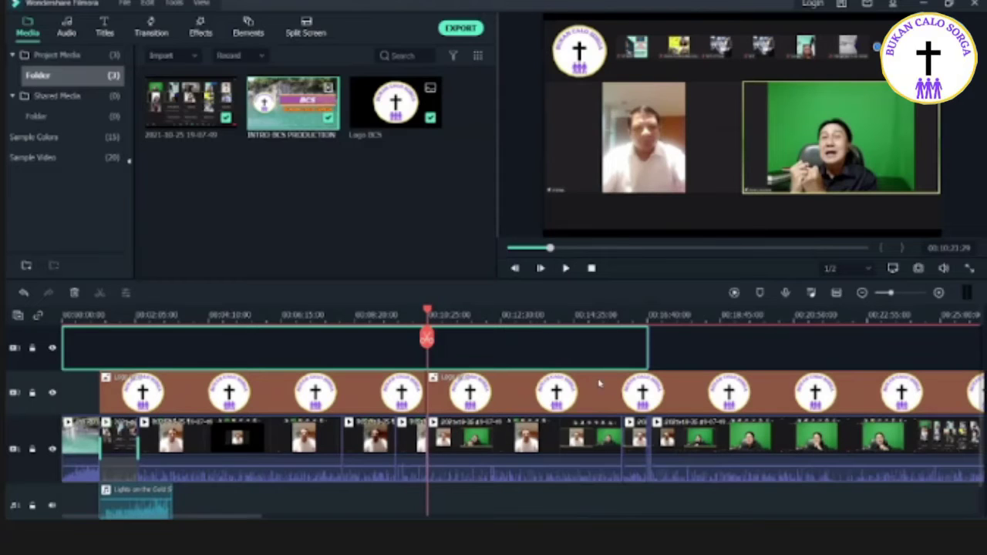
click(622, 407)
click(33, 392)
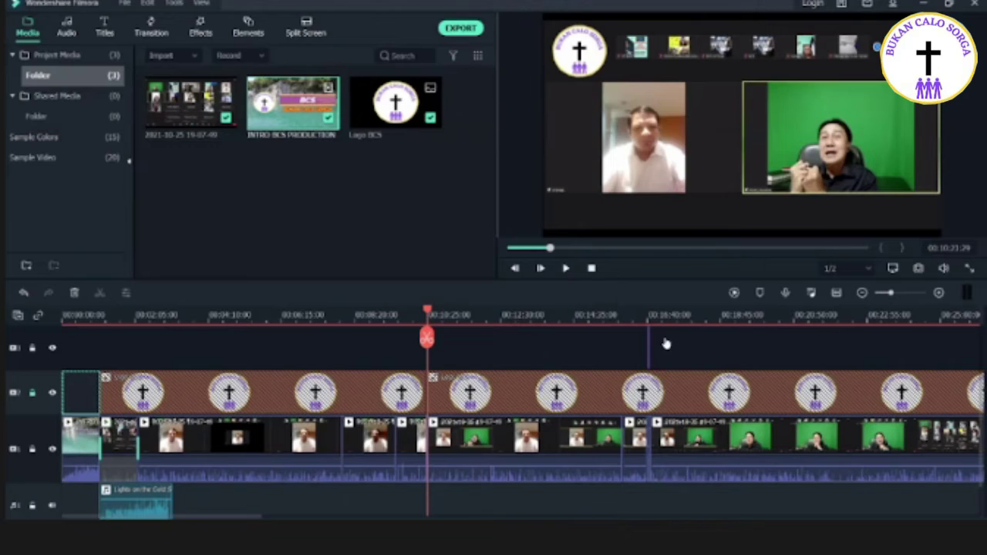
click(728, 395)
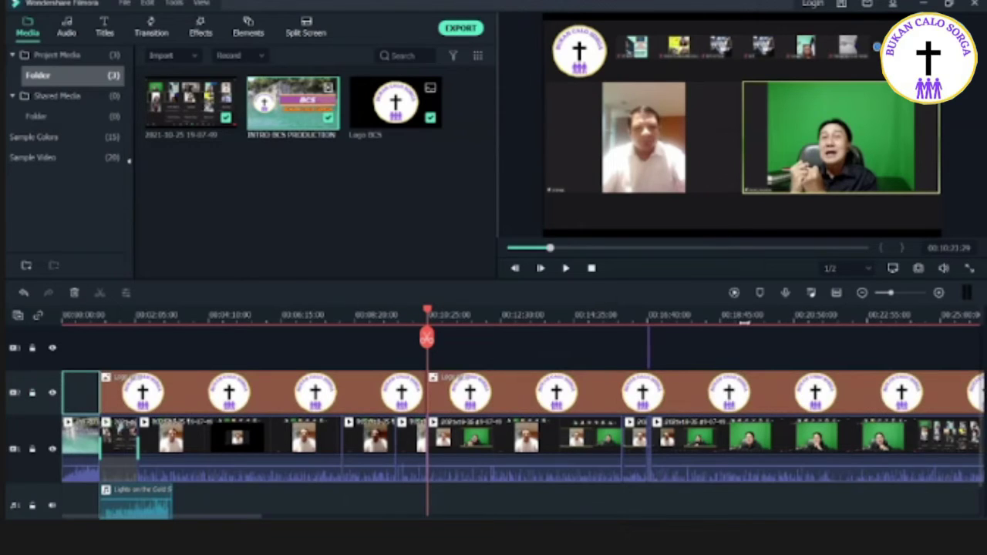
Step: Ripple delete the logo and meeting section from about 00:10:21 to 00:10:52 and paste the copied clips at the cut
click(443, 324)
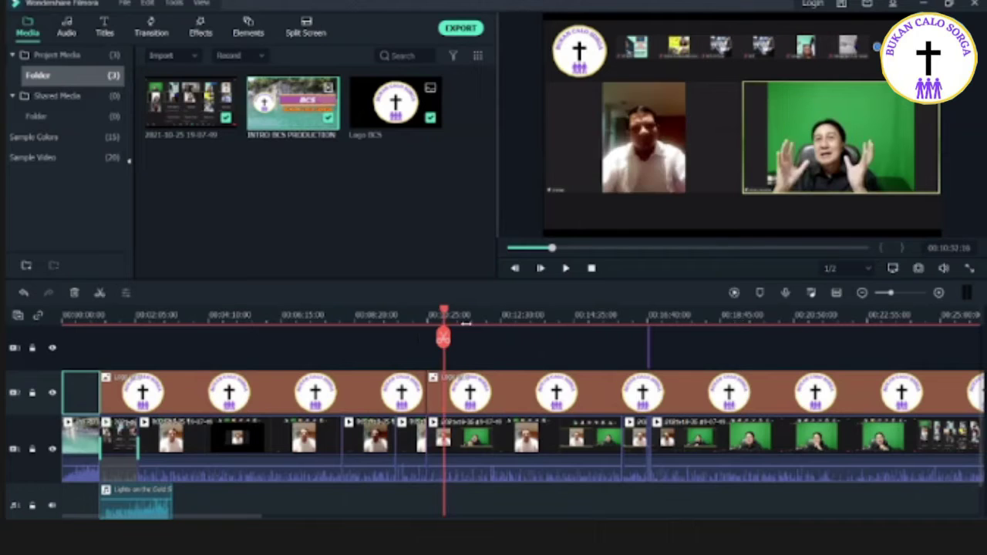
drag(465, 324, 524, 324)
click(444, 337)
click(371, 394)
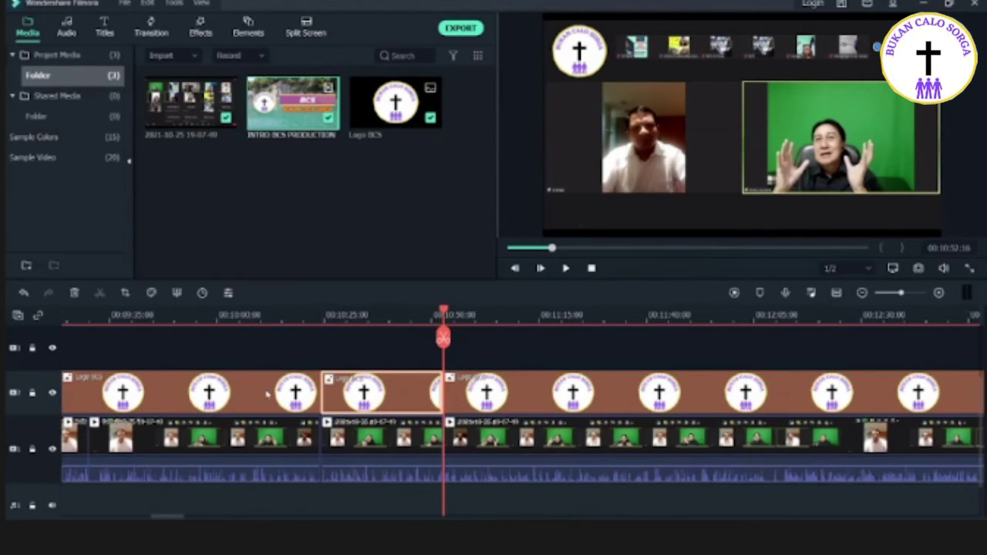
key(shift+Delete)
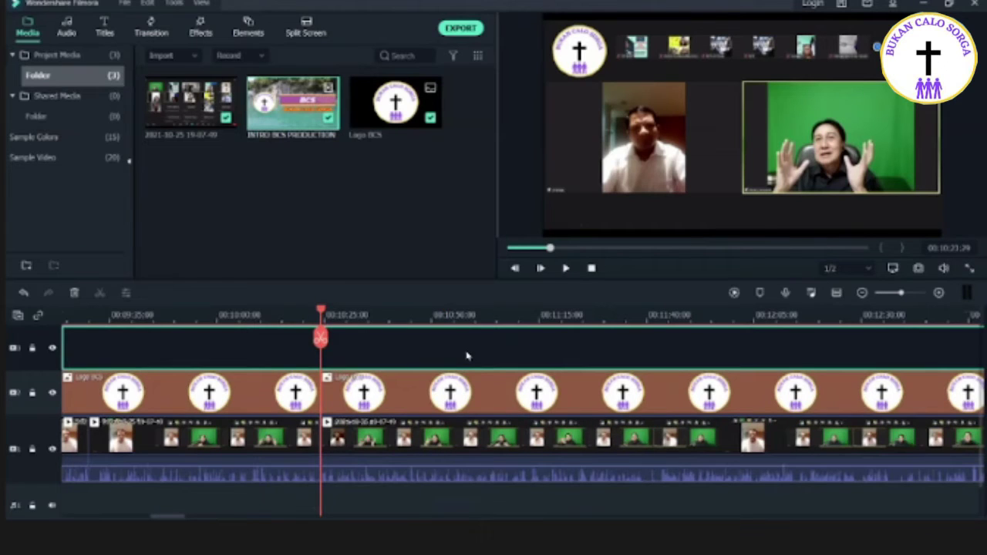
key(ctrl+v)
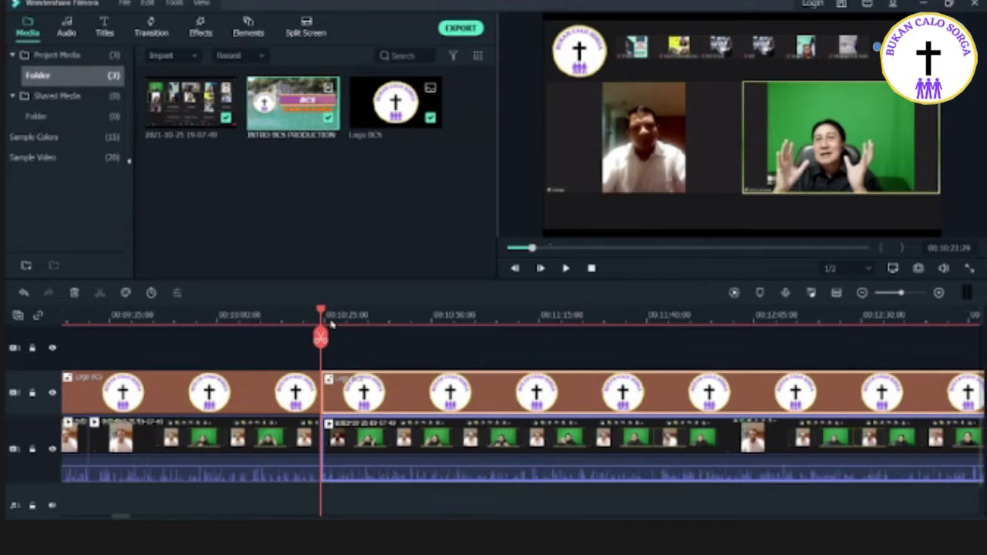
Step: Split the first meeting clip above the background music at 00:01:49:13
scroll(181, 400, up, 5)
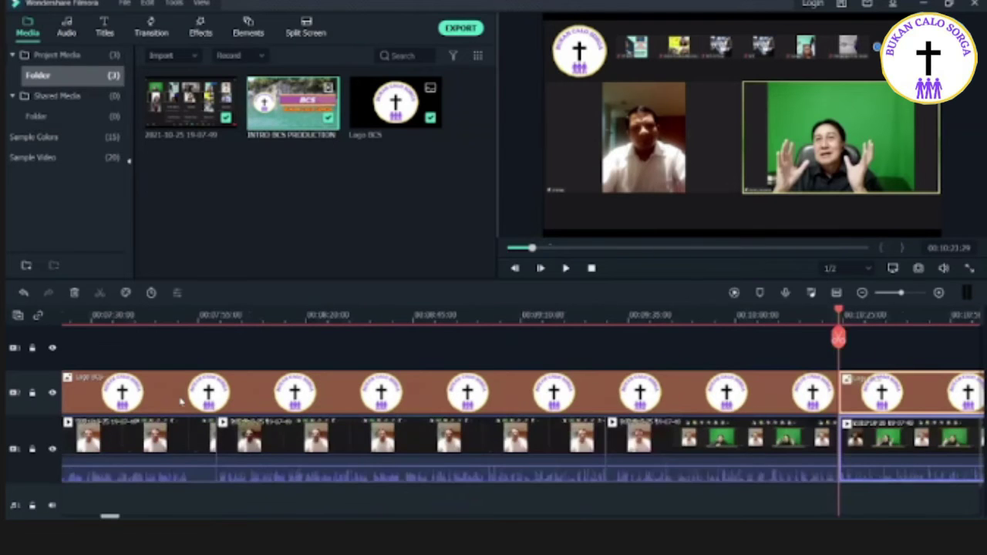
scroll(181, 400, up, 10)
scroll(34, 399, down, 2)
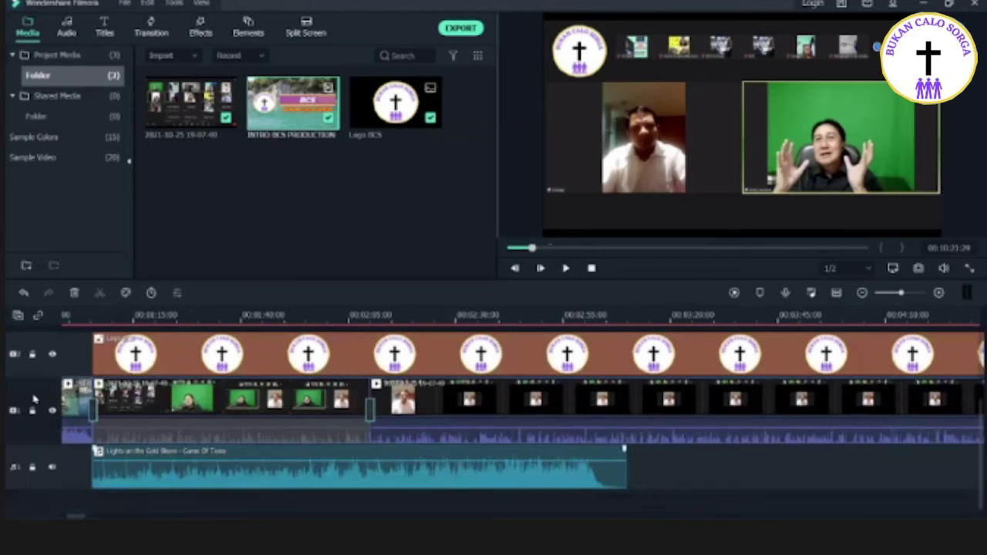
click(232, 467)
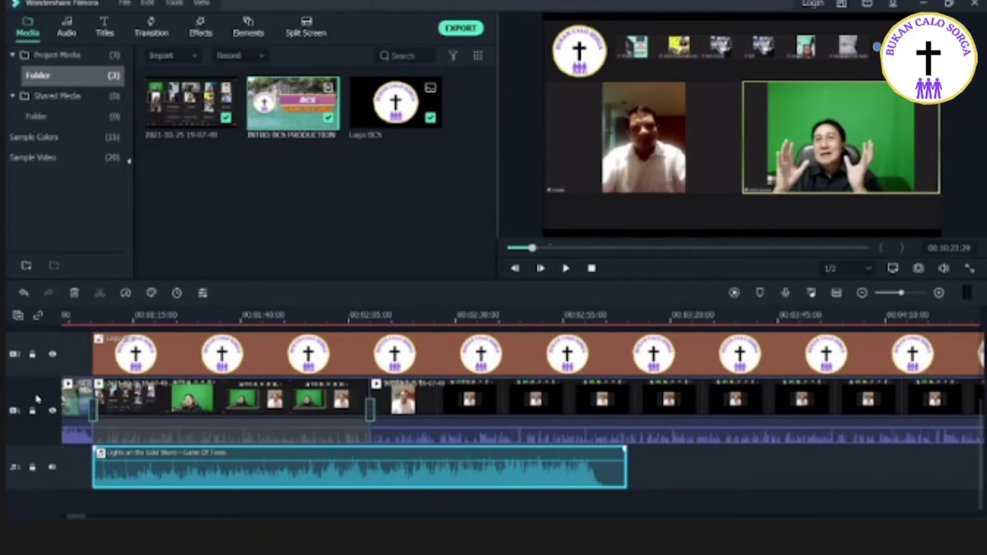
click(320, 315)
click(282, 409)
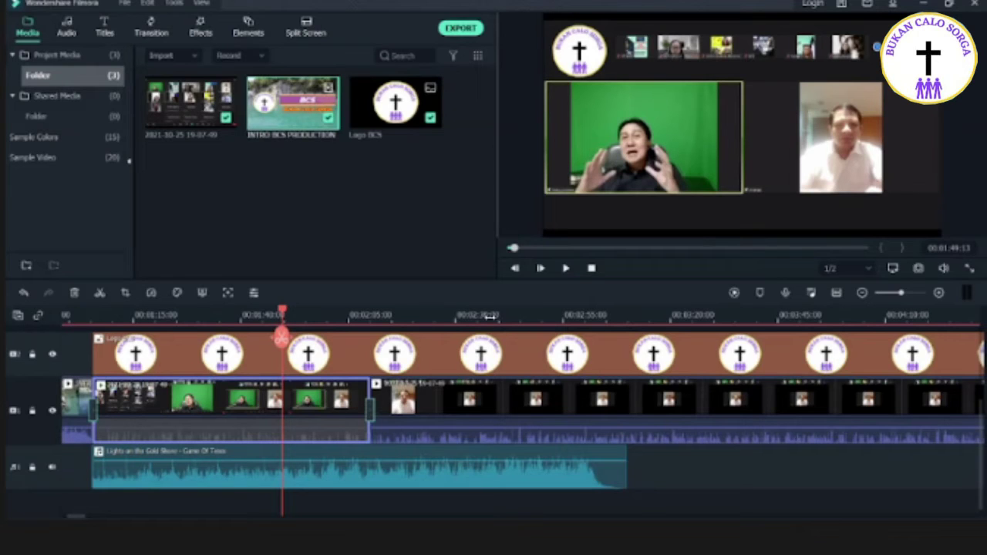
key(ctrl+b)
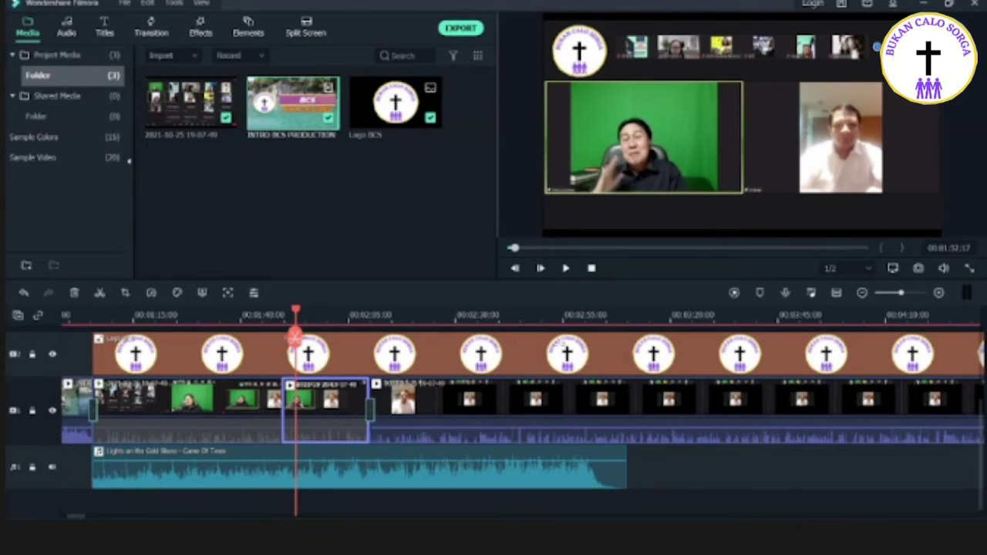
Step: Split the meeting clip and background music at 00:01:52:17, and the music and Logo BCS overlay at 00:01:49:13
click(295, 338)
click(252, 414)
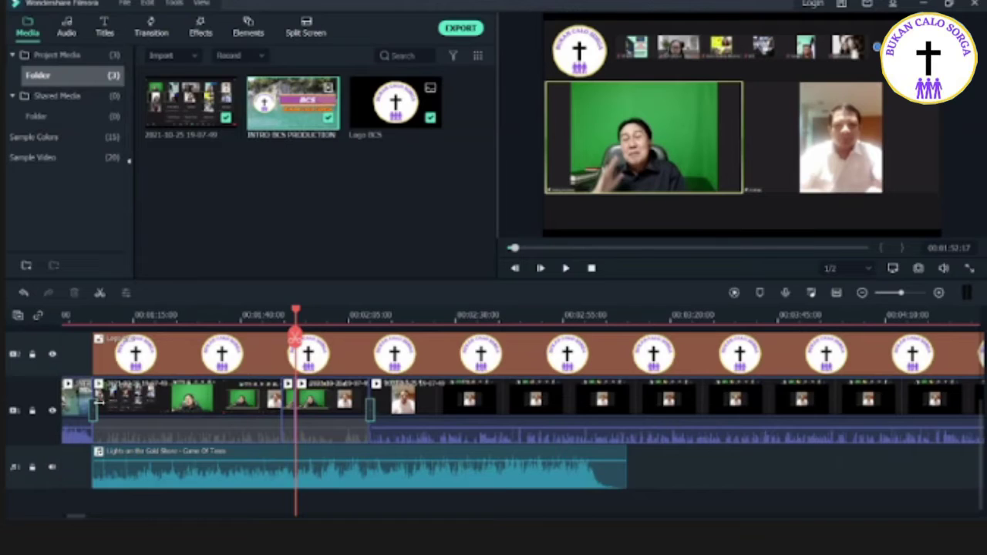
click(112, 463)
key(ctrl+b)
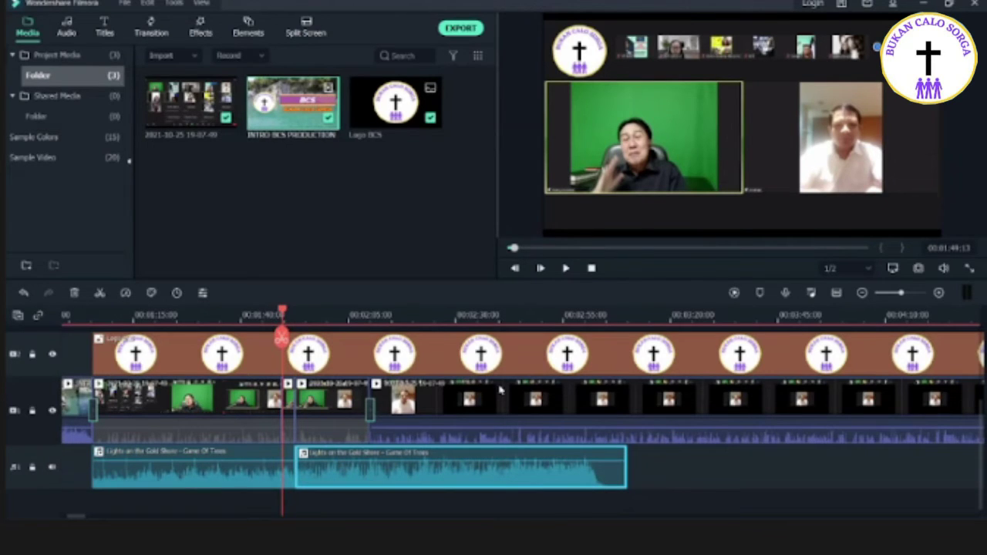
key(ctrl+b)
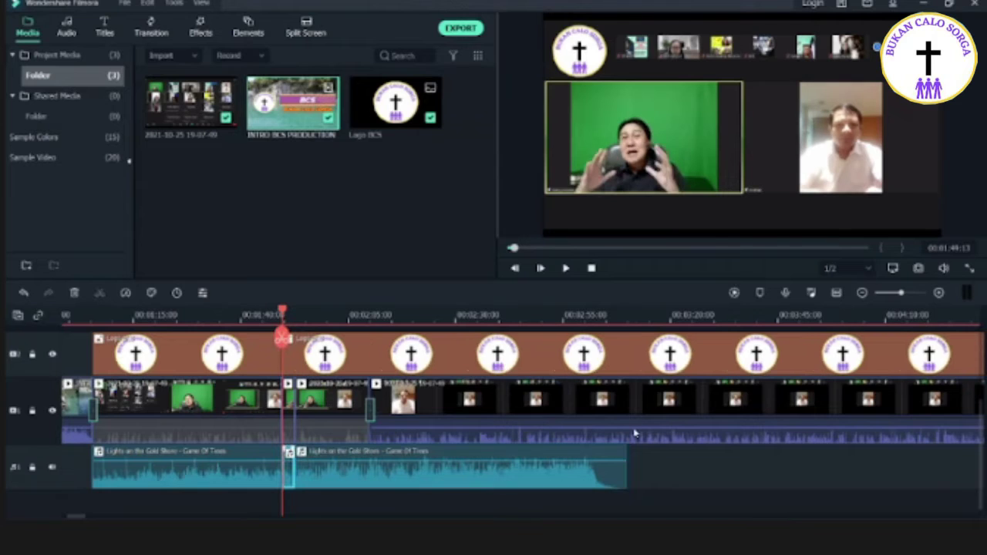
Step: Try to delete the short meeting segment after 00:01:49:13 together with the music segment below it, and undo the deletion
click(442, 330)
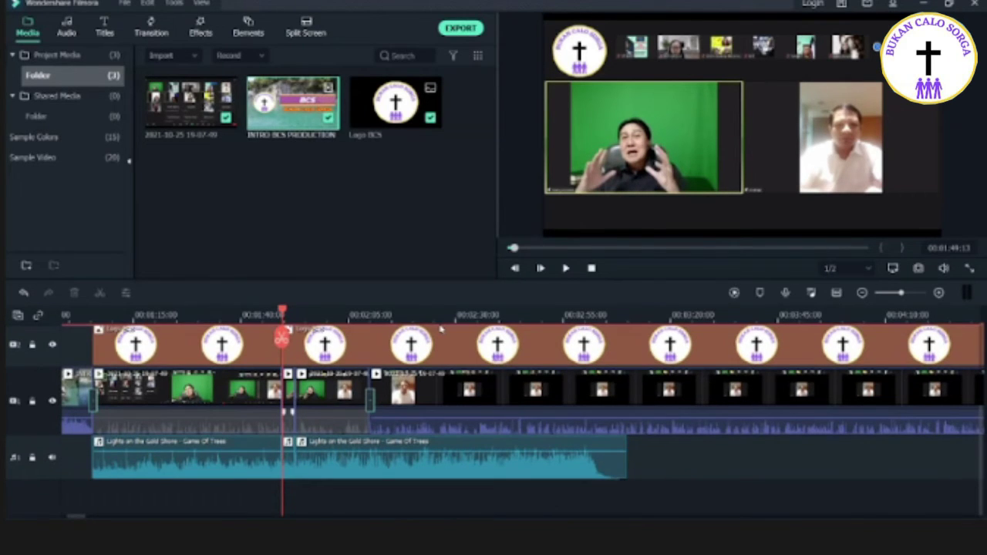
click(289, 457)
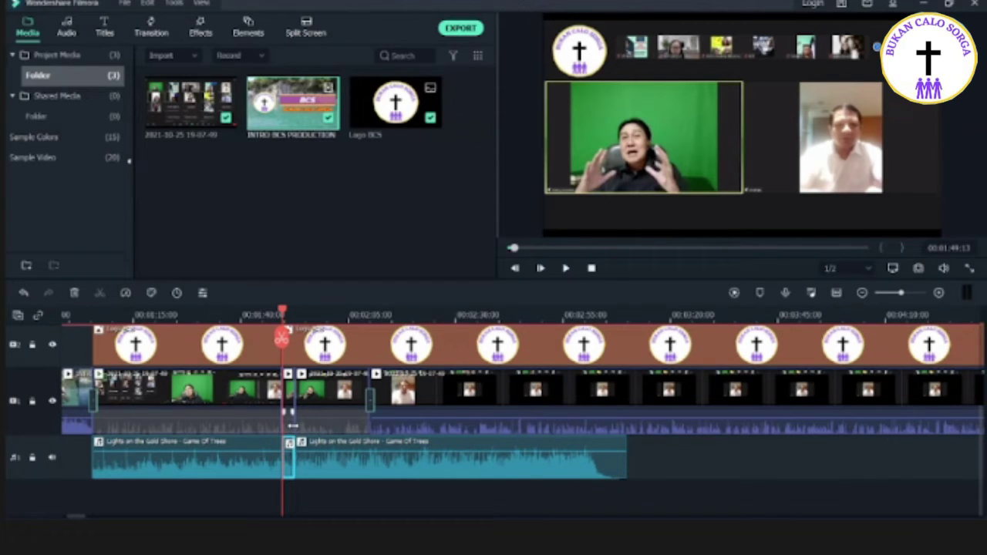
shift+click(292, 425)
click(363, 458)
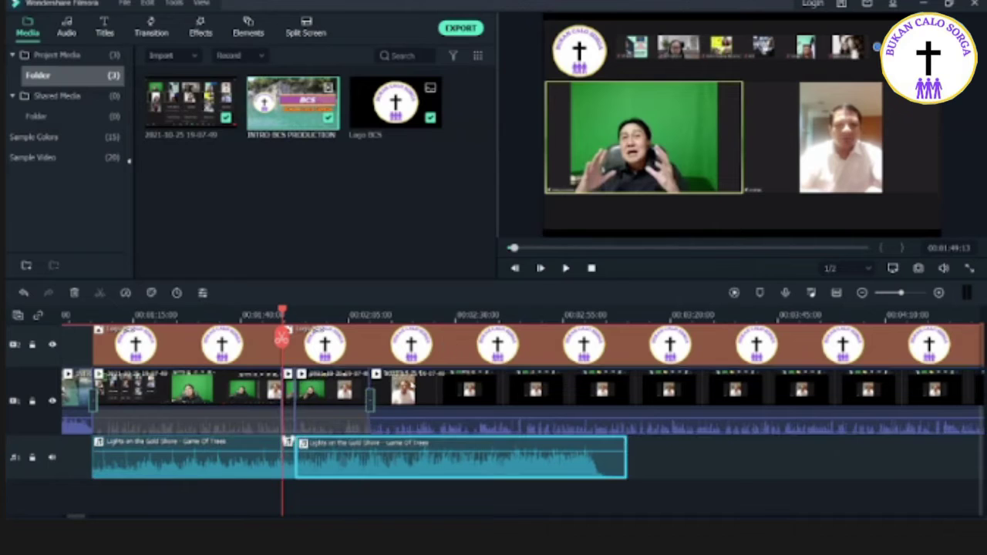
click(289, 458)
click(290, 420)
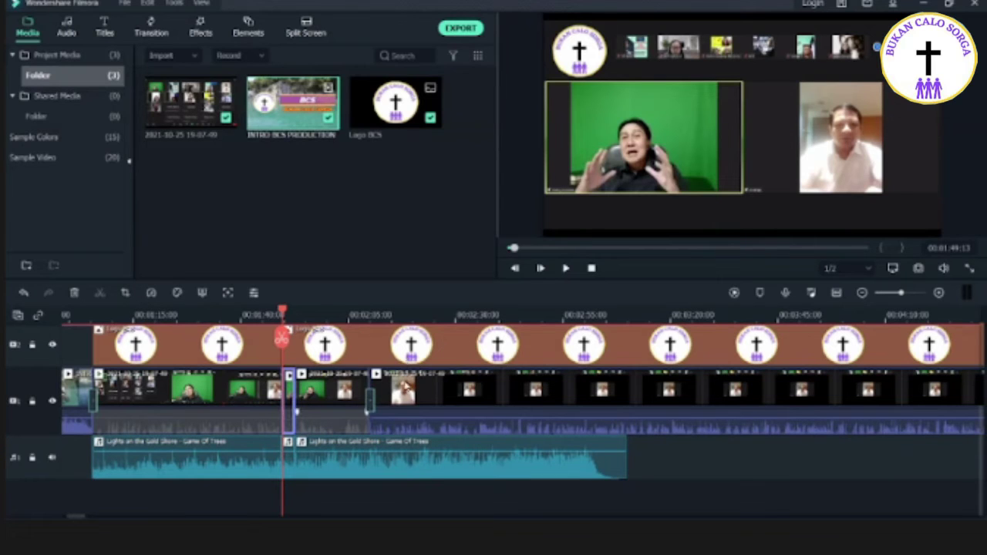
click(290, 461)
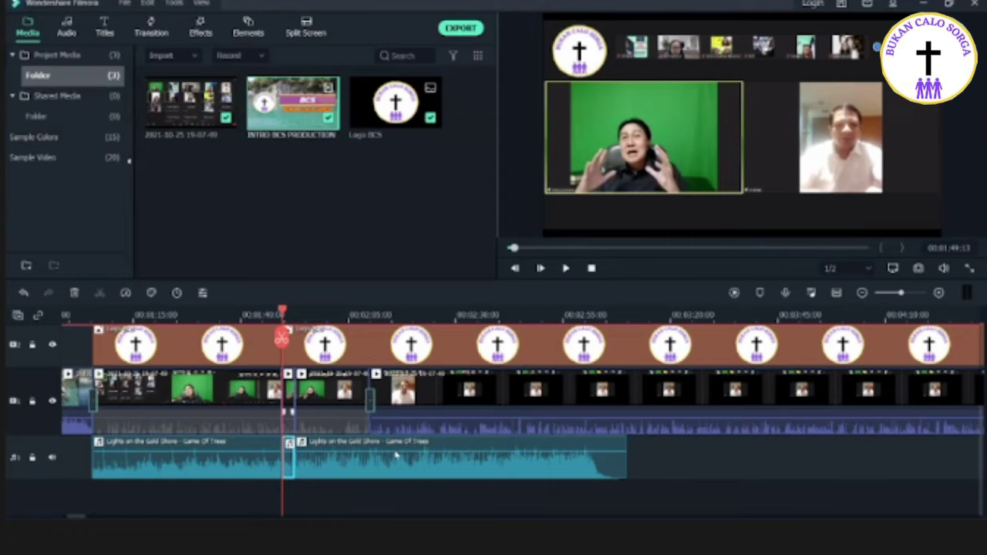
key(Delete)
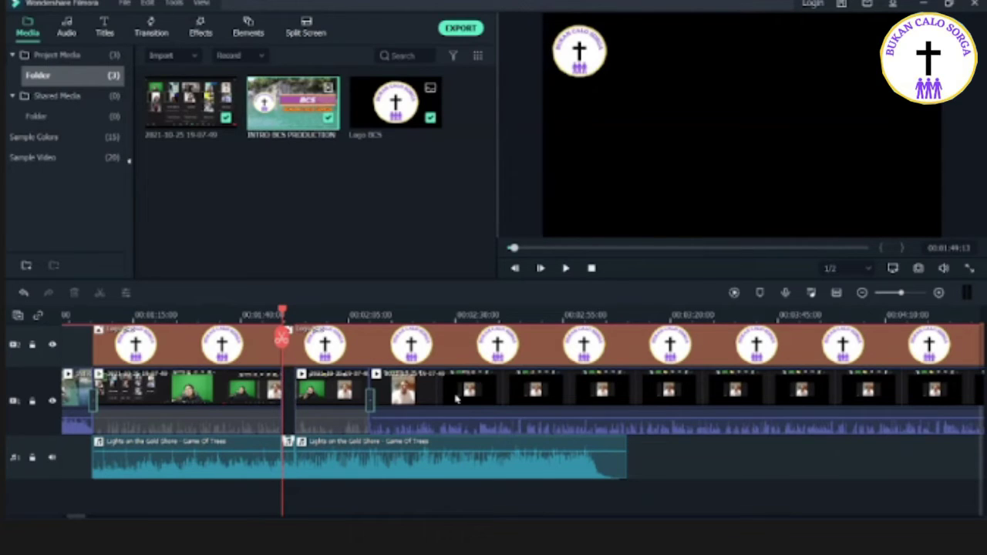
click(290, 461)
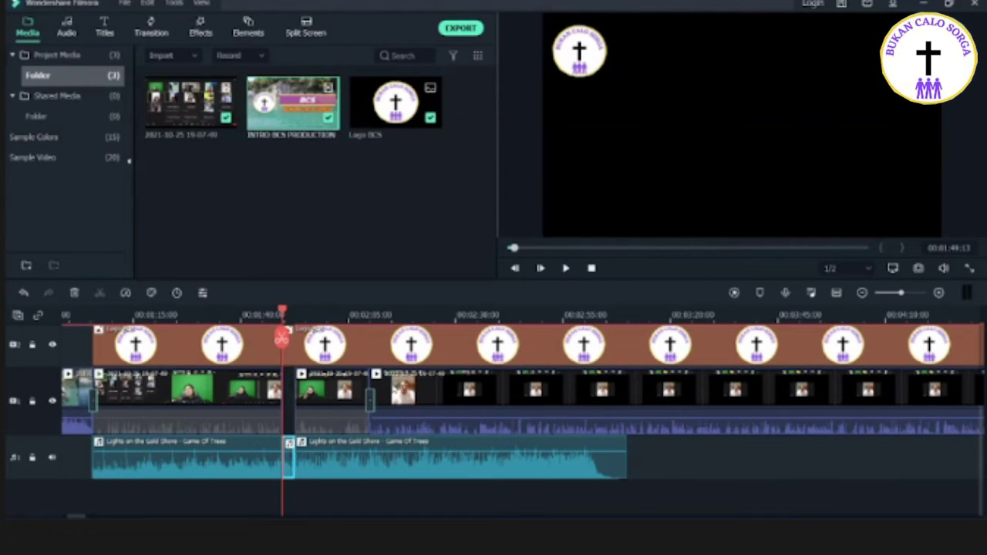
key(ctrl+z)
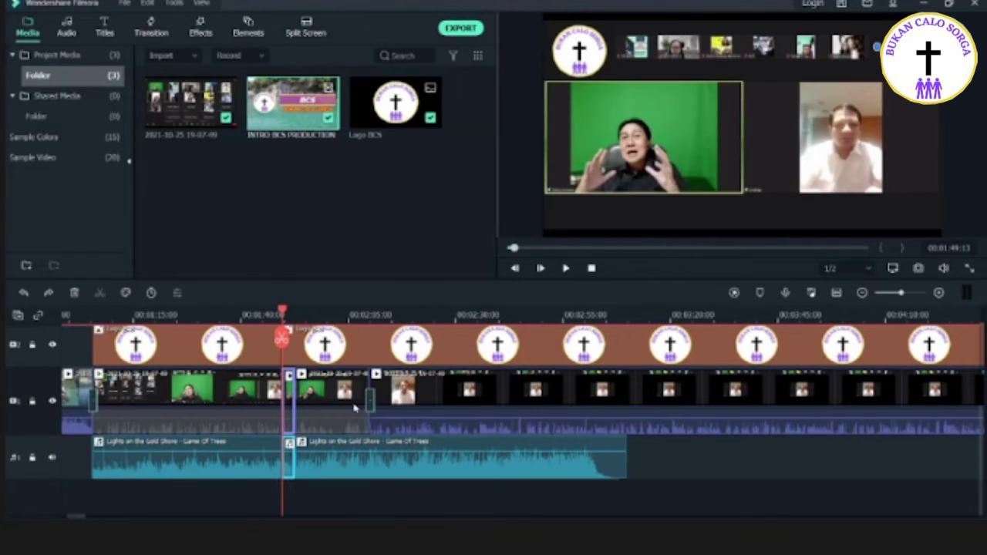
Step: Lock the background music track
click(291, 479)
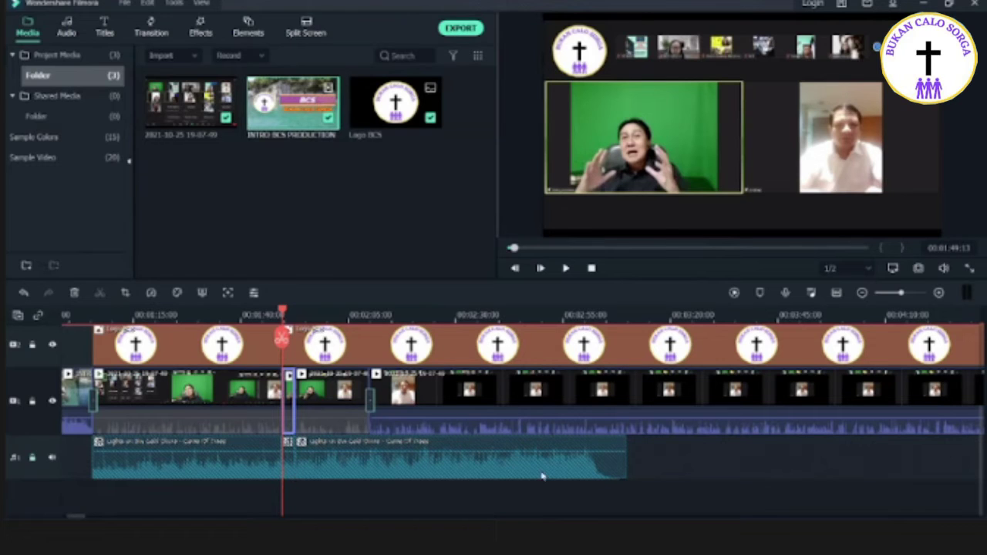
Step: Delete the short meeting segment between 00:01:49:13 and 00:01:52:17 and move the two following meeting clips earlier to close the gap
key(Delete)
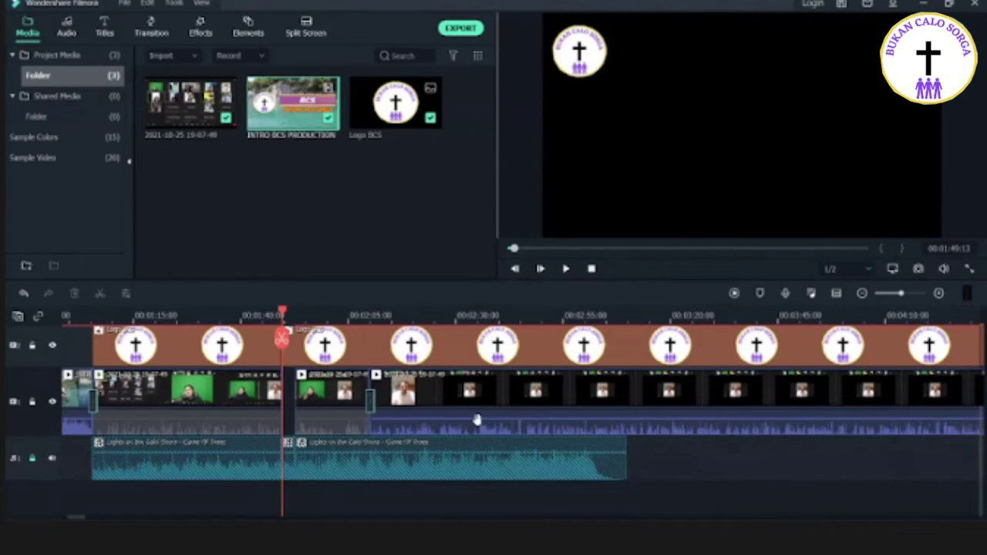
click(290, 401)
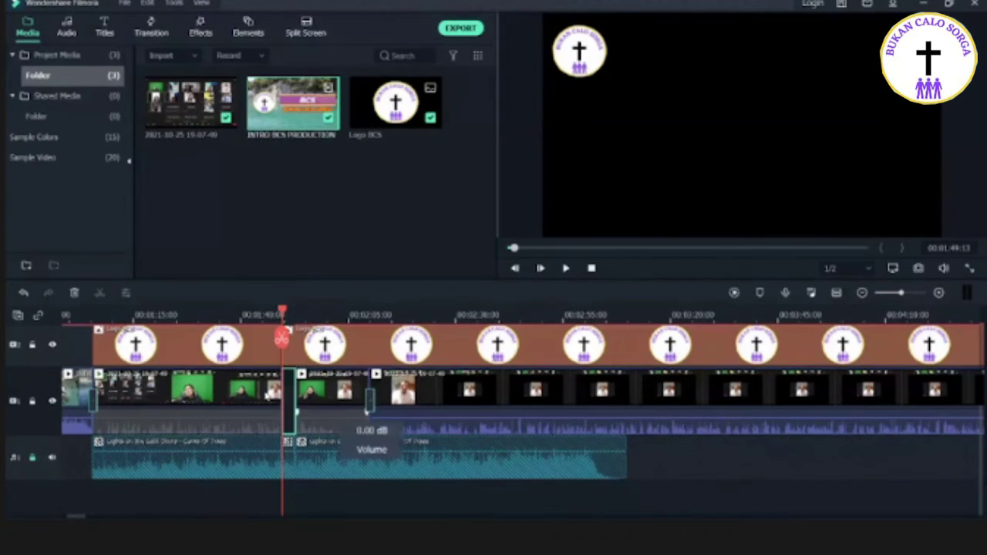
click(302, 407)
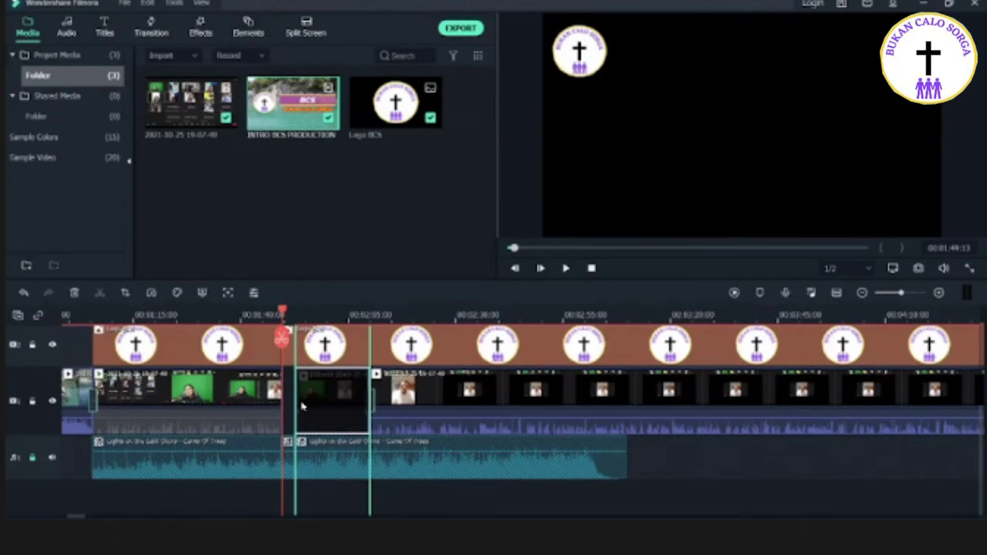
drag(302, 406, 288, 405)
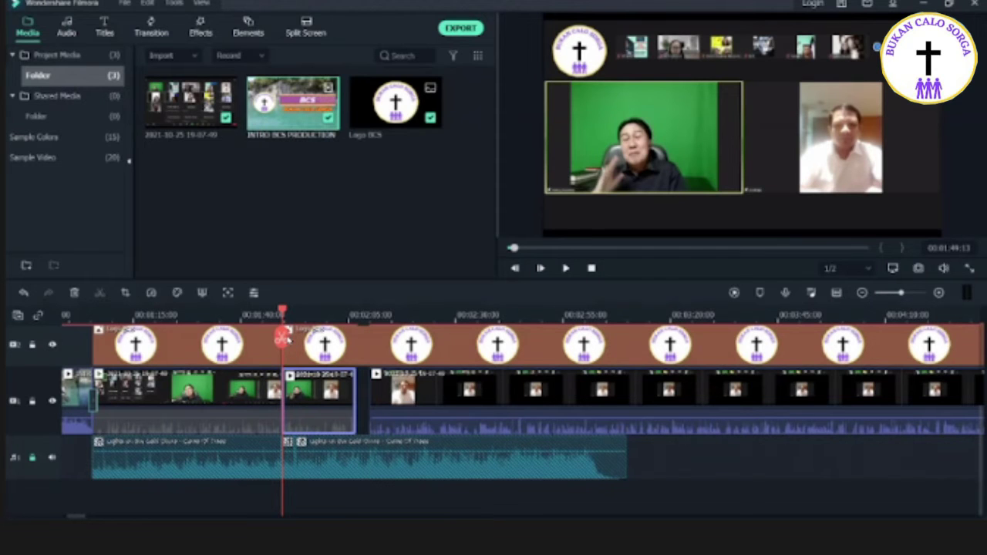
scroll(287, 339, up, 3)
key(ctrl+z)
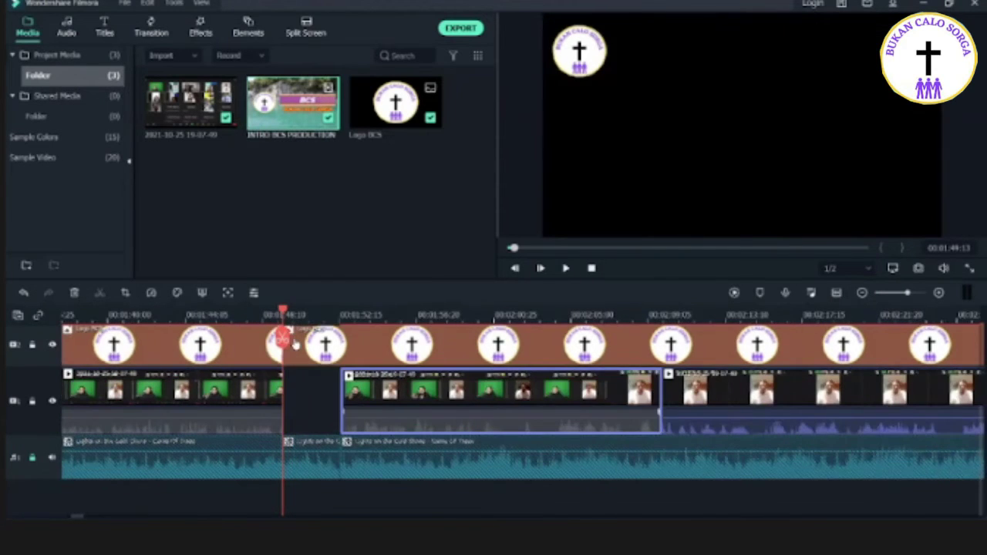
drag(352, 421, 294, 421)
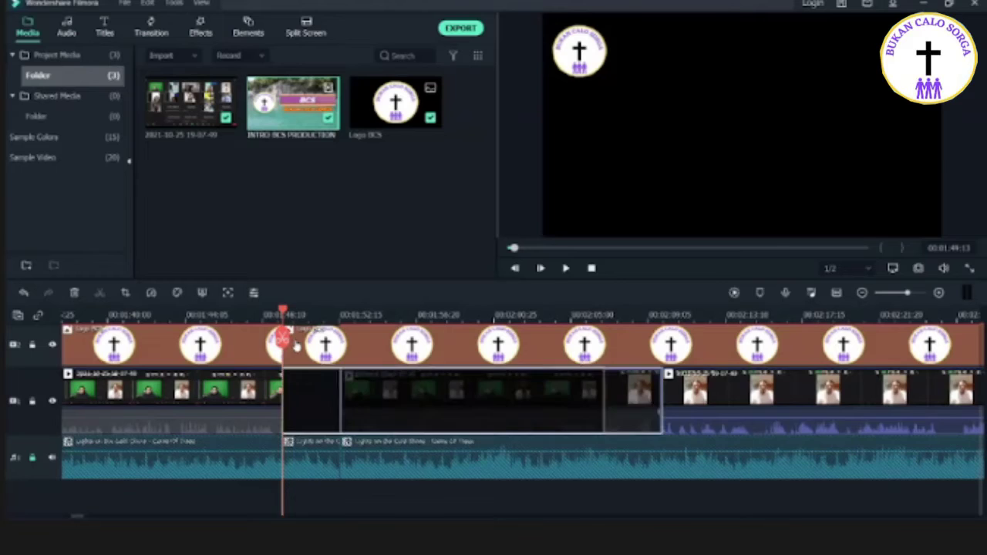
drag(679, 420, 633, 421)
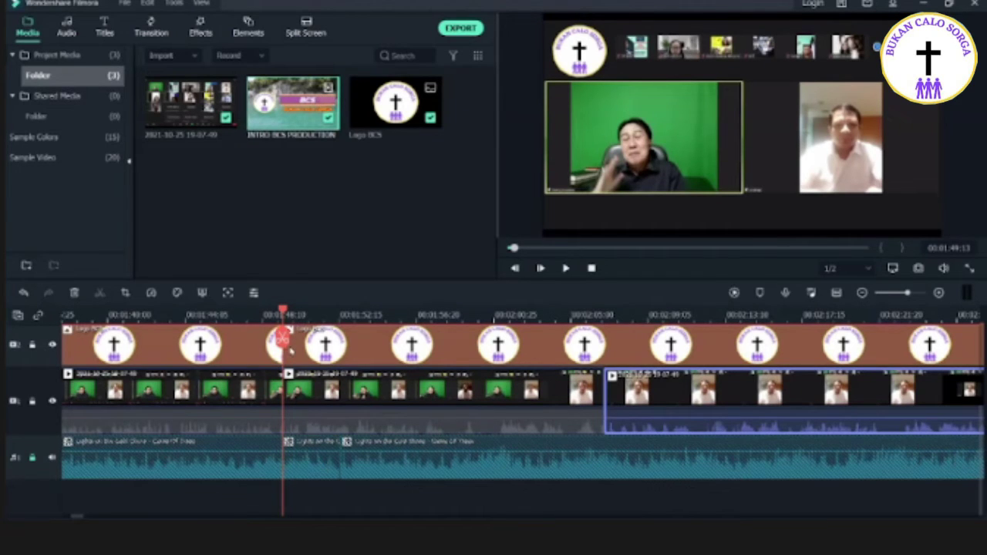
Step: Examine the Undo, Redo, Cut, Copy and Paste editing commands and their shortcuts for the selected meeting clip
scroll(294, 342, down, 2)
scroll(294, 342, down, 2)
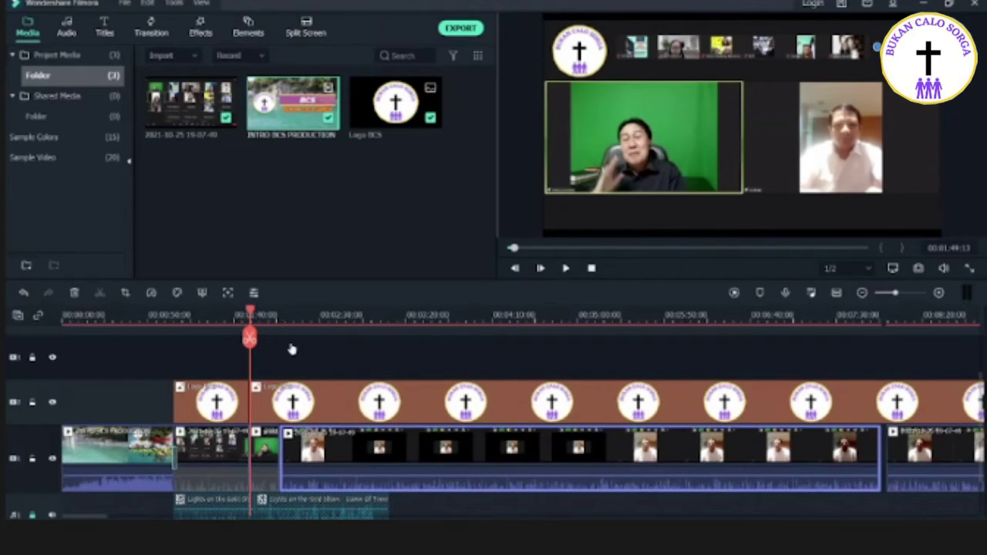
right_click(292, 474)
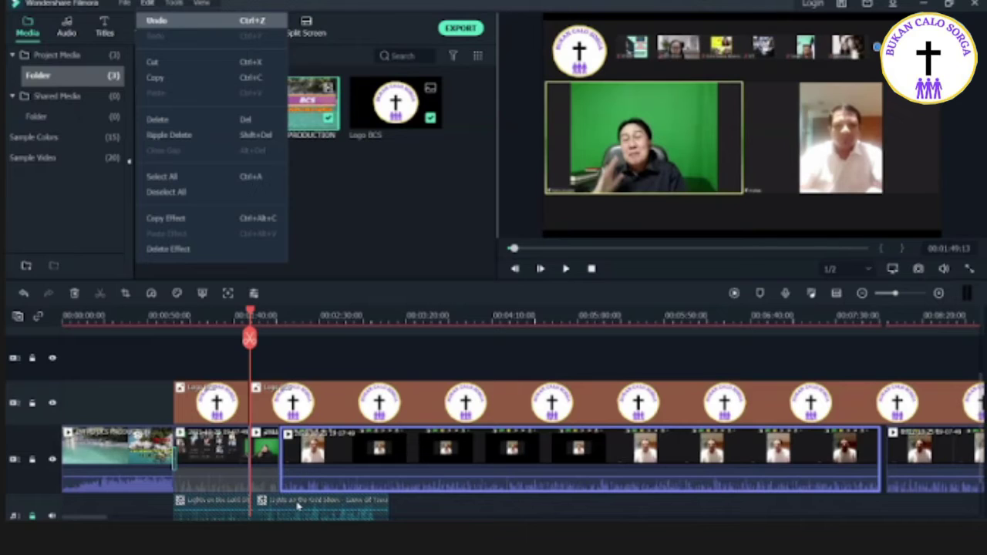
key(Down)
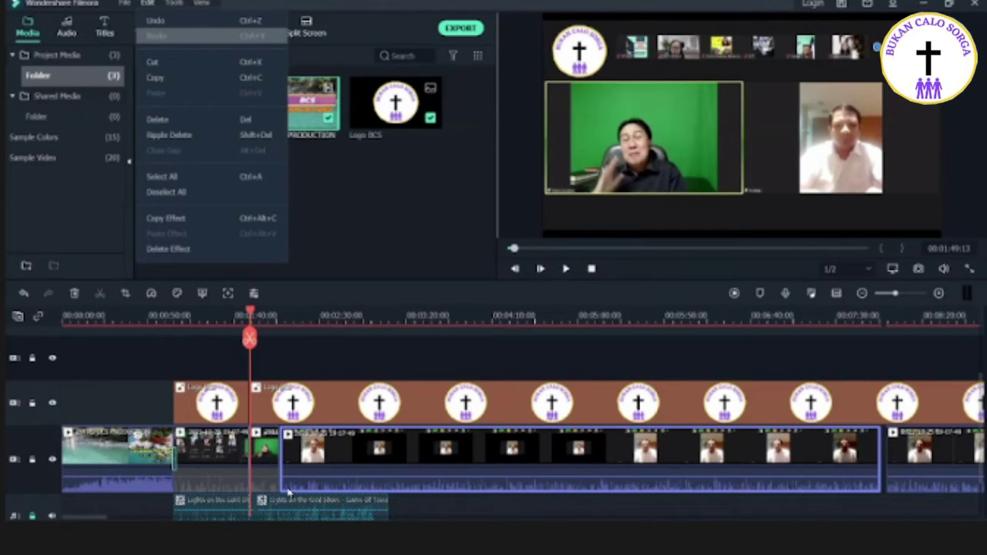
key(Up)
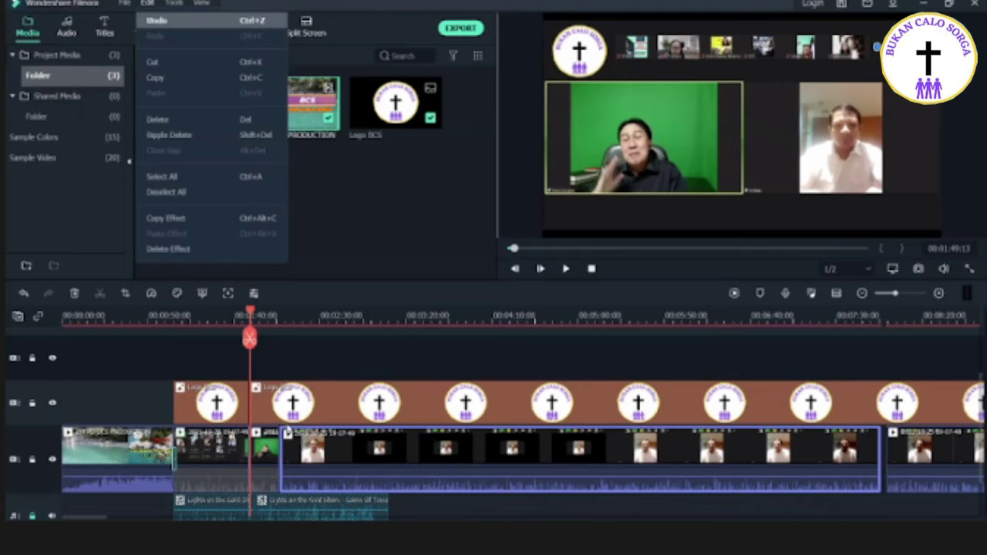
key(Down)
key(Down)
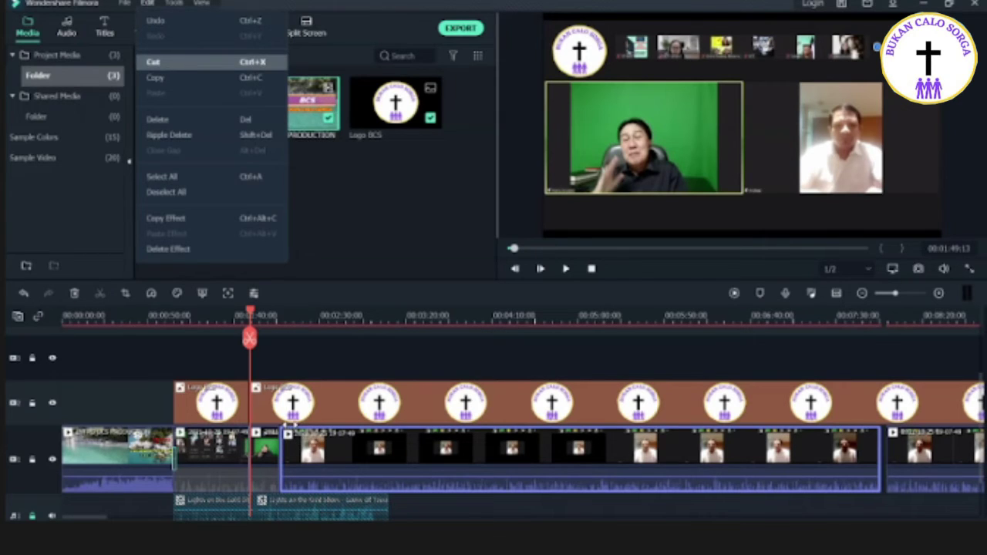
key(Up)
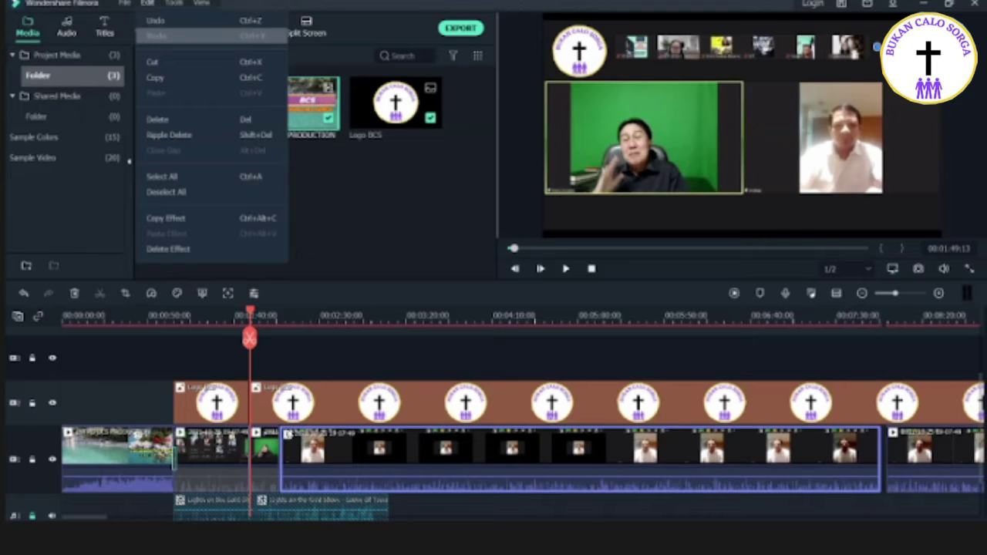
key(Down)
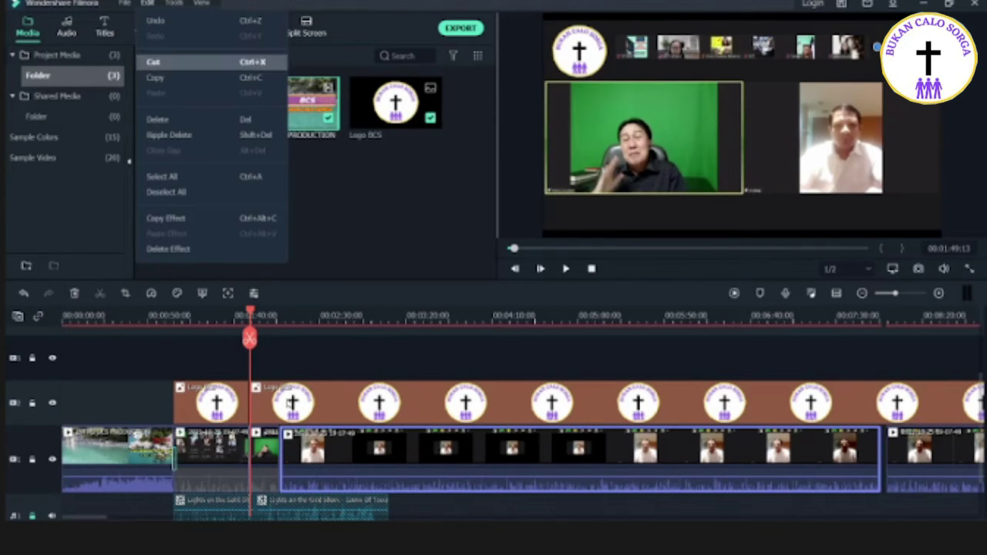
key(Down)
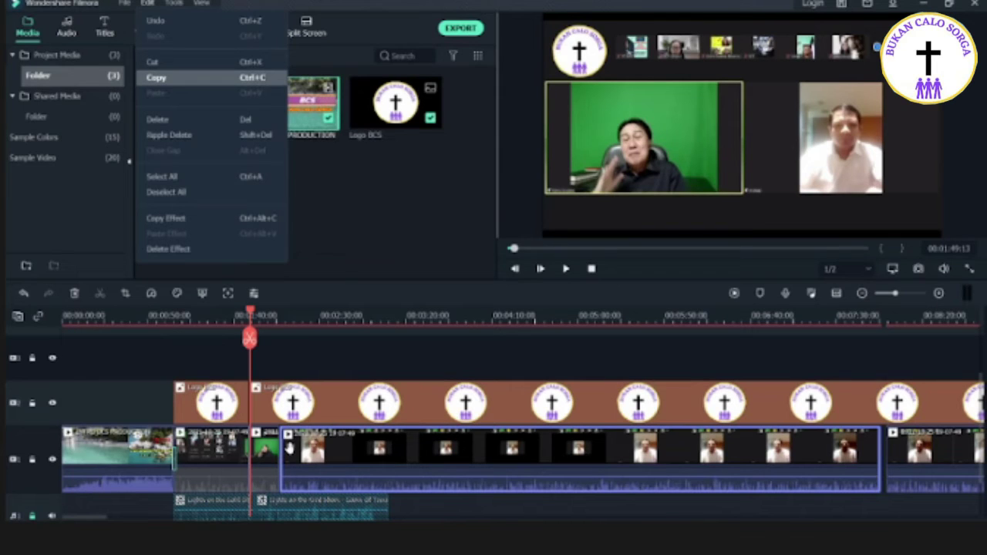
key(Down)
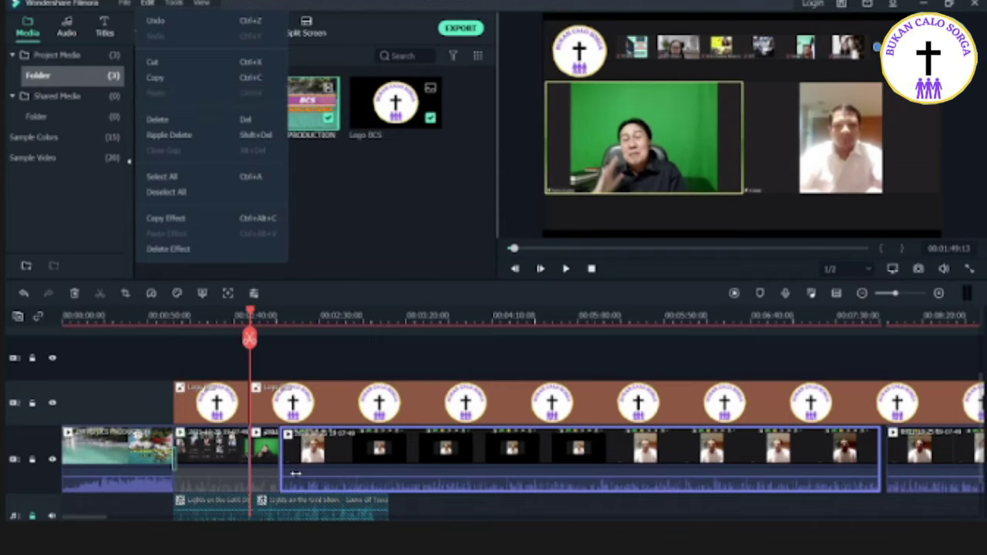
key(Down)
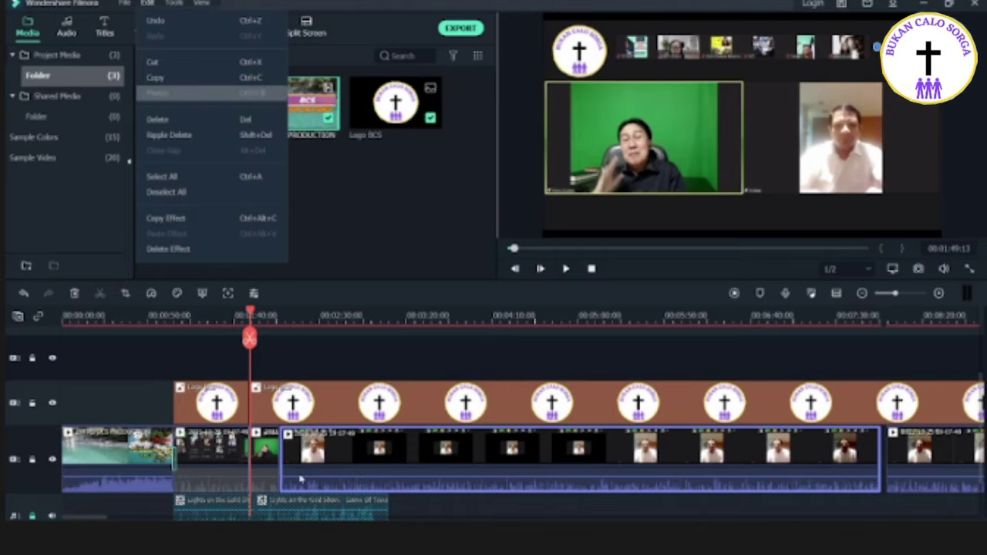
key(Up)
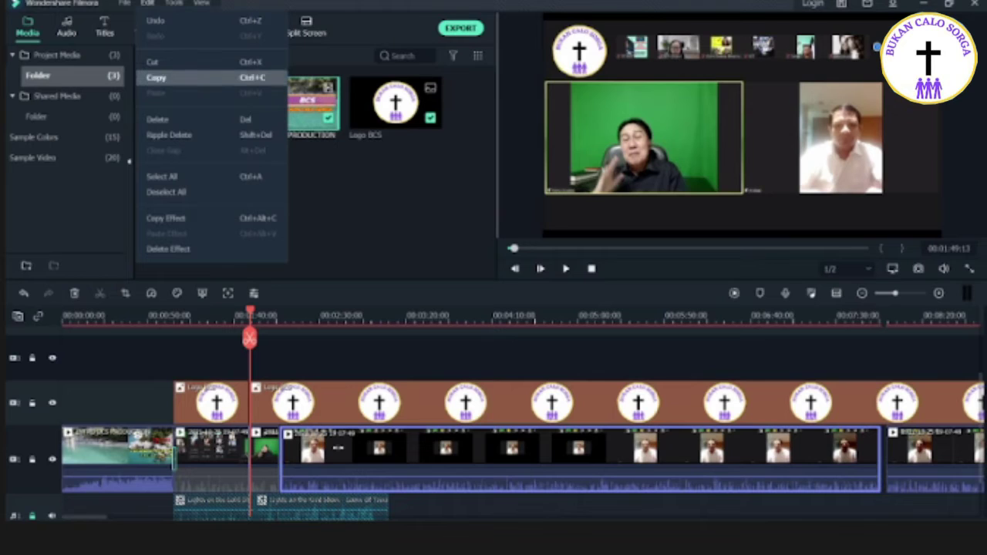
click(529, 296)
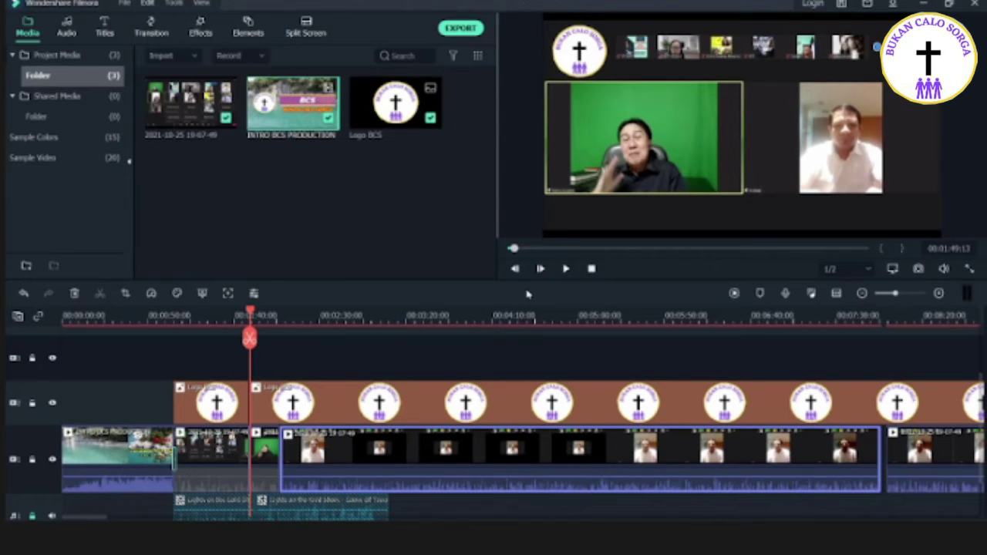
Step: Undo the meeting clip moves and the deletion of the short meeting segment after 00:01:49:13
scroll(529, 295, down, 2)
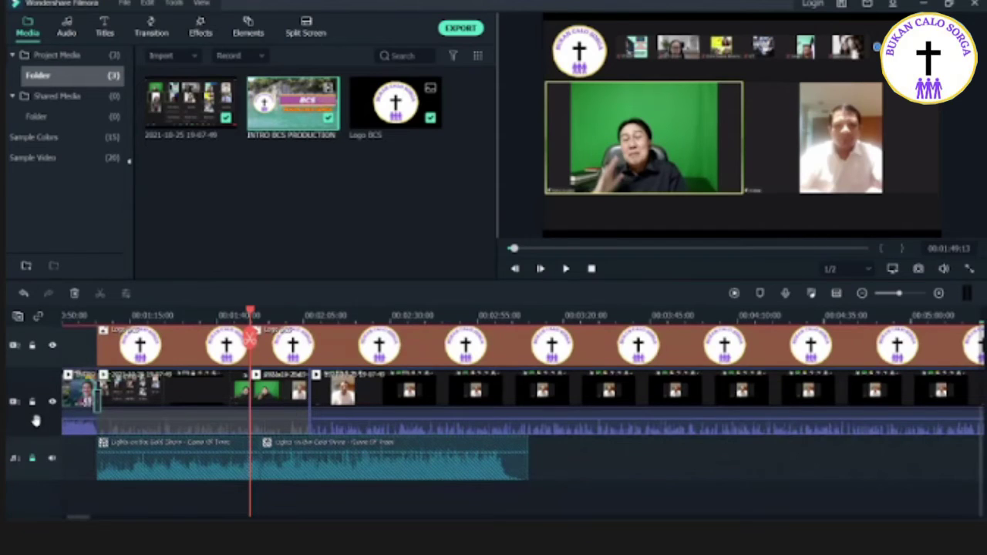
key(ctrl+z)
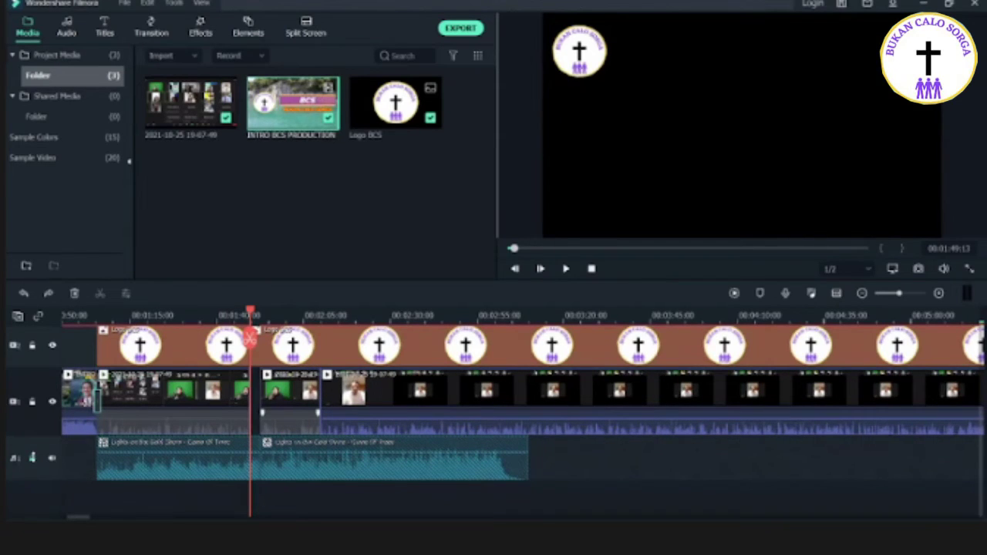
key(ctrl+z)
key(ctrl+z)
key(ctrl+z)
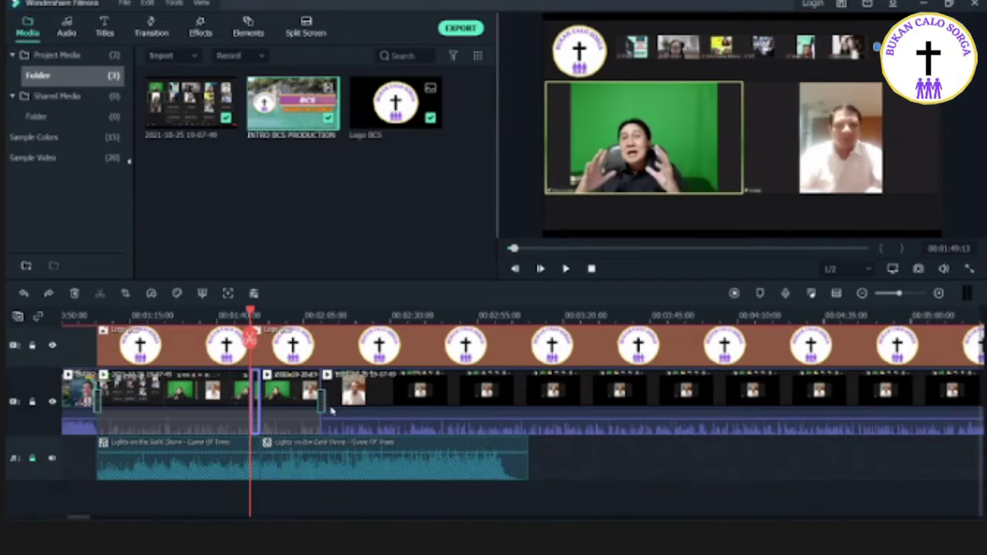
scroll(295, 399, down, 5)
scroll(293, 398, down, 1)
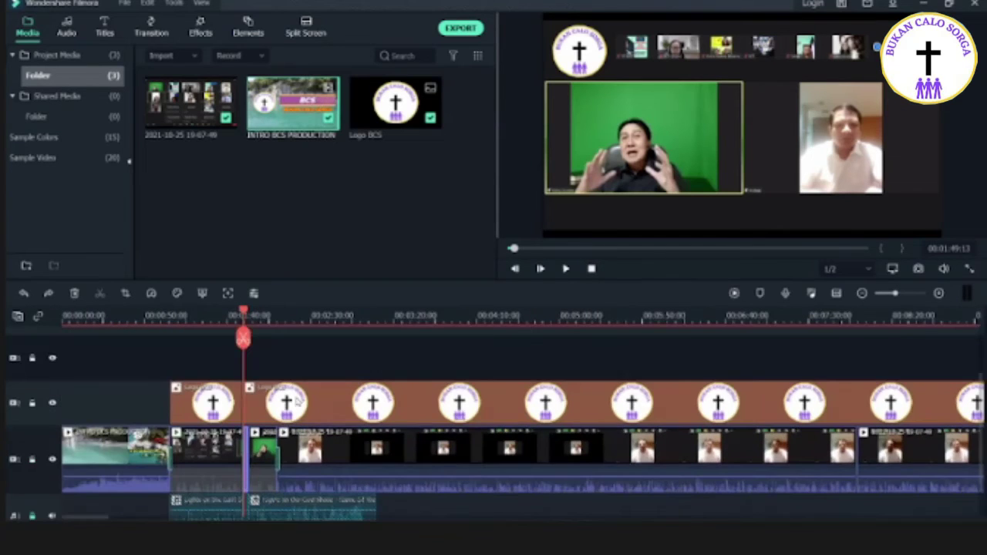
Step: Lock the logo overlay track
scroll(297, 402, up, 1)
scroll(301, 403, down, 2)
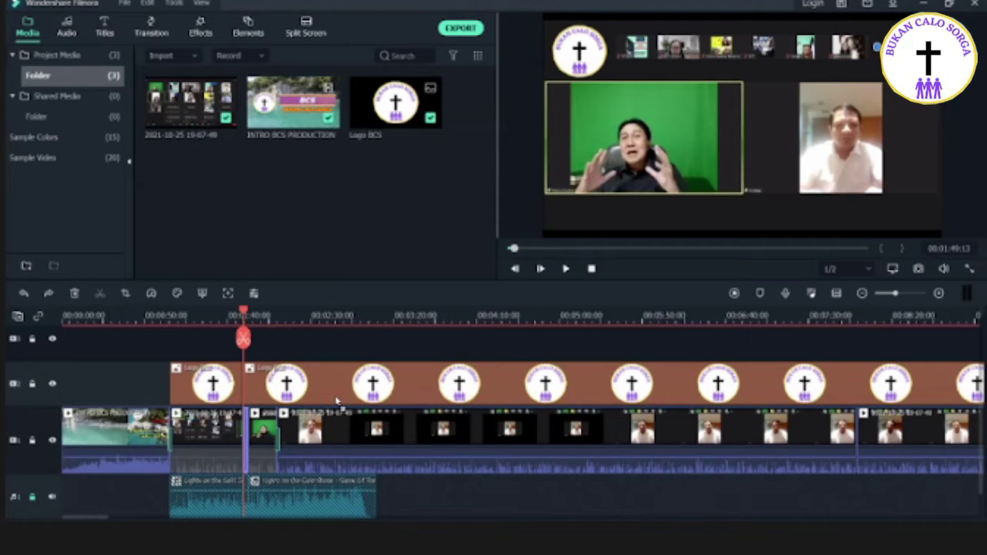
key(Delete)
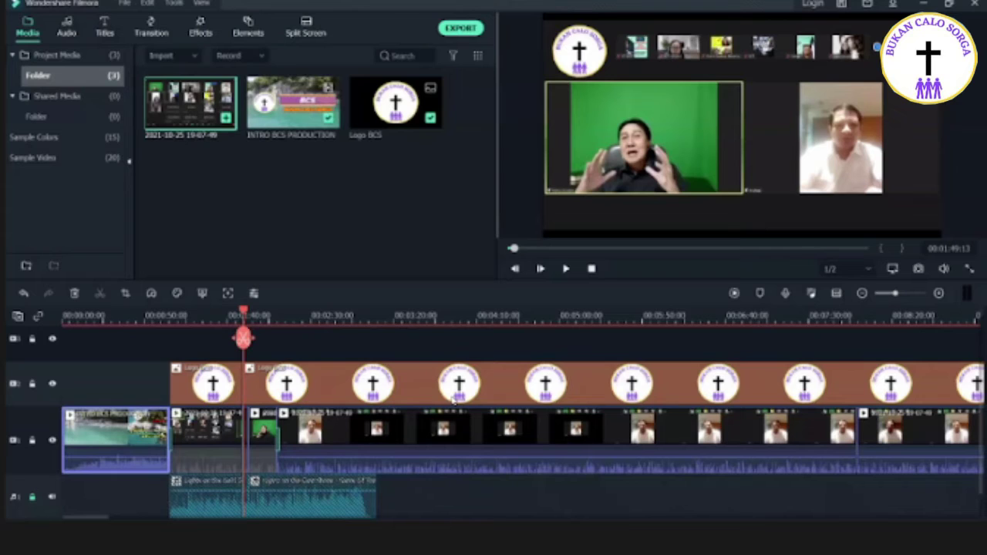
click(519, 426)
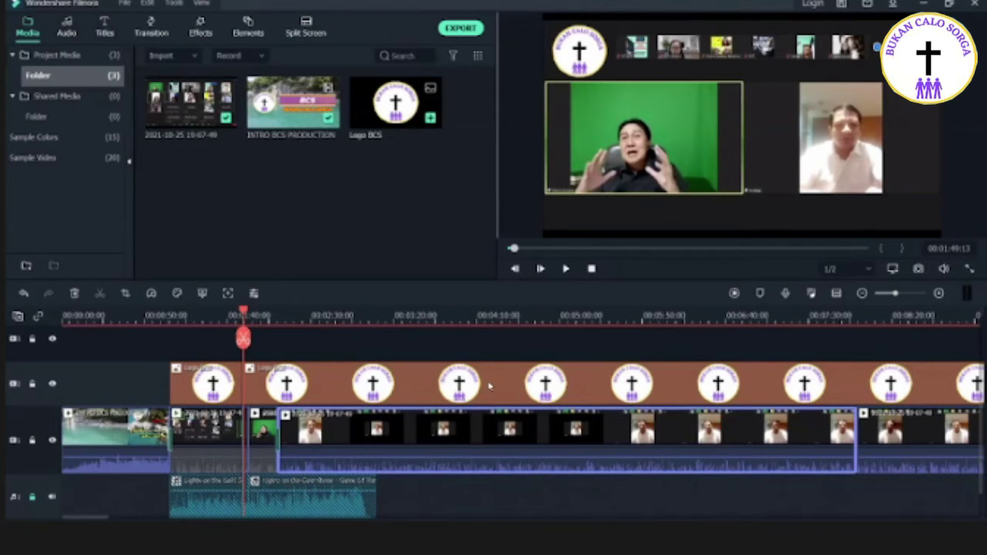
click(746, 394)
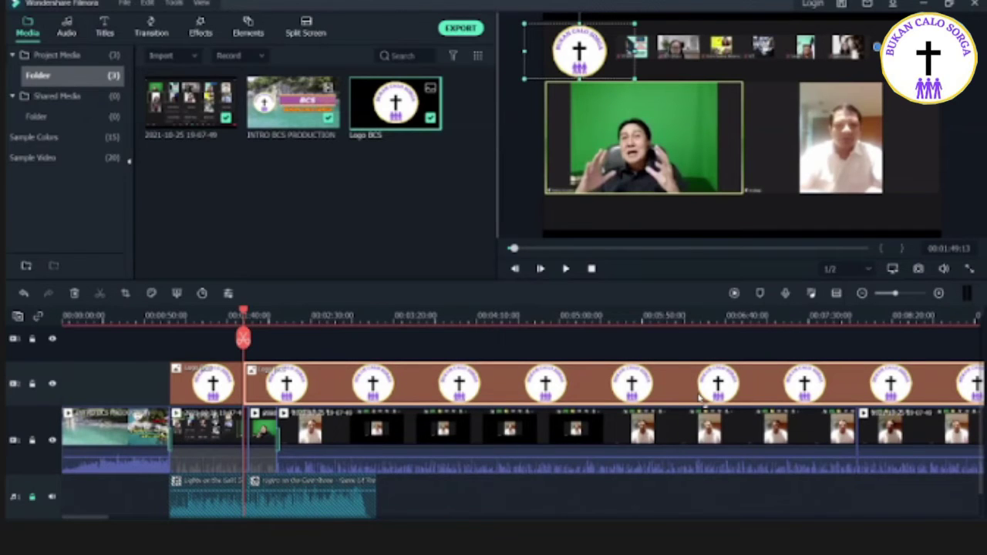
drag(700, 314, 666, 312)
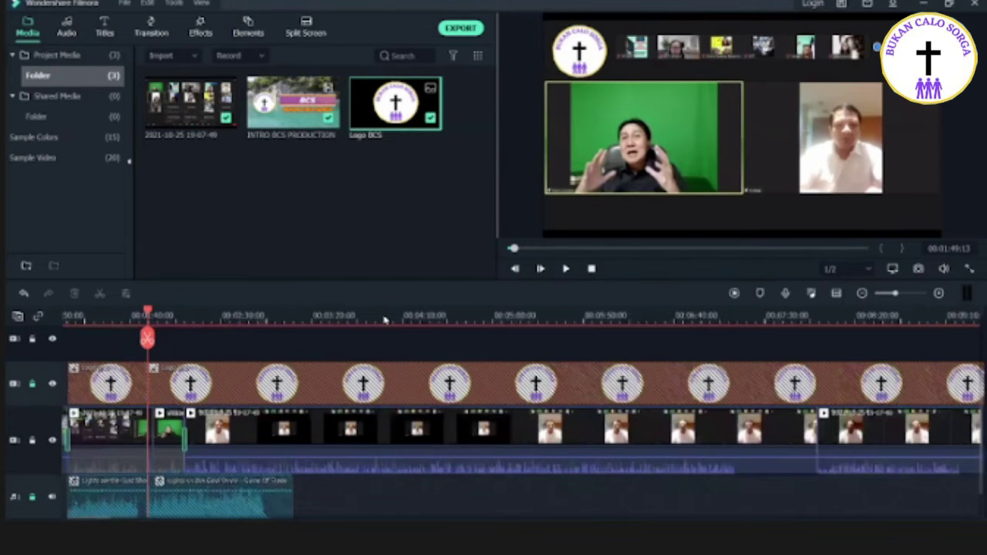
Step: Close the gap in the meeting track after about 00:15:30 by moving the following meeting clips earlier
scroll(344, 315, up, 1)
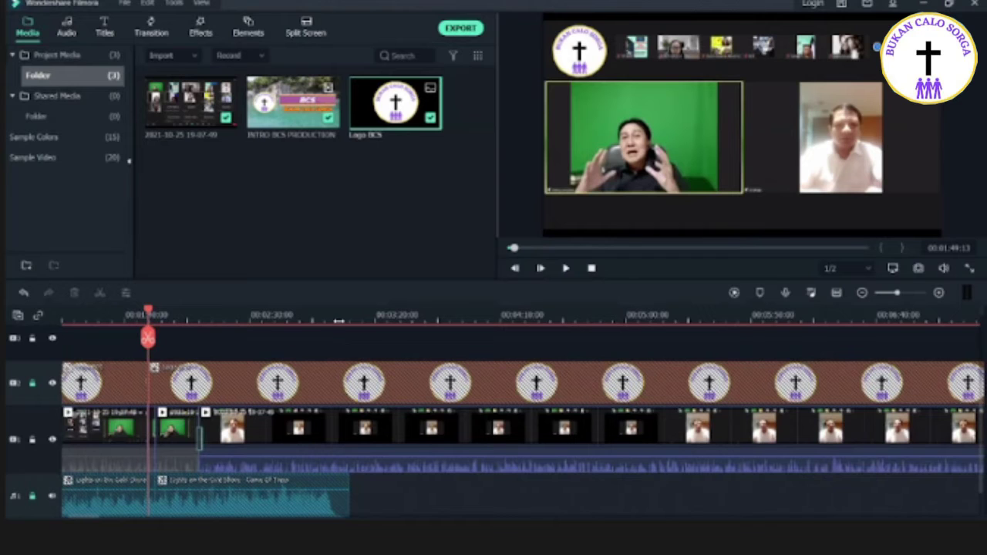
drag(339, 323, 393, 322)
drag(200, 516, 139, 516)
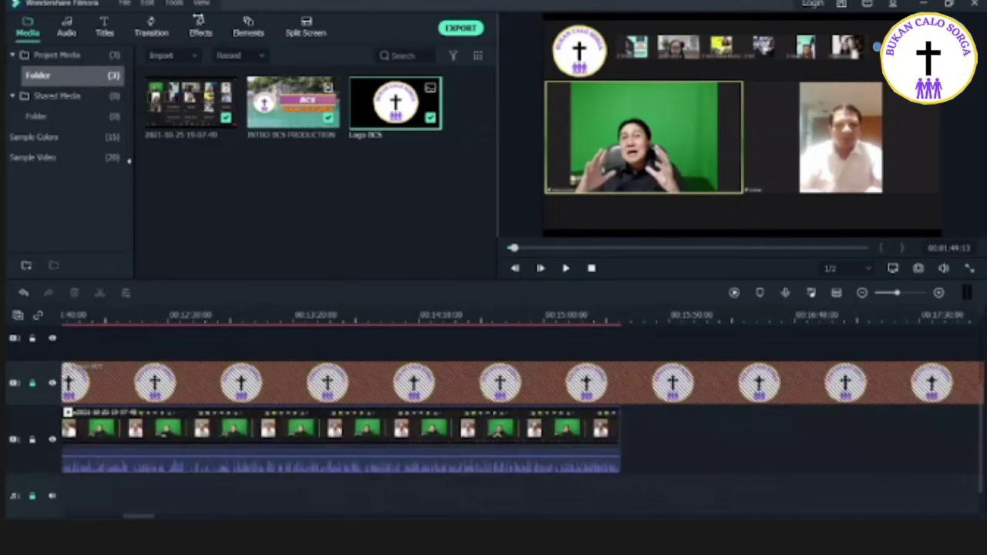
click(600, 316)
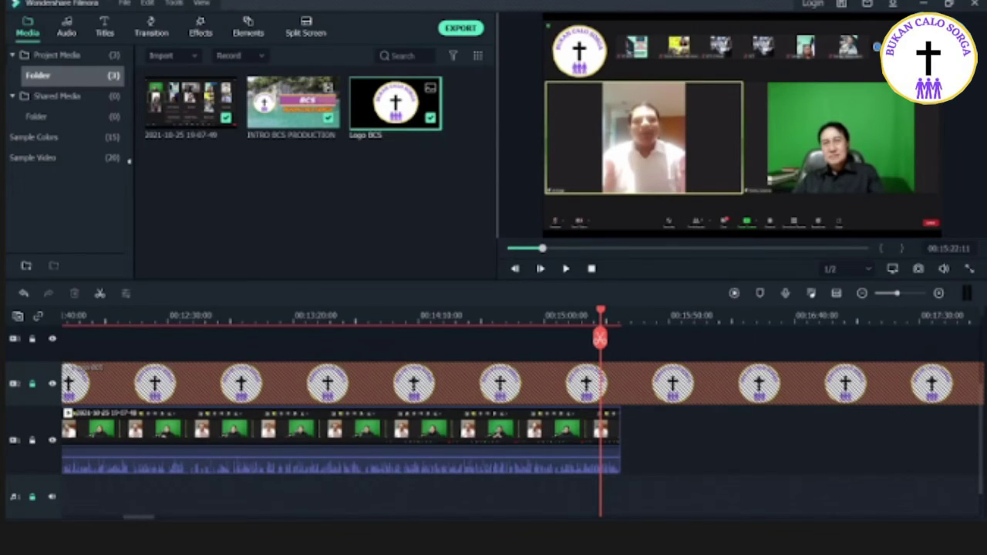
click(563, 315)
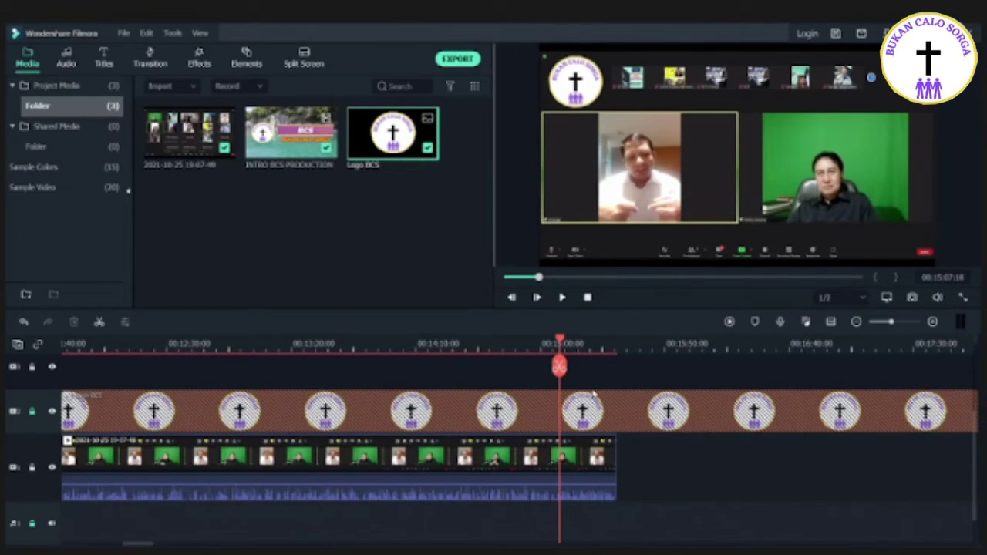
click(531, 374)
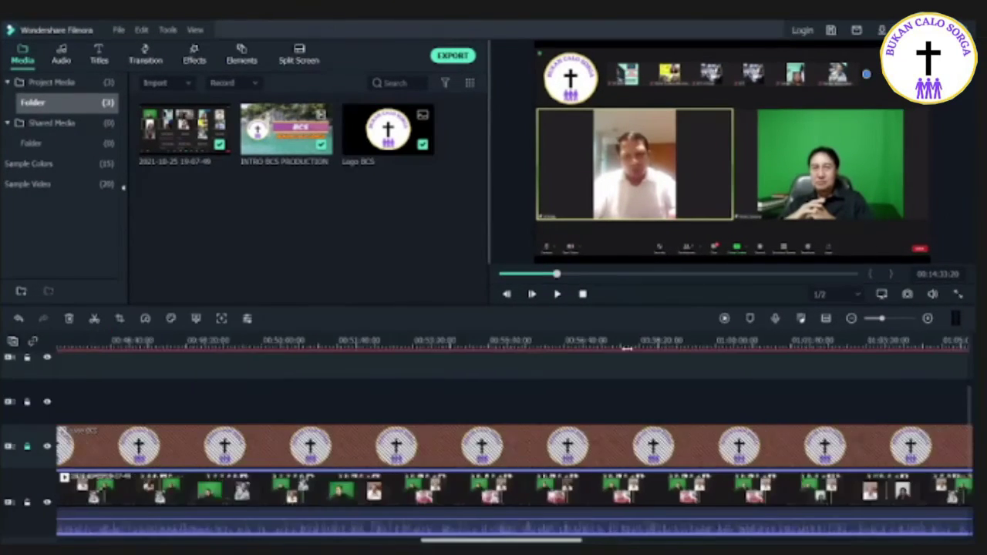
scroll(626, 348, left, 15)
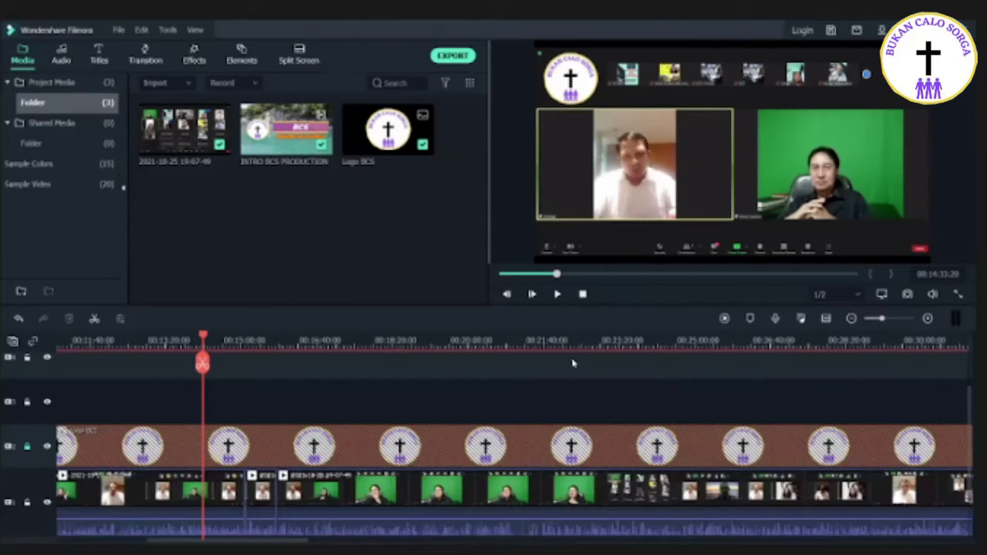
Step: Place the playhead at 00:17:20:14 in the meeting recording and bring up the title presets
scroll(555, 342, up, 2)
drag(556, 344, 556, 344)
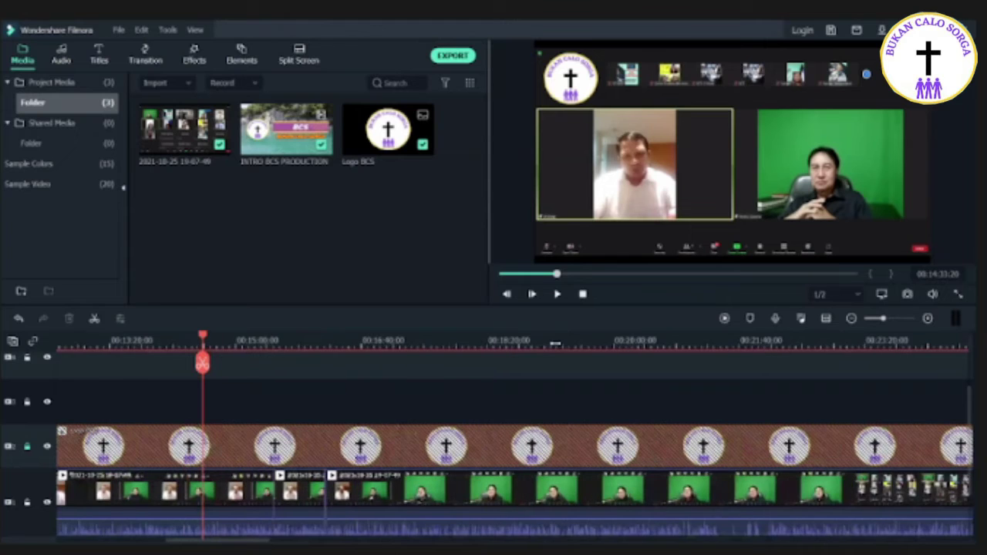
click(557, 346)
click(572, 335)
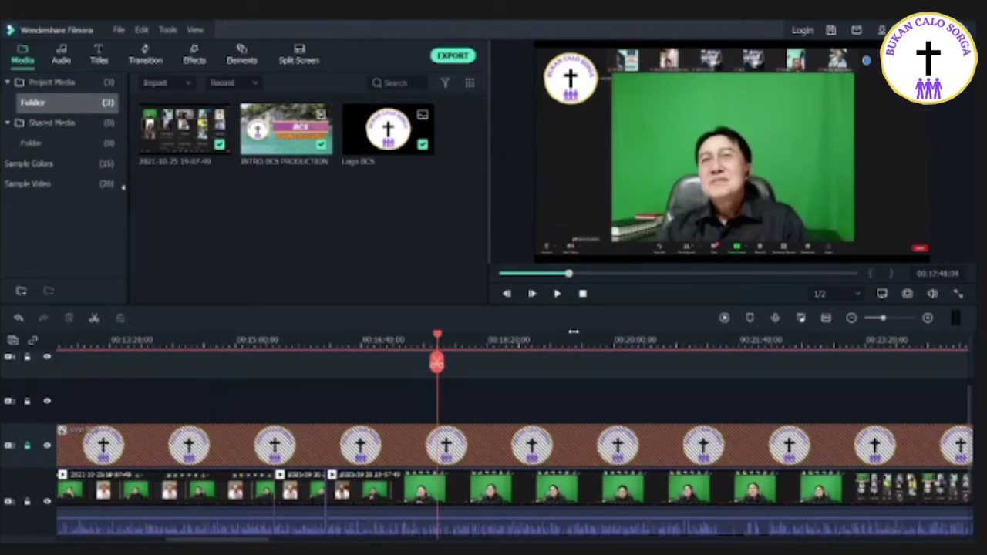
click(541, 358)
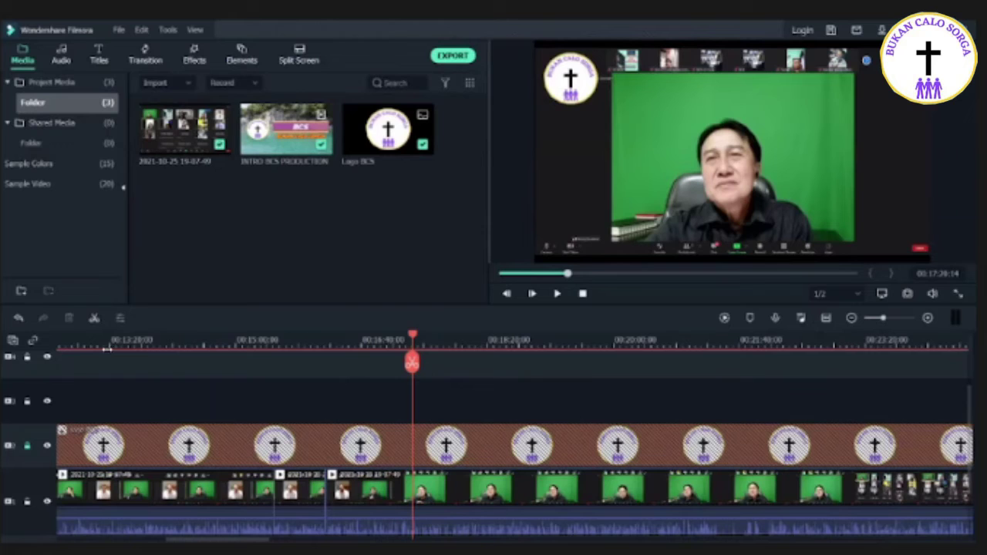
click(99, 53)
Step: Add a Basic 6 title above the logo track at 00:17:20:14 and stretch its text box across the frame's lower edge
drag(286, 129, 427, 406)
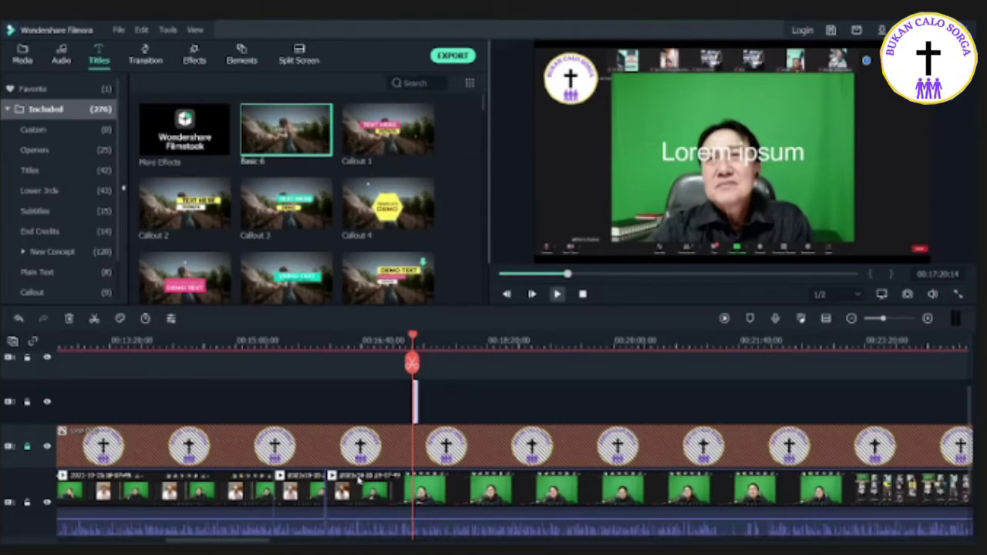
key(Delete)
scroll(197, 467, down, 1)
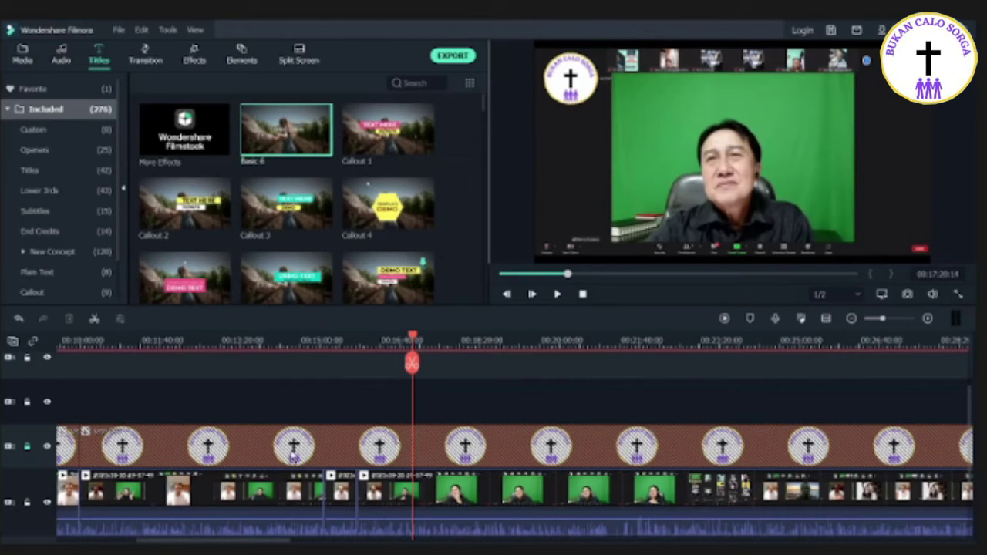
scroll(289, 463, right, 5)
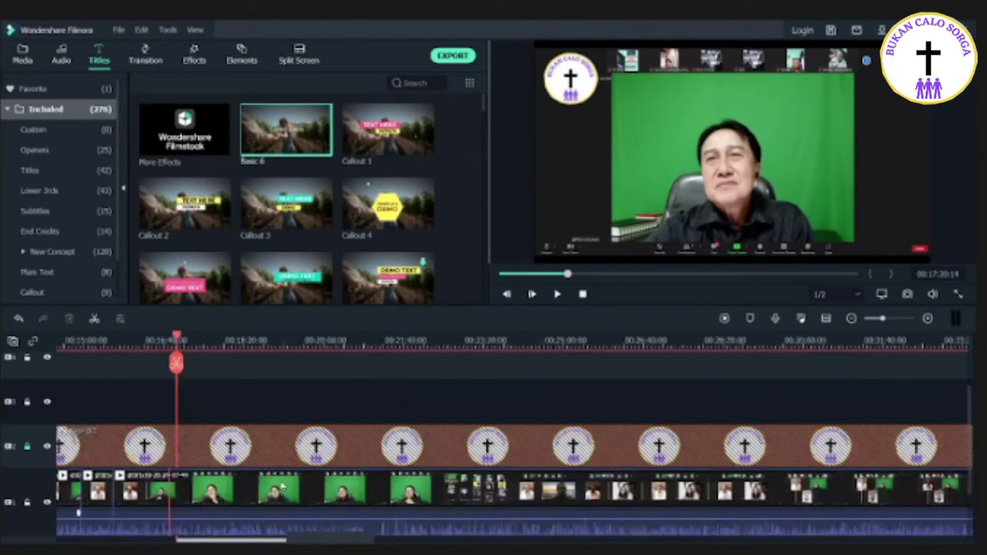
scroll(289, 524, up, 1)
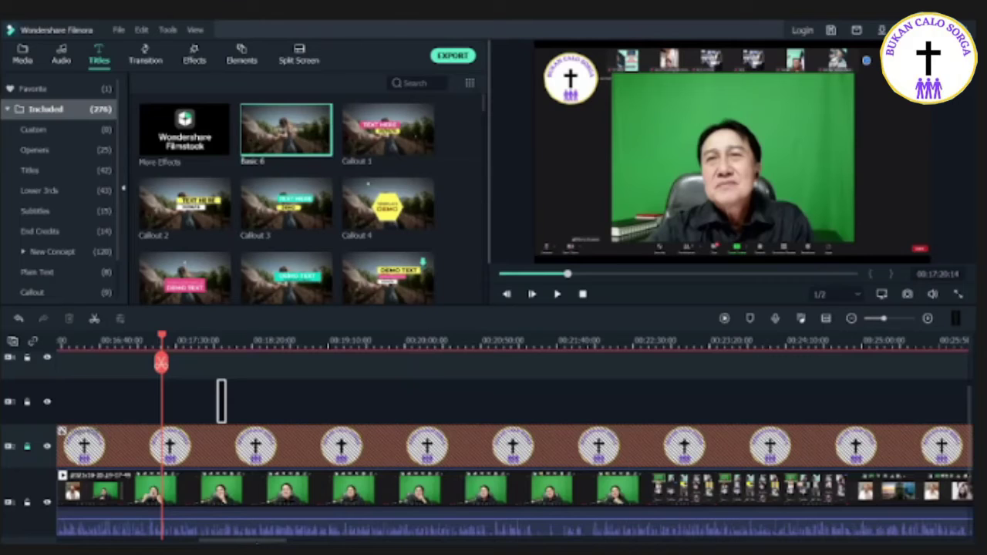
drag(221, 401, 169, 401)
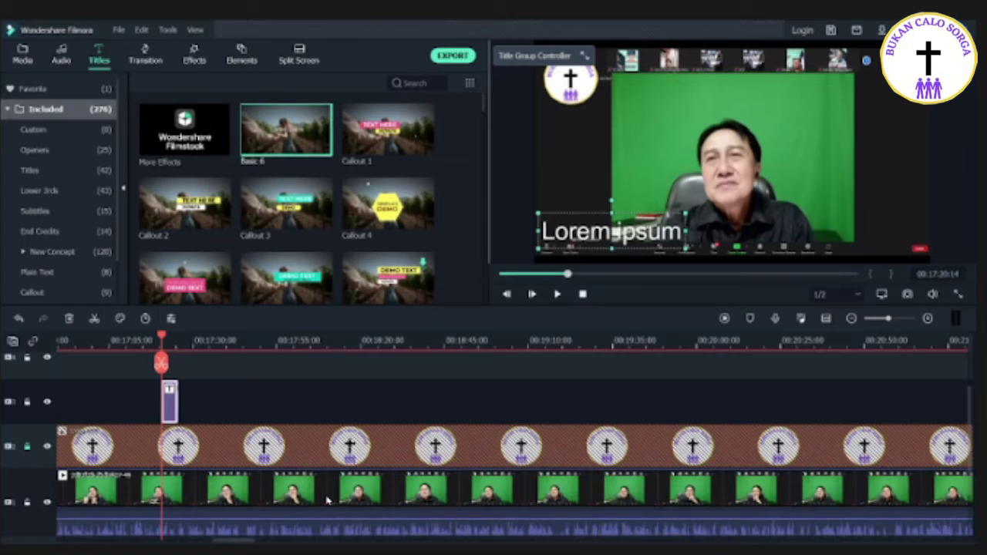
drag(685, 230, 926, 231)
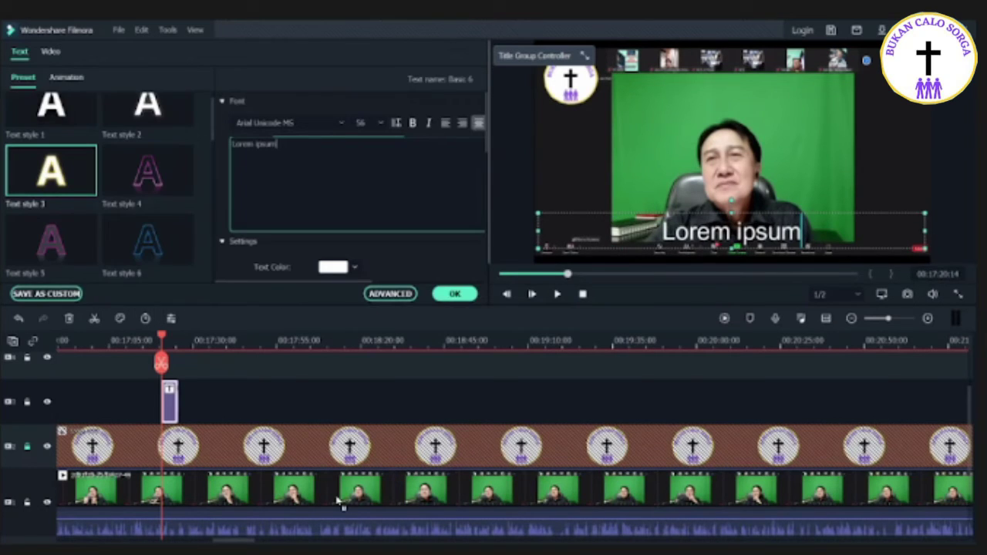
Step: Set the title's text to "MATIUS 1:1"
key(ctrl+a)
text(MA)
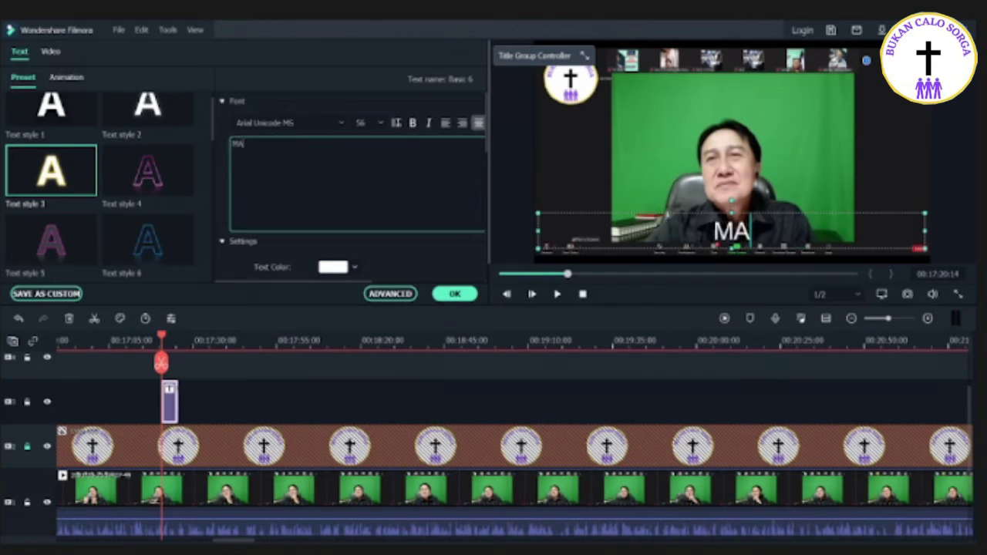
text(TIUS !:)
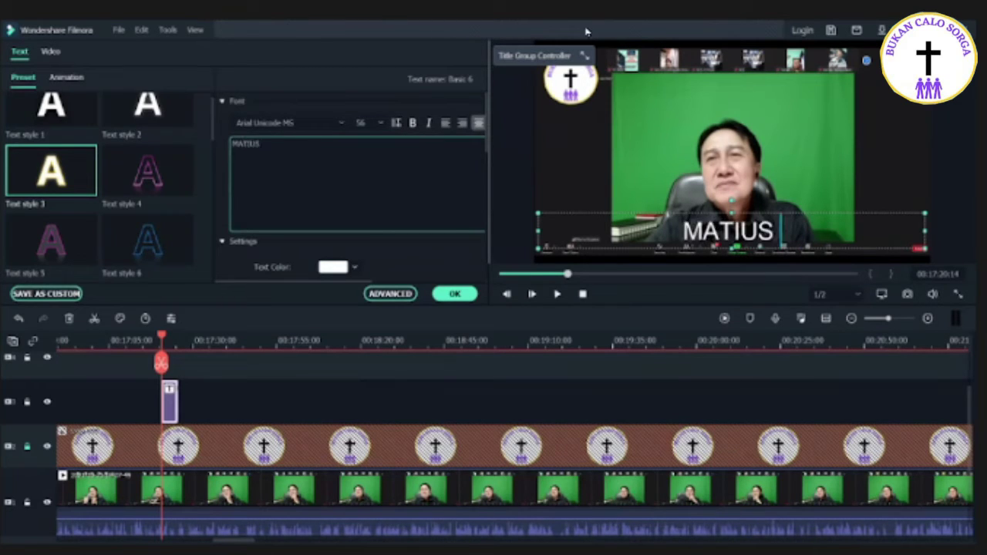
key(BackSpace)
key(BackSpace)
text(1)
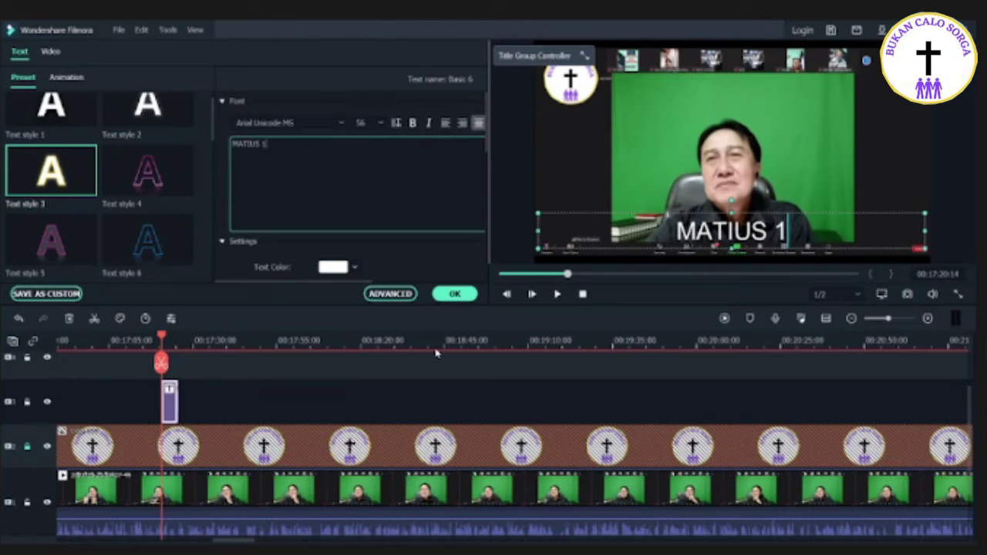
text(:1)
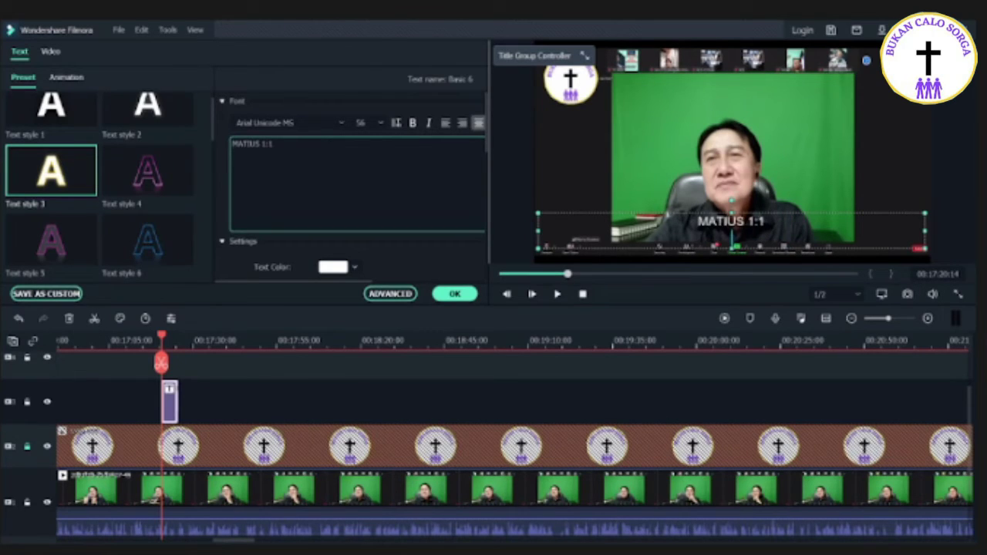
click(455, 293)
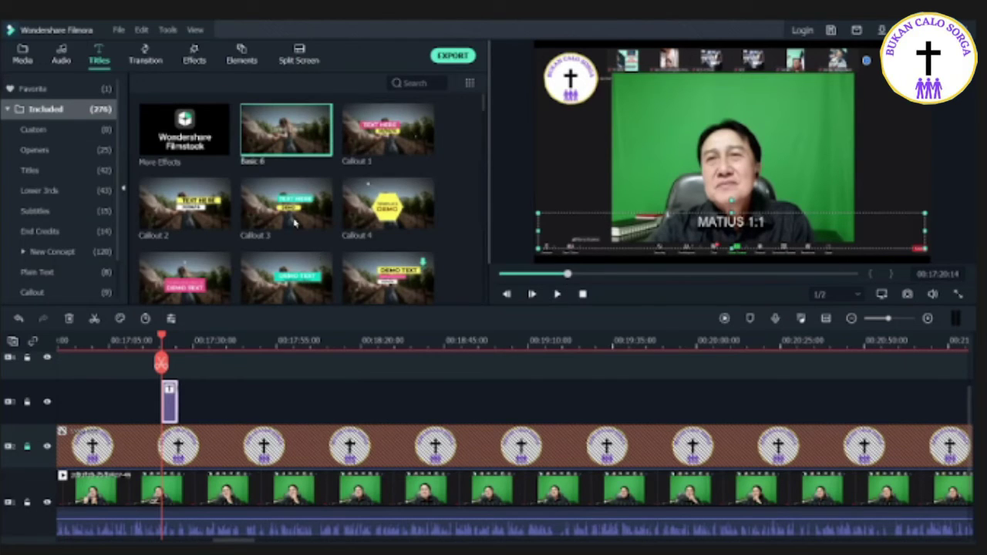
Step: Replace the title's text with "Kej. 1:1" and, on the next line, "Pada mulanya Allah menciptakan langit dan bumi.(TB)"
click(448, 534)
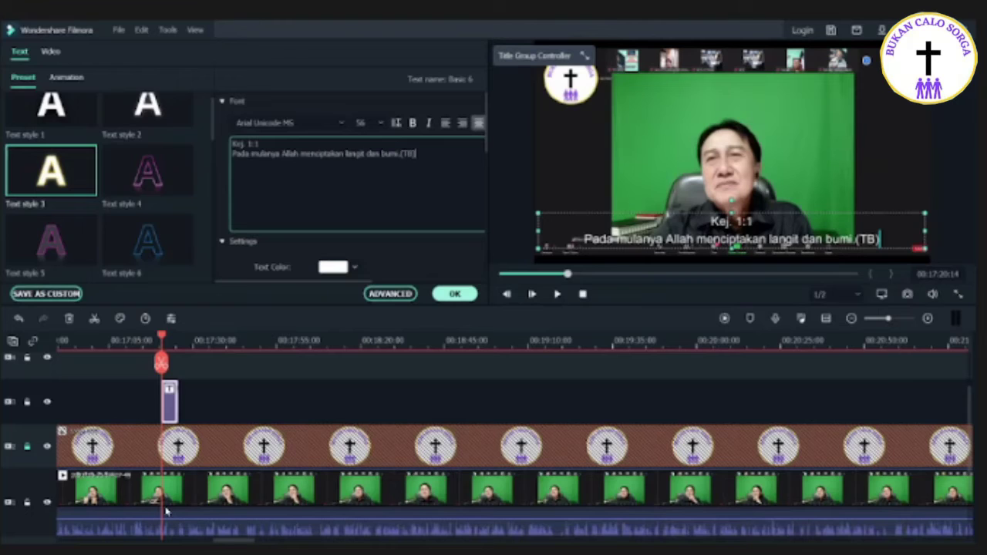
click(455, 294)
Step: Preview the verse title during playback and adjust its duration so that it ends at 00:17:25:03
drag(178, 404, 362, 343)
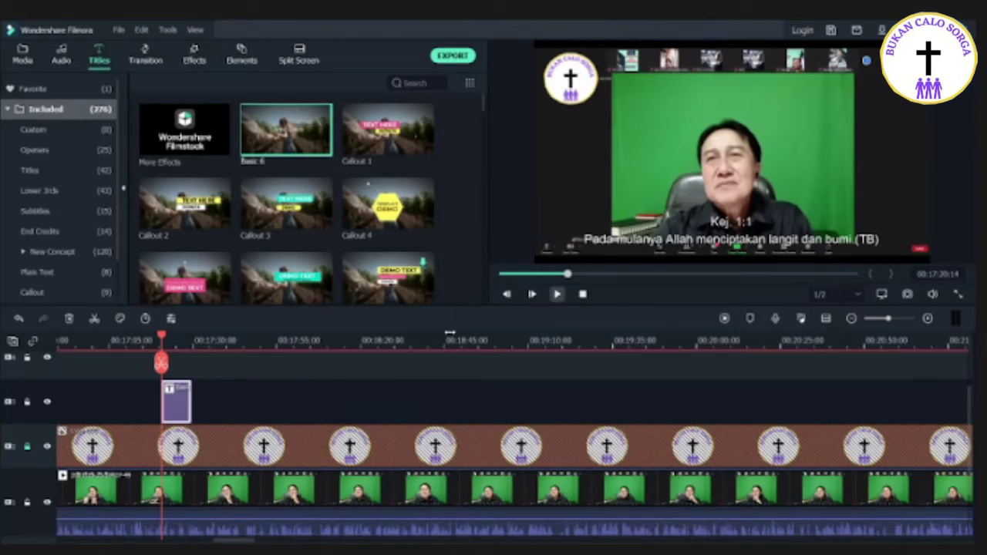
key(space)
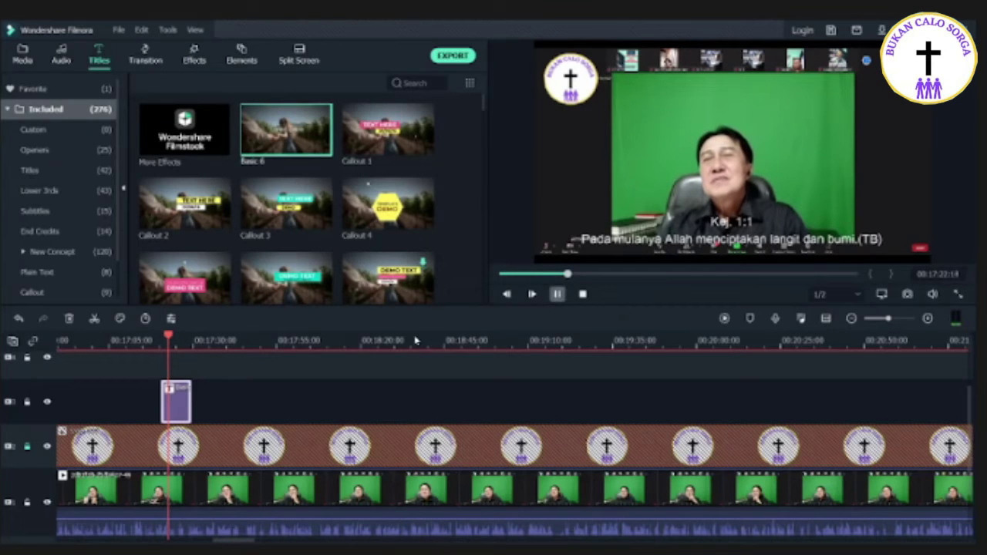
key(space)
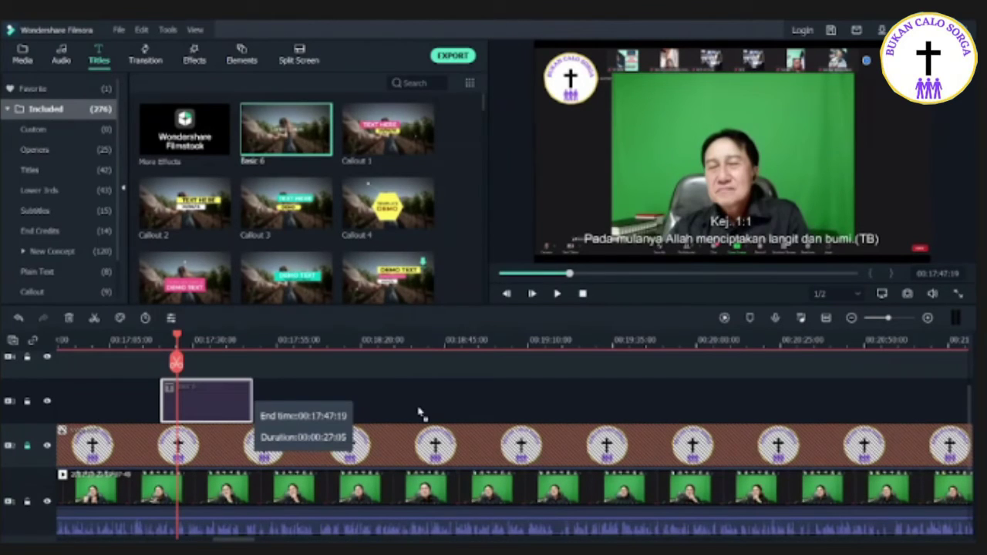
drag(252, 401, 177, 401)
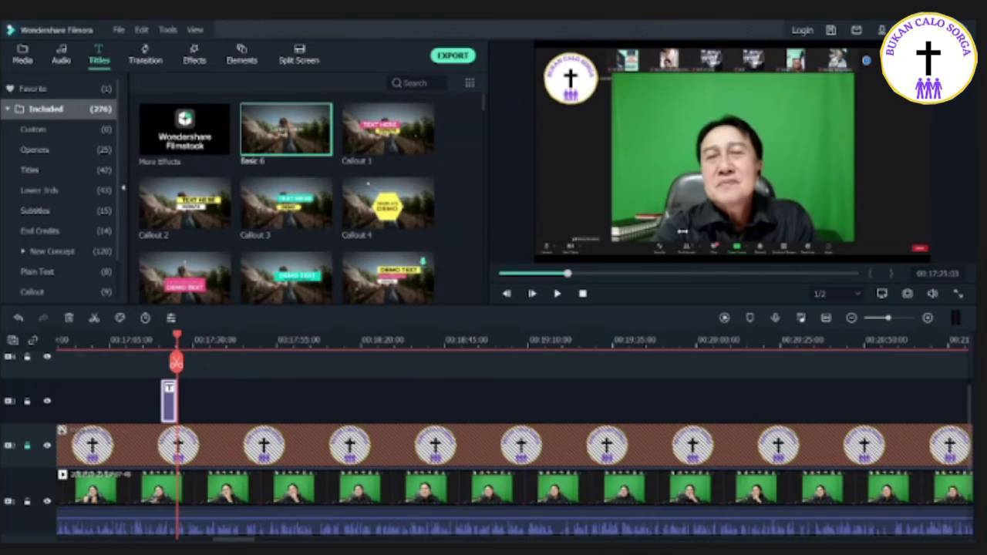
Step: Copy the verse title and paste the copy directly after the original at 00:17:25:03
click(182, 403)
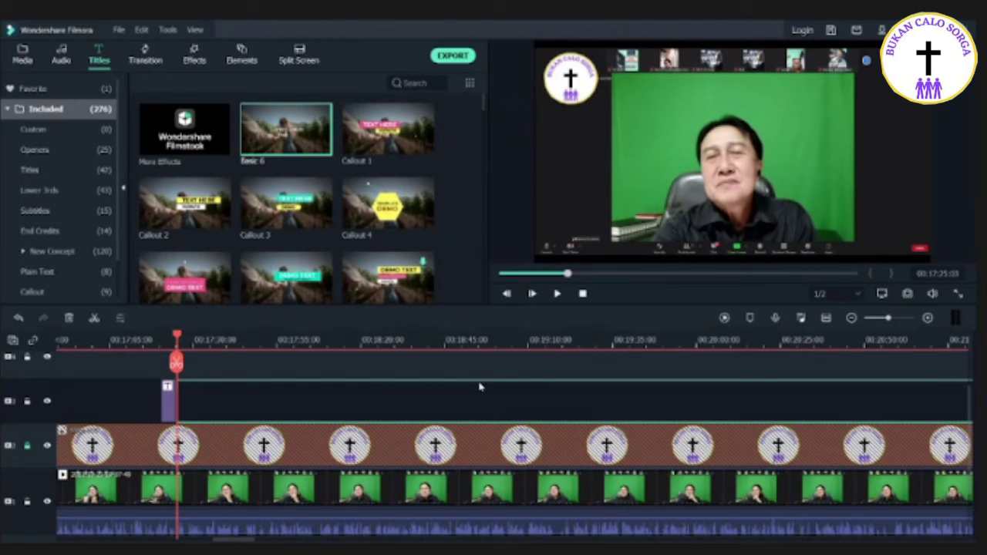
key(Delete)
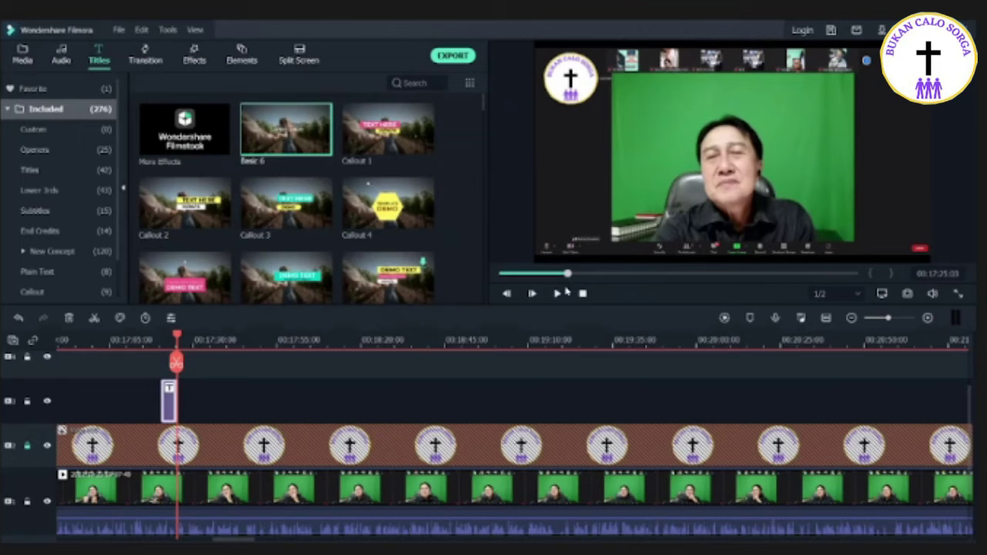
click(517, 398)
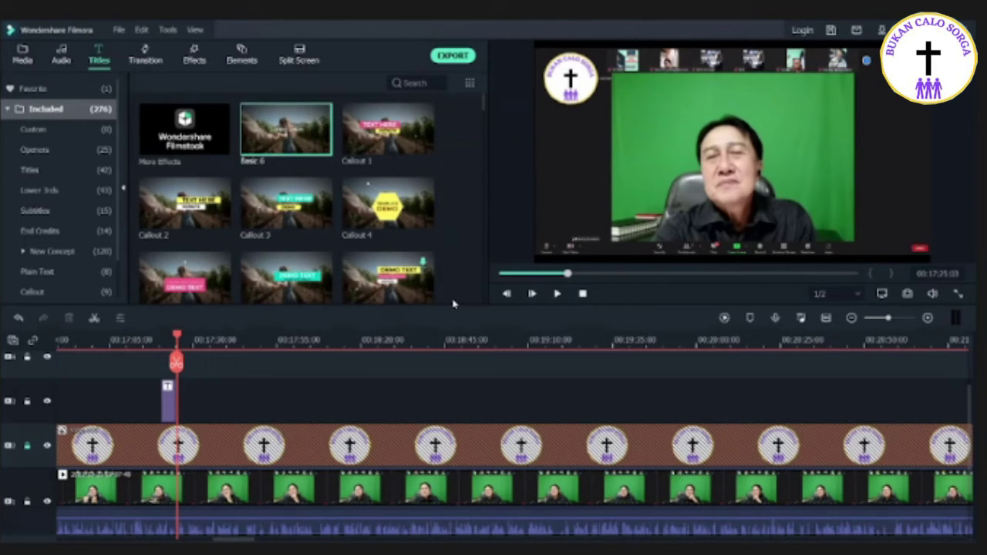
click(192, 392)
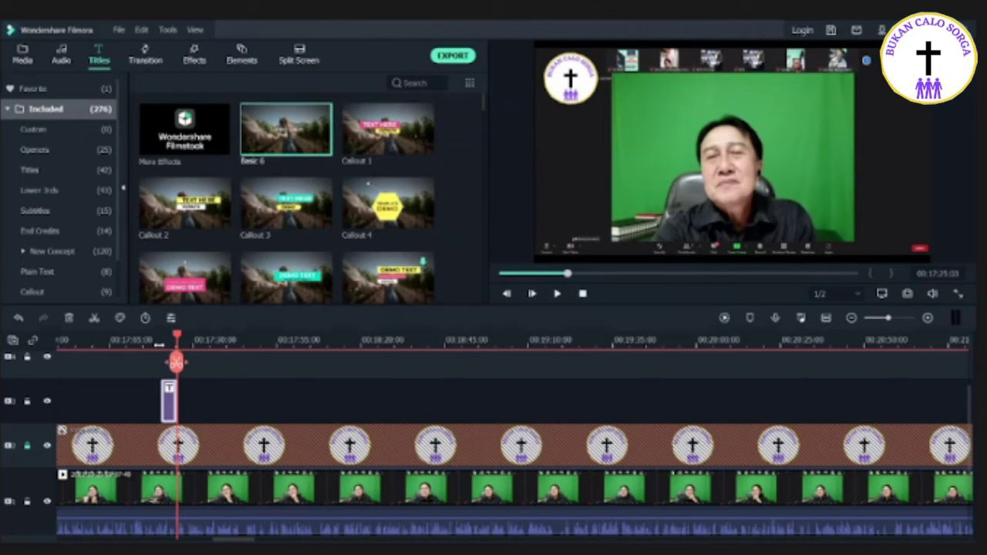
drag(175, 399, 193, 399)
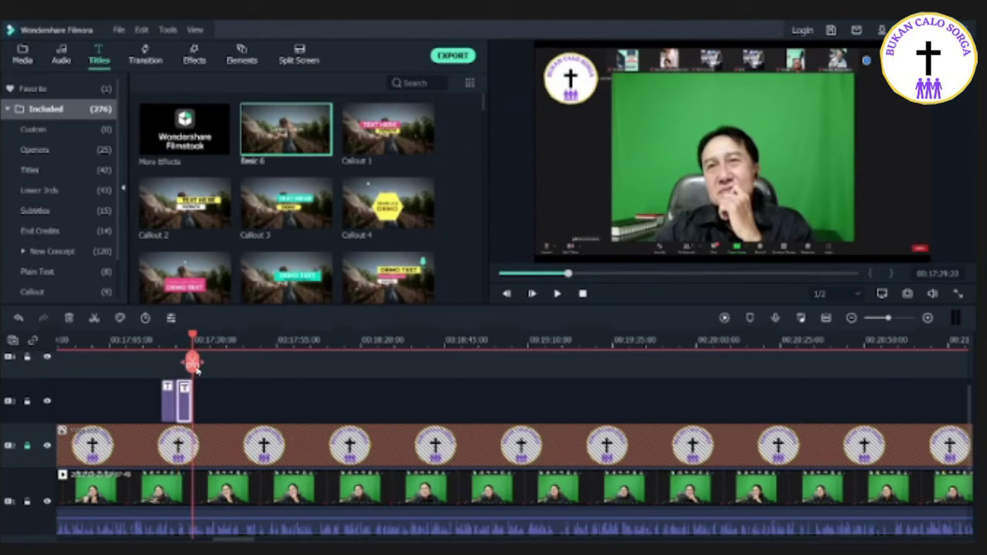
Step: Replace the second title's text with "Kej. 1:2" and "Bumi belum berbentuk dan kosong; gelap gulita menutupi samudera raya, dan Roh Allah melayang-layang di atas permukaan air.(TB)"
scroll(193, 399, up, 2)
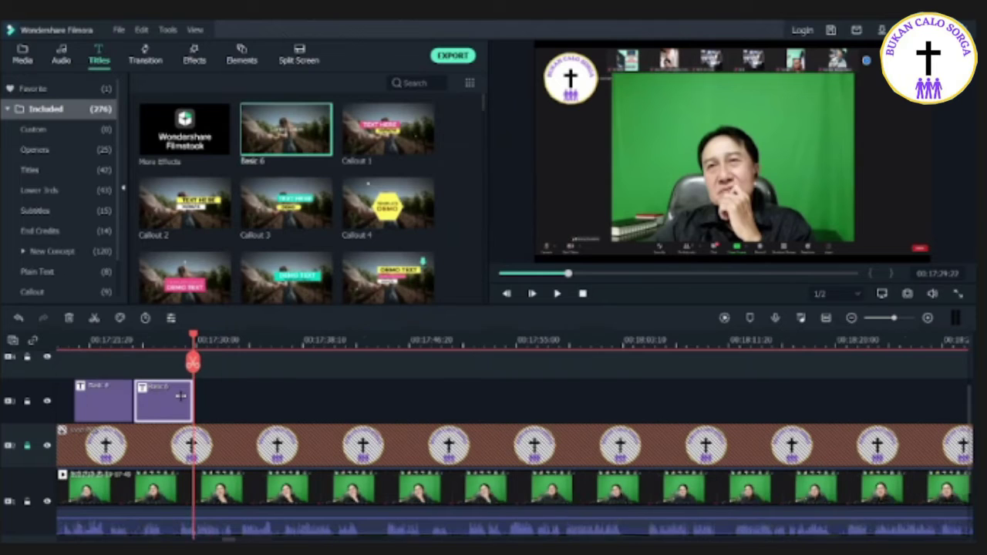
scroll(181, 397, up, 1)
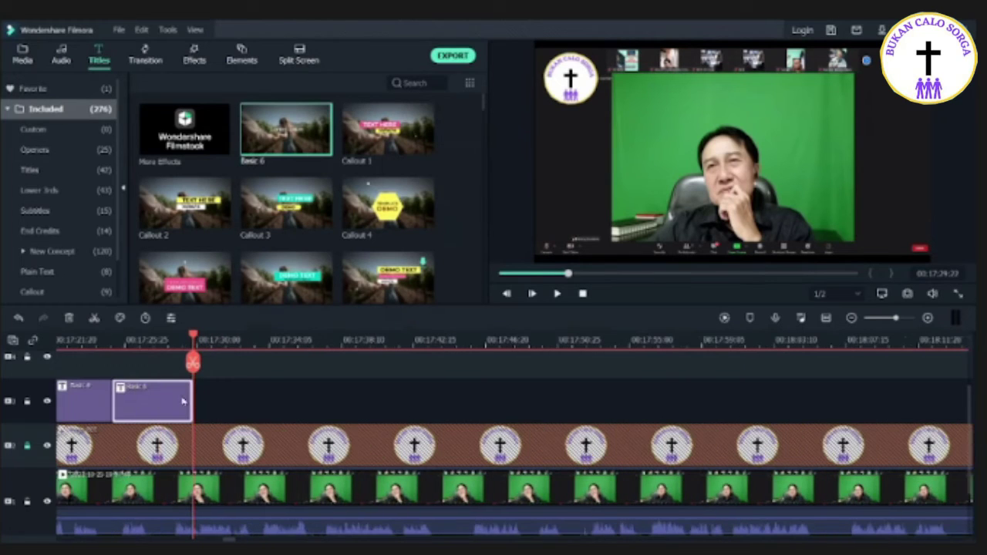
double_click(163, 403)
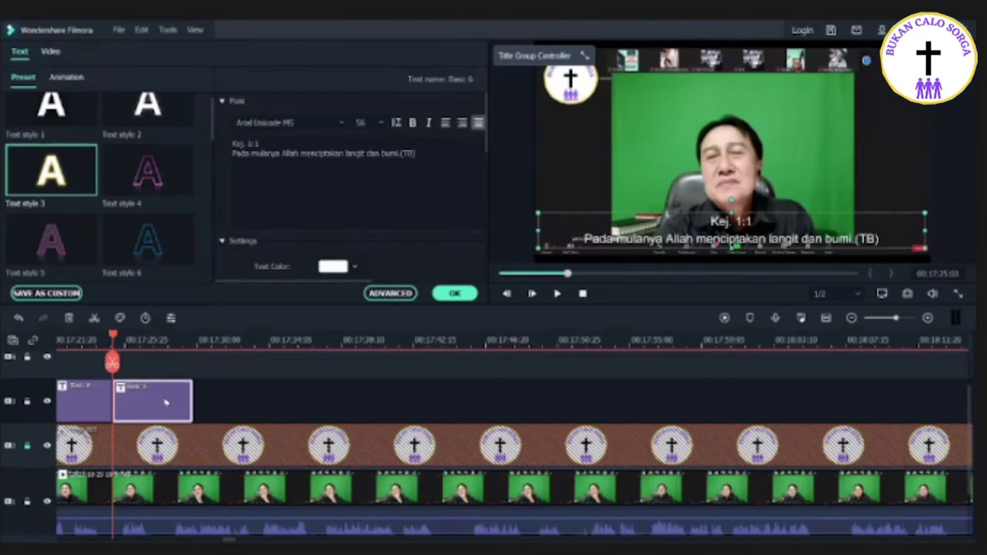
key(alt+Tab)
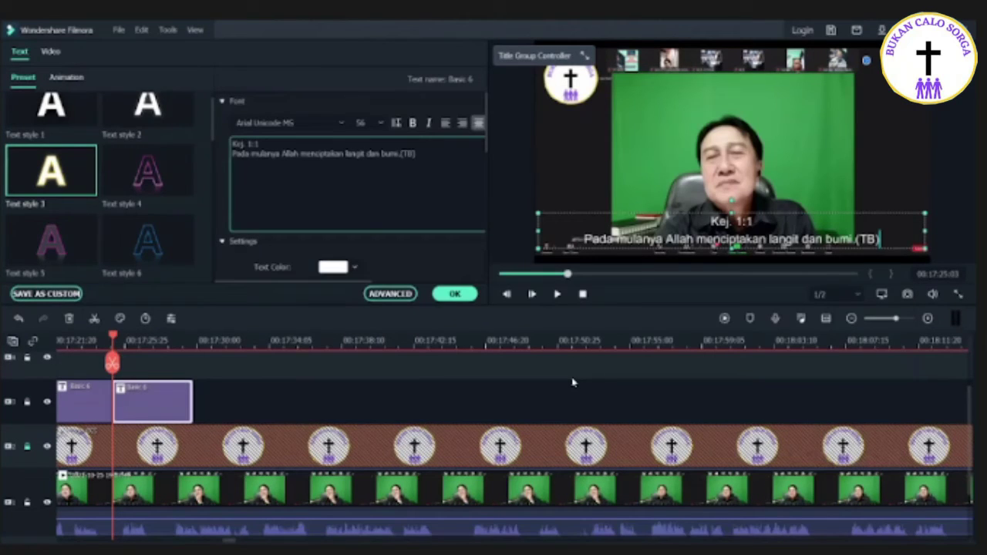
key(ctrl+a)
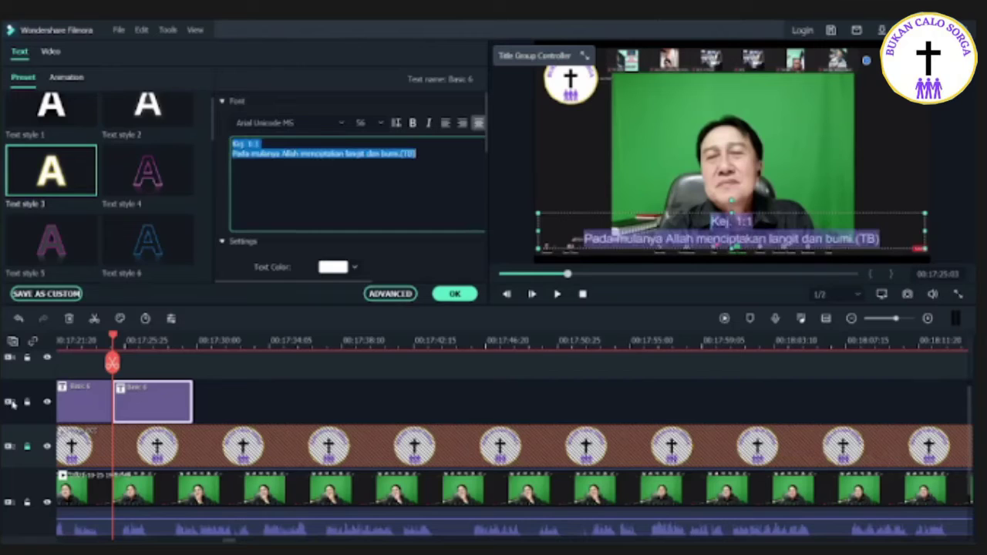
text(Kej. 1:2 Bumi belum berbentuk dan kosong; gelap gulita menutupi samudera raya, dan Roh Allah melayang-layang di atas permukaan air.(TB))
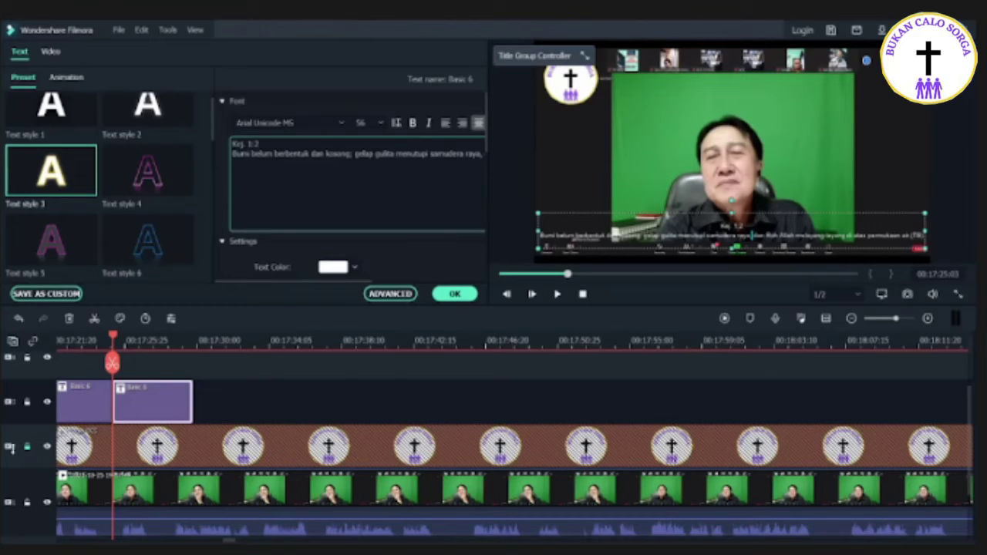
Step: Break the Kej. 1:2 verse into three lines after "raya," and "kosong;", and make the title's text box taller
click(17, 420)
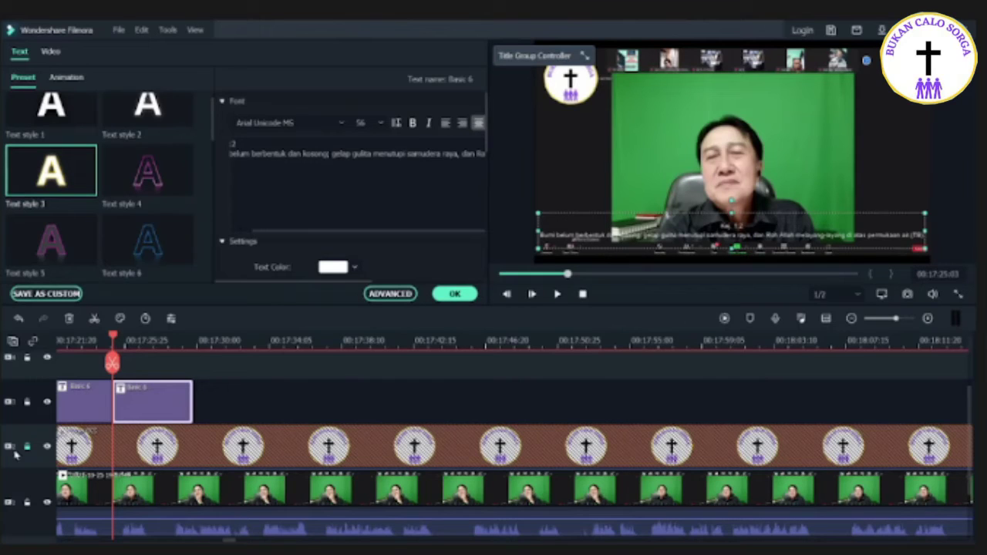
key(Return)
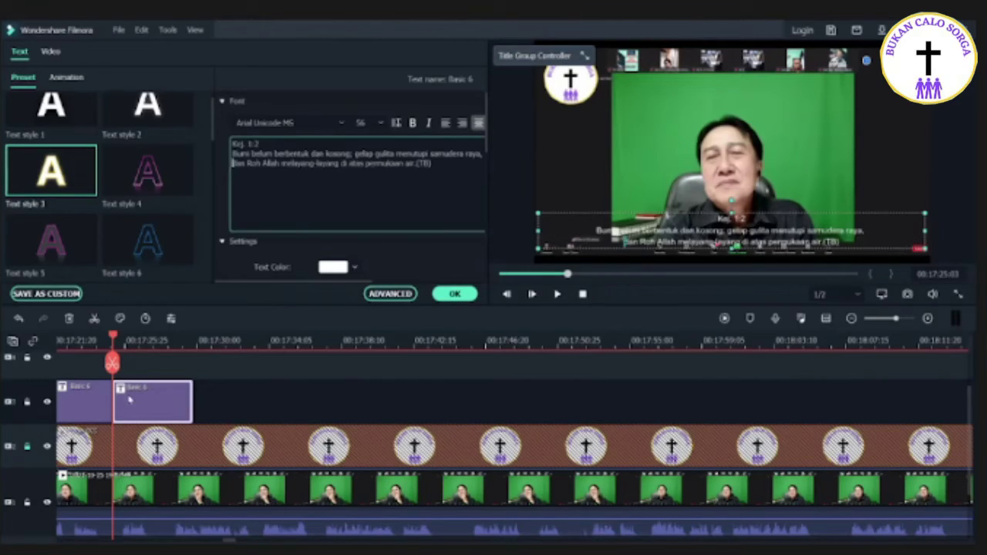
key(Return)
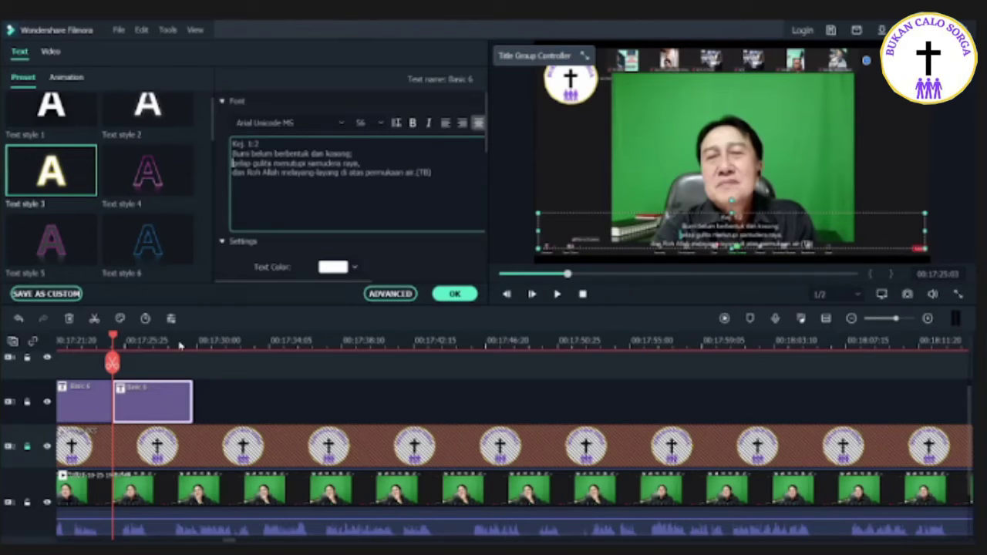
drag(731, 213, 731, 186)
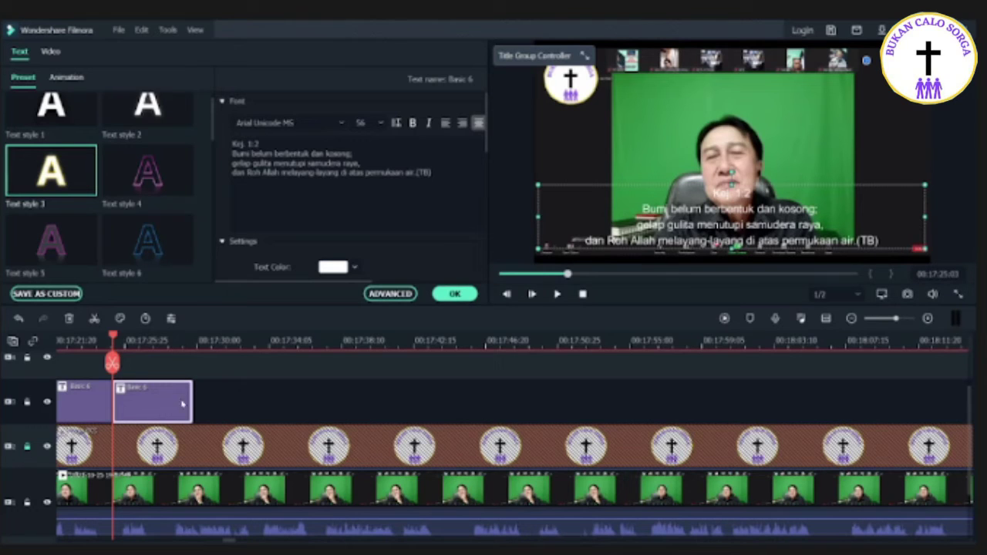
Step: Preview the Kej. 1:2 title, lengthen it on the timeline and place a copy directly after it
key(space)
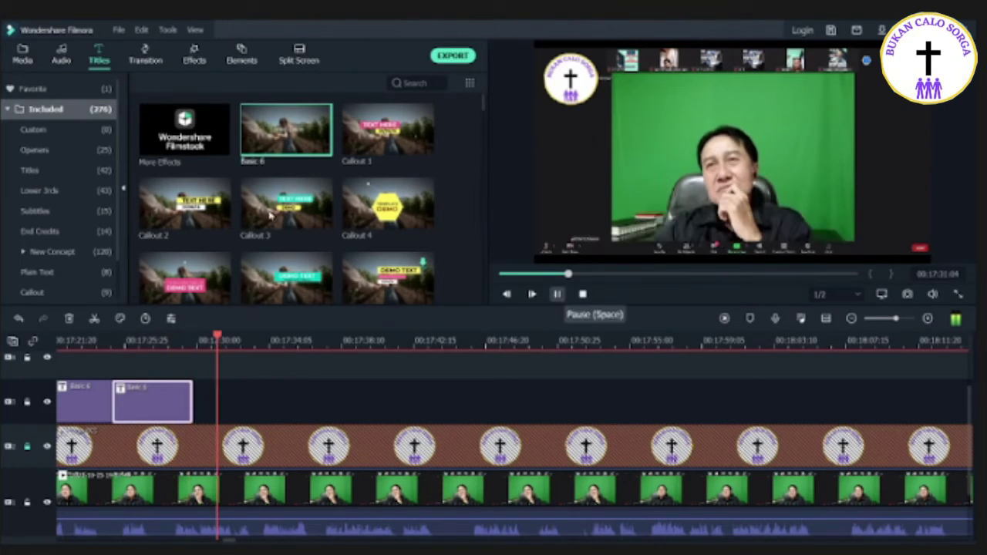
drag(191, 402, 309, 402)
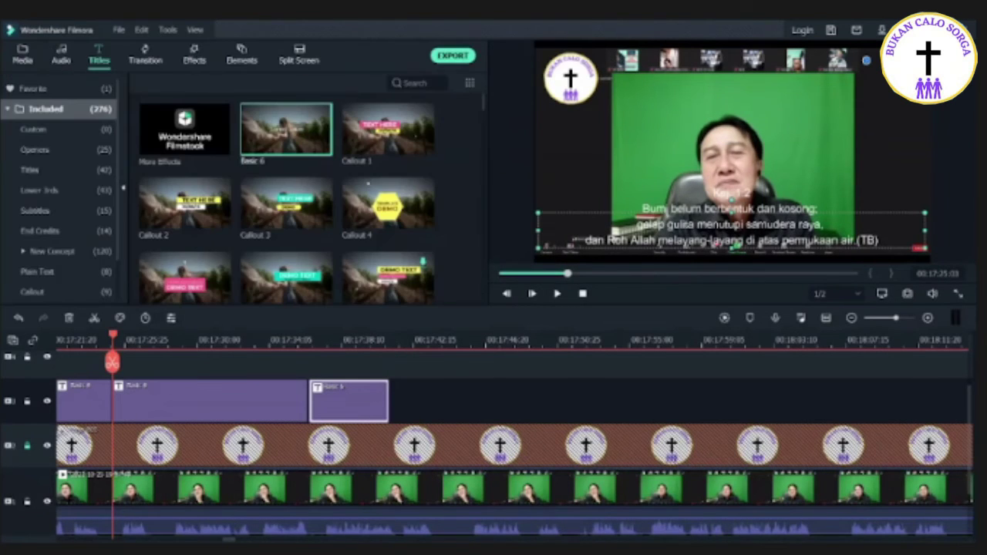
click(289, 409)
click(328, 412)
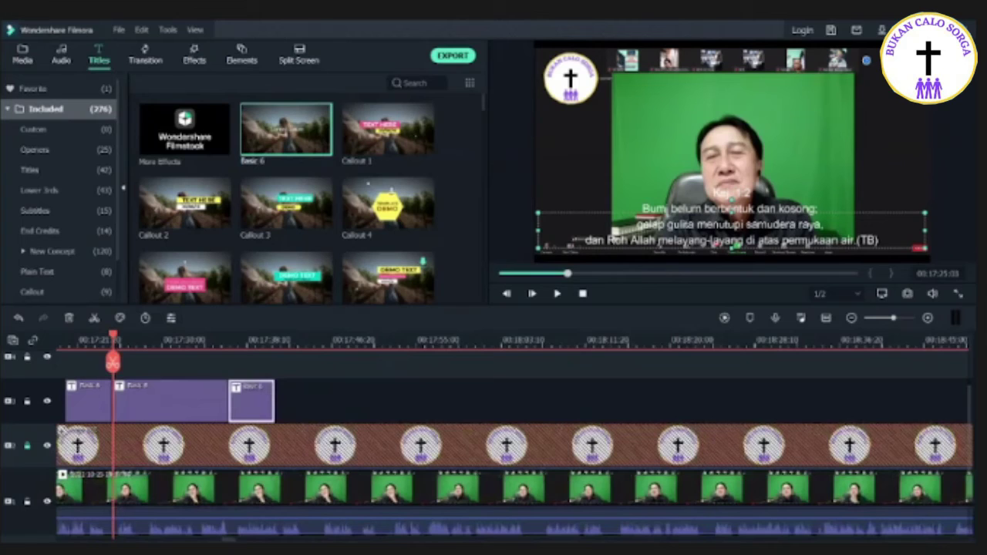
Step: Play the meeting recording past the verse titles and stop at 00:18:16:16
key(ctrl+minus)
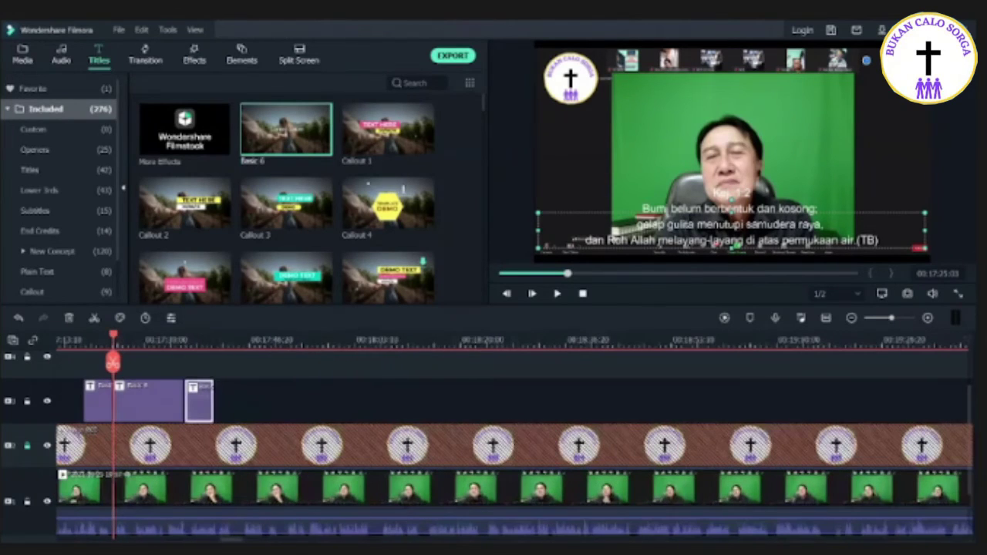
key(ctrl+minus)
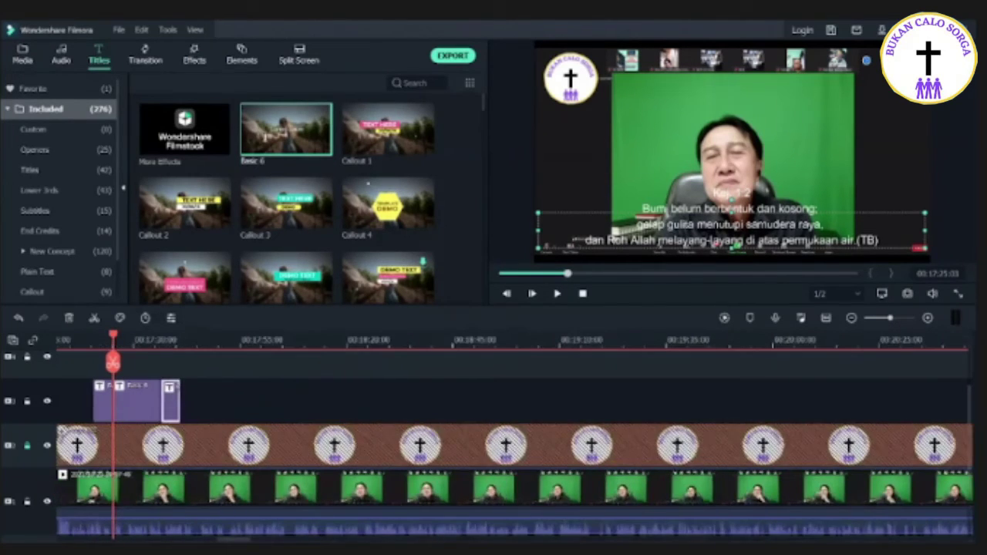
key(ctrl+minus)
key(ctrl+minus)
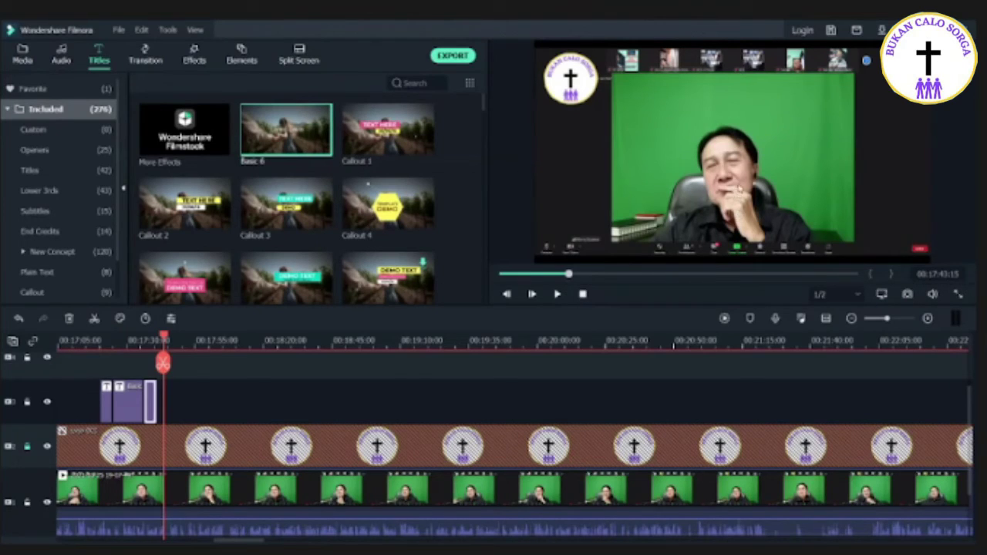
key(space)
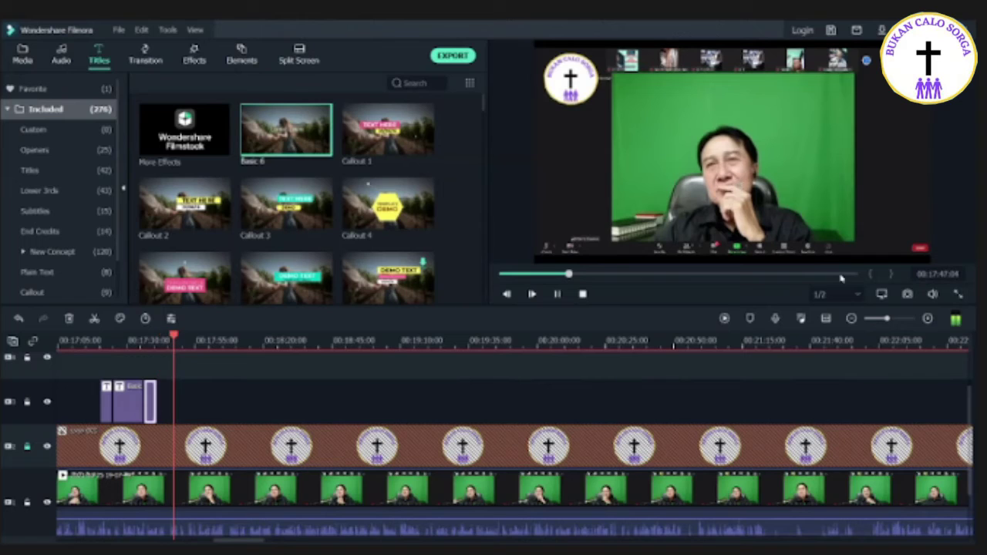
click(559, 295)
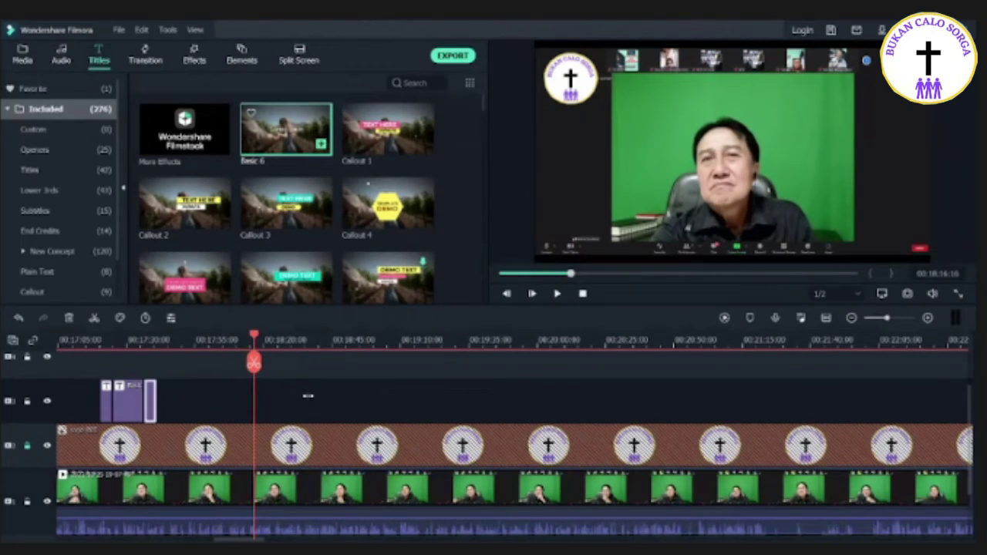
Step: Import the image "pasted image 0" from the Pictures folder into the project media
click(343, 338)
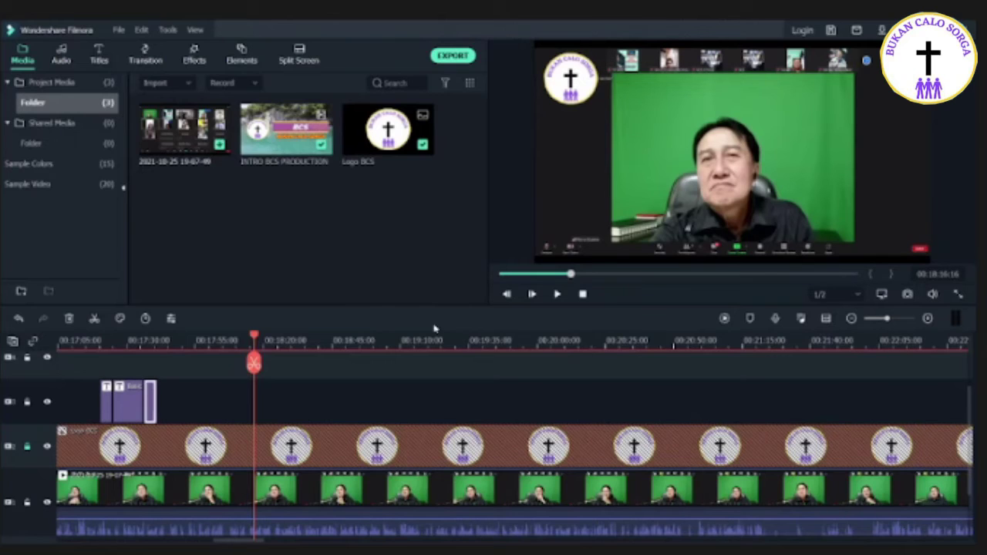
key(Left)
key(Left)
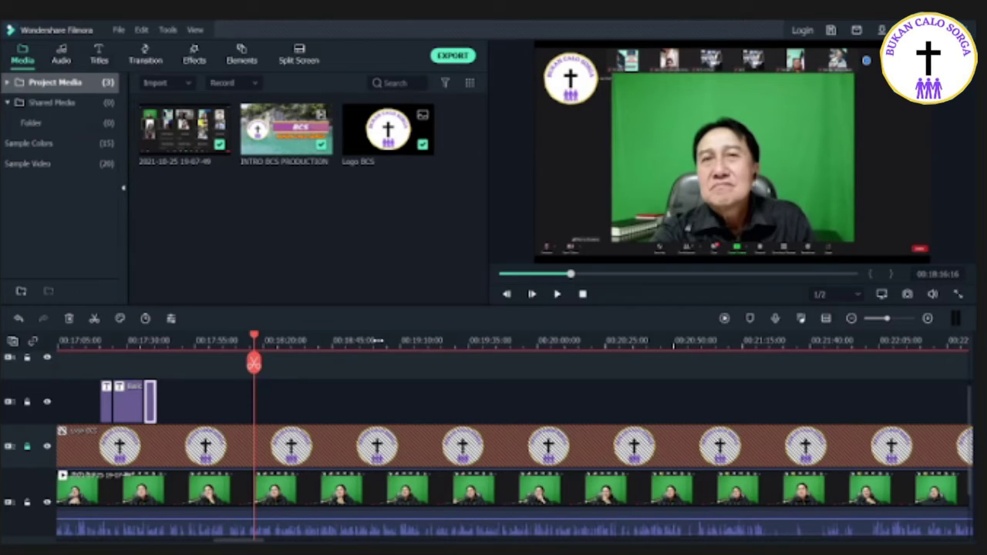
click(354, 338)
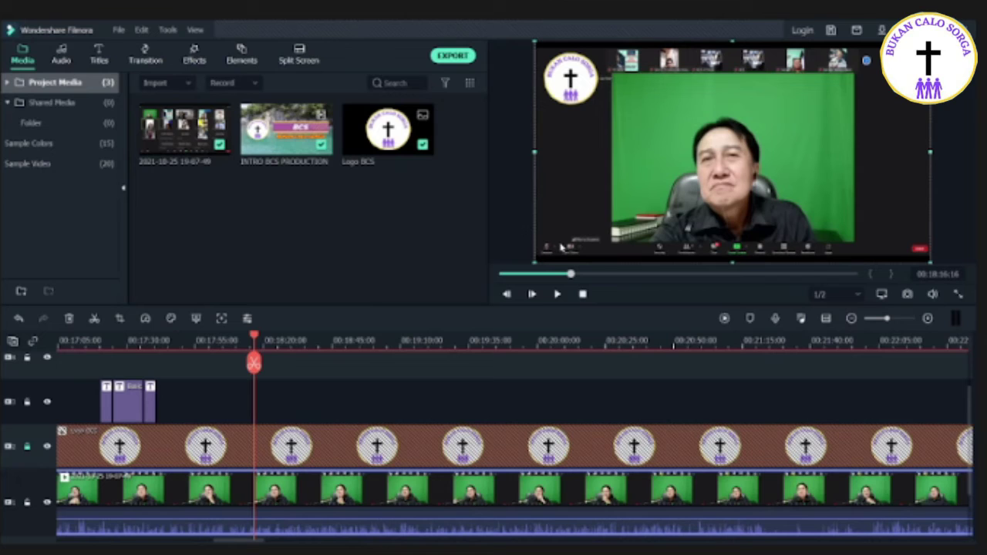
right_click(473, 235)
click(496, 259)
click(51, 189)
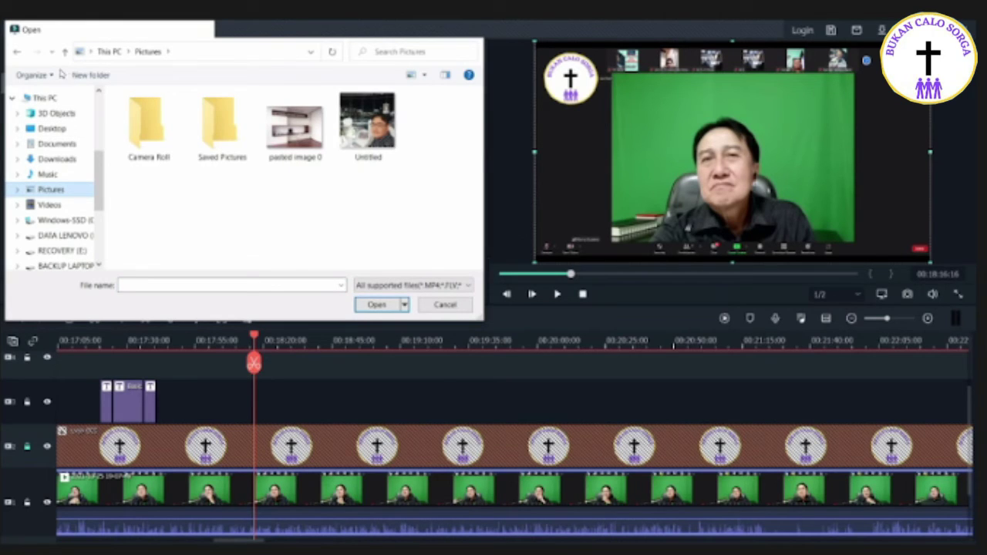
double_click(321, 154)
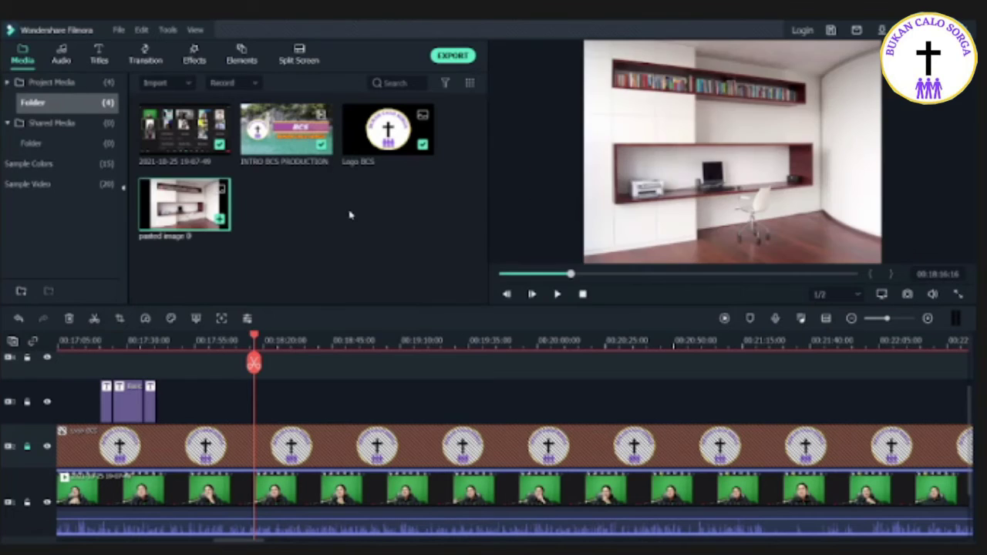
Step: Select all video, logo and title clips and move them up one track, leaving the lowest video track empty
key(space)
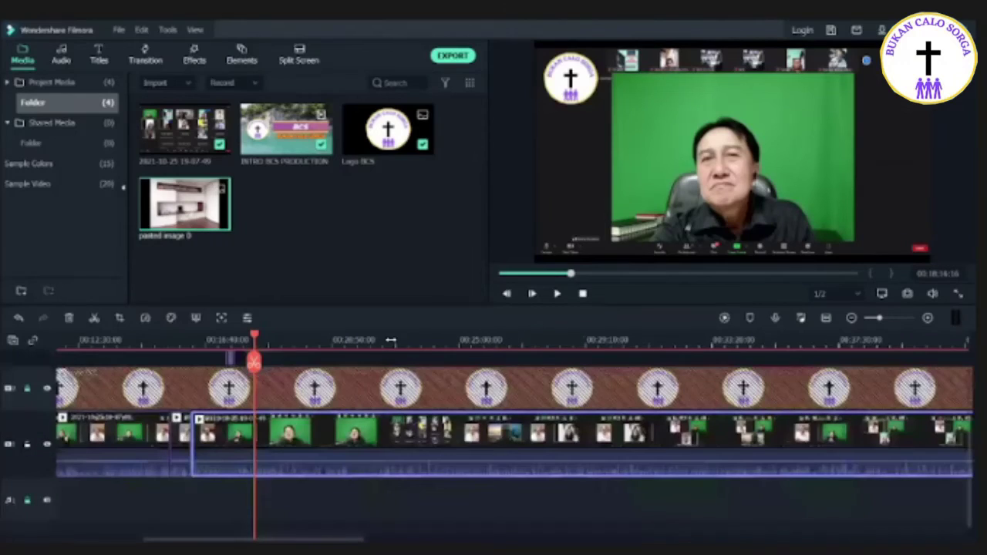
scroll(391, 340, down, 1)
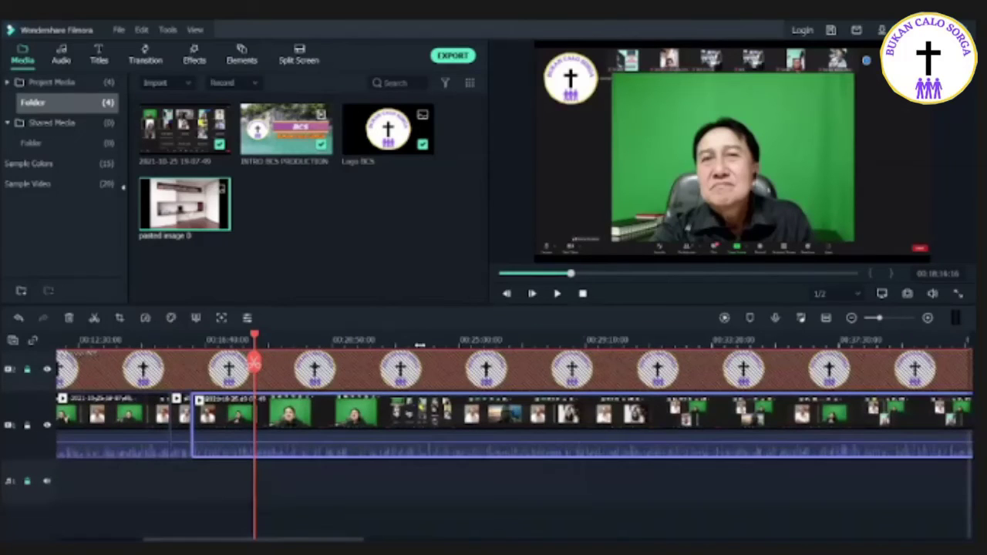
scroll(795, 333, left, 1)
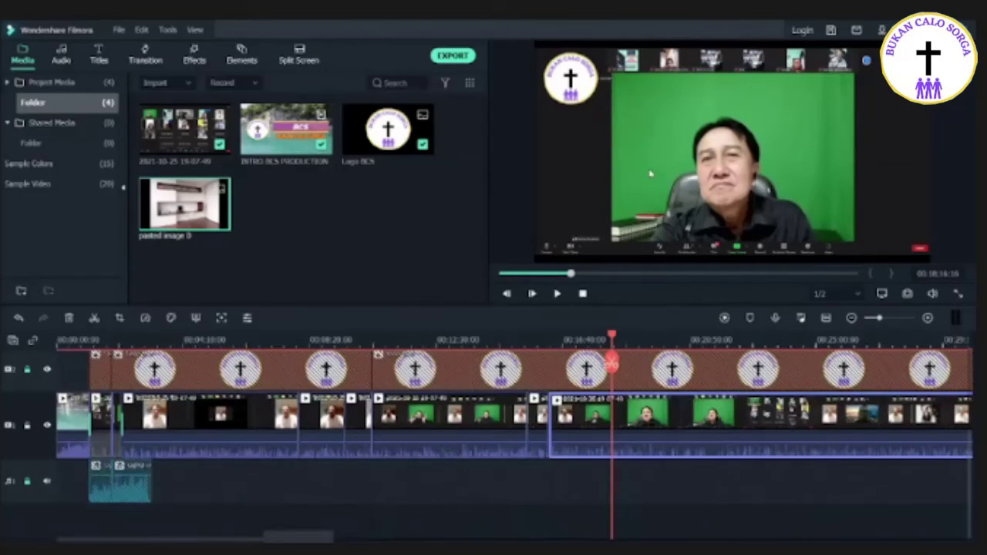
click(650, 174)
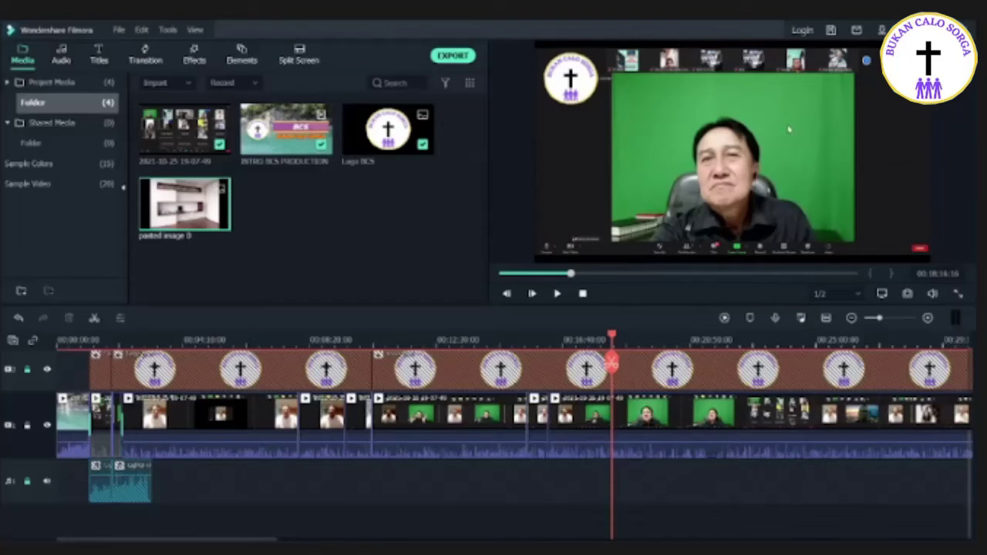
key(ctrl+a)
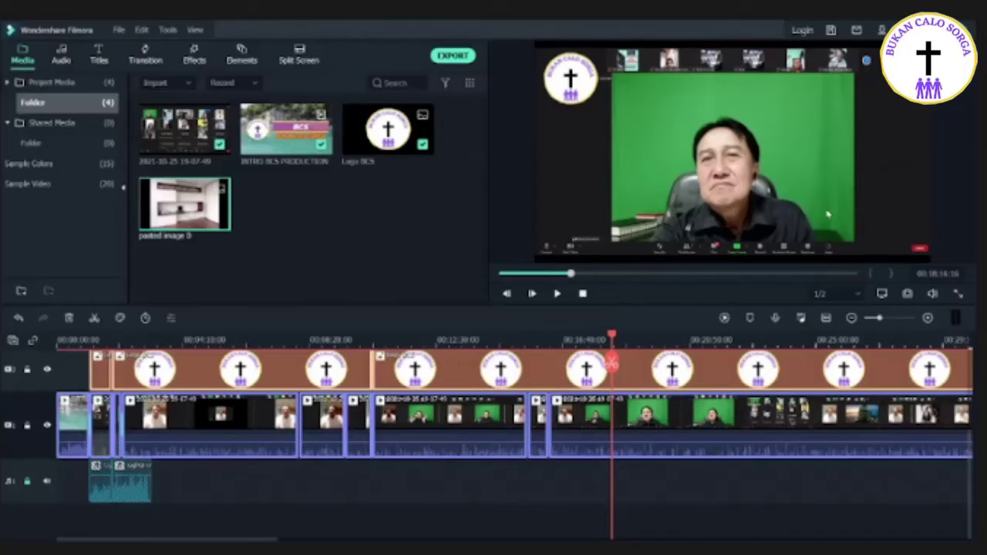
scroll(694, 432, up, 2)
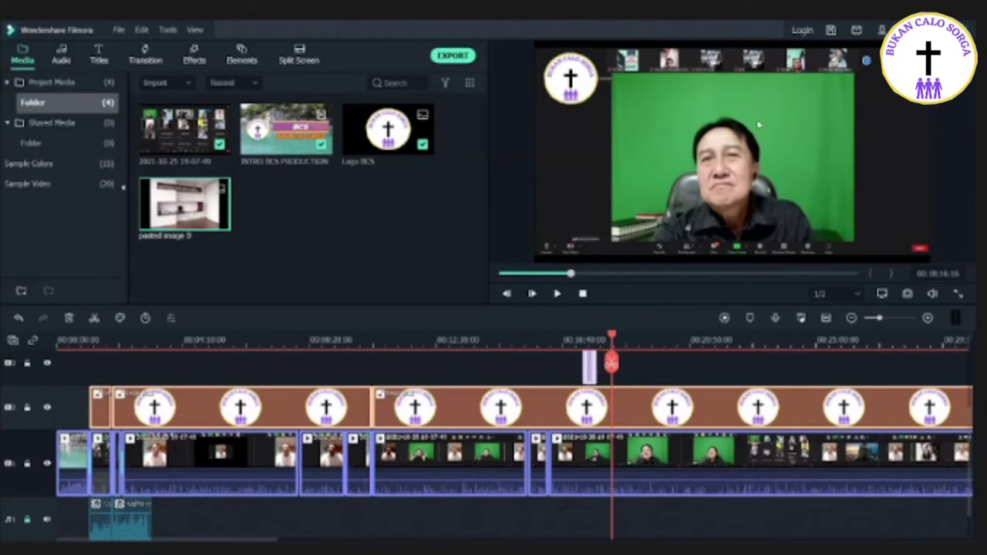
drag(588, 368, 592, 368)
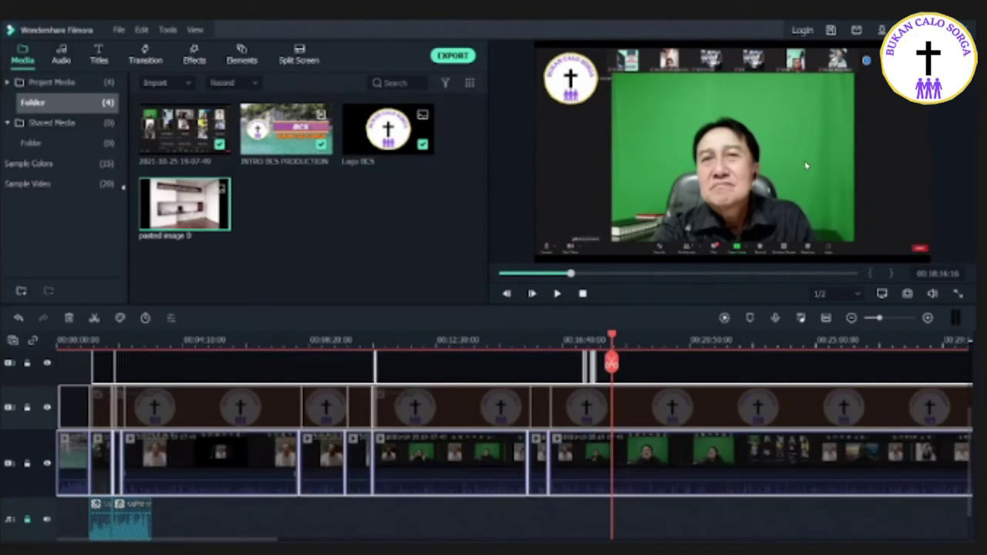
mouse_move(811, 141)
mouse_down()
mouse_move(799, 143)
mouse_move(810, 144)
mouse_up()
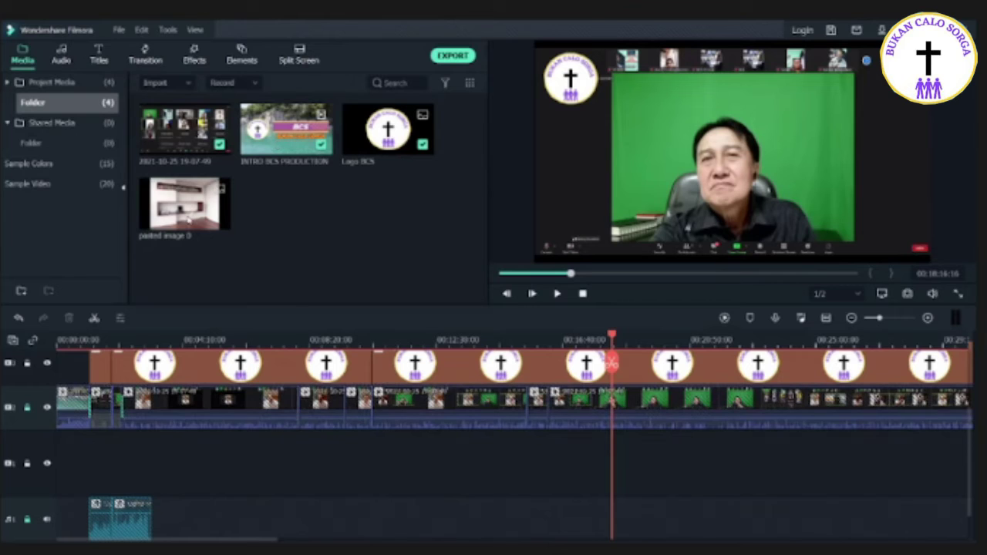
Step: Place the image "pasted image 0" at the start of the empty lowest video track
drag(187, 220, 588, 354)
scroll(655, 188, down, 3)
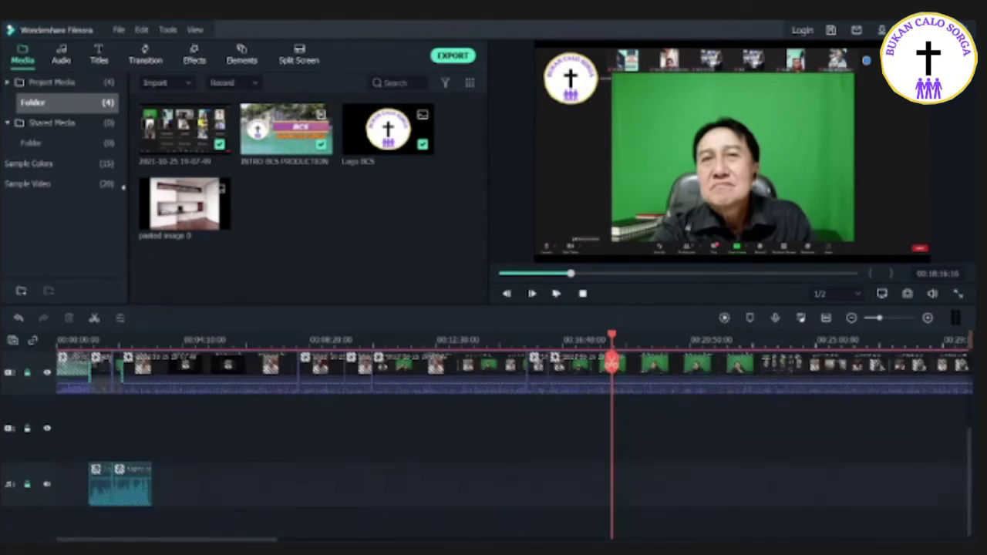
drag(186, 207, 57, 428)
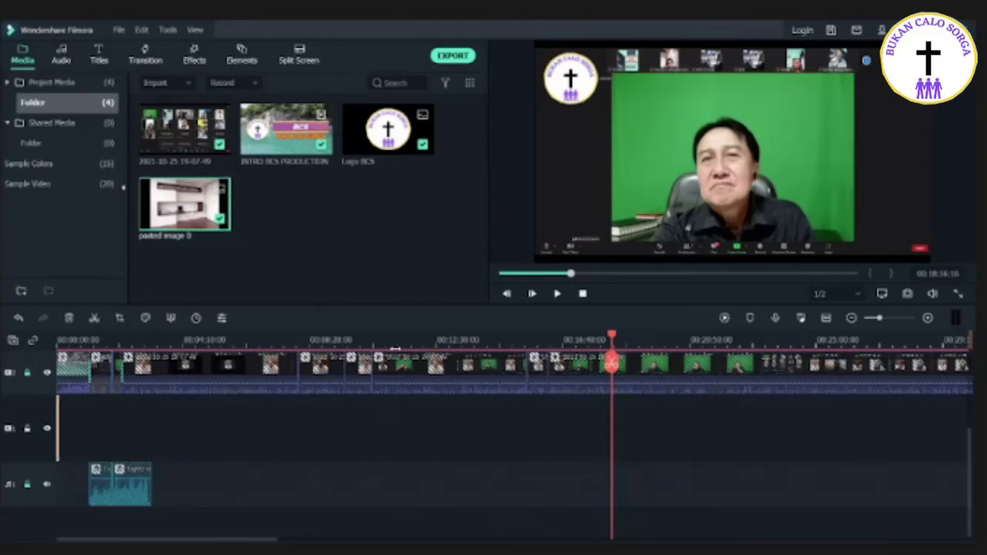
scroll(343, 373, up, 1)
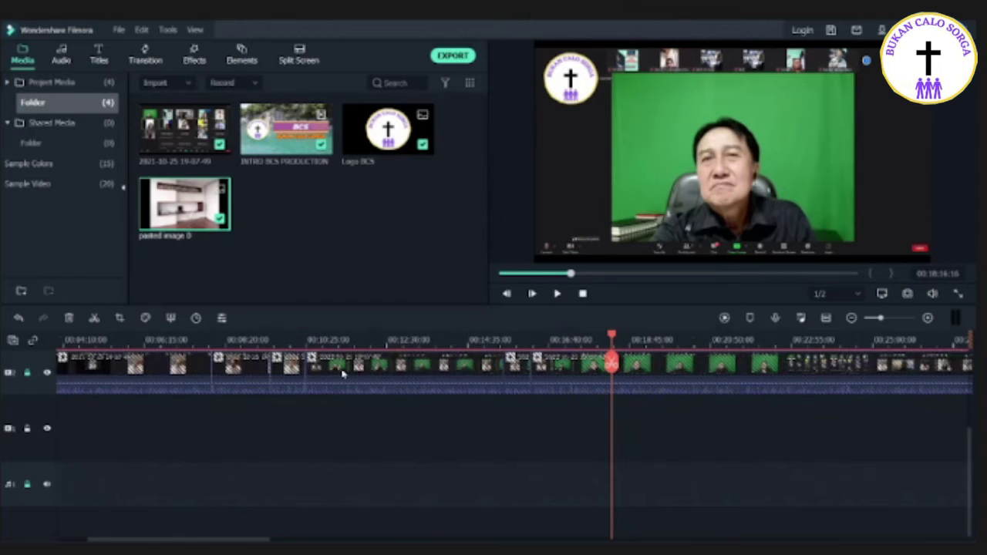
scroll(335, 474, left, 2)
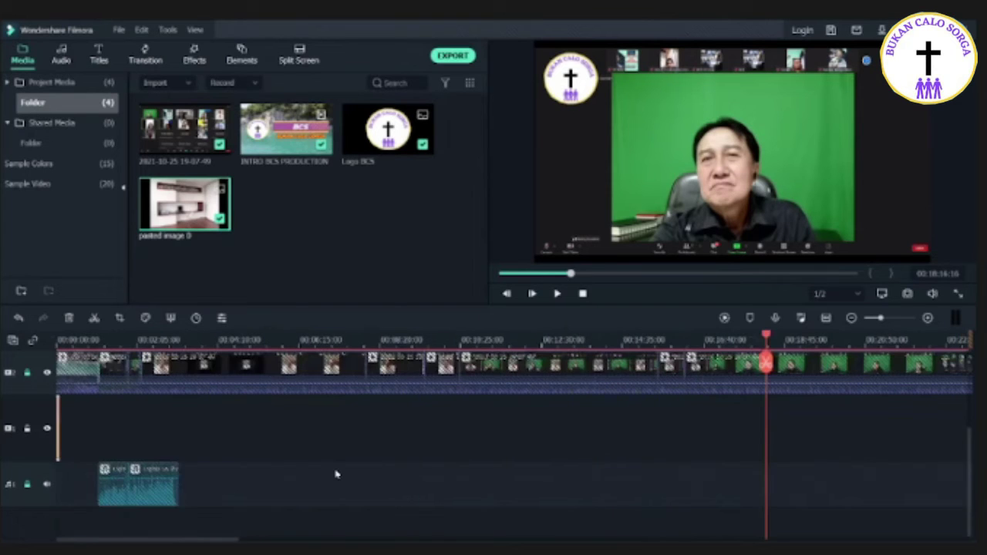
Step: Extend the "pasted image 0" clip from the timeline's start past the 00:18:16:16 green-screen footage and lock its track
drag(59, 429, 323, 428)
drag(211, 542, 11, 428)
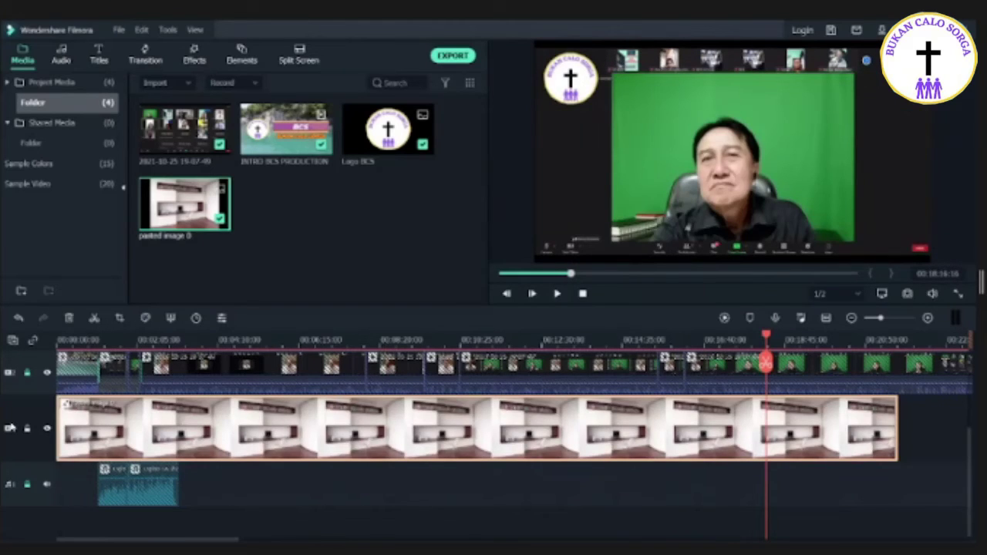
drag(102, 540, 330, 371)
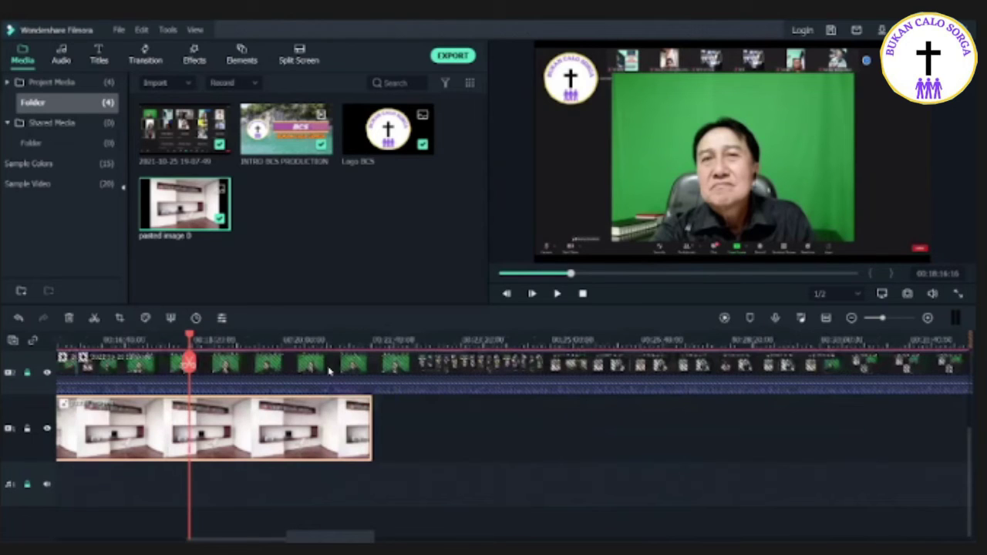
click(27, 428)
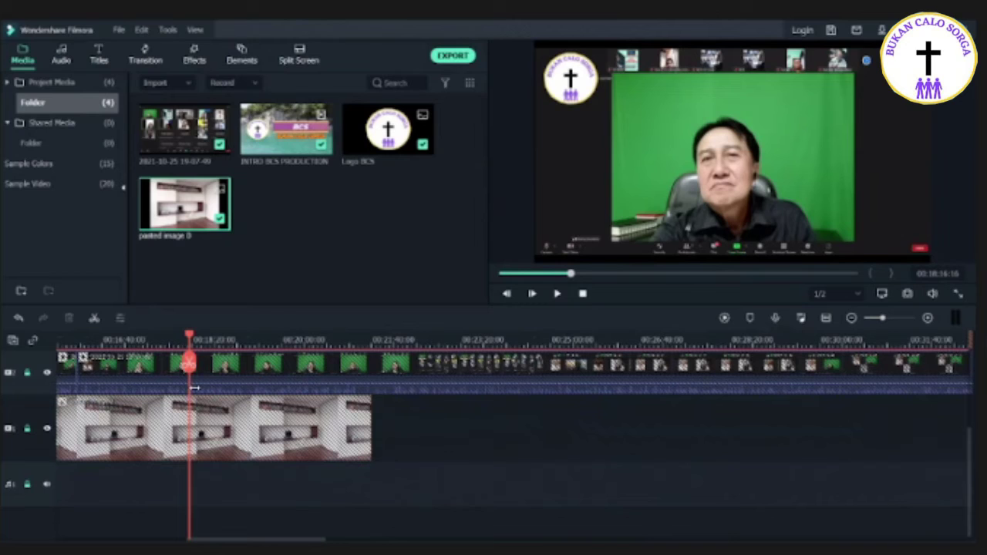
Step: Unlock the meeting recording's track and enable Chroma Key for the green-screen clip at the playhead
click(27, 374)
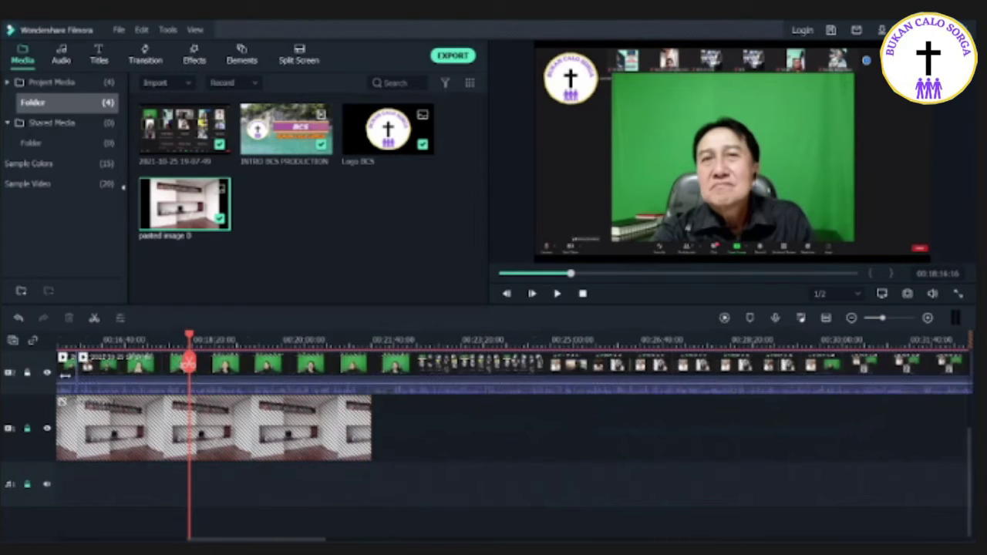
click(84, 377)
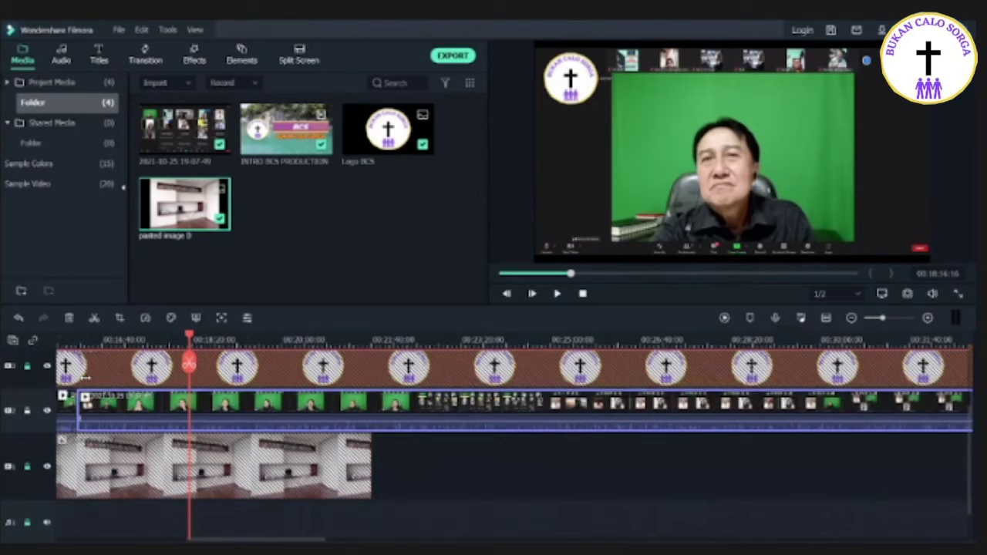
double_click(189, 382)
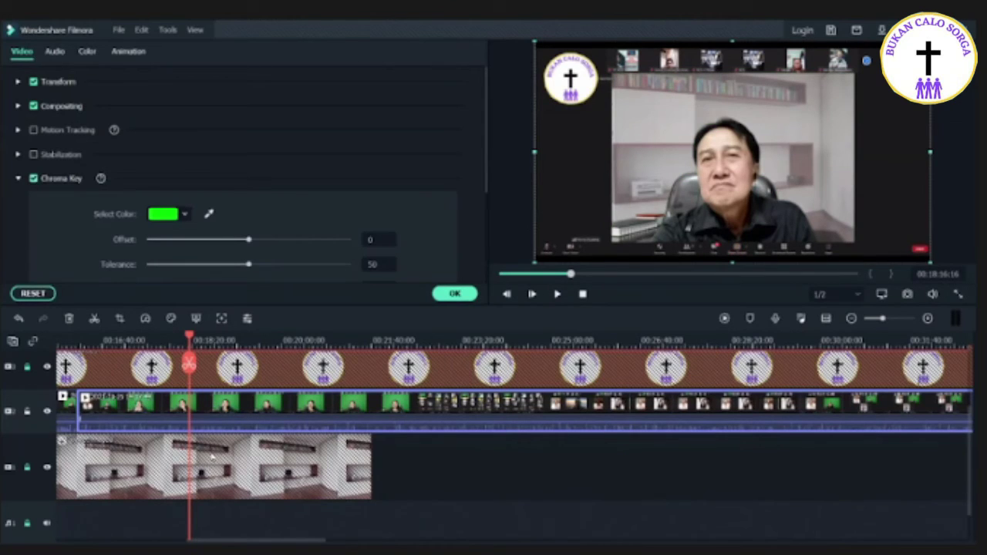
click(185, 214)
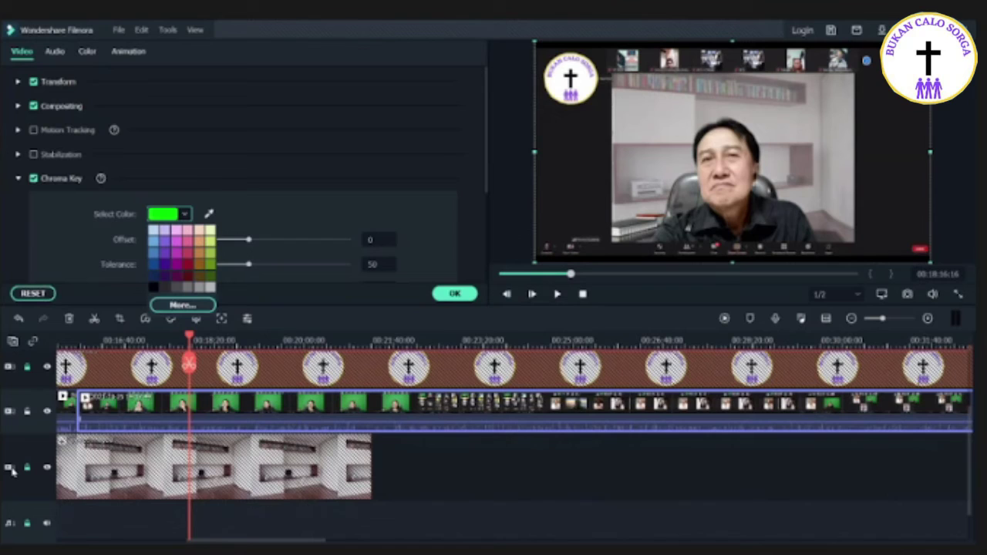
click(430, 455)
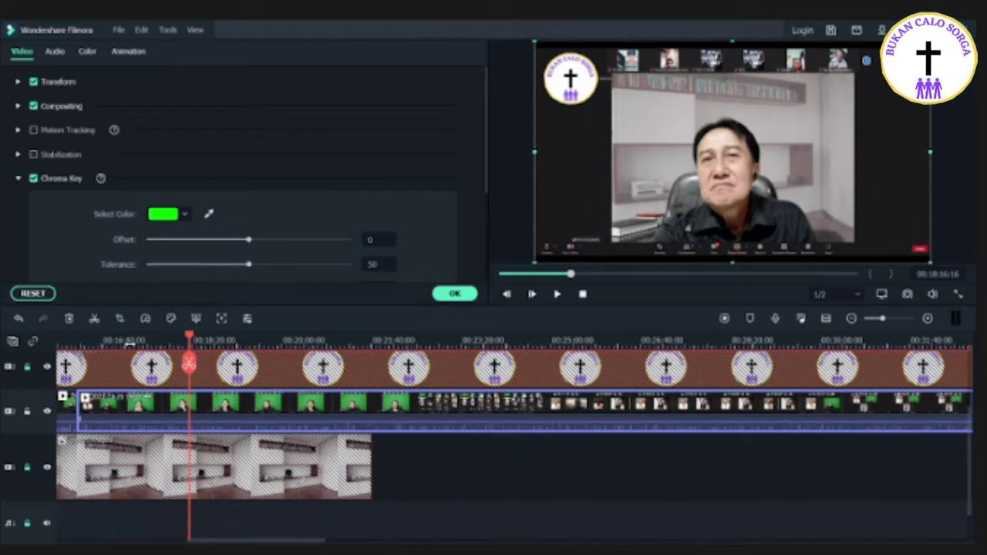
Step: Sample the green backdrop in the preview as the Chroma Key colour, toggle the effect to compare, and apply the settings
click(209, 214)
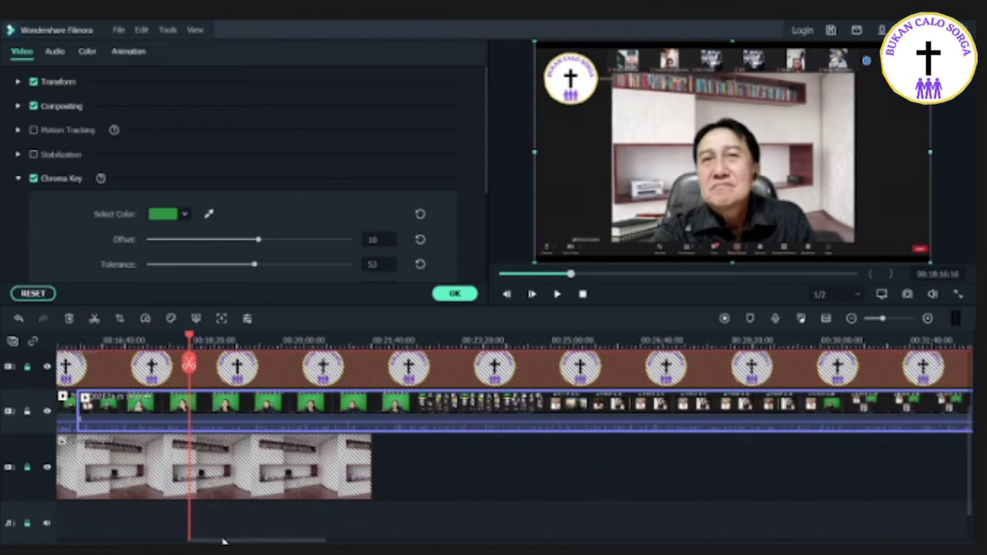
click(184, 215)
click(255, 214)
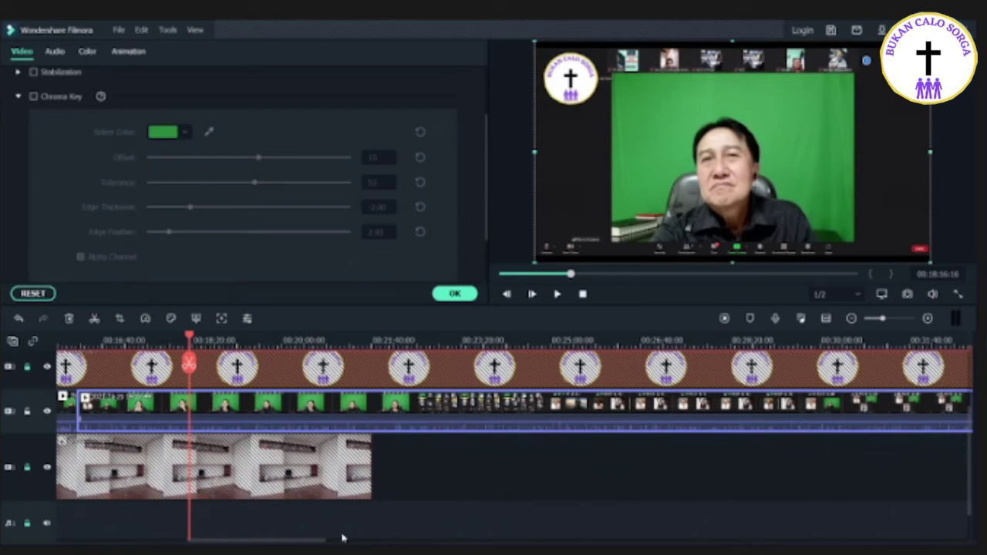
click(33, 96)
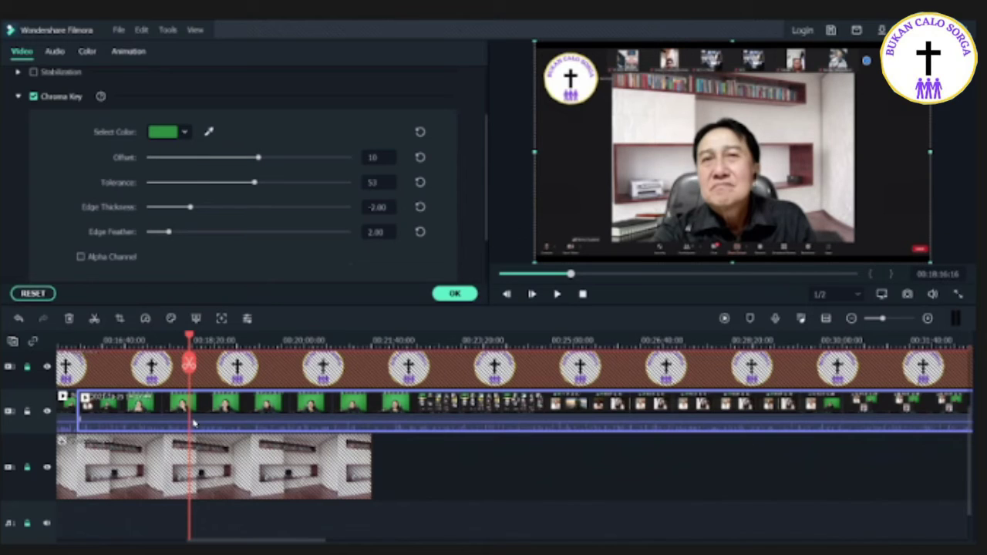
click(184, 132)
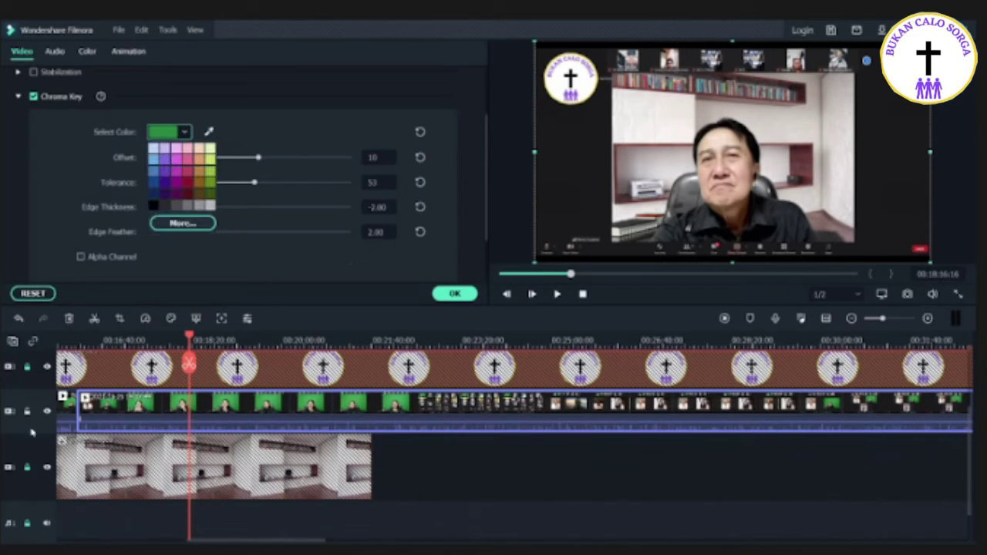
click(23, 395)
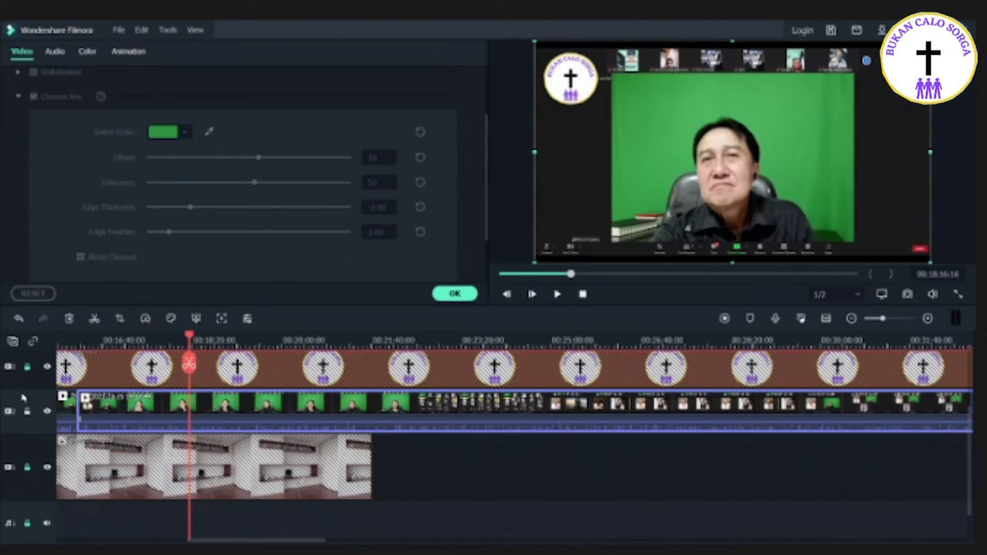
click(795, 157)
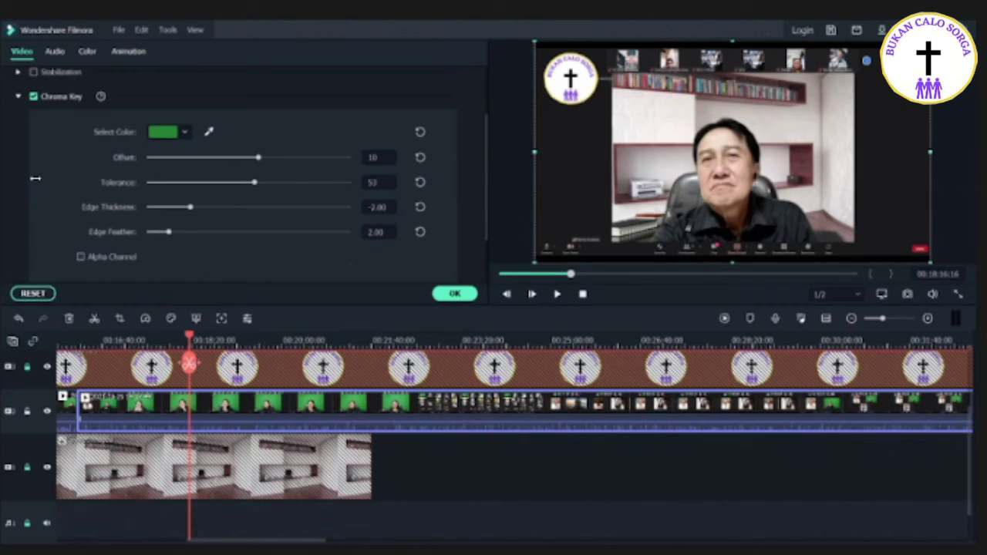
click(455, 293)
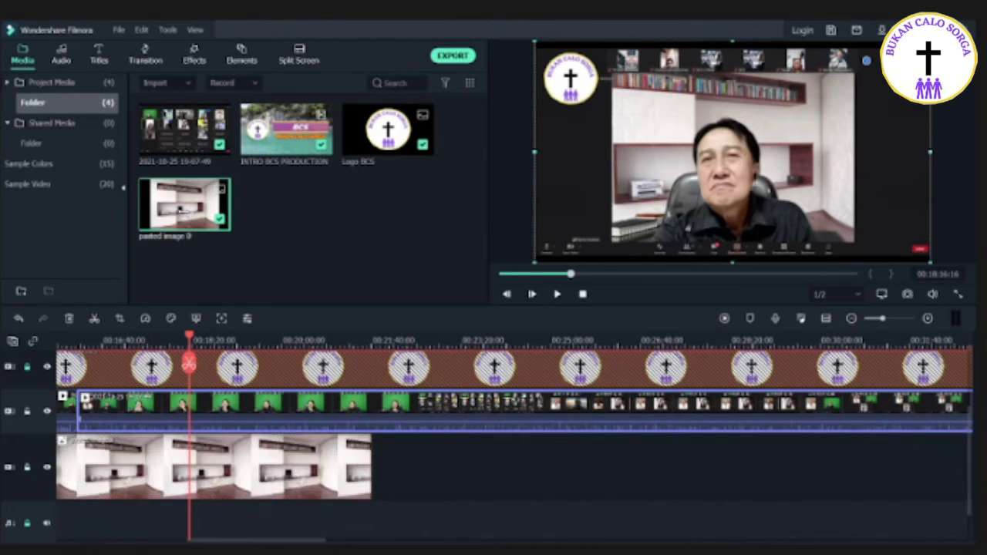
Step: Stretch the background image to span the full preview width and open its image settings
click(774, 117)
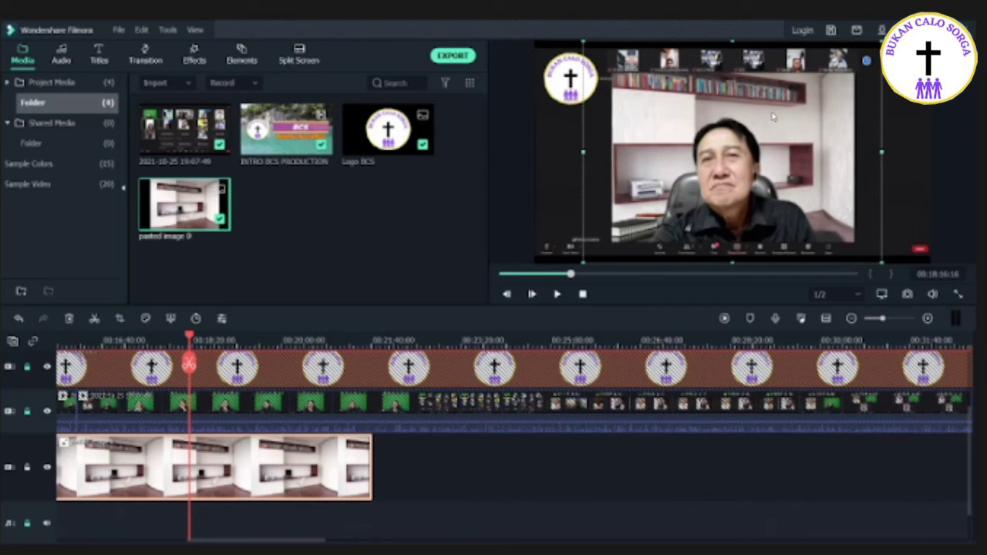
drag(774, 116, 828, 135)
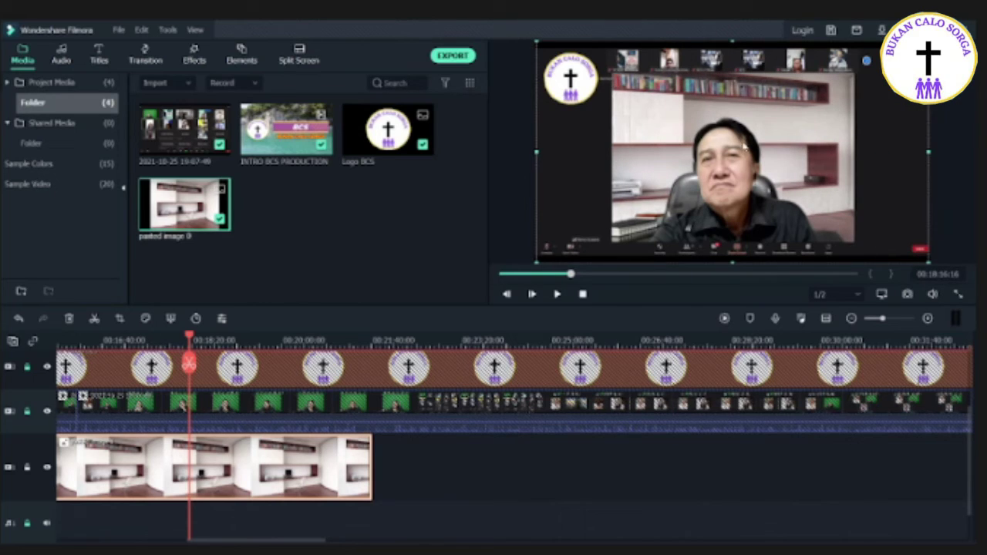
double_click(697, 167)
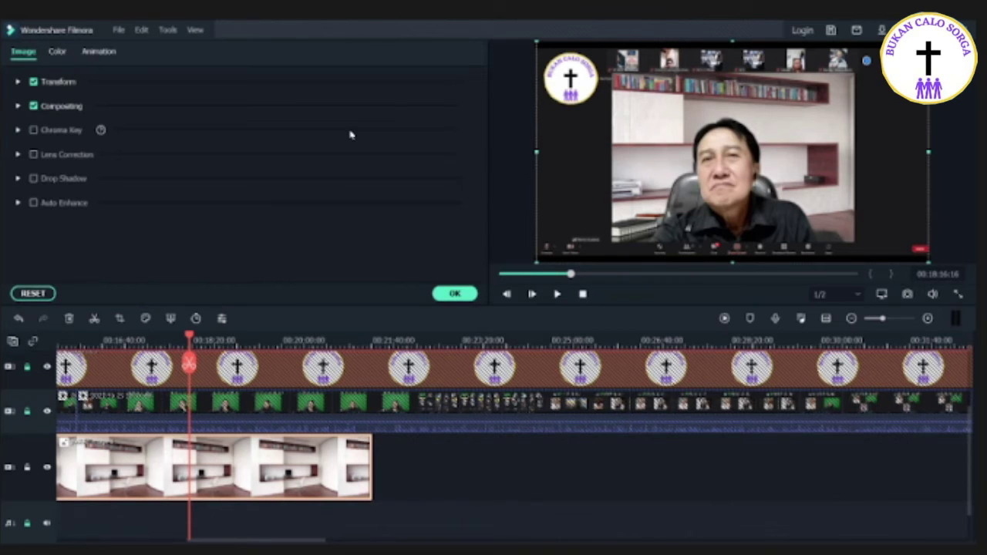
Step: Hide the meeting recording's track and reset the background image's scale to 100%
click(47, 411)
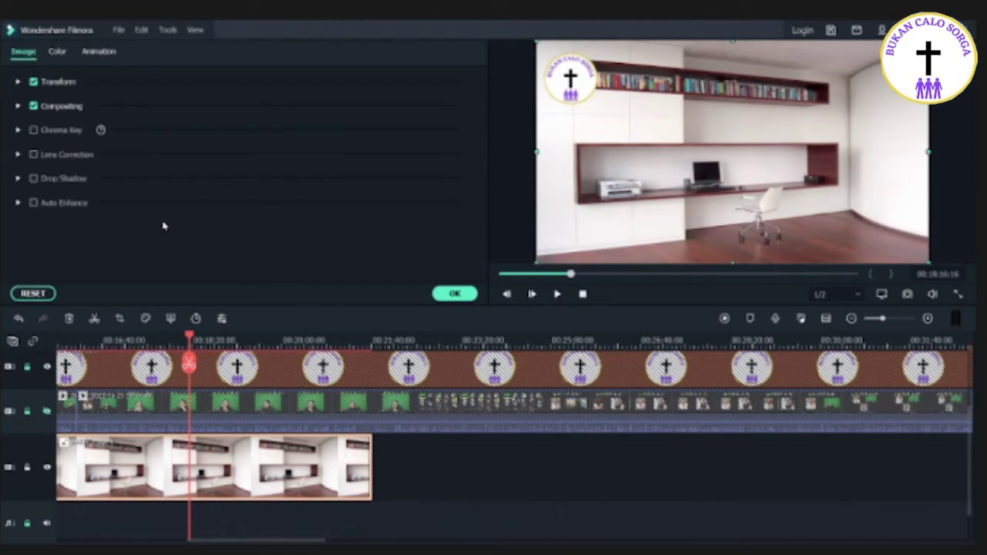
click(34, 179)
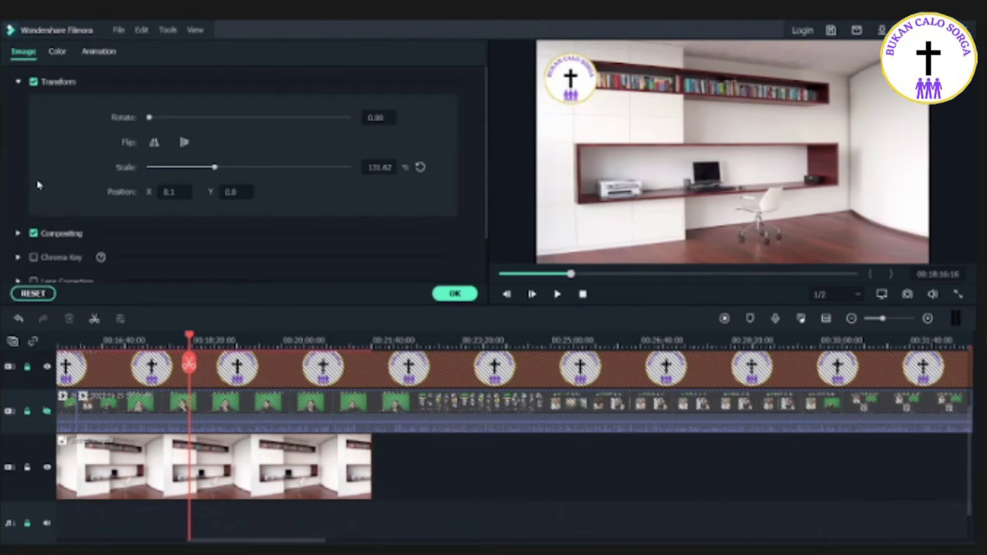
click(421, 167)
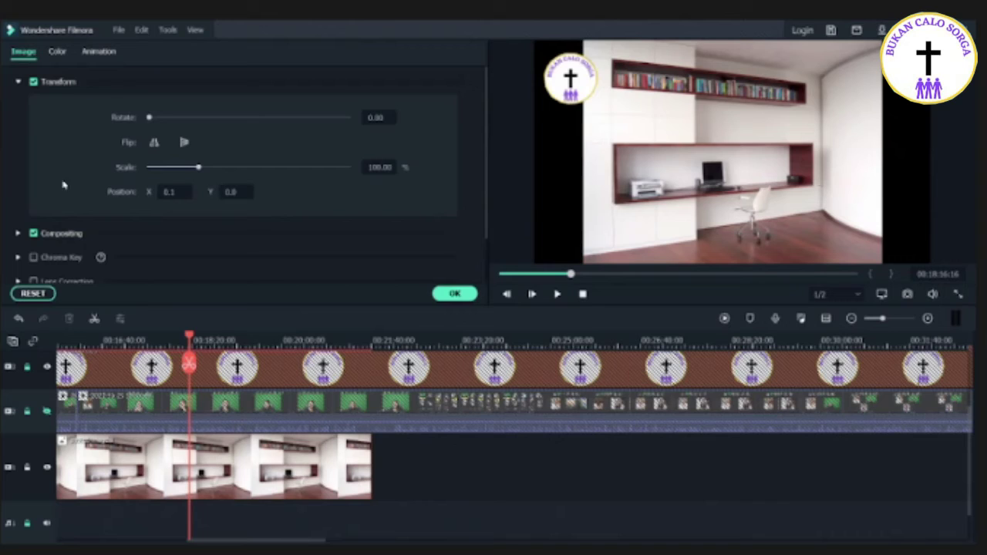
Step: Stretch the background image on both sides to fill the preview frame at 132.82% scale, and lock its track
click(37, 183)
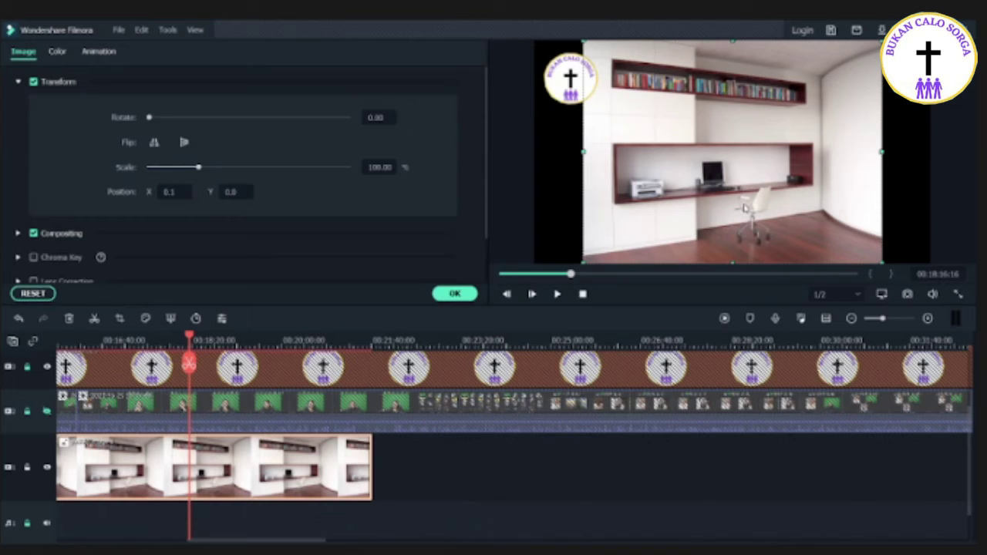
scroll(262, 185, down, 2)
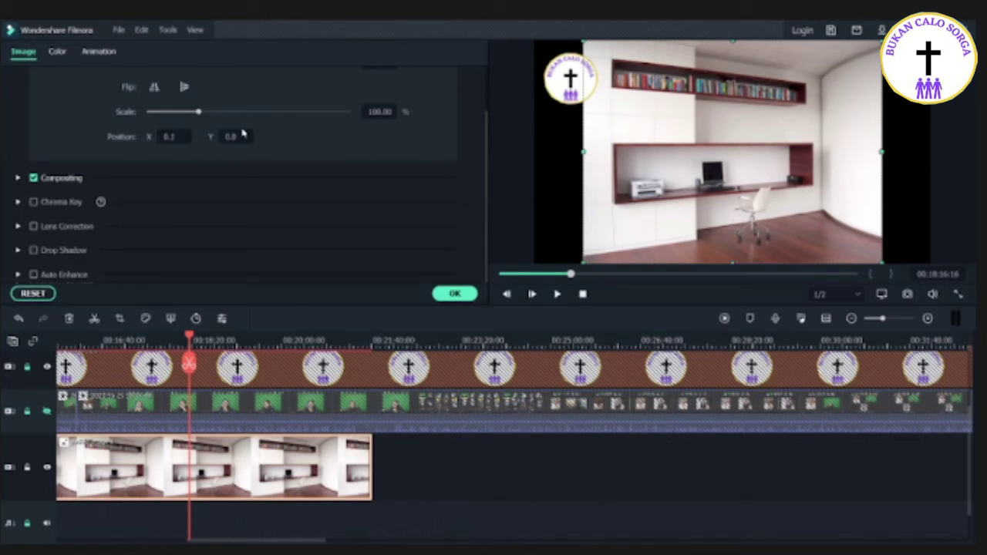
drag(584, 152, 533, 152)
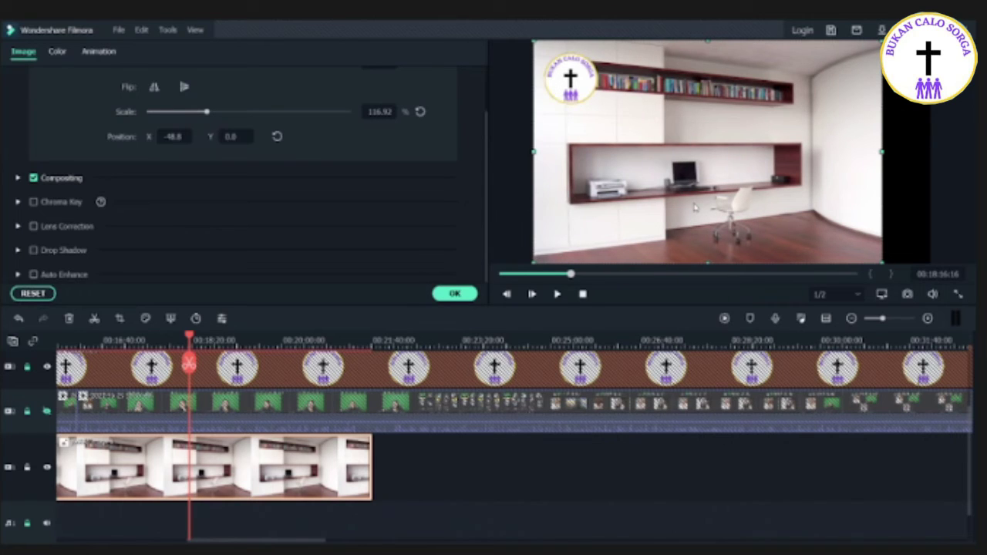
drag(882, 152, 930, 152)
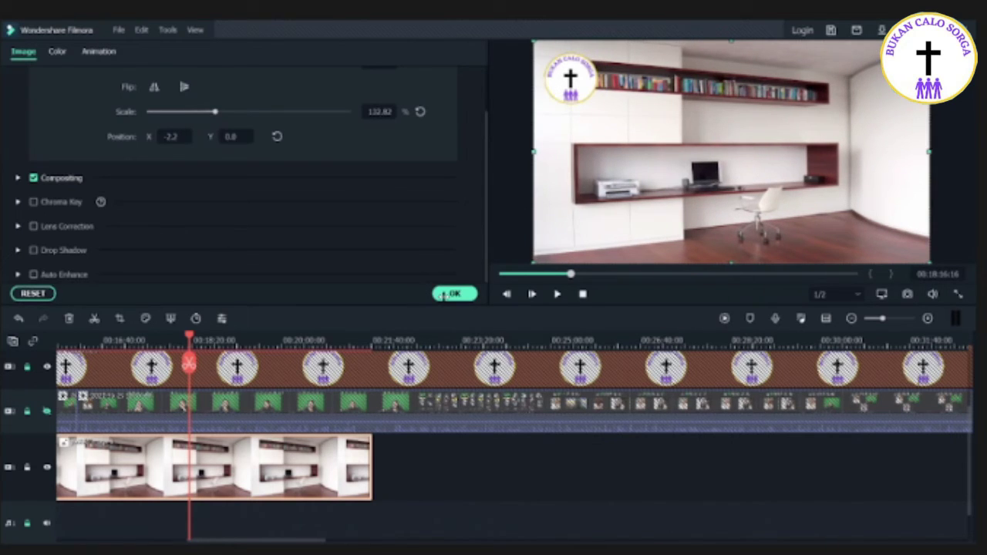
click(27, 468)
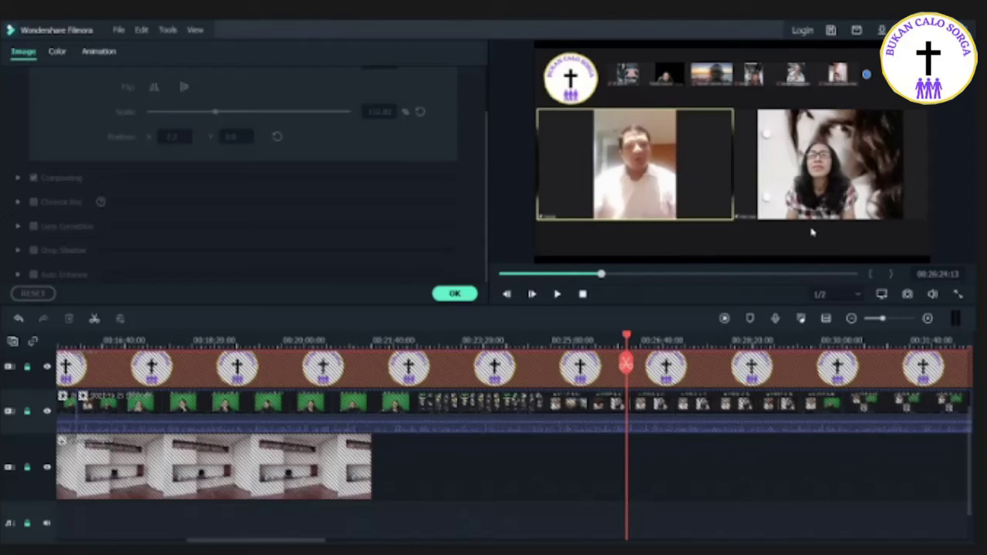
Step: Extend the background image clip past the green-screen scene at 00:30:49:04 and lock its track
scroll(325, 426, down, 3)
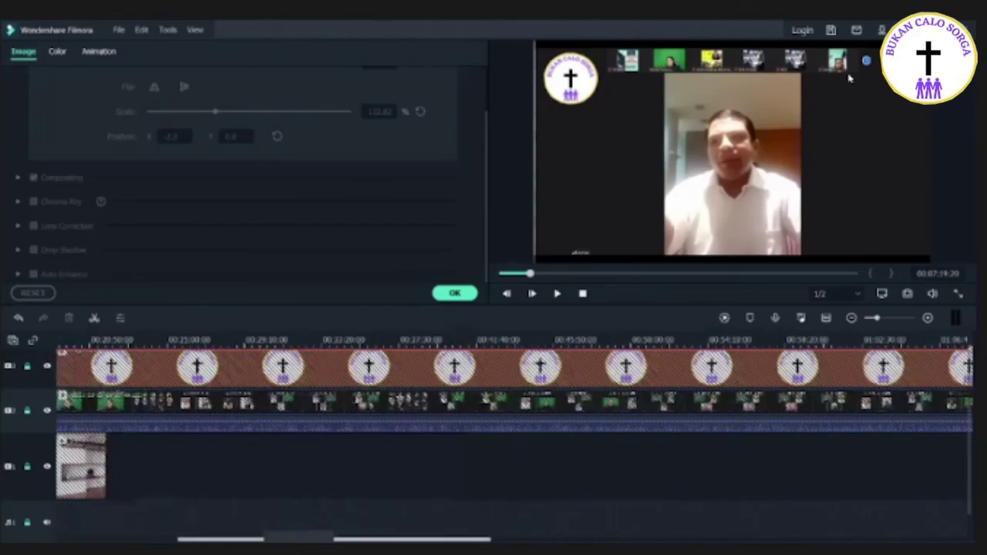
click(896, 169)
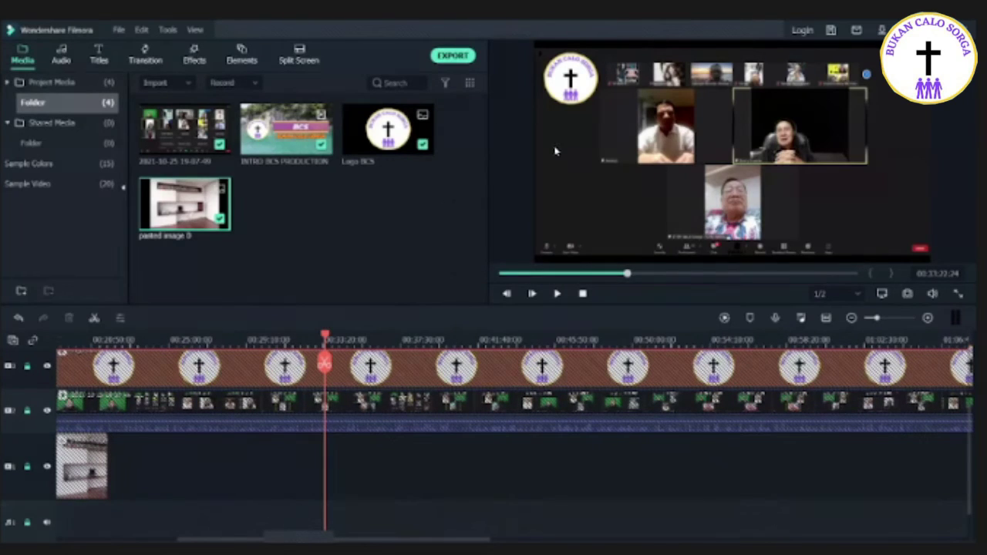
drag(880, 152, 917, 150)
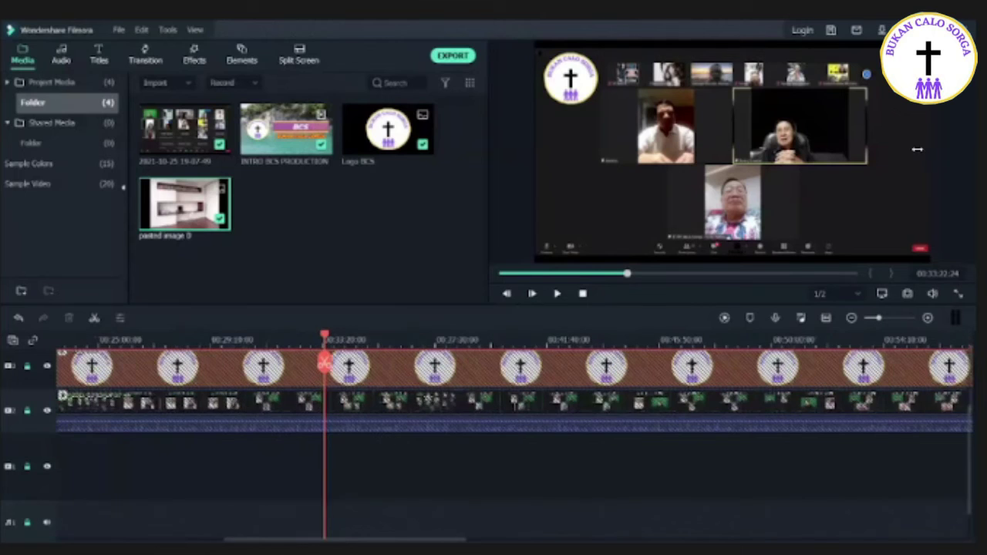
key(ctrl+equal)
scroll(31, 468, left, 3)
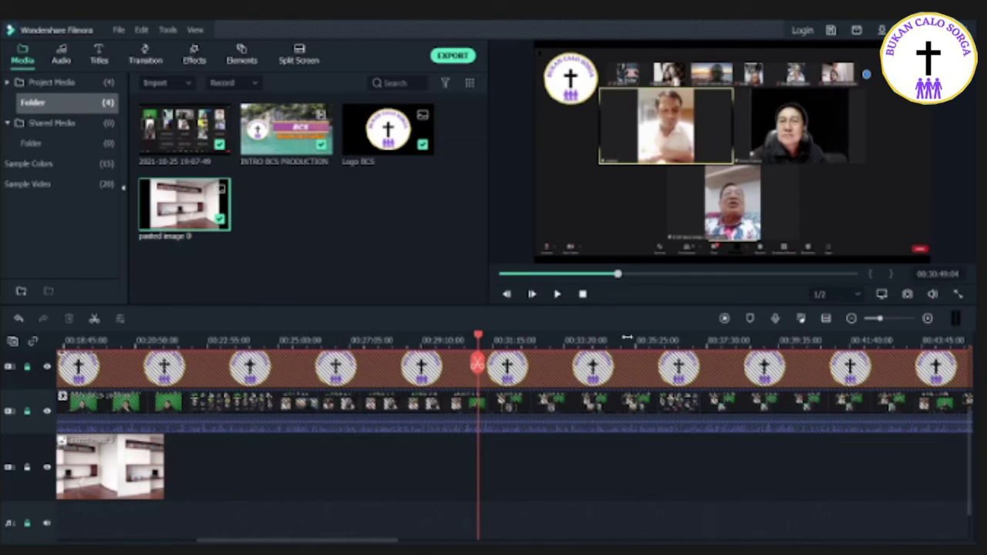
drag(165, 467, 427, 466)
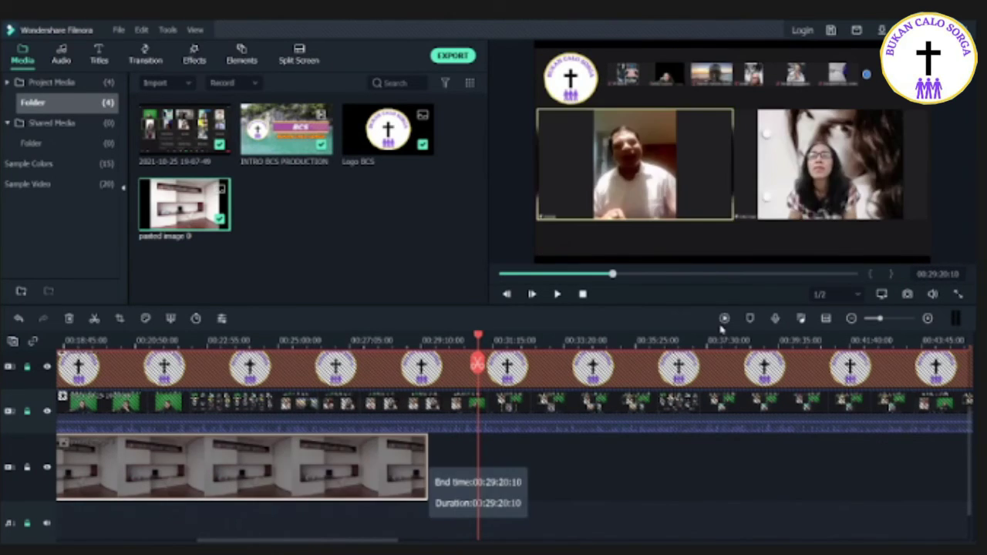
drag(721, 330, 626, 344)
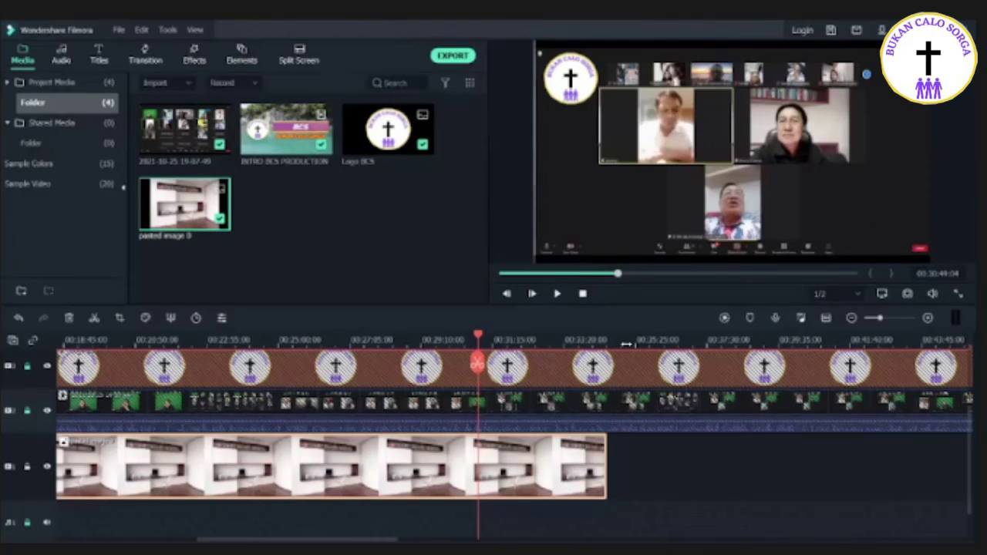
click(503, 515)
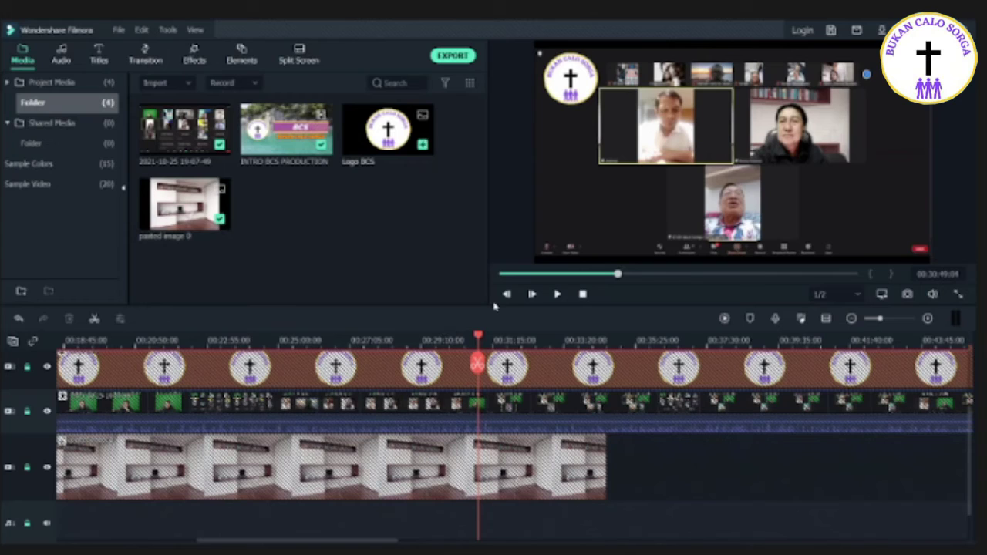
Step: Split the recording, logo and background image clips at 00:30:49:04 and delete everything after the cut
drag(470, 340, 301, 341)
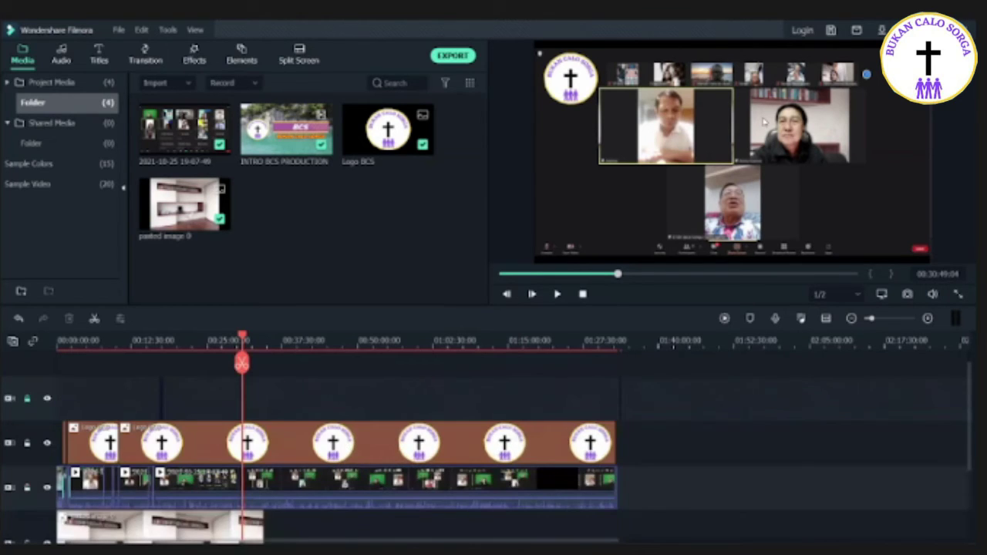
click(243, 362)
key(Delete)
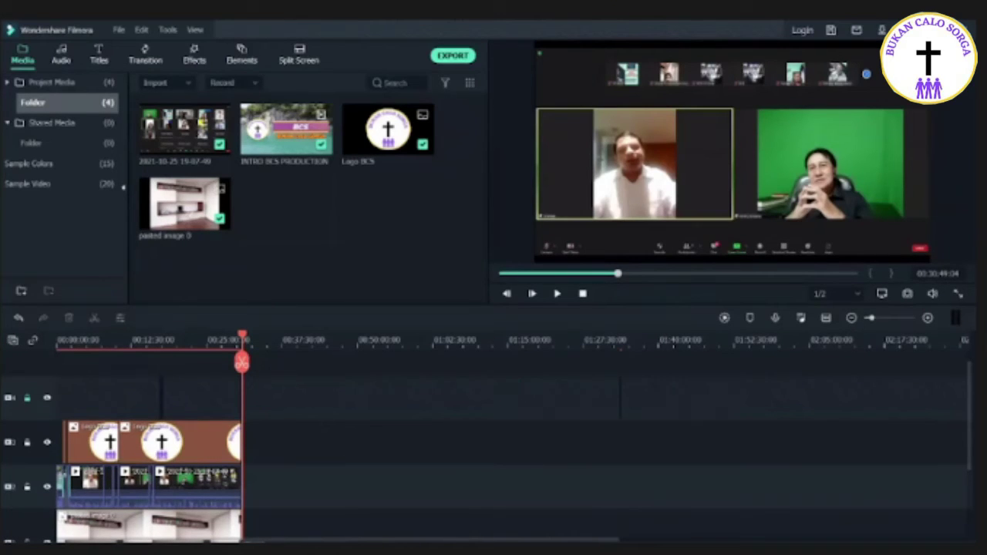
Step: Delete the leftover clip on the topmost video track that lies far beyond the end of the recording
click(621, 398)
key(Delete)
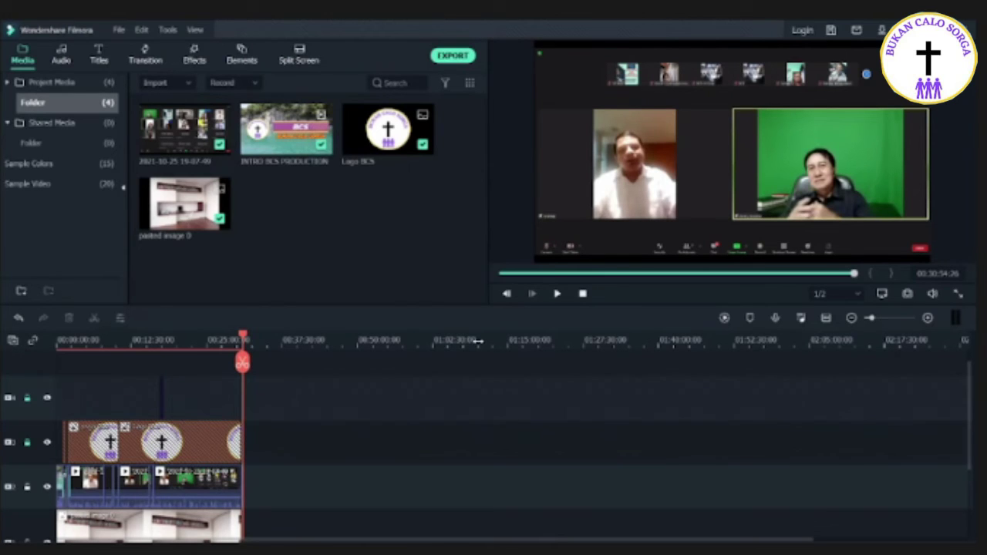
scroll(479, 341, down, 2)
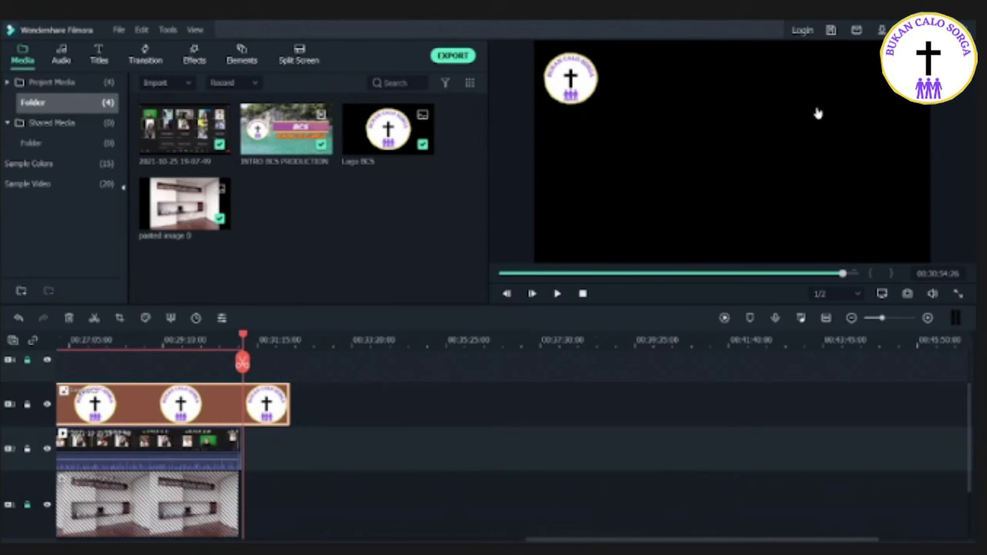
Step: Try to close the gap between the two long logo clips by moving the second one earlier, and undo the changes
drag(552, 540, 252, 370)
key(ctrl+minus)
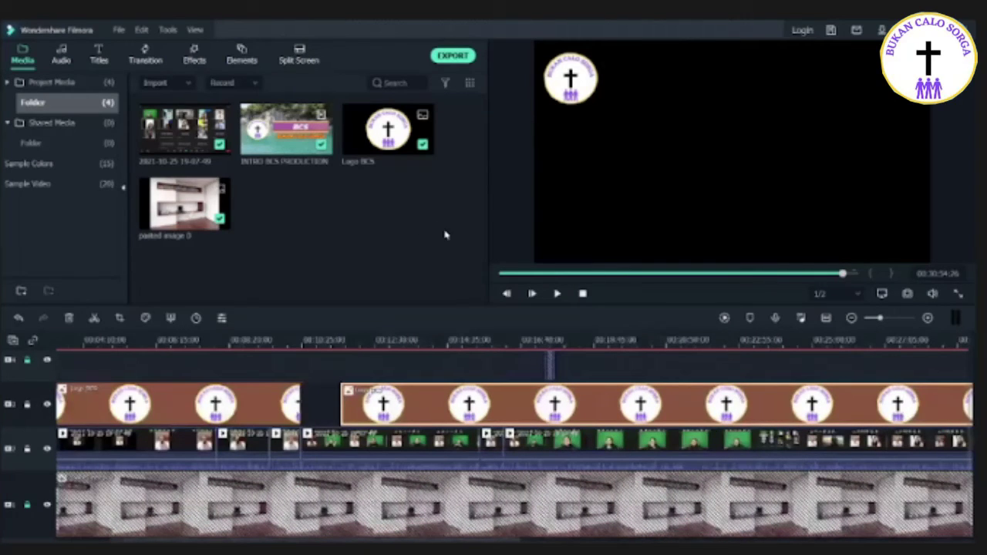
key(ctrl+minus)
key(Delete)
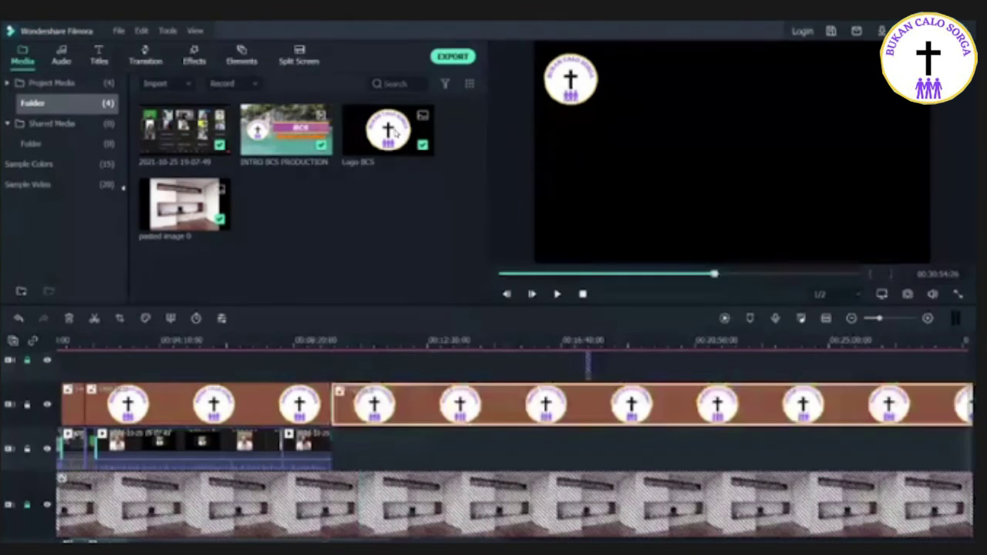
drag(669, 307, 688, 335)
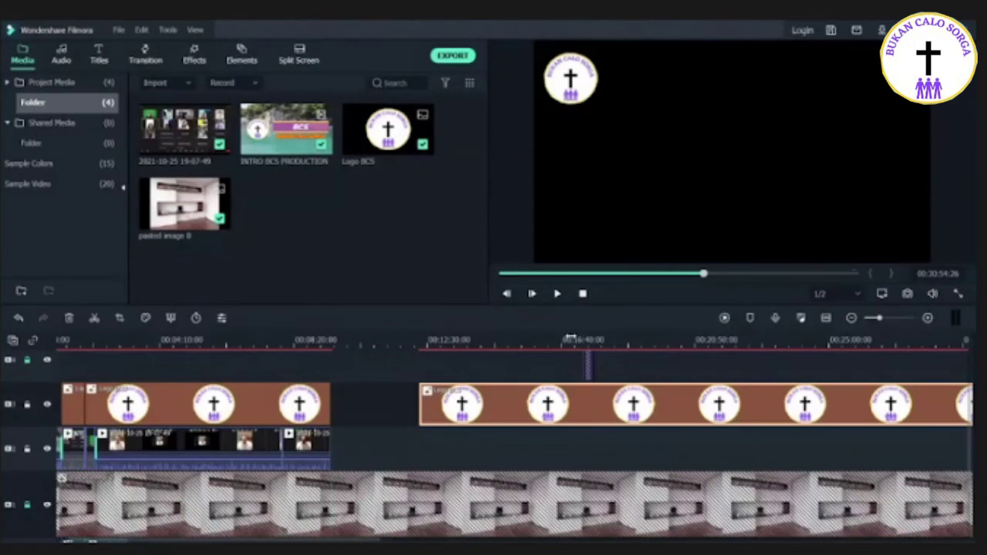
drag(462, 403, 362, 403)
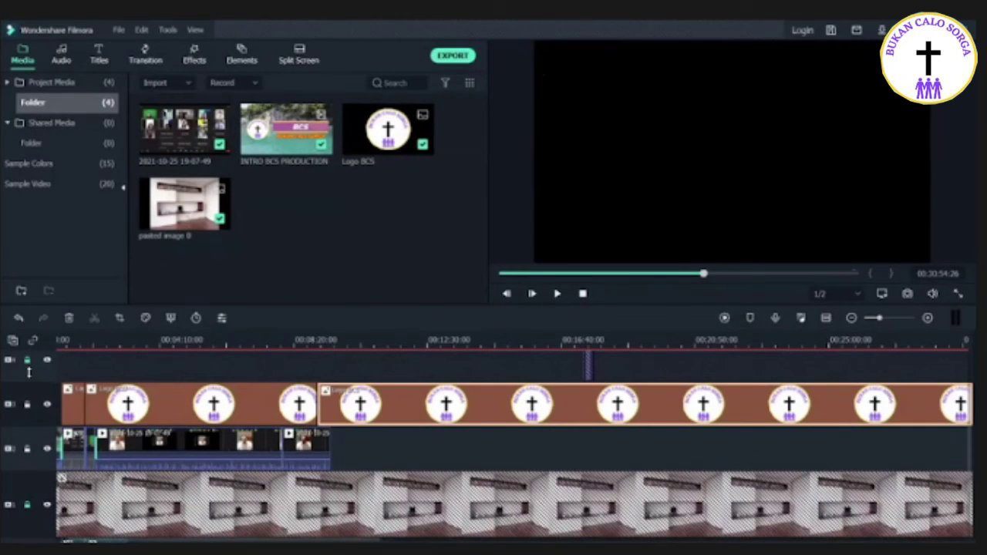
key(ctrl+z)
key(ctrl+z)
key(ctrl+z)
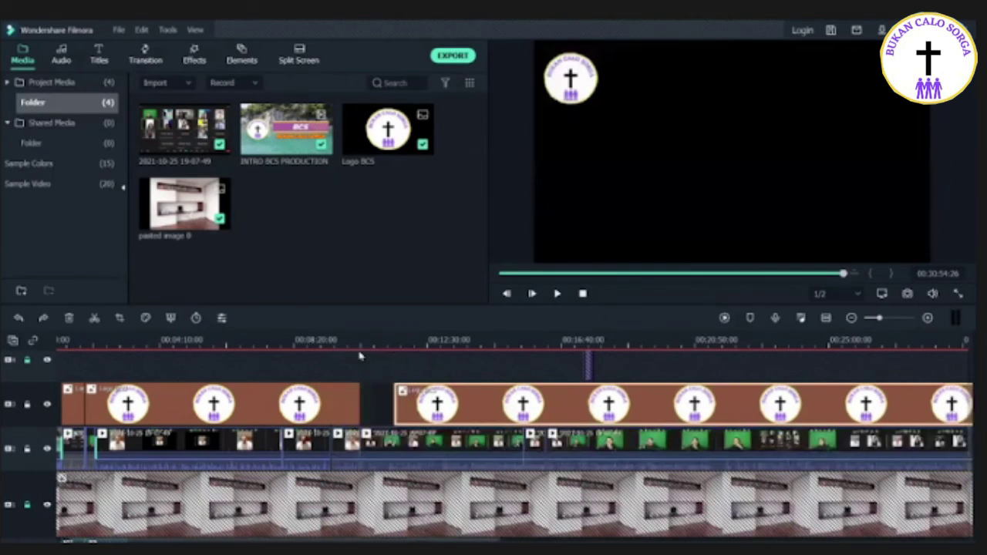
Step: Move the second long logo clip back against the first to close the gap, and lock the logo and recording tracks
drag(241, 372, 249, 369)
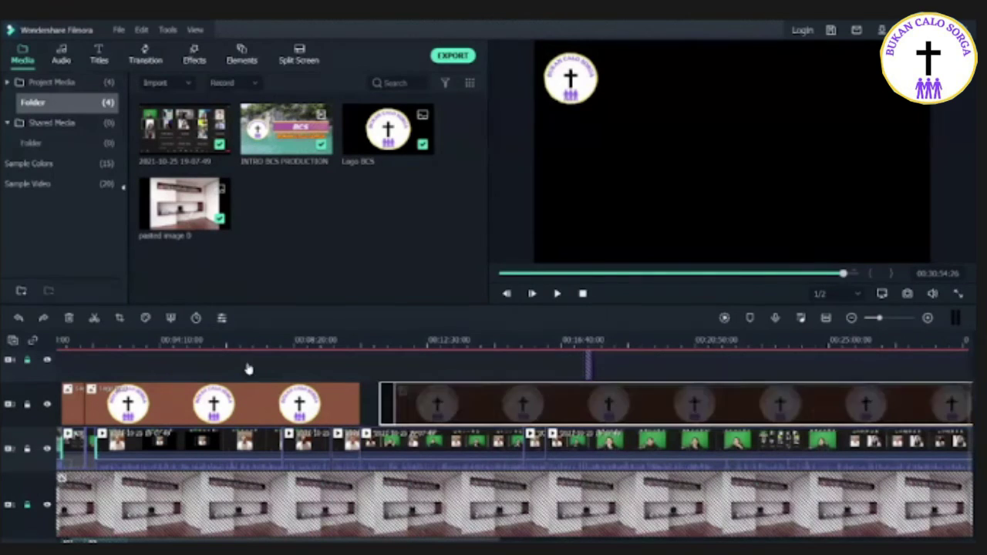
drag(764, 429, 748, 432)
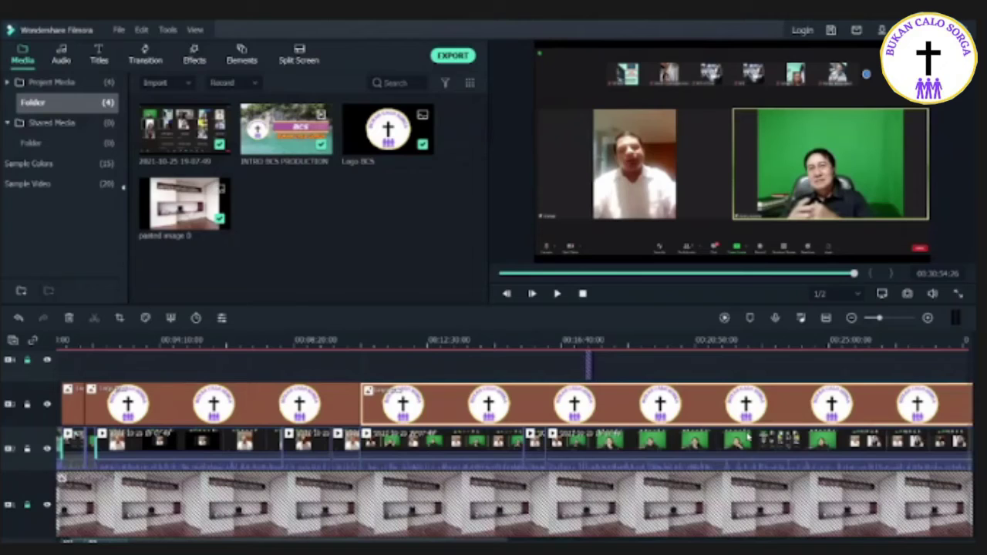
click(37, 407)
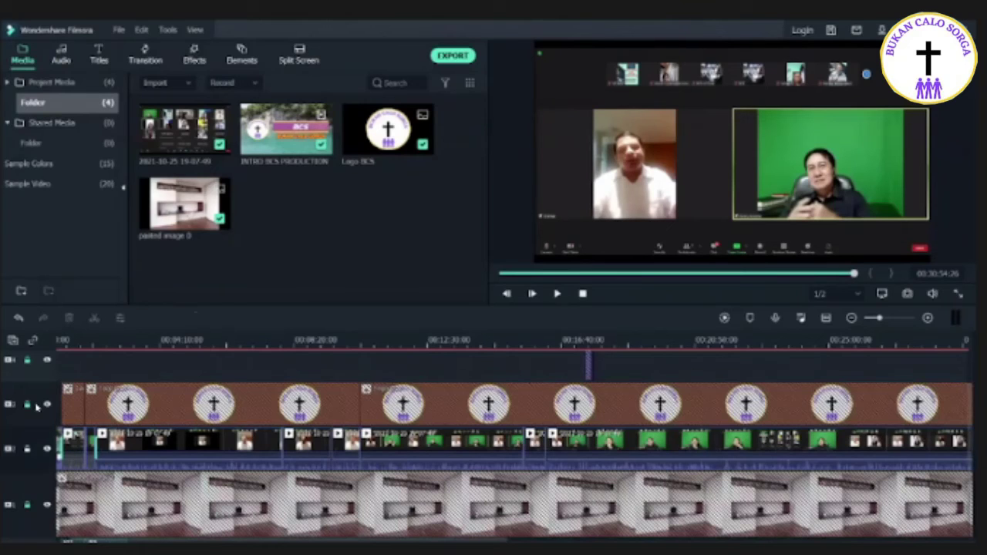
click(27, 449)
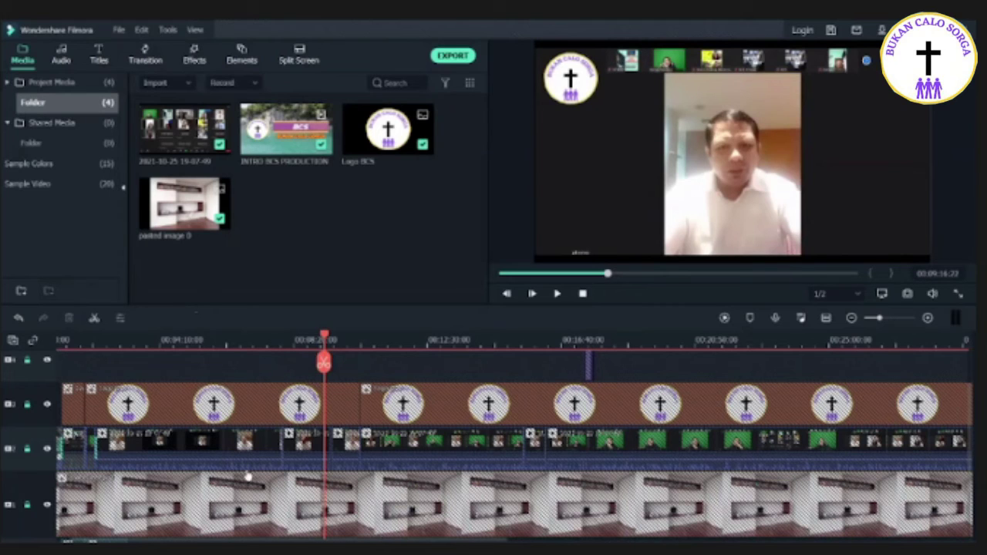
Step: Hide and show the logo track and the recording track to check what each contributes to the preview
click(48, 405)
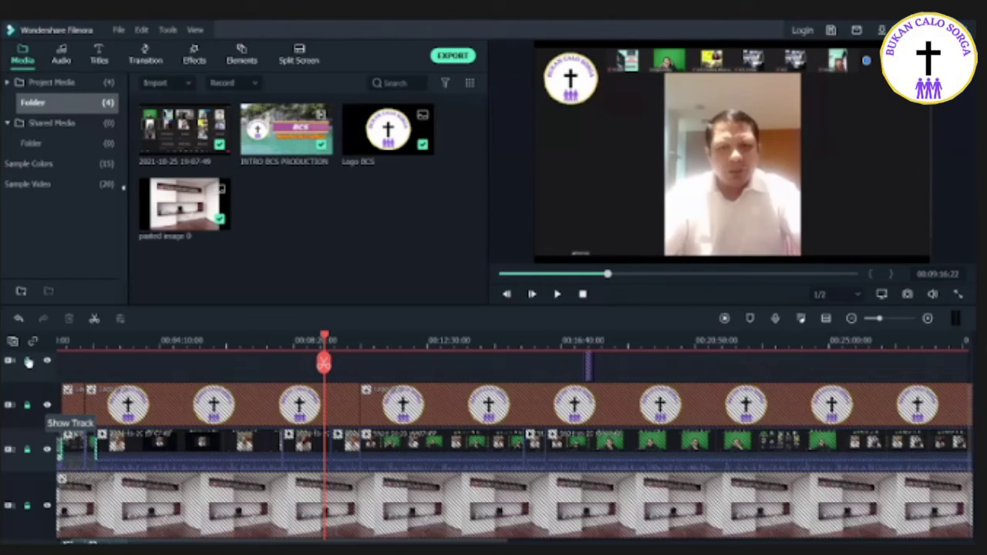
click(47, 405)
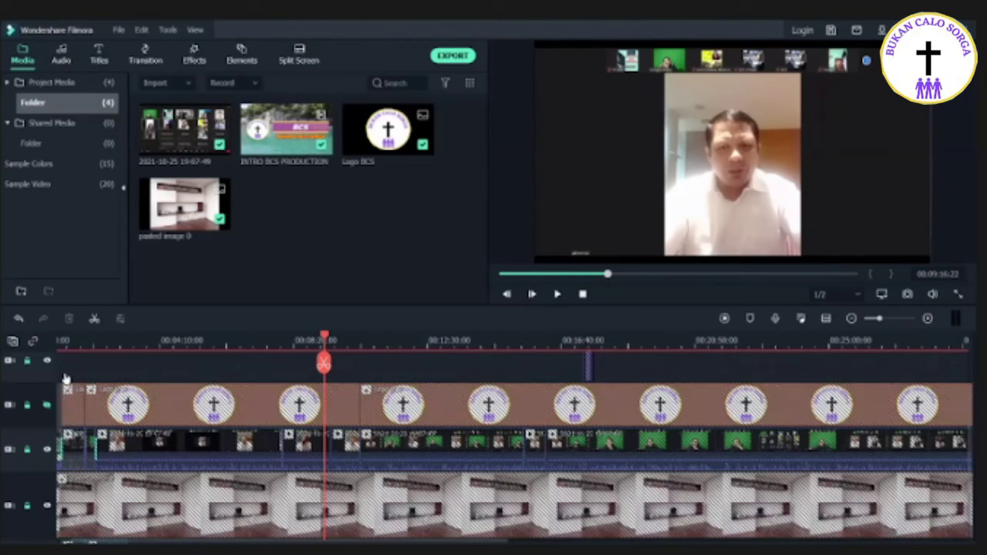
click(46, 404)
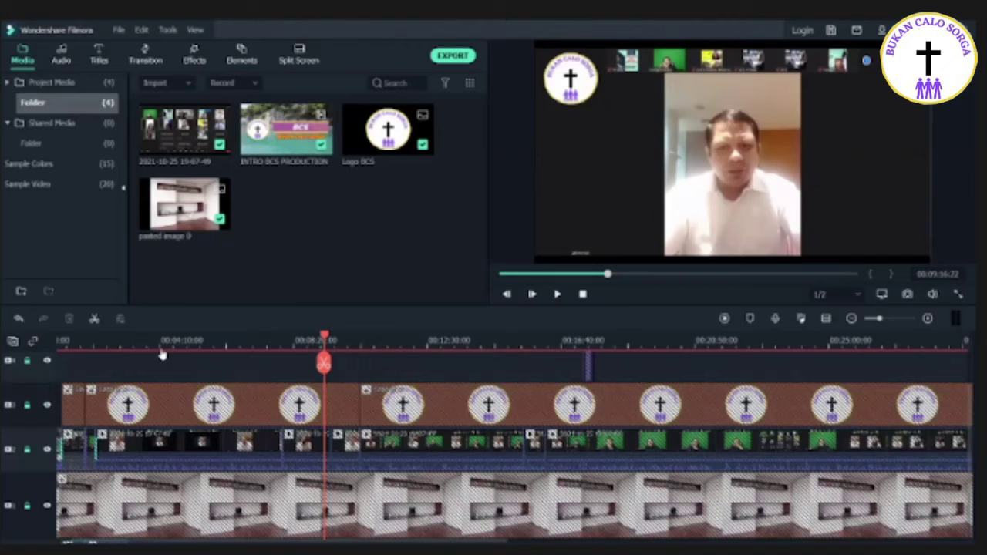
click(46, 404)
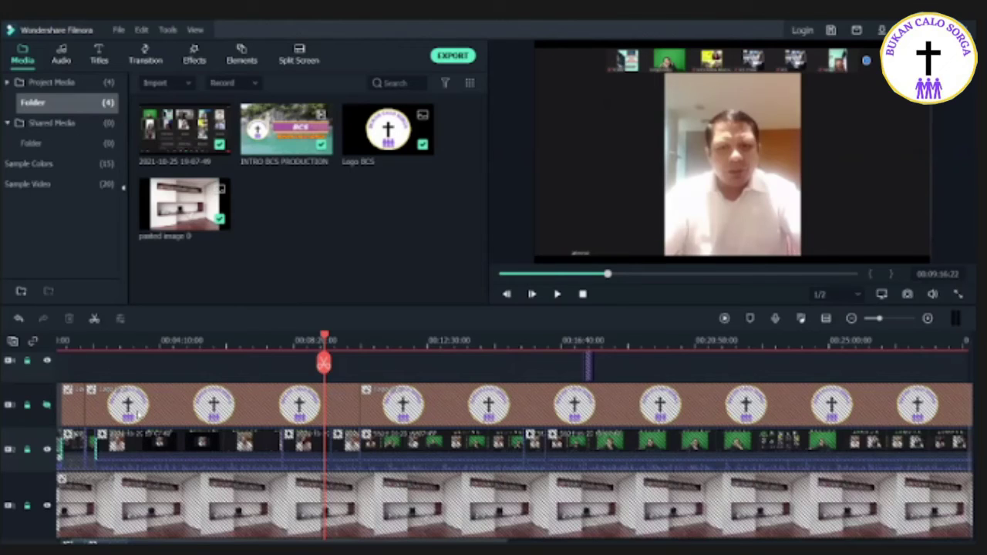
click(47, 405)
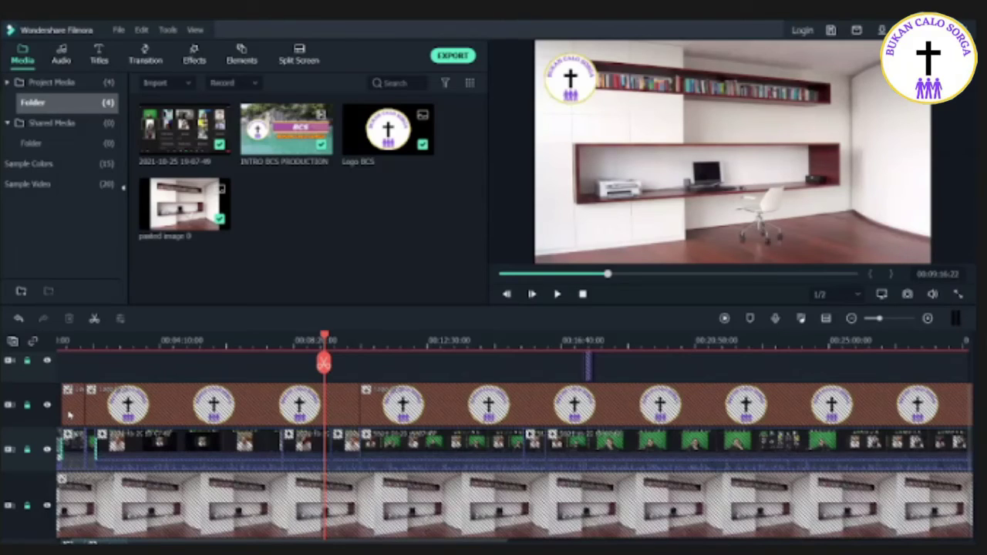
click(47, 450)
click(47, 450)
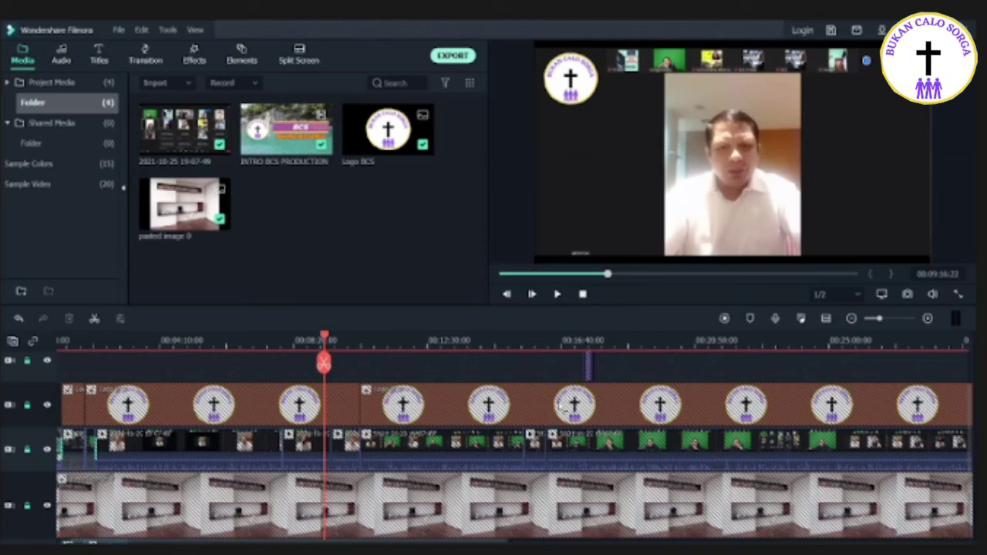
Step: Start exporting the project to a local file, compare the available output formats and keep MP4
key(ctrl+e)
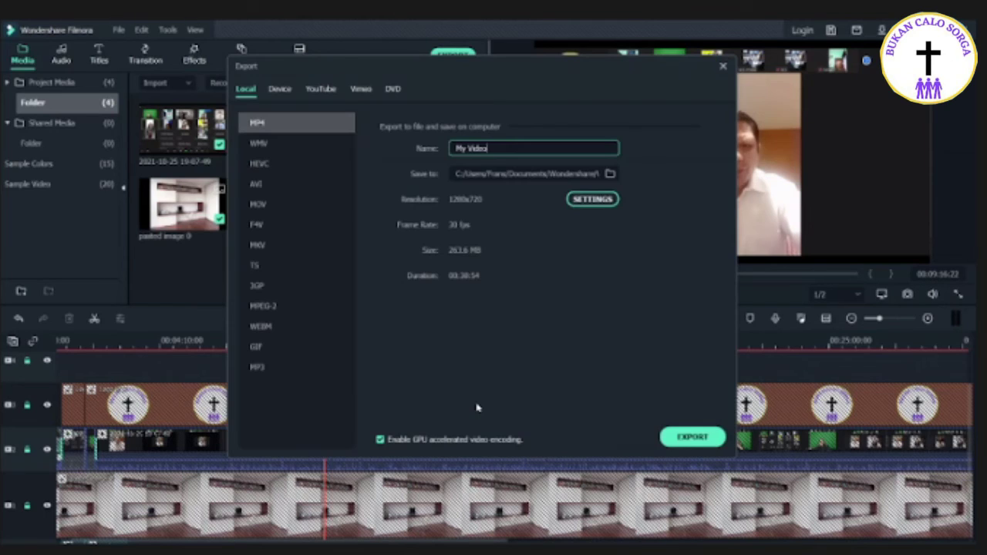
click(270, 144)
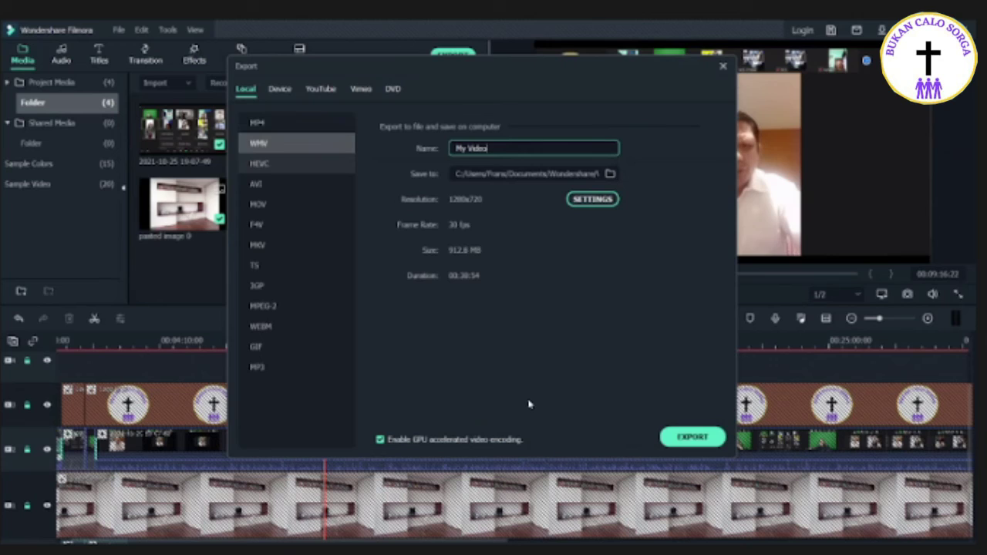
key(Down)
key(Down)
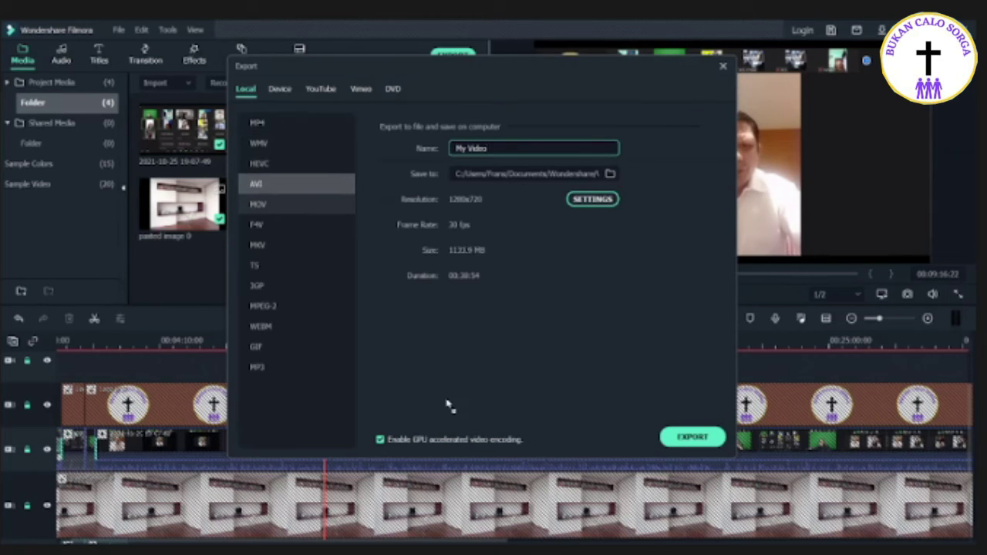
key(Down)
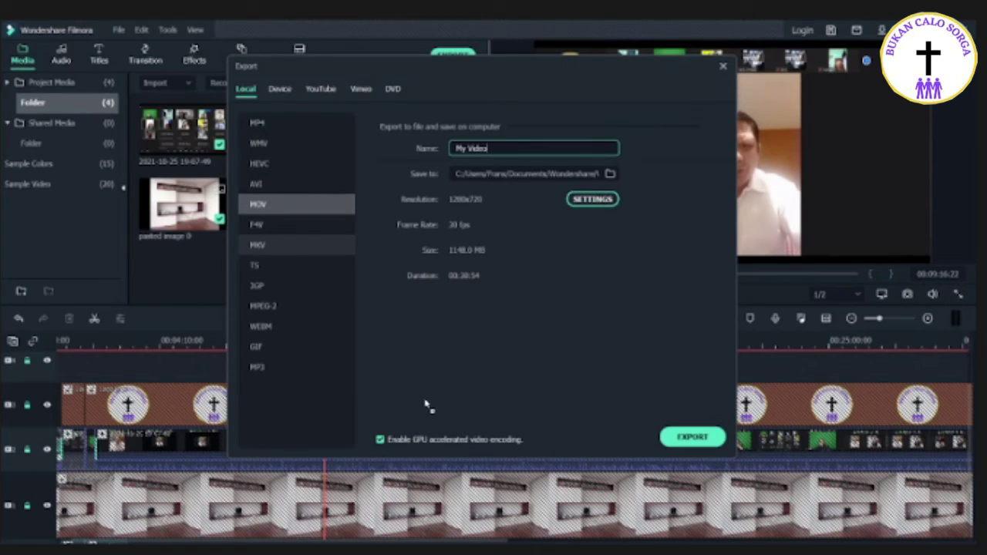
click(270, 245)
click(270, 286)
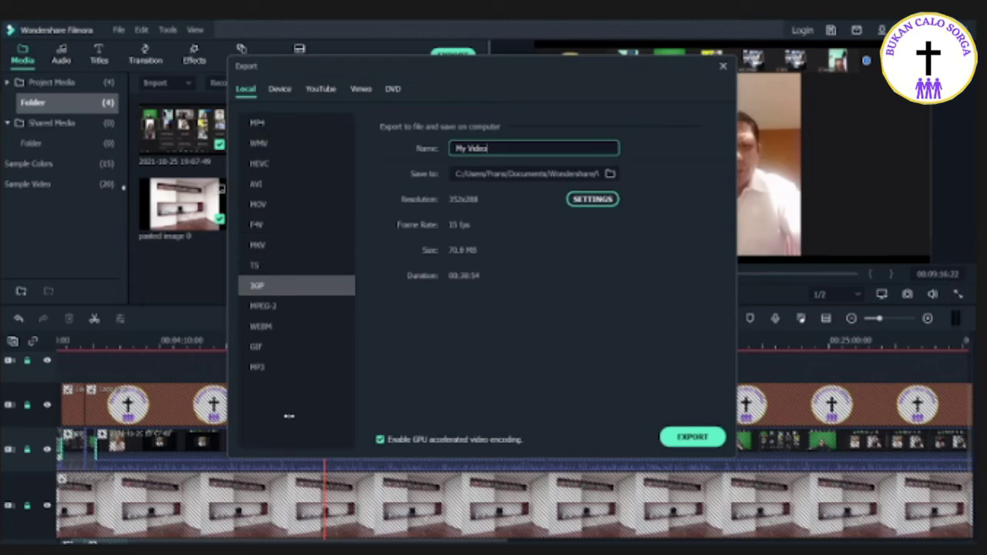
key(Home)
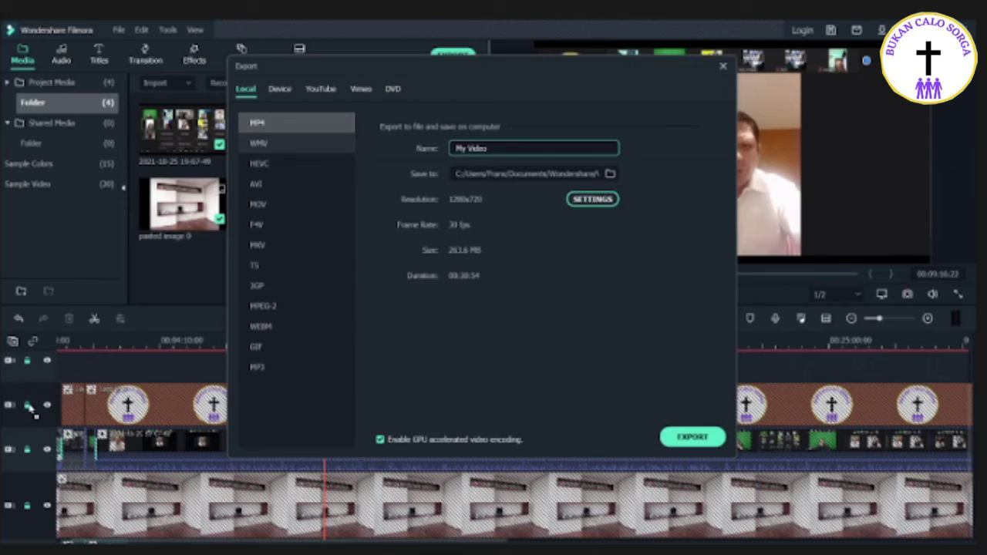
key(Down)
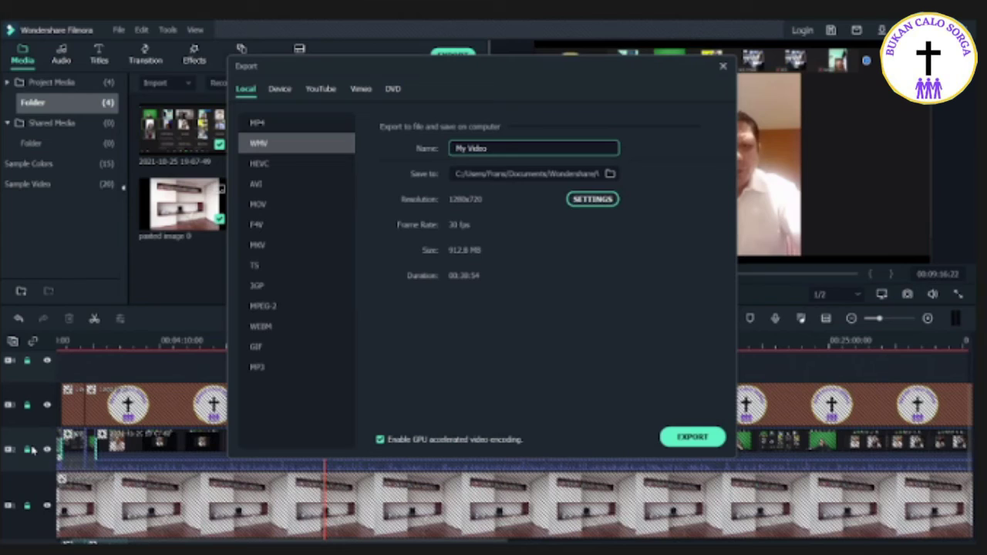
key(Up)
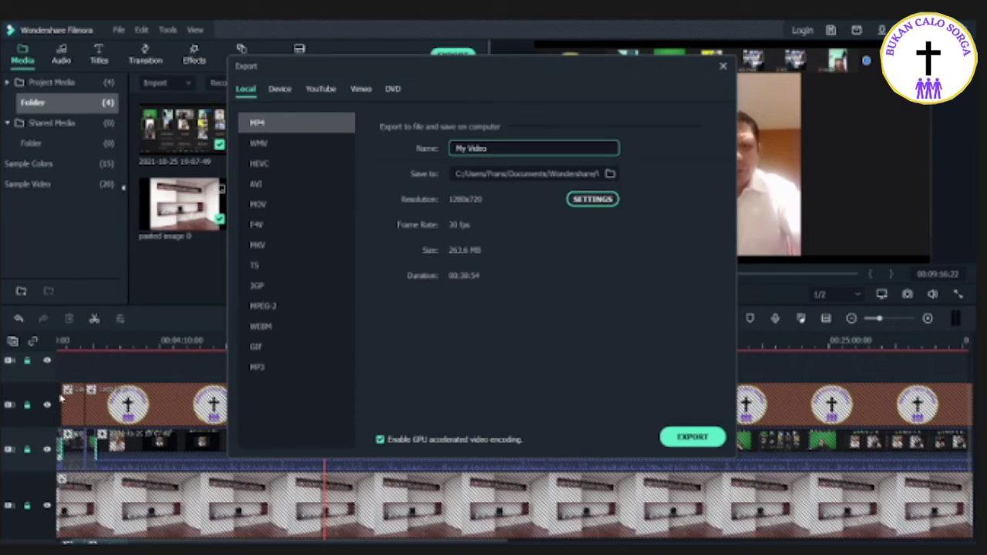
Step: View the destination folder for the exported video and leave it as it is
key(Tab)
key(Tab)
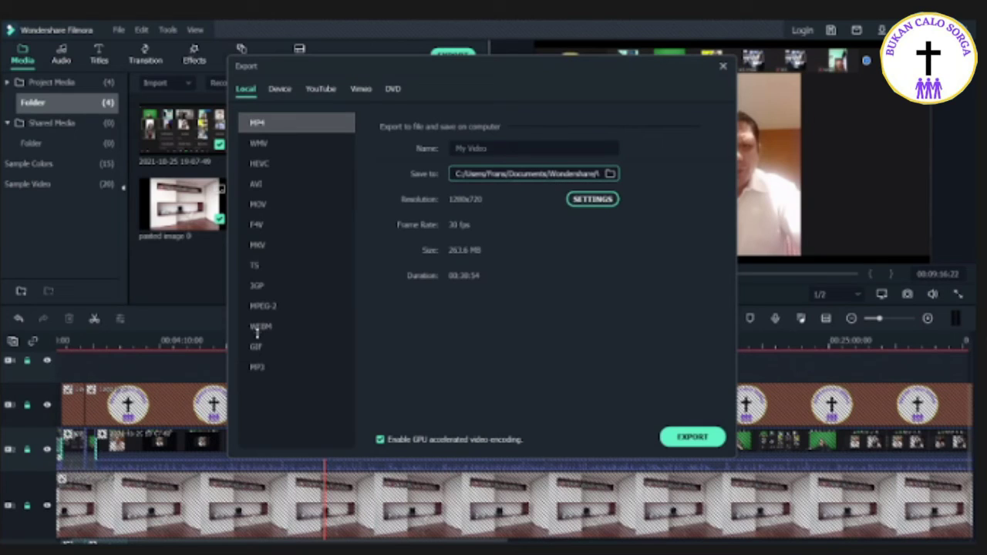
key(Return)
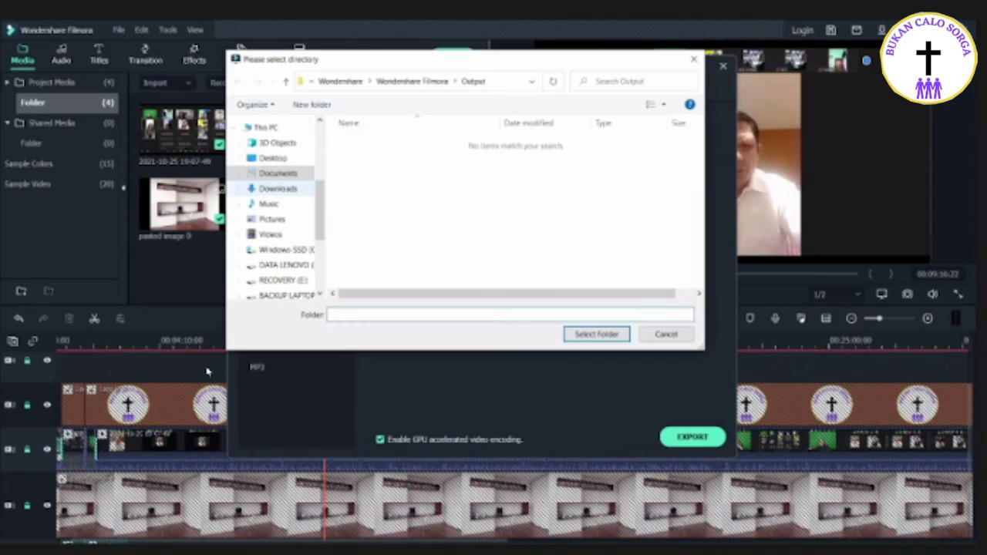
key(Escape)
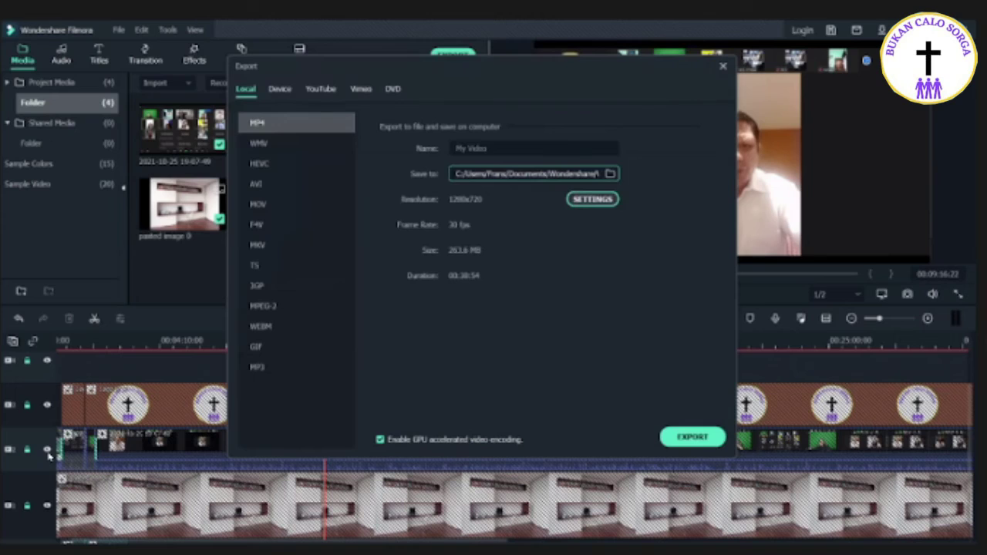
Step: In the MP4 export settings, try the 4096x2160 resolution, and settle on 1280x720 with Better quality
click(592, 199)
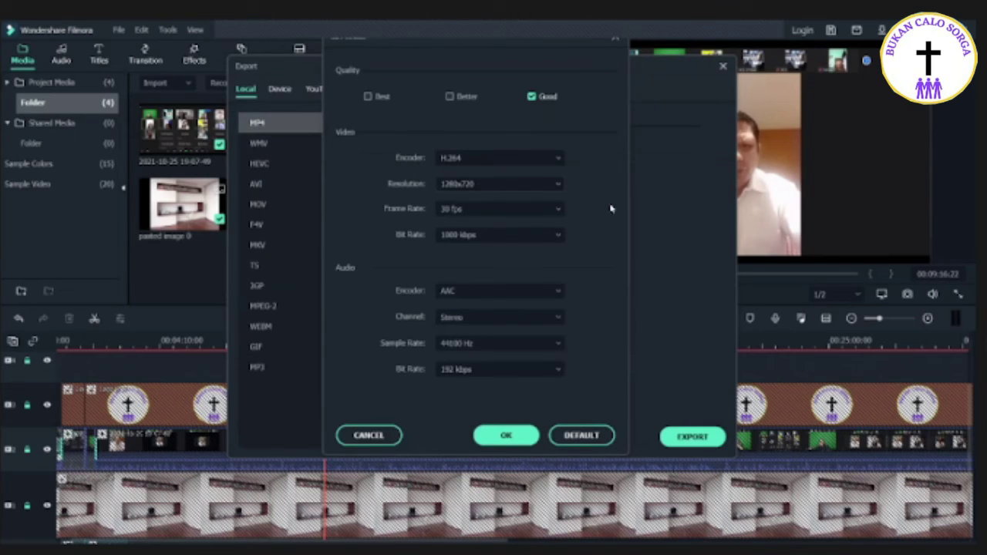
click(557, 184)
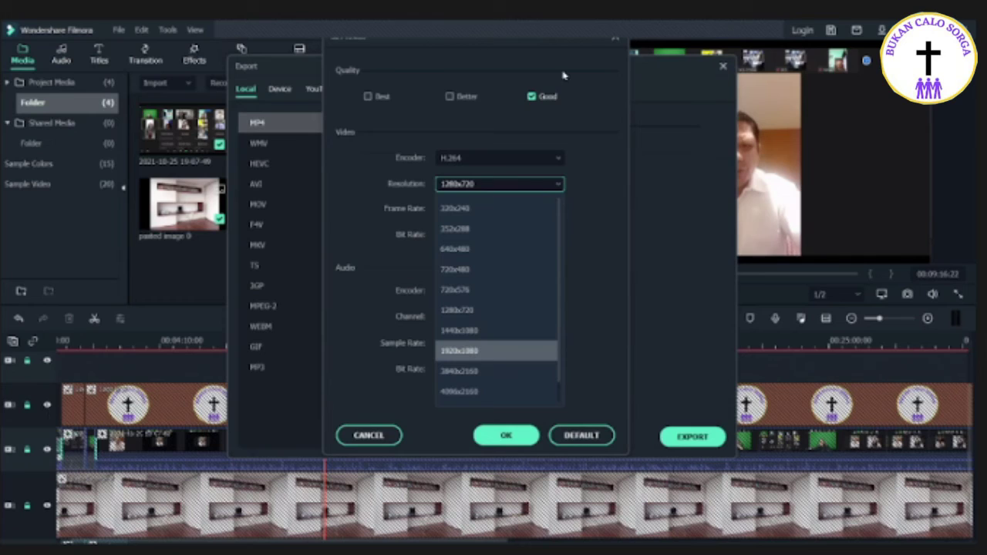
key(Up)
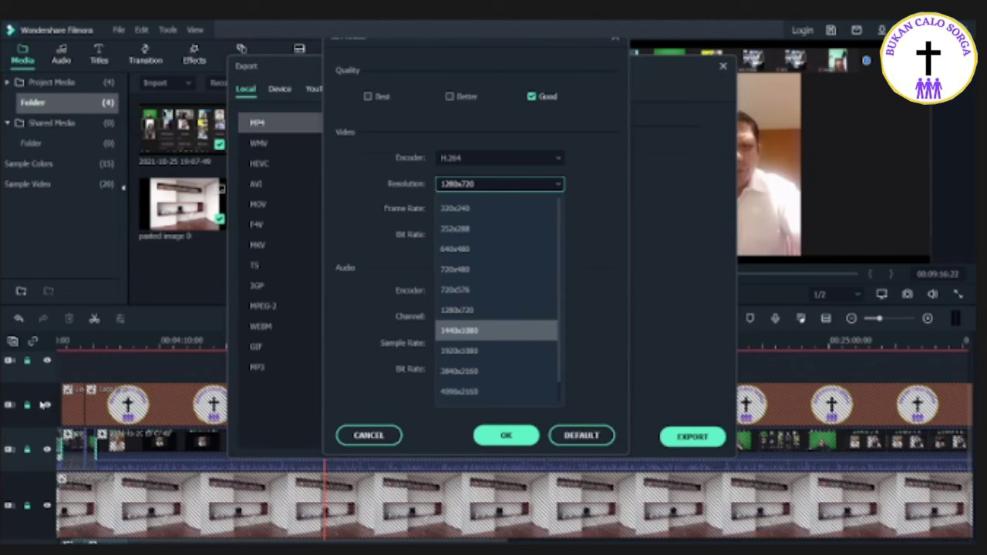
key(Down)
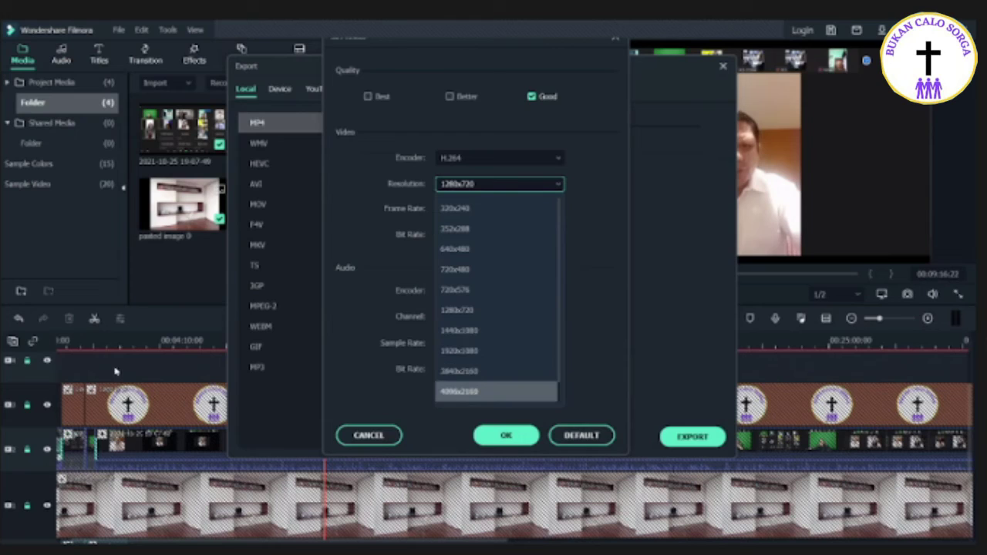
click(496, 391)
click(499, 184)
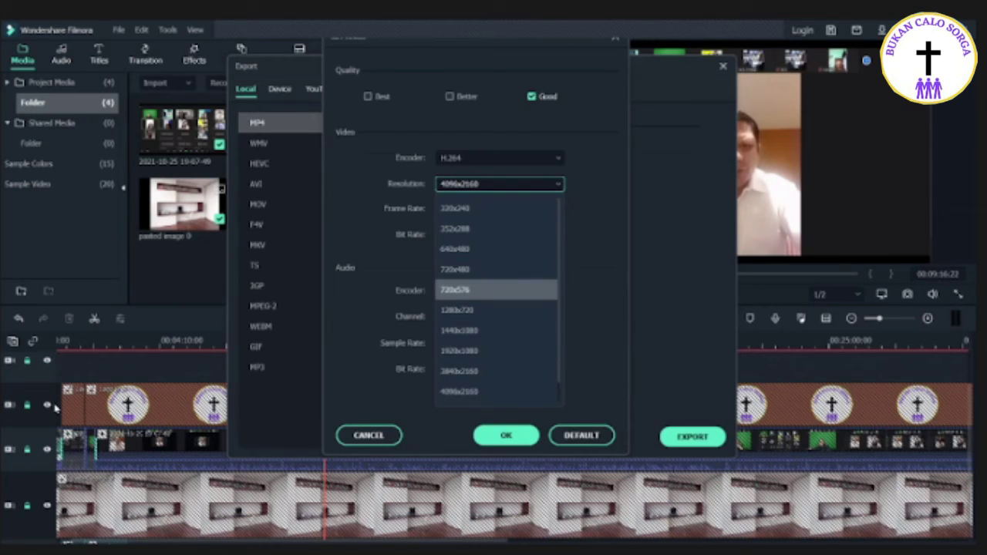
key(Down)
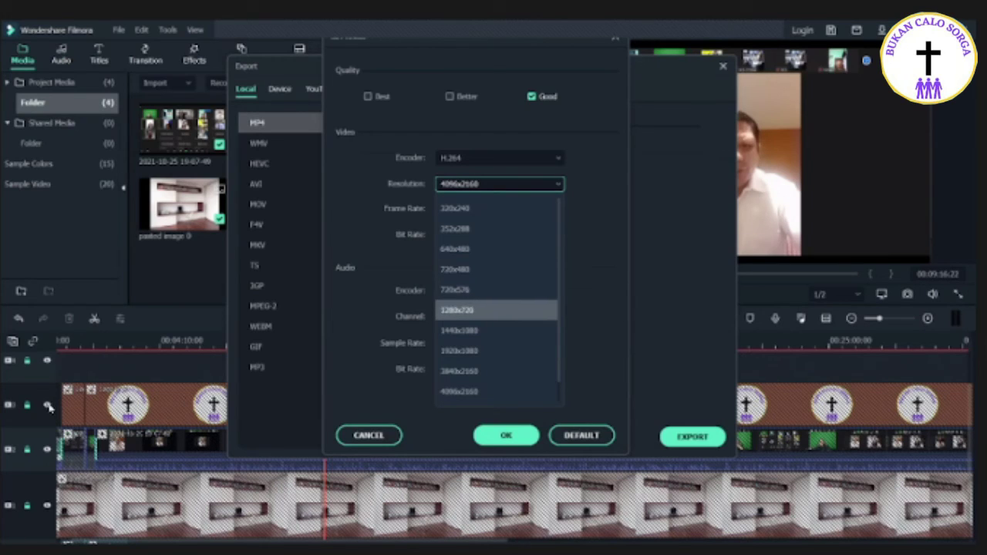
key(Return)
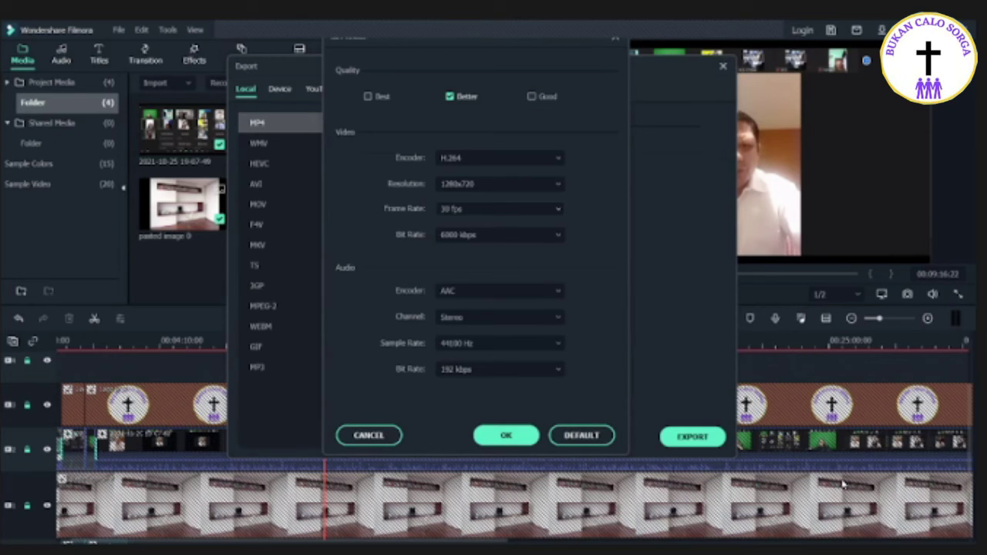
Step: Look through the frame rates available for the MP4 export
click(501, 209)
scroll(584, 355, down, 1)
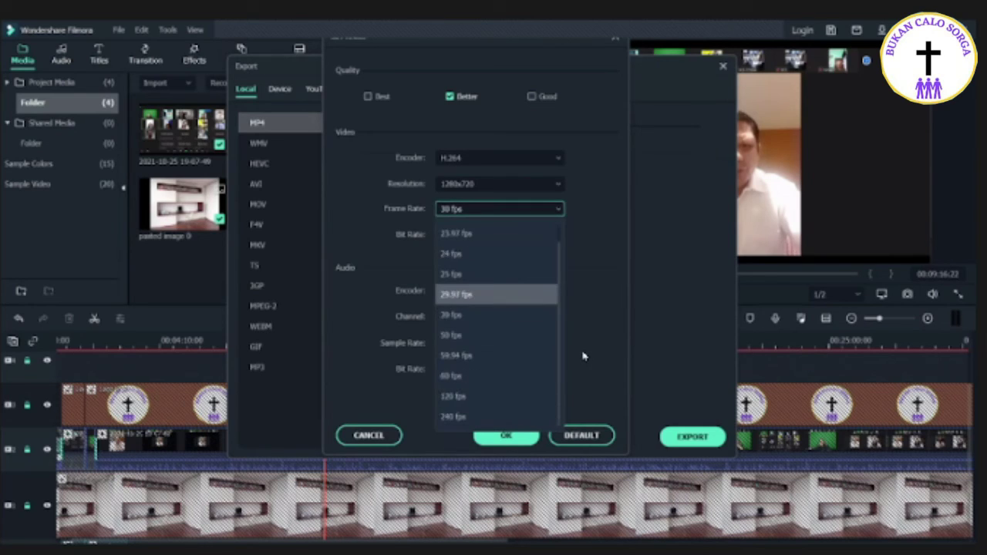
key(Up)
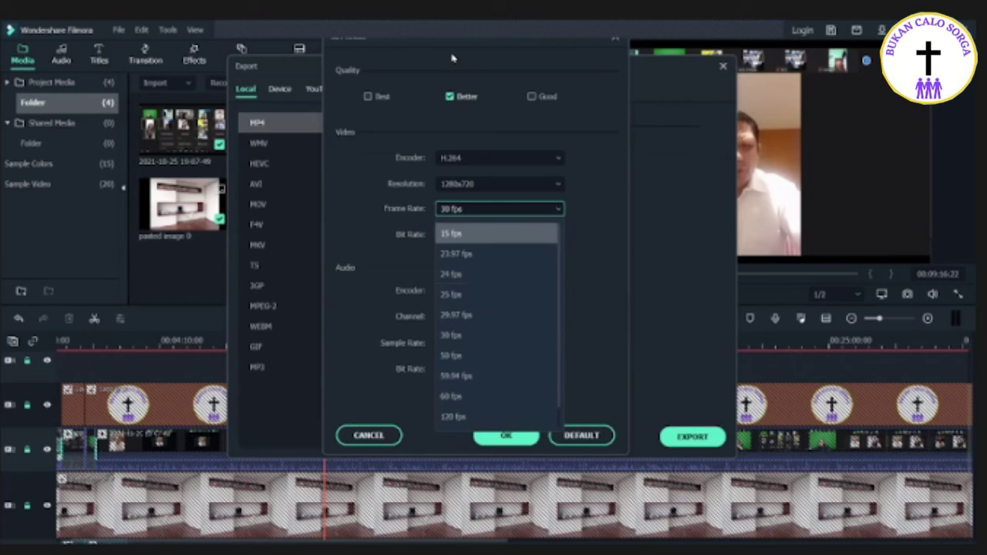
Step: Compare the available export resolutions, try 640x480, and return to 1280x720
click(500, 185)
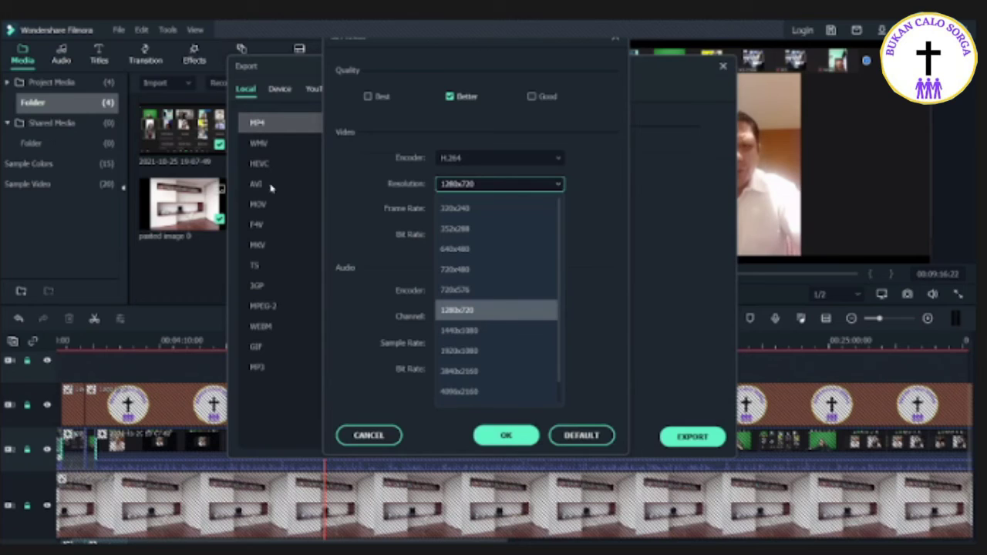
key(Down)
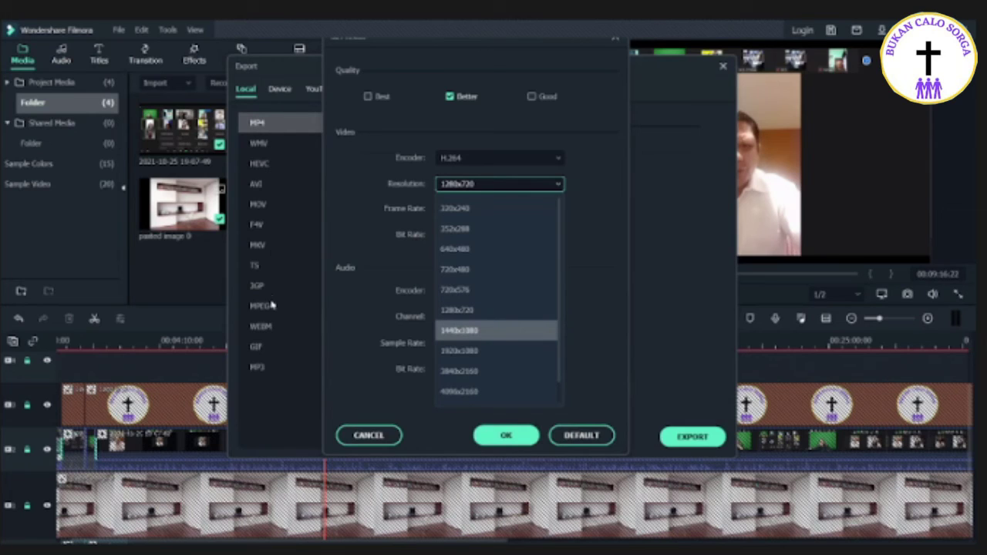
key(Down)
key(Down)
key(Down)
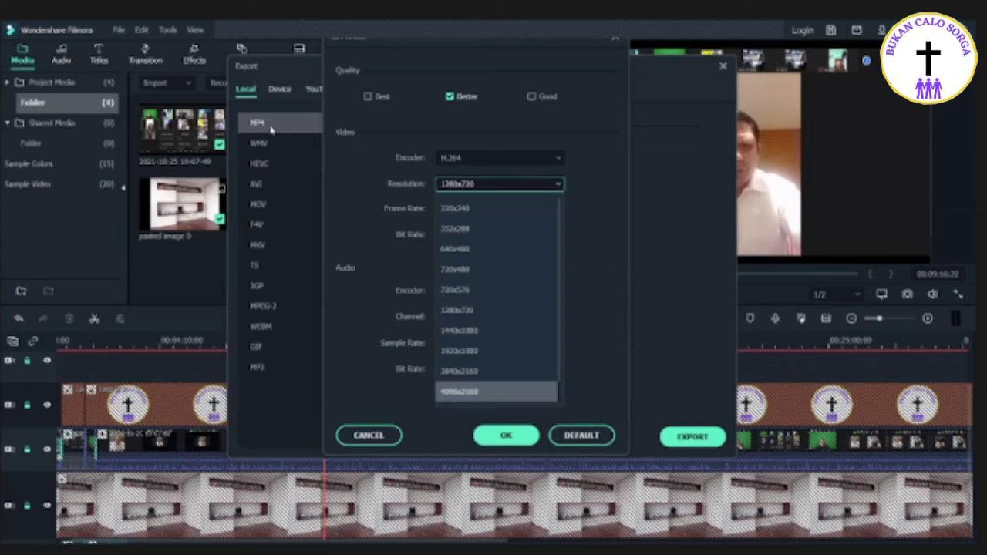
key(Up)
key(Up)
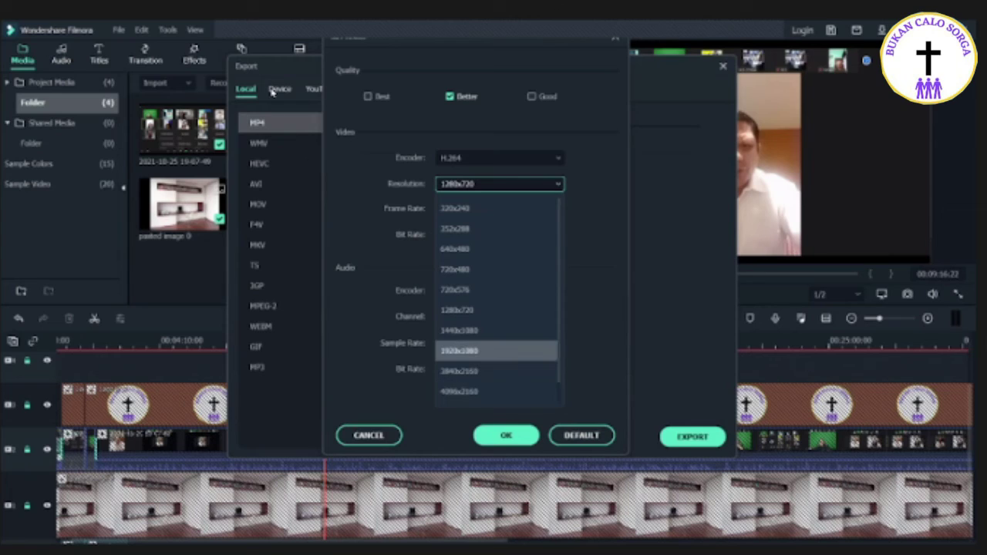
key(Up)
key(Up)
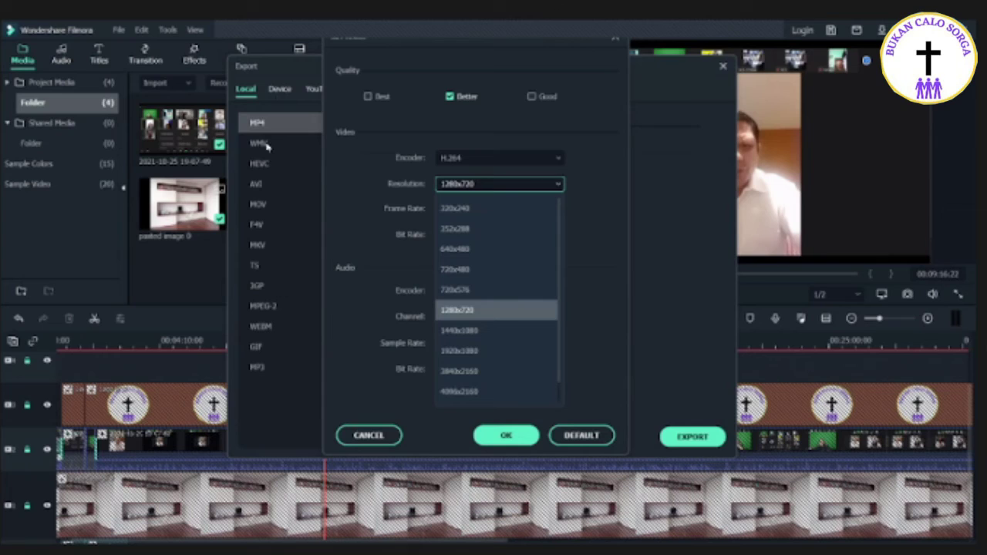
key(Up)
key(Up)
key(Up)
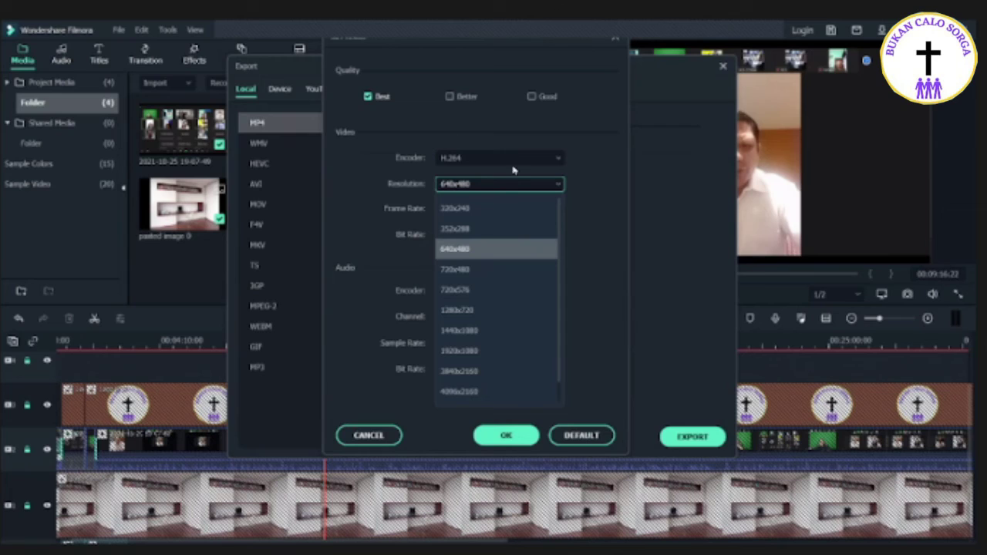
key(Down)
key(Down)
key(Down)
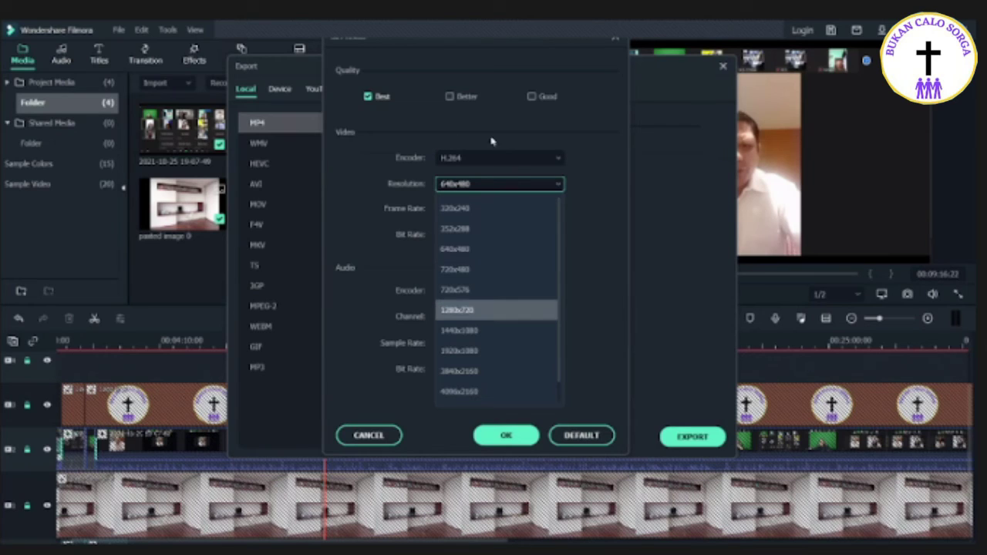
key(Return)
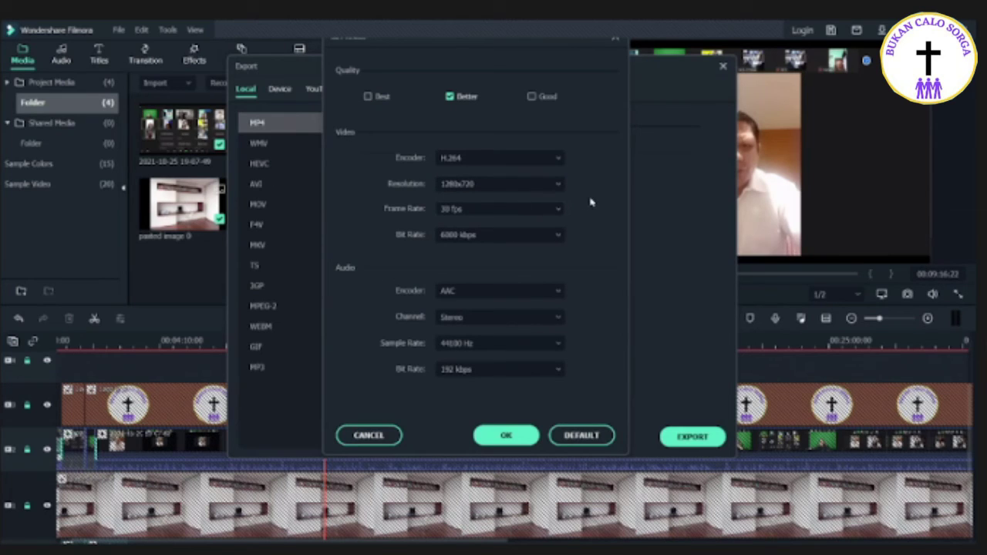
Step: Choose 30 fps as the frame rate for the MP4 export
click(500, 208)
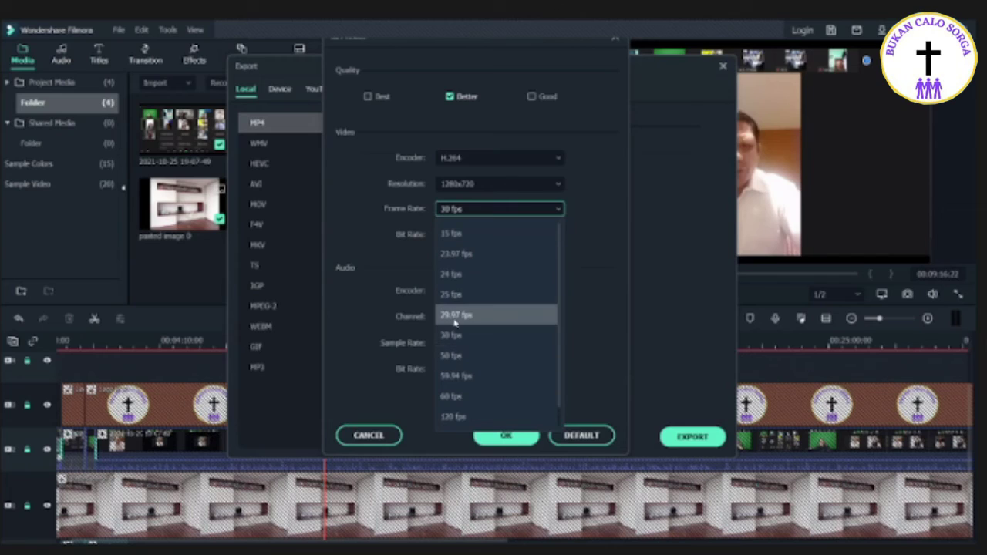
scroll(468, 355, down, 1)
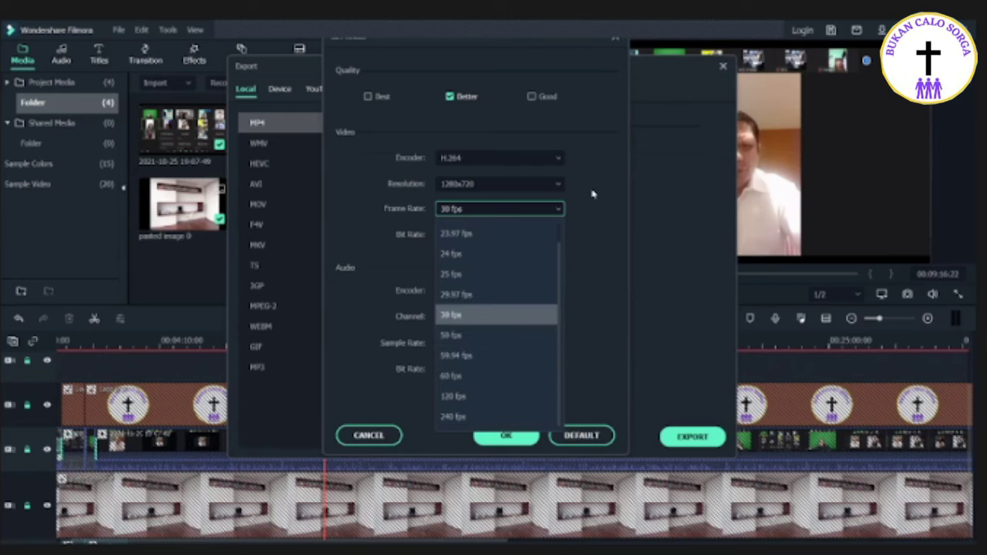
click(496, 314)
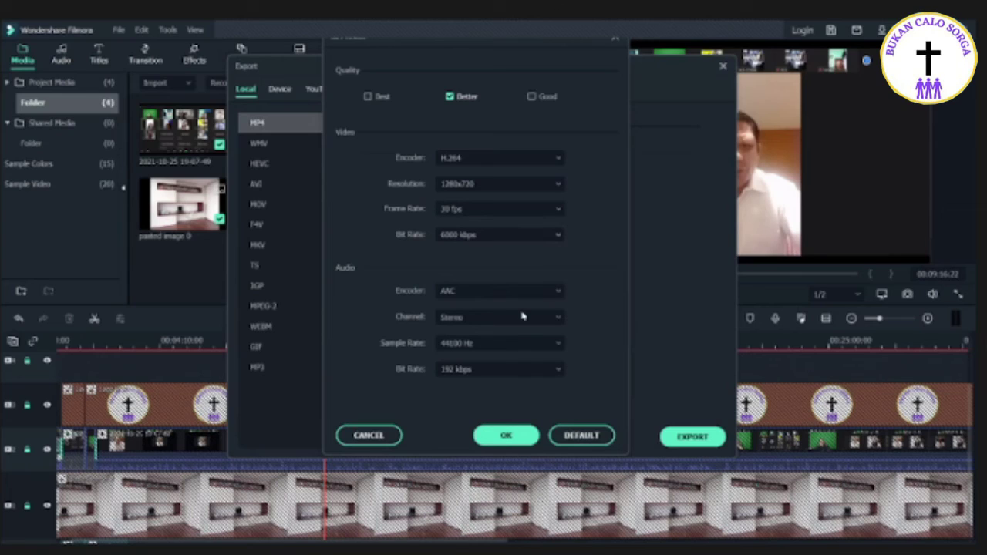
Step: Set the export's video bit rate to 1000 kbps, accept the settings and leave the export window without exporting
click(497, 236)
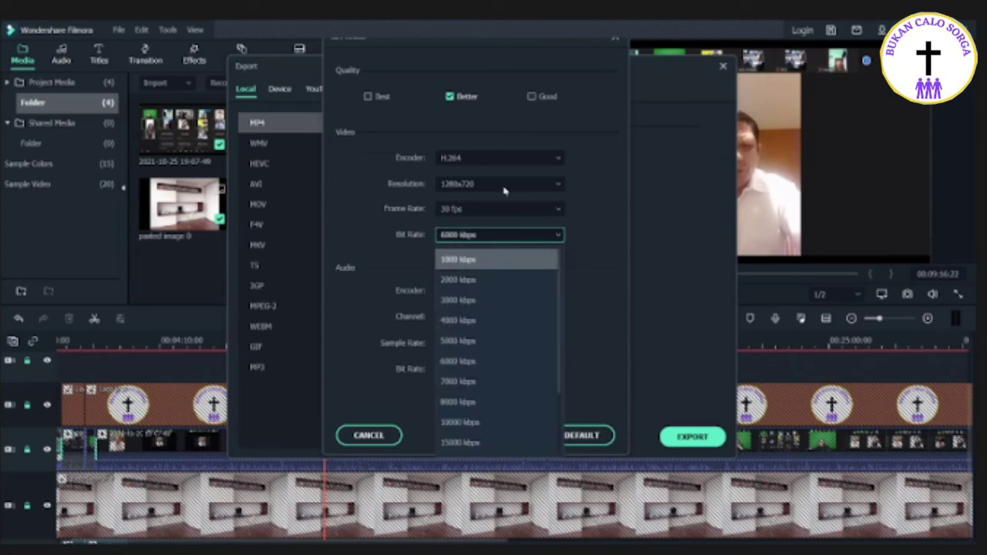
click(487, 306)
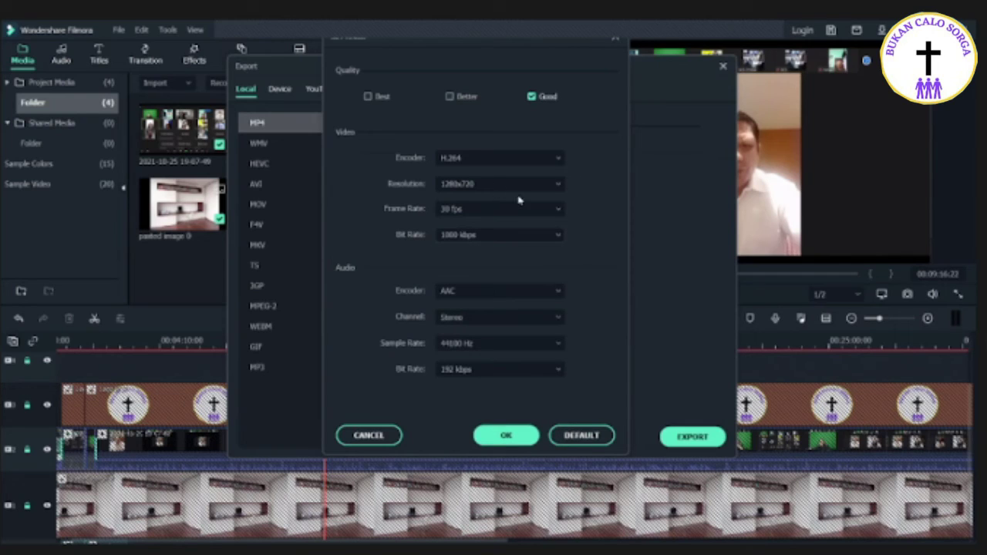
click(522, 234)
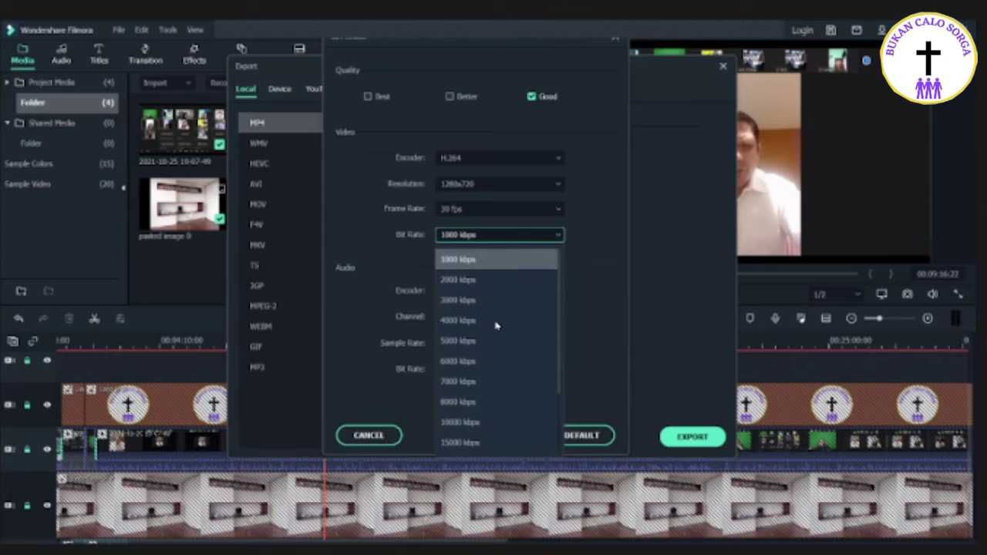
click(475, 260)
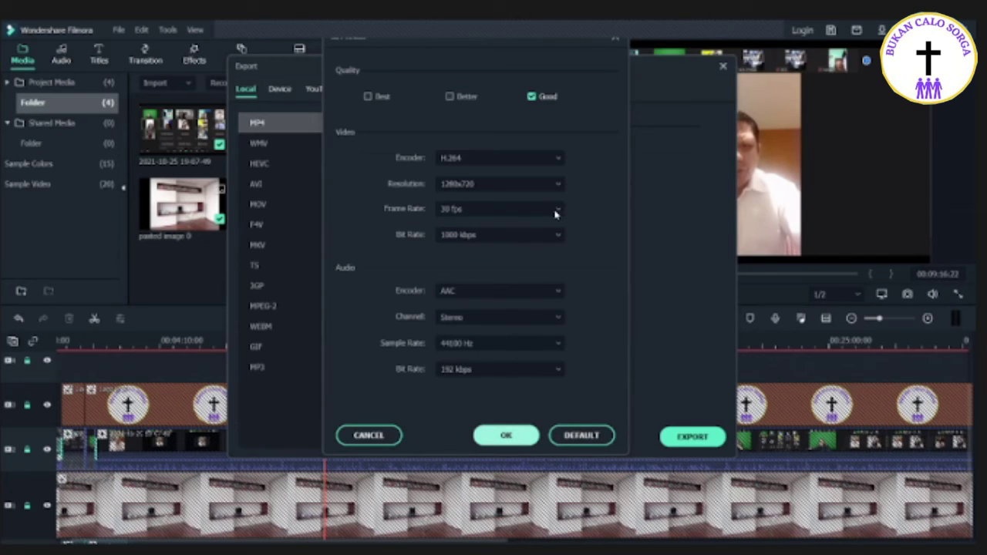
key(Return)
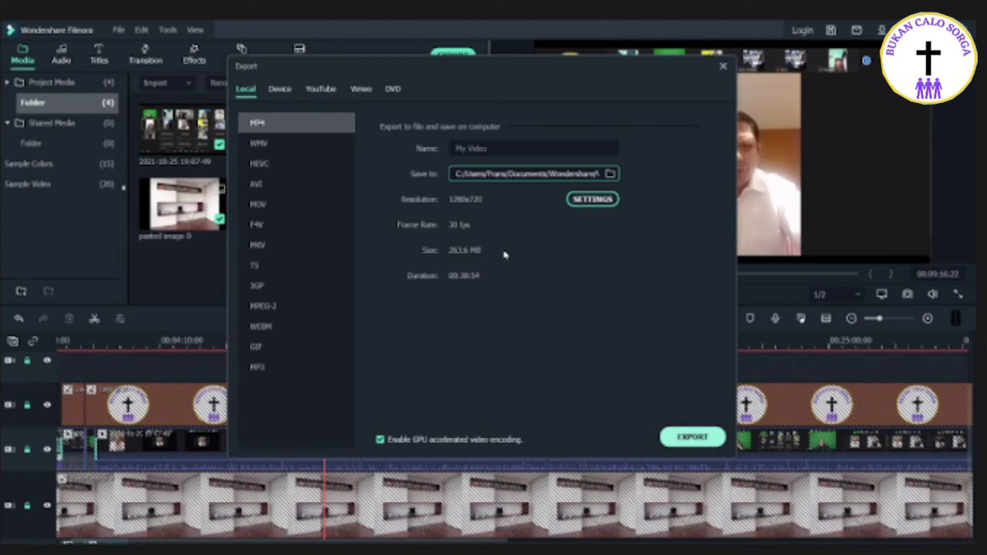
key(Escape)
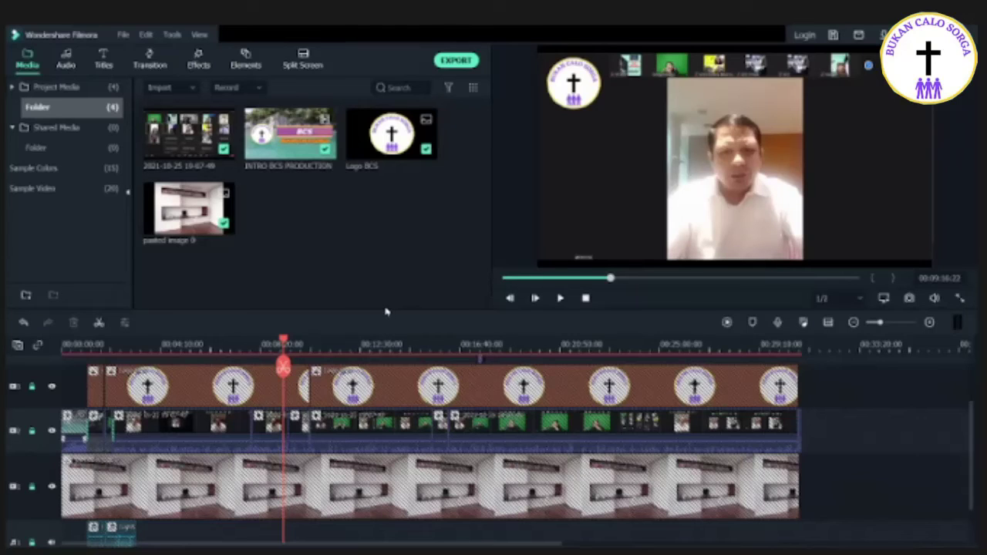
Step: Check the file name and folder offered for saving the project as a new file, and cancel without saving
click(123, 35)
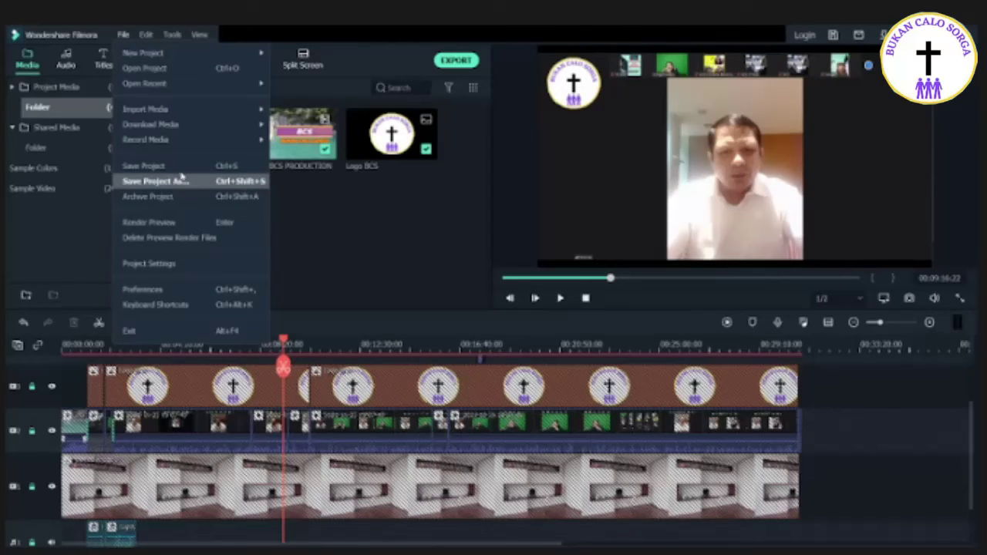
click(181, 179)
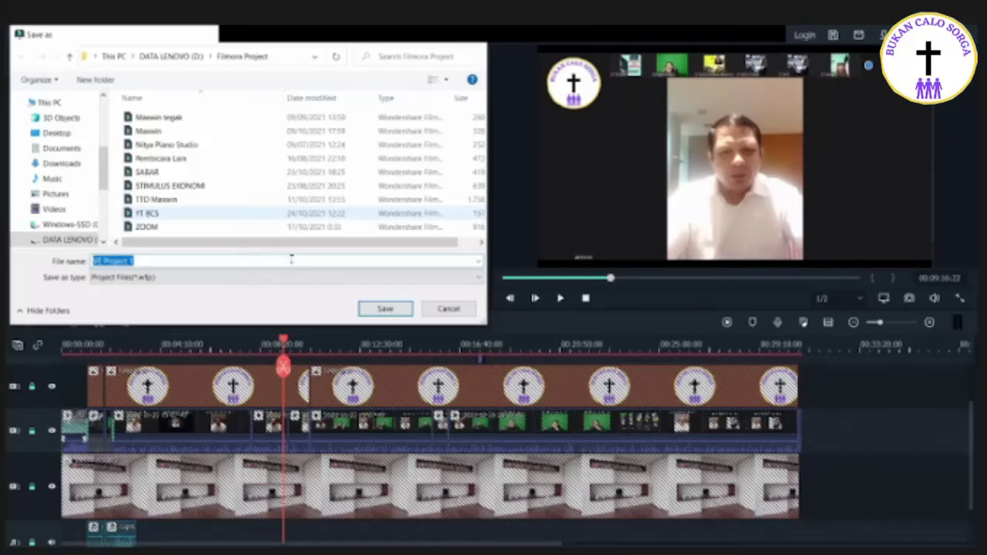
click(143, 261)
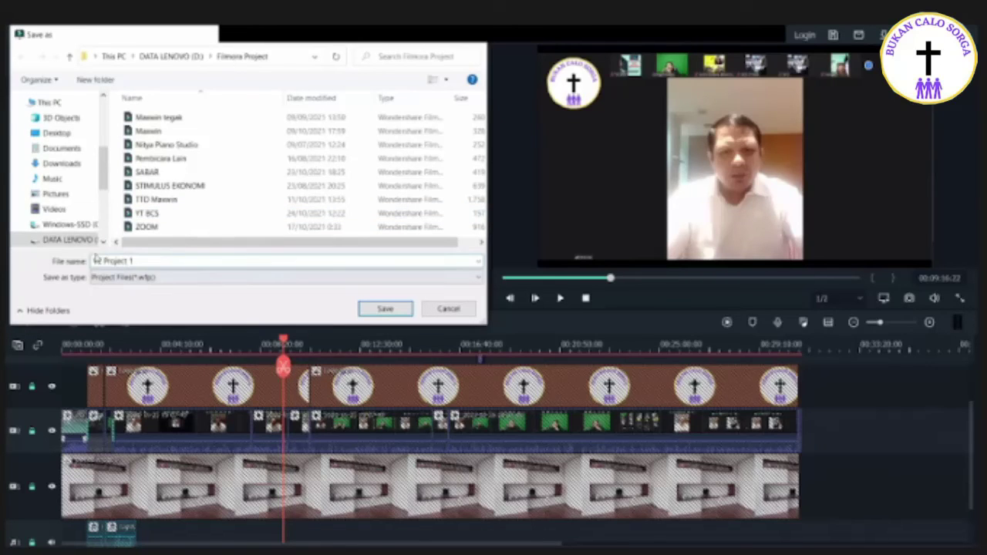
drag(96, 260, 191, 254)
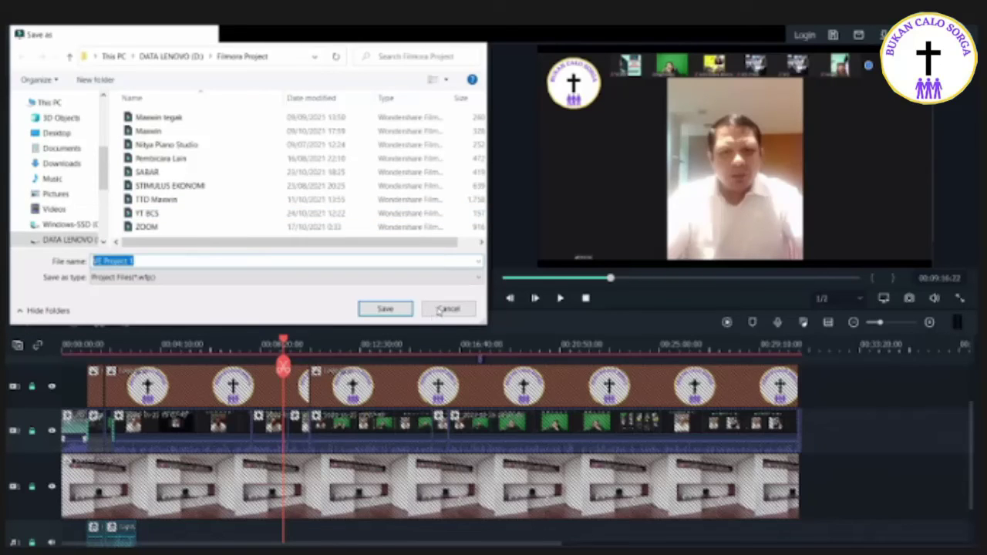
click(439, 311)
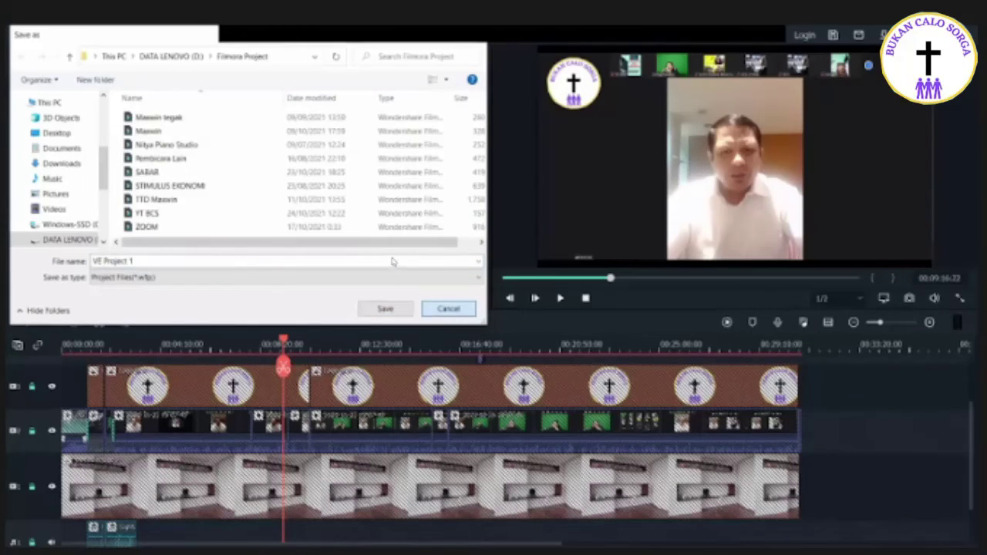
key(Escape)
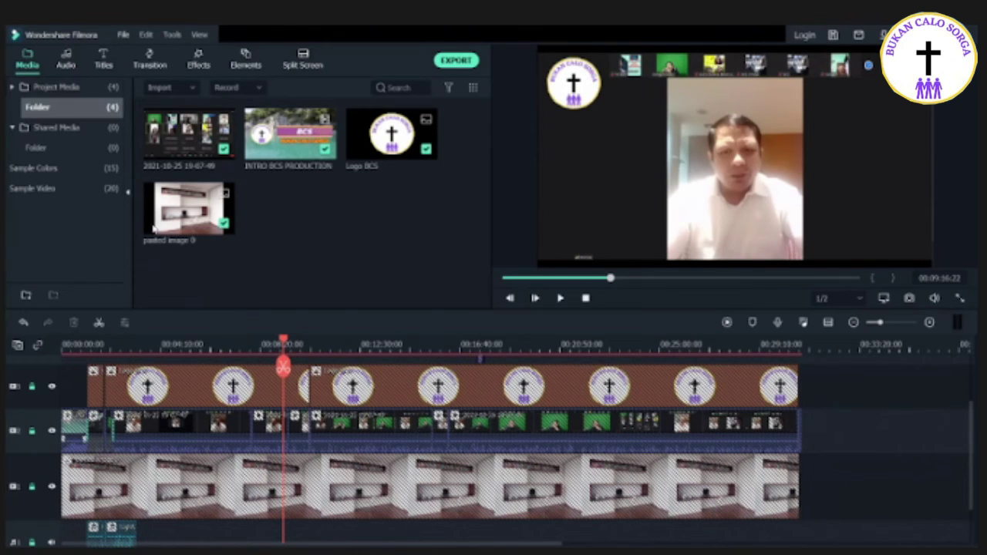
Step: Open another saved project as a reusable template, discarding the unsaved changes to the current one
key(ctrl+o)
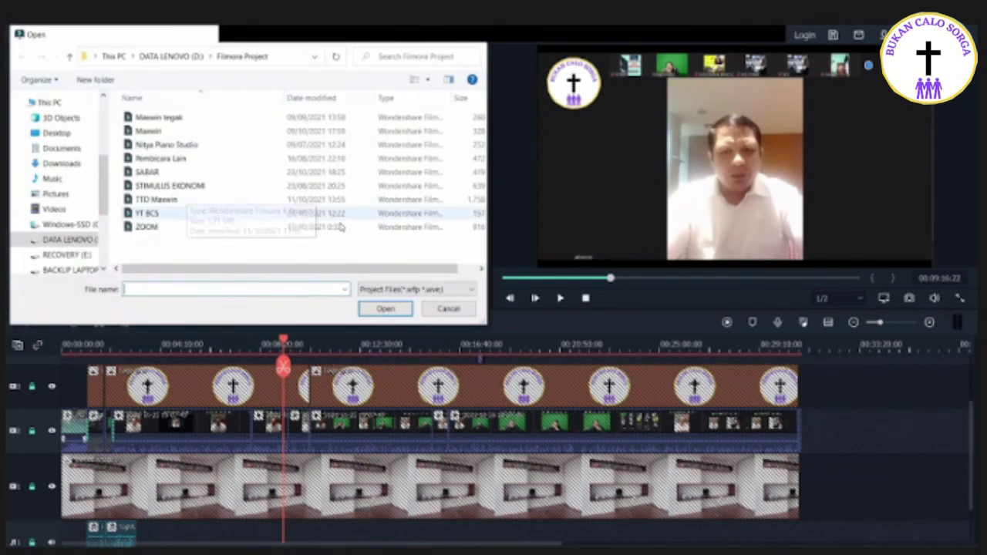
key(Escape)
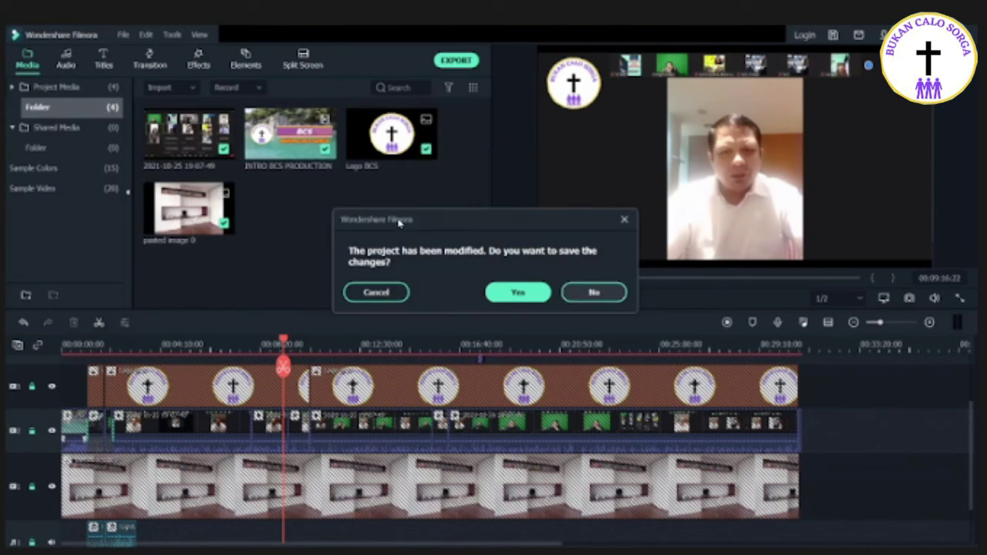
click(594, 293)
click(597, 304)
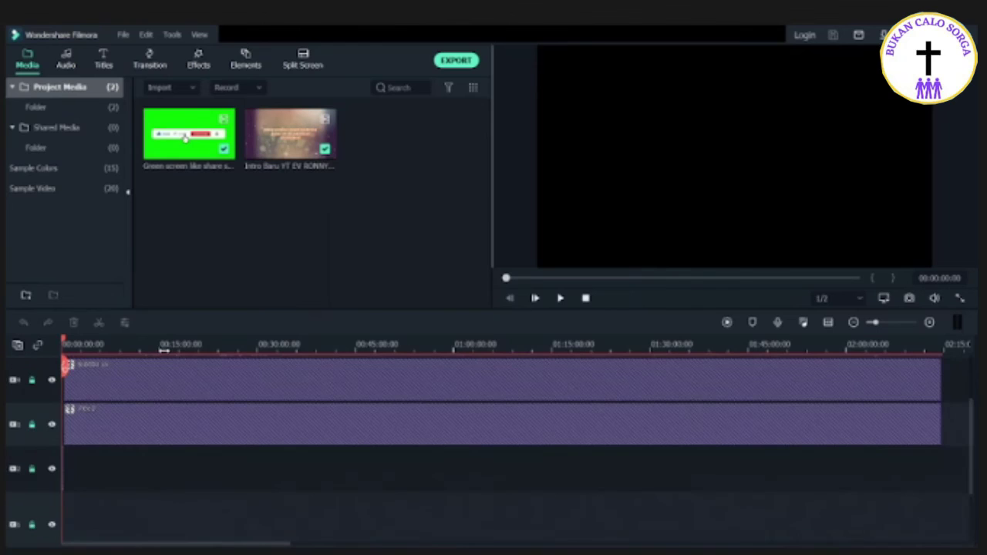
drag(164, 351, 676, 285)
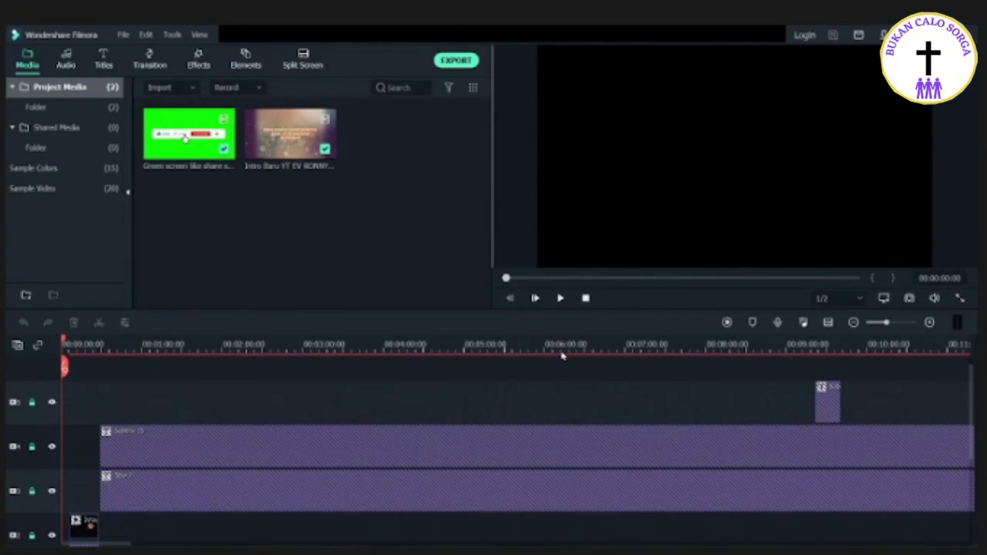
scroll(457, 374, down, 1)
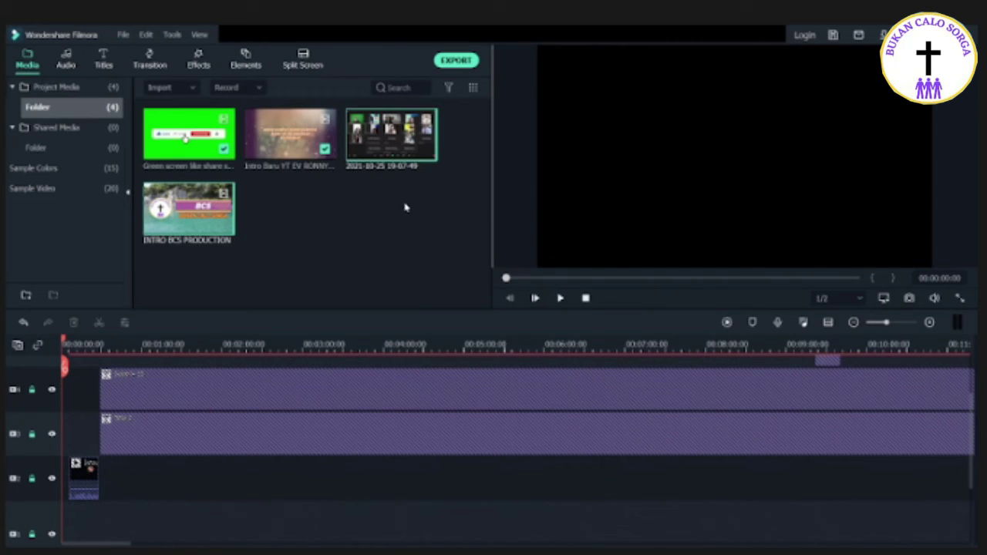
click(163, 391)
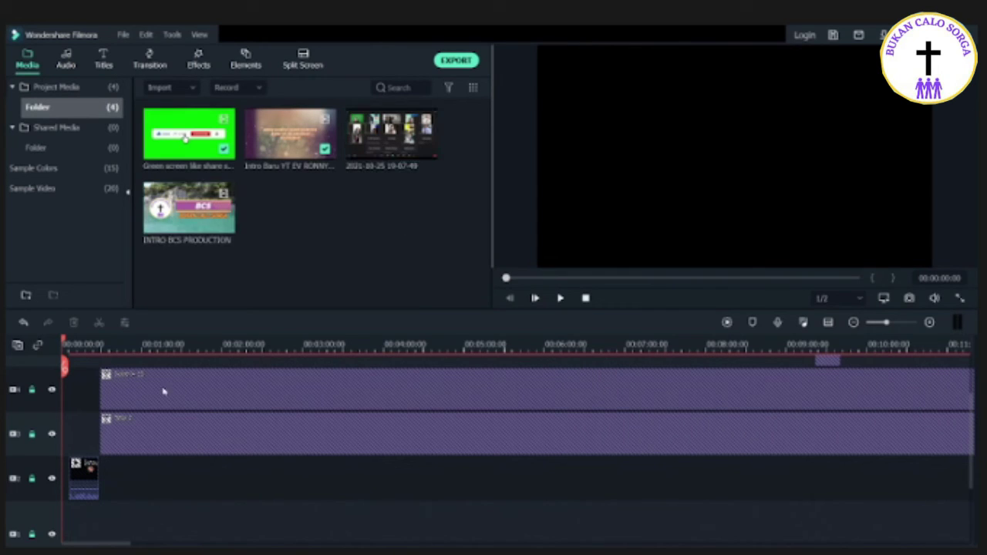
drag(338, 334, 339, 335)
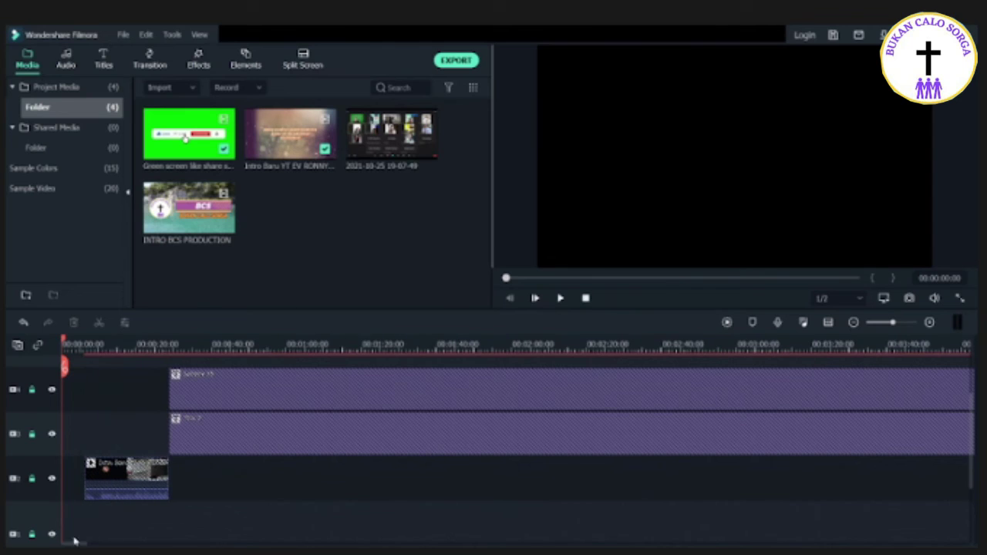
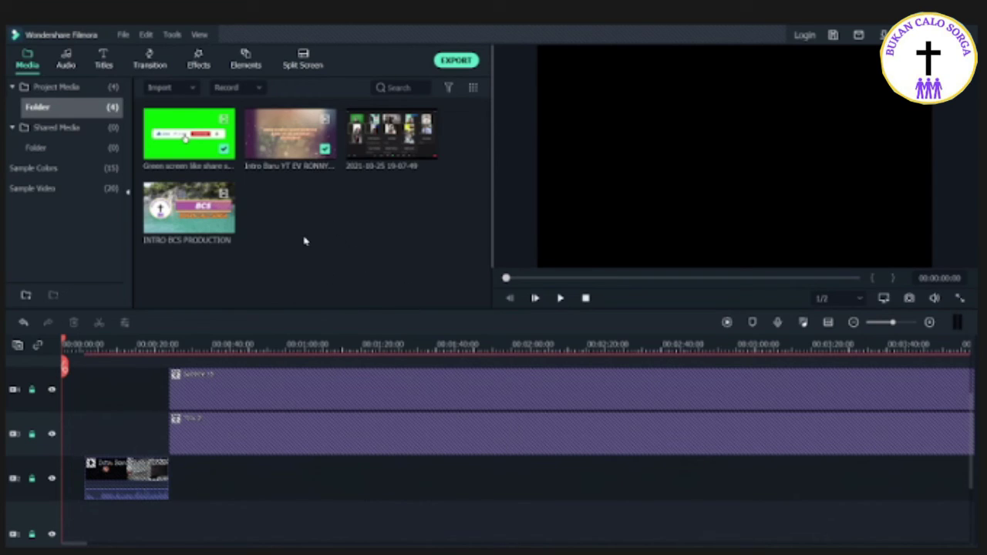
click(32, 479)
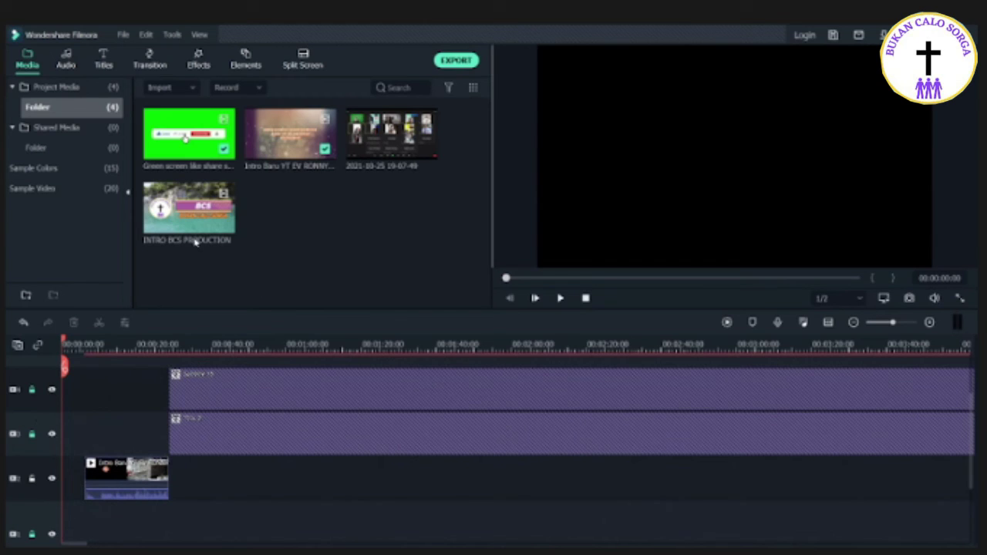
drag(183, 222, 77, 478)
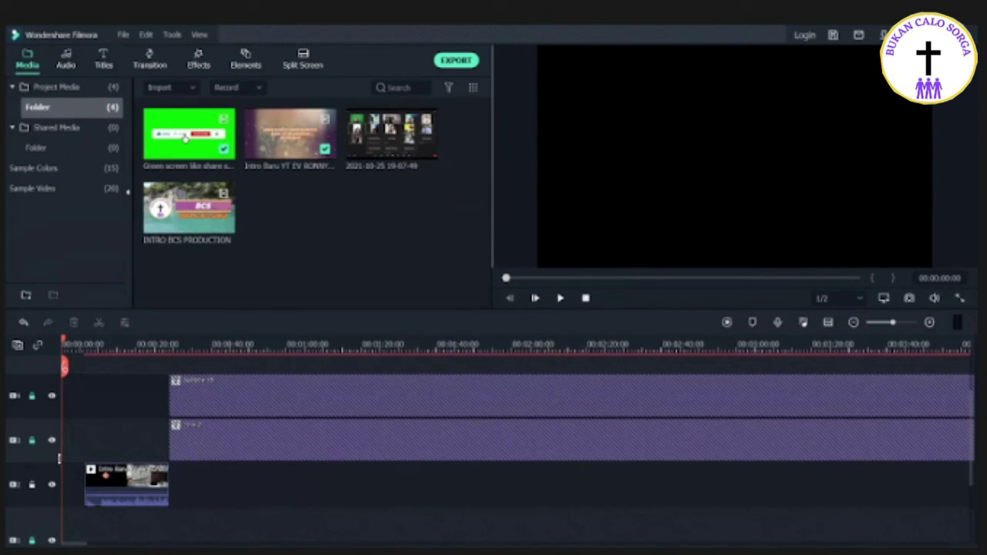
click(68, 470)
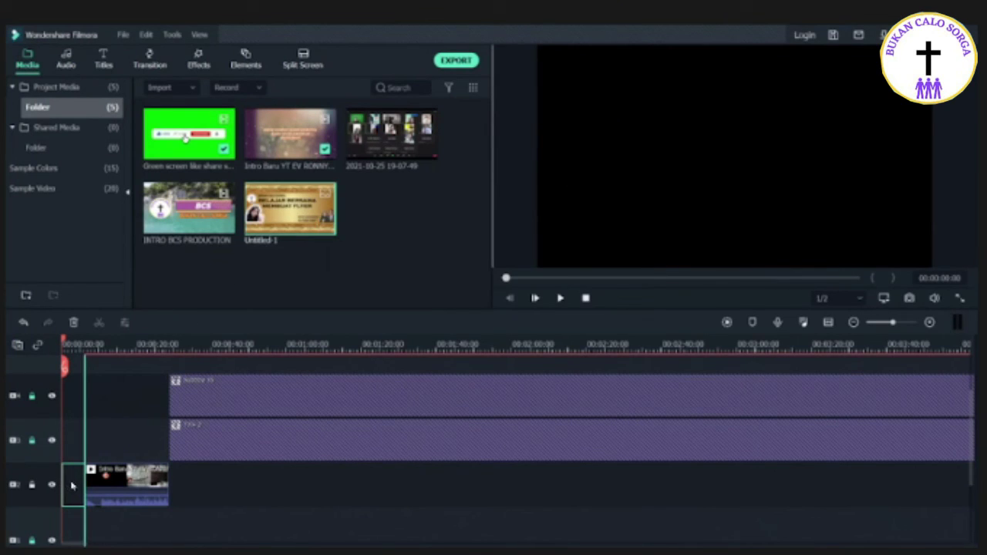
drag(78, 478, 83, 476)
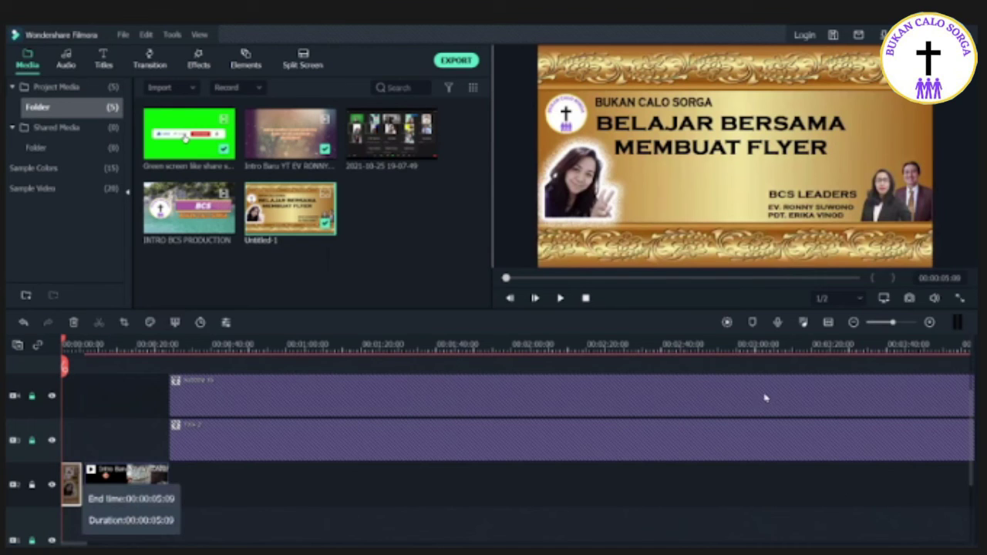
drag(156, 425, 43, 456)
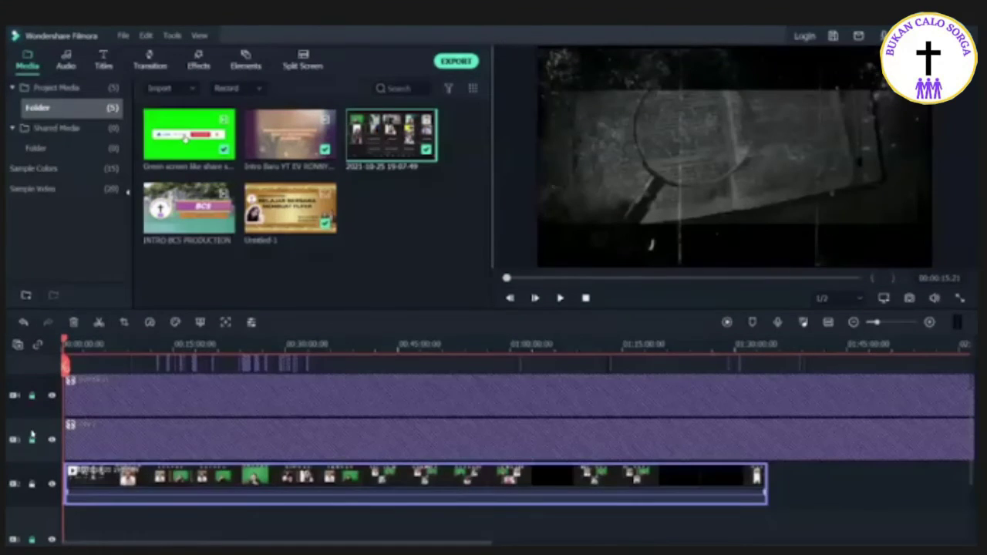
Step: Unlock the Subtitle 15 track, shorten its title clip to match the end of the recording, and lock the track again
double_click(173, 391)
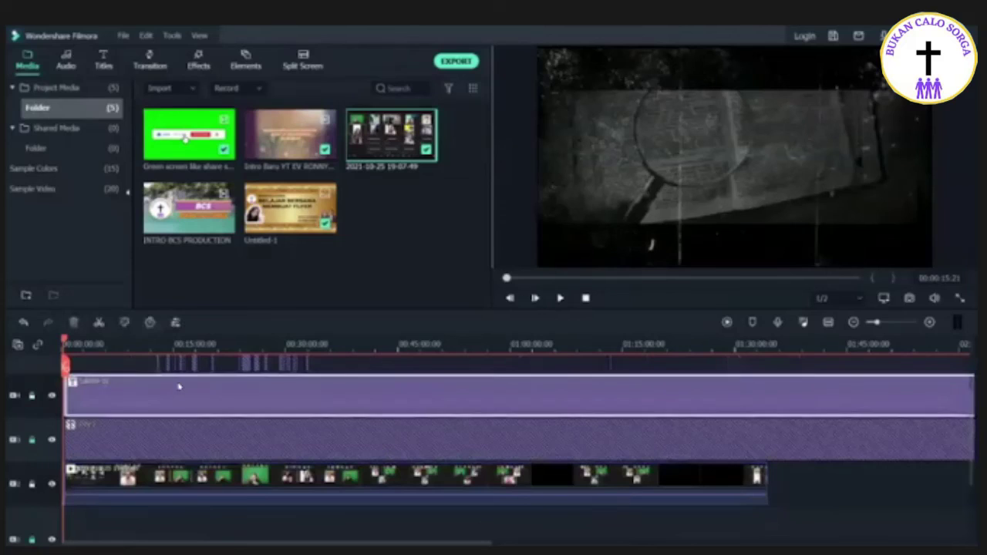
click(781, 384)
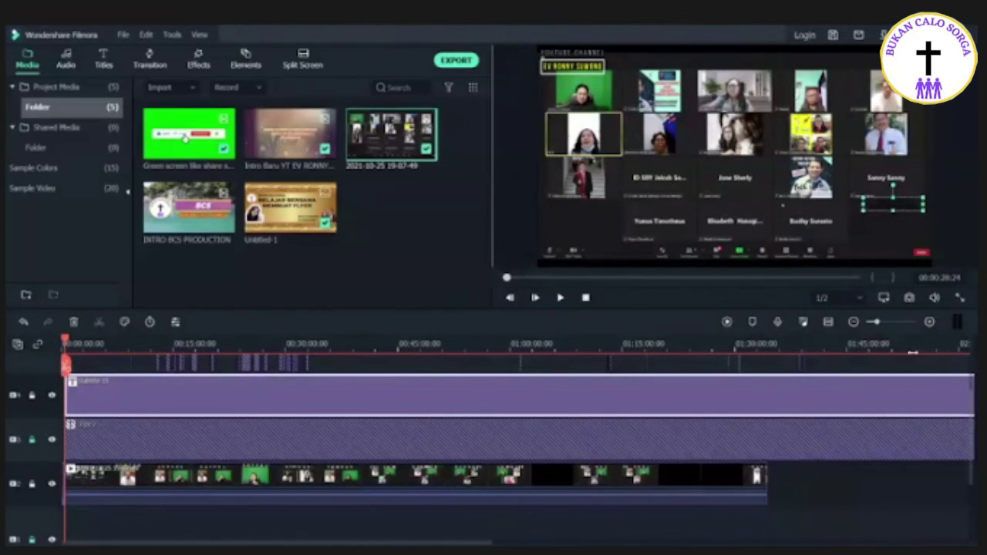
click(779, 377)
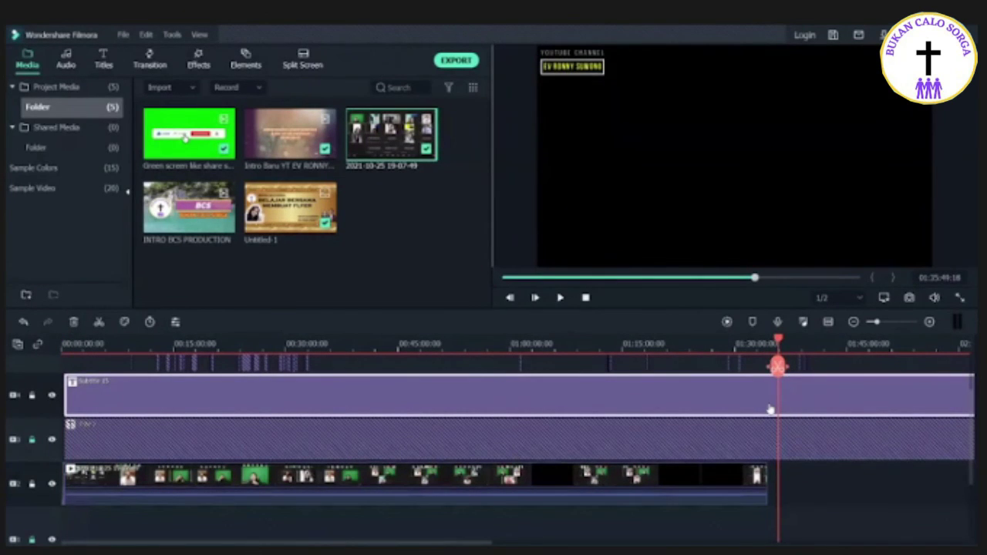
key(ctrl+b)
key(Delete)
click(768, 401)
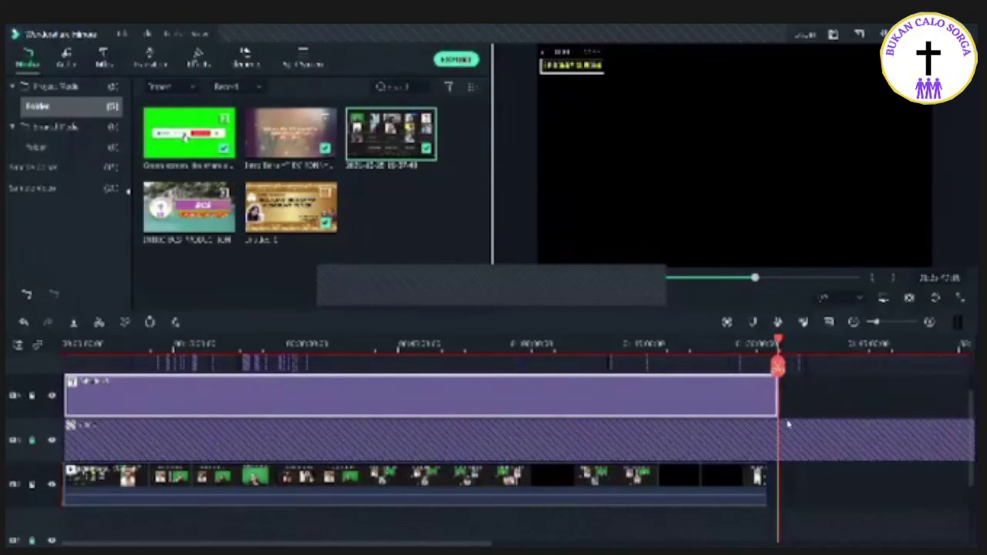
drag(796, 460, 794, 458)
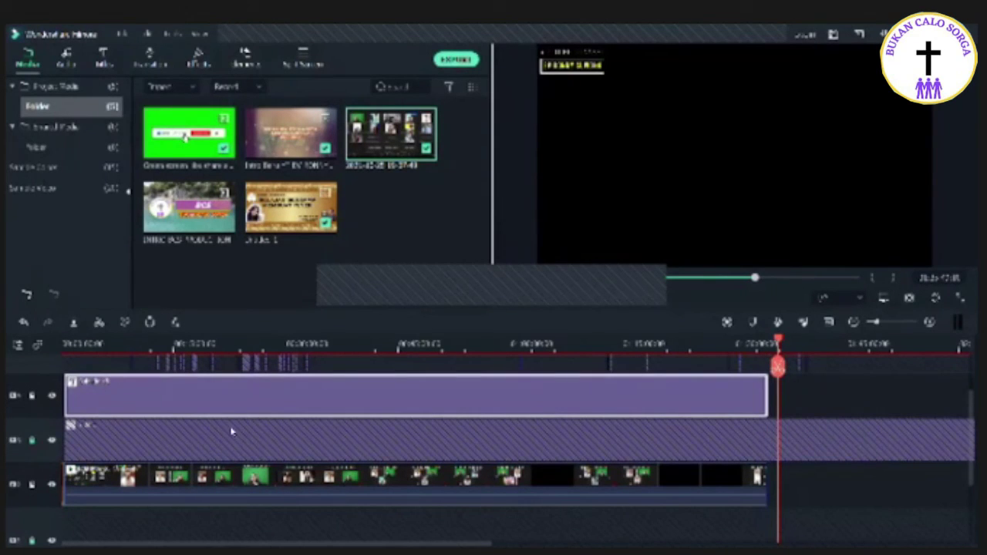
click(32, 395)
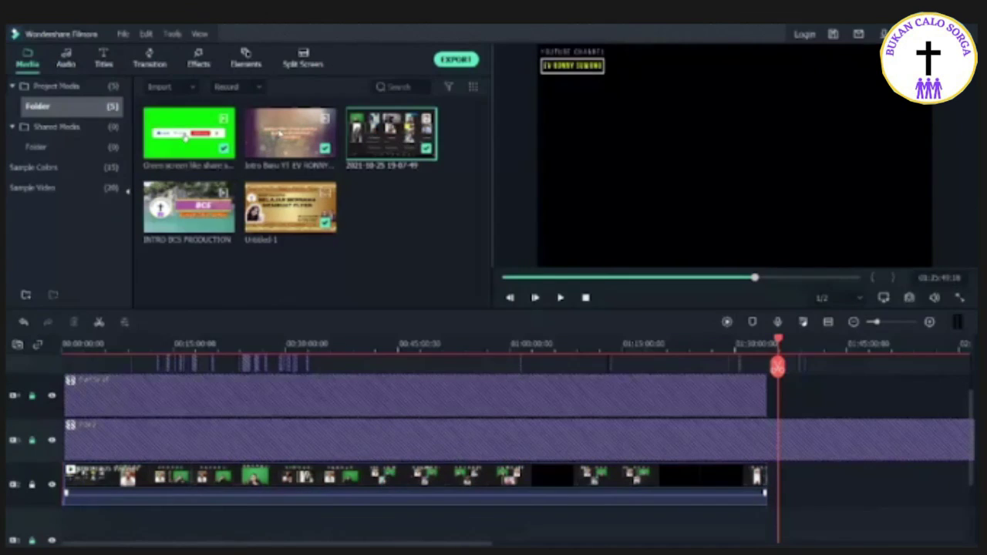
Step: Start a new 16:9 widescreen project in place of the current one
click(202, 148)
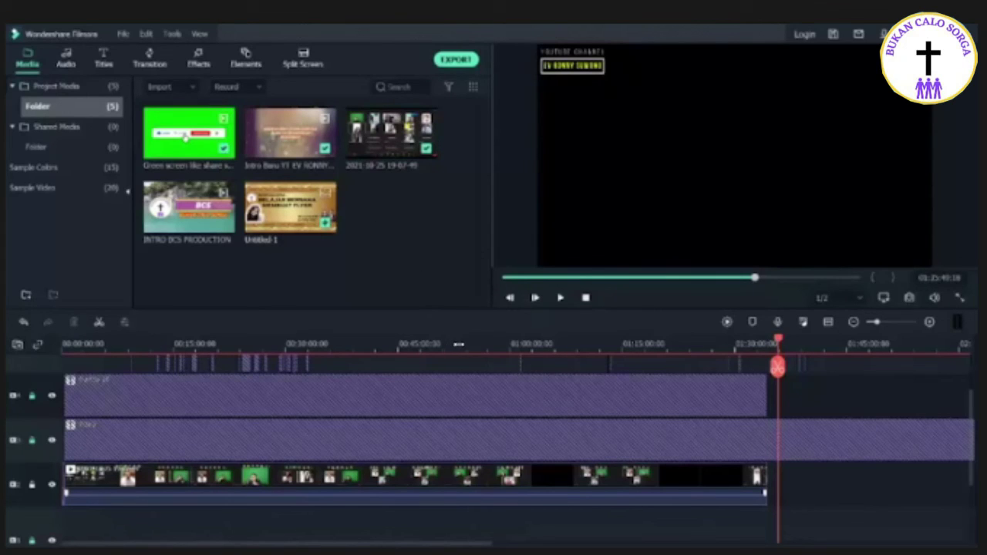
scroll(566, 336, up, 1)
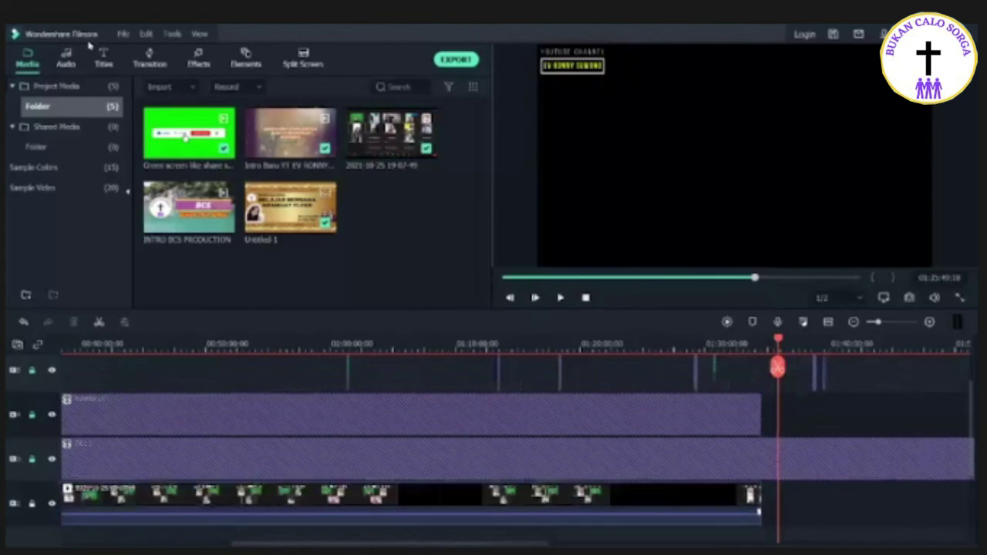
click(123, 35)
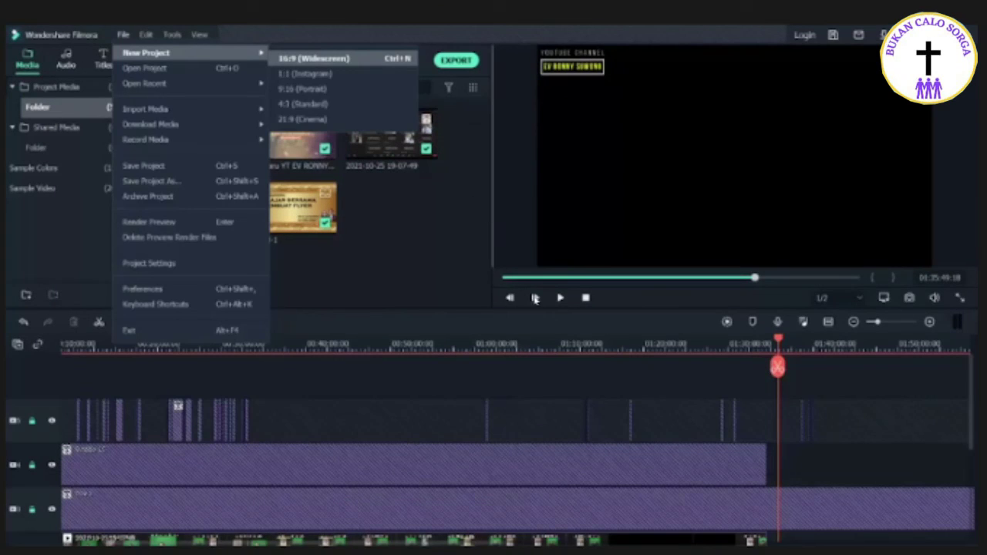
click(568, 298)
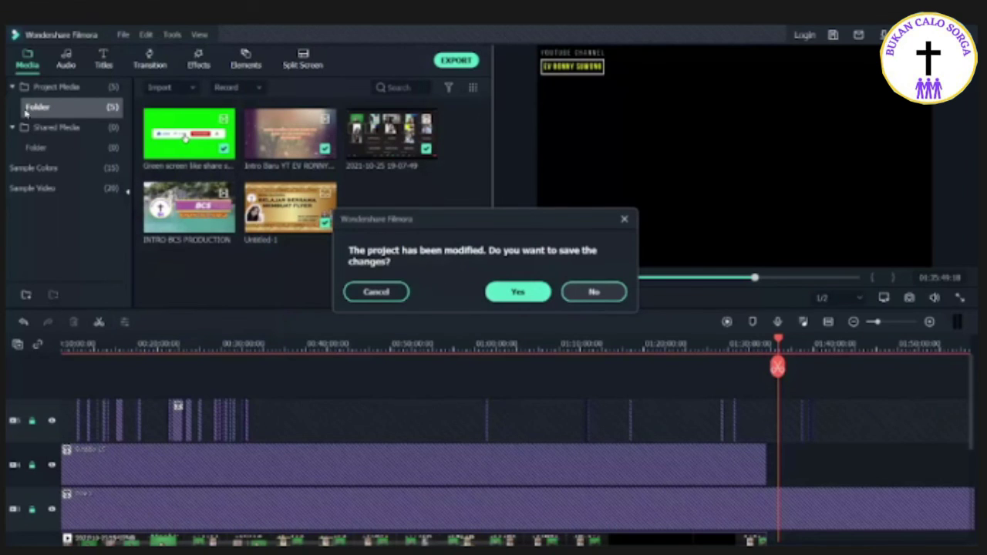
key(Return)
key(Escape)
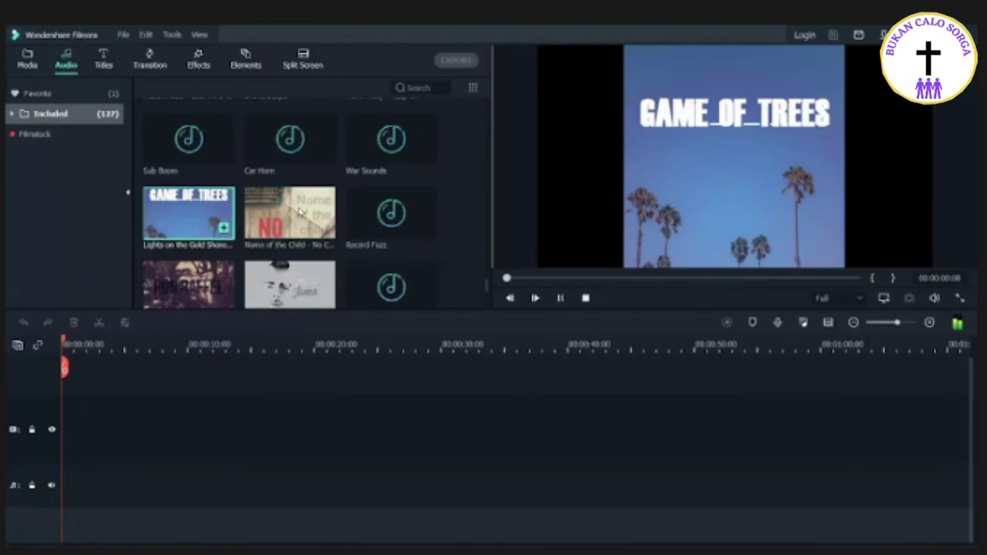
Step: Preview the Name of the Child and Car Horn clips in the included audio, and add Lights on the Gold Shore to the timeline
double_click(299, 210)
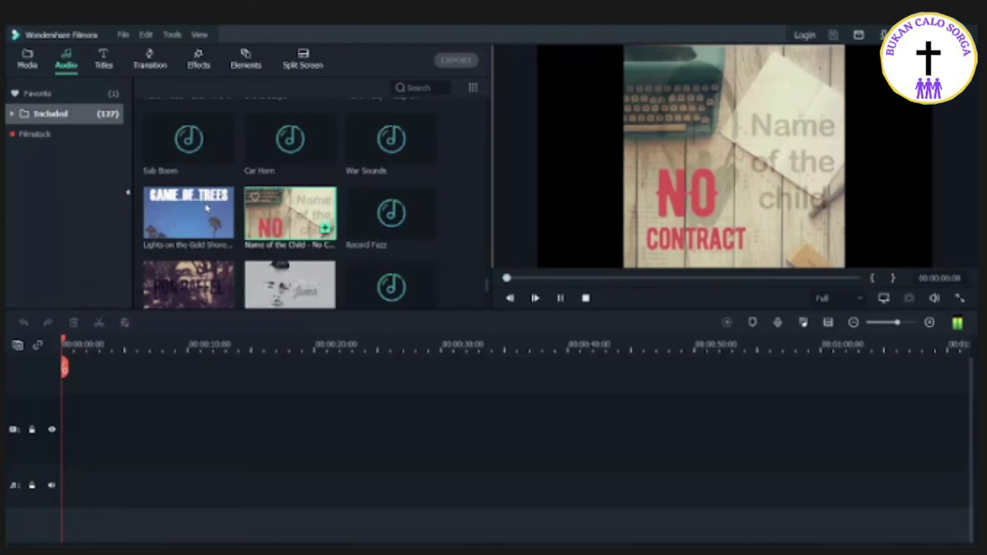
double_click(281, 157)
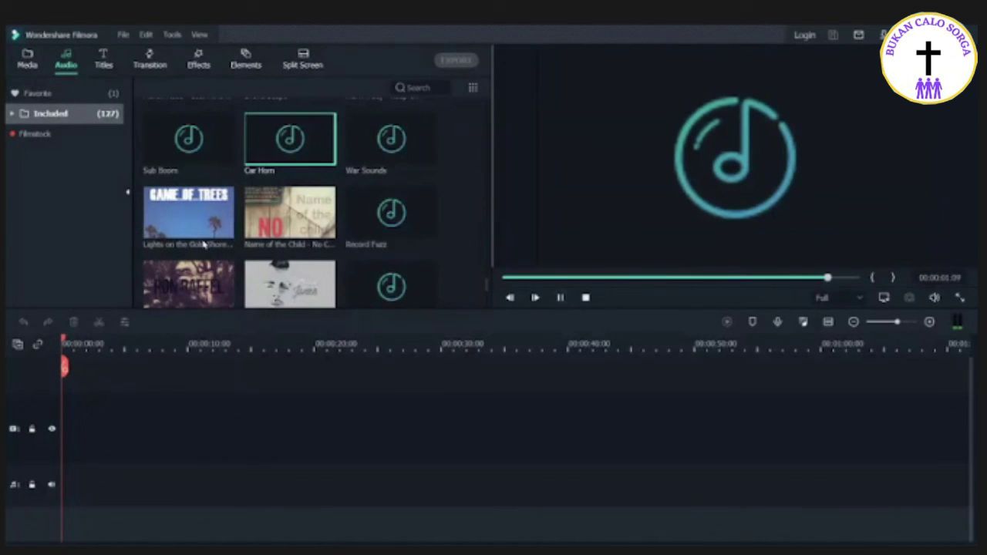
click(186, 393)
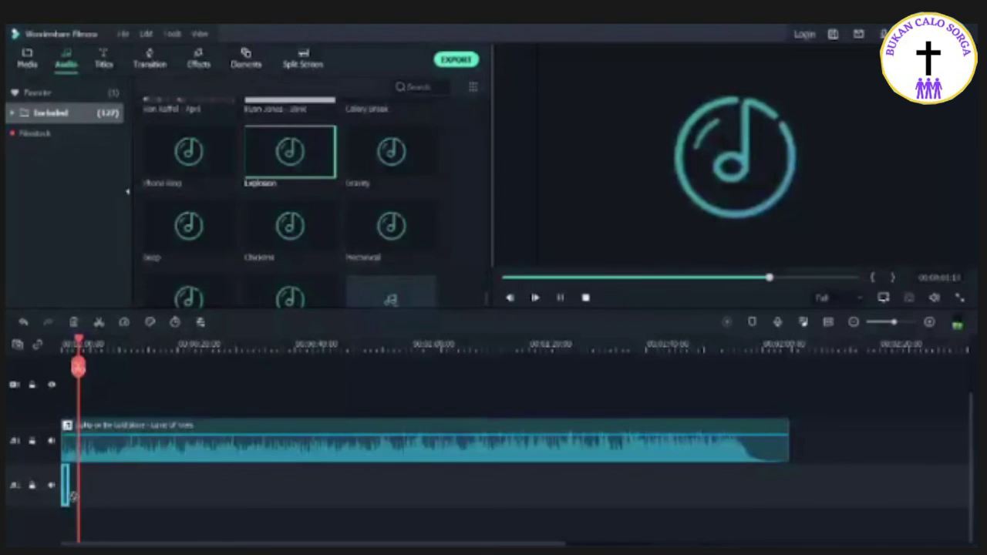
Step: Add the Explosion sound after the short effect on the second audio track, and Mechanical at the start of a third audio track
drag(290, 152, 92, 490)
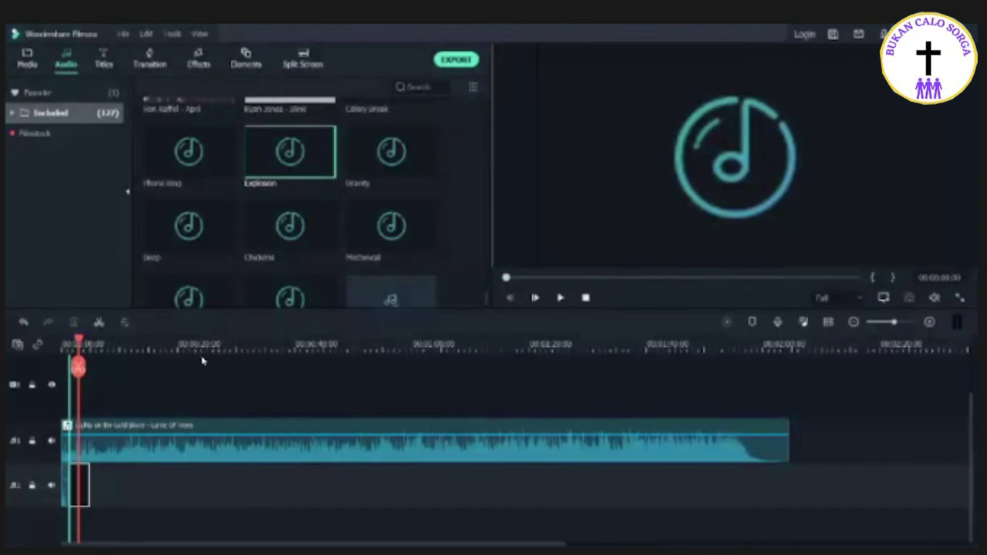
scroll(109, 543, up, 2)
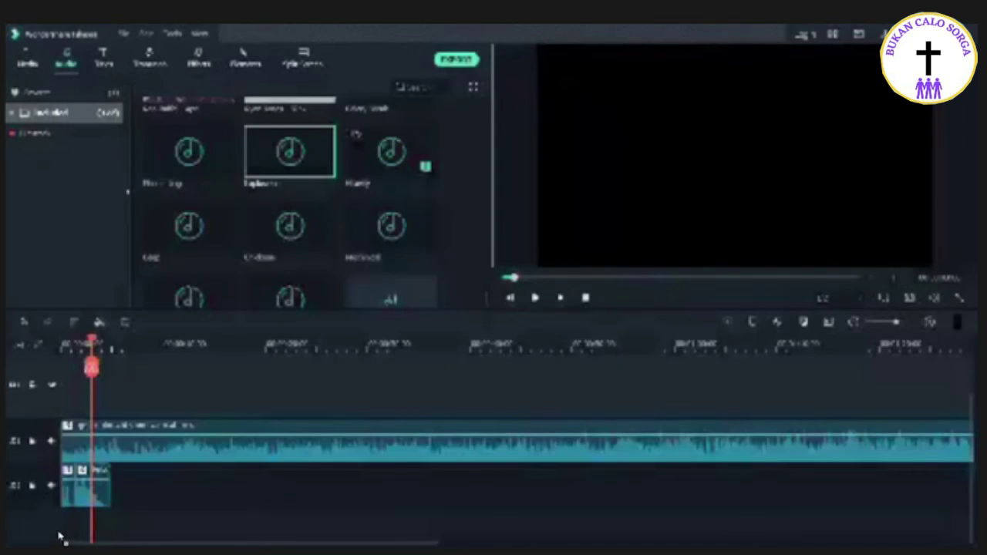
drag(392, 226, 76, 538)
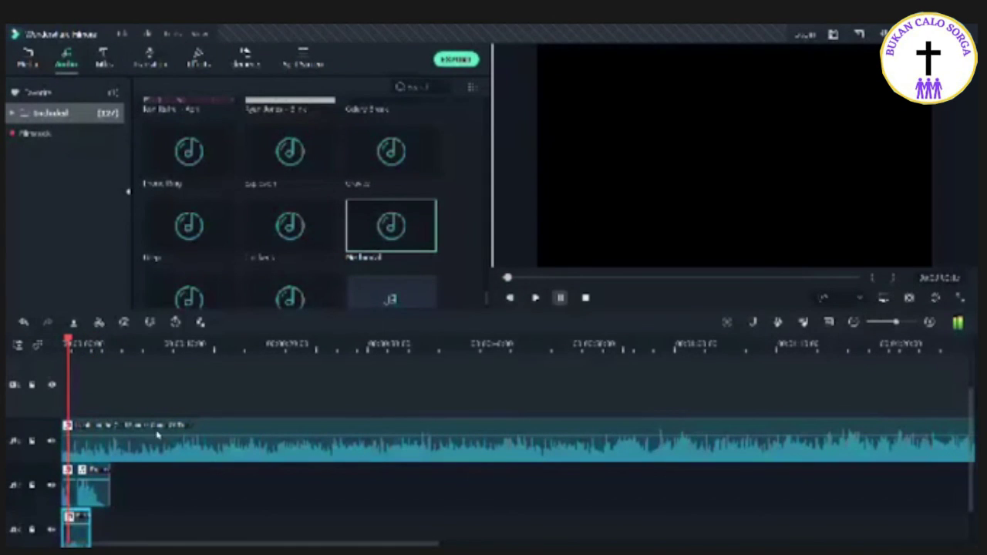
scroll(158, 403, down, 2)
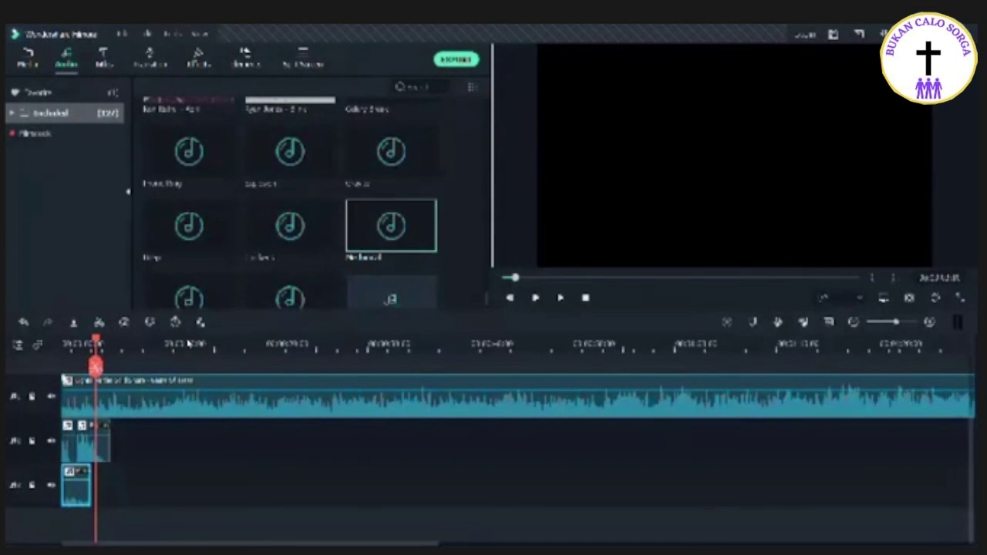
Step: Mute the Lights on the Gold Shore music clip and play the layered sound effects from the start
click(185, 391)
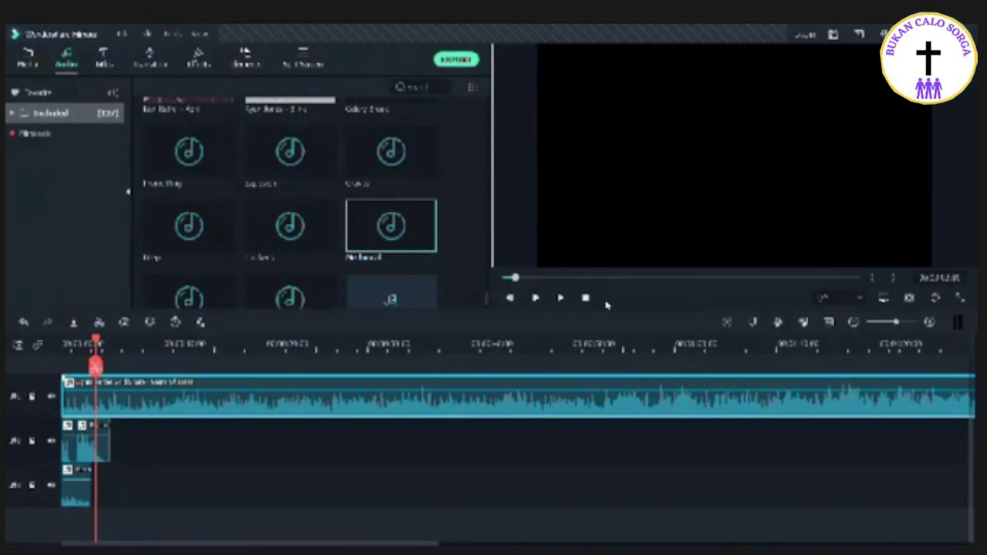
right_click(152, 401)
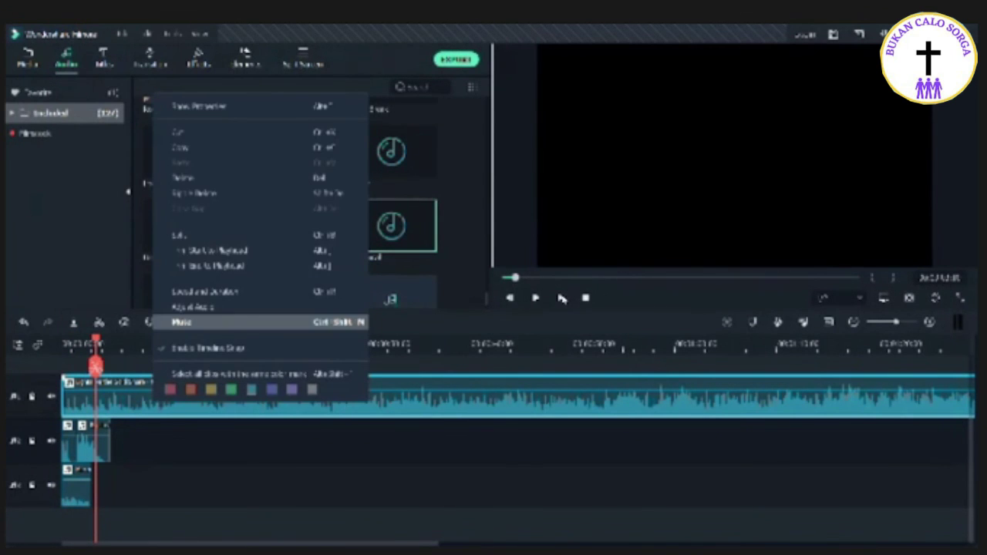
key(Return)
click(585, 298)
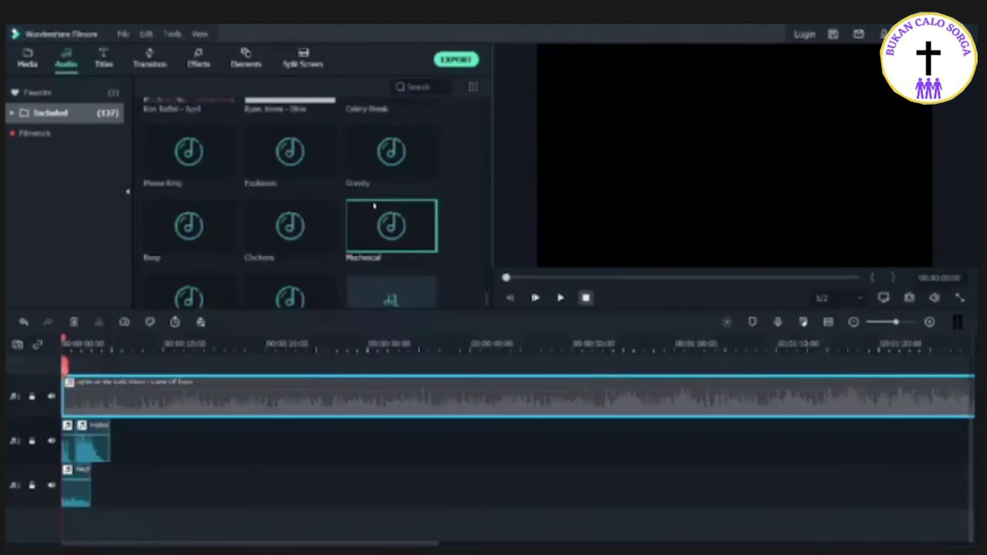
click(561, 298)
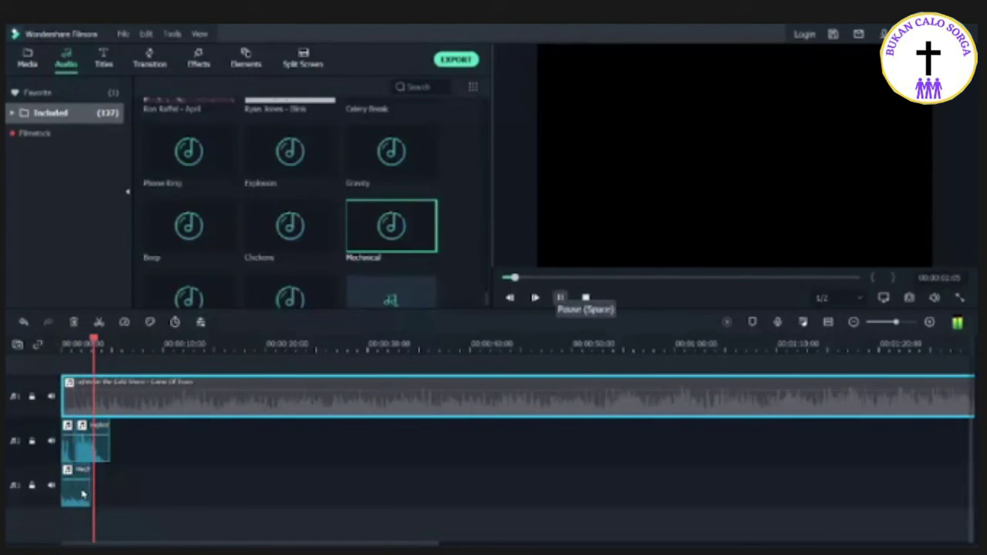
key(space)
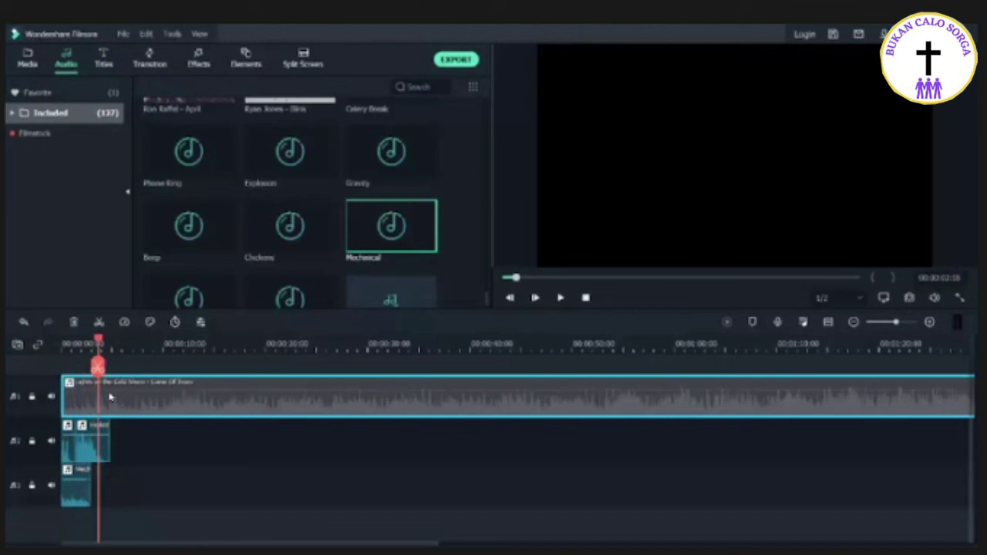
Step: Replace the Mechanical effect on the third audio track with the Chickens sound and play the mix from the start
key(Delete)
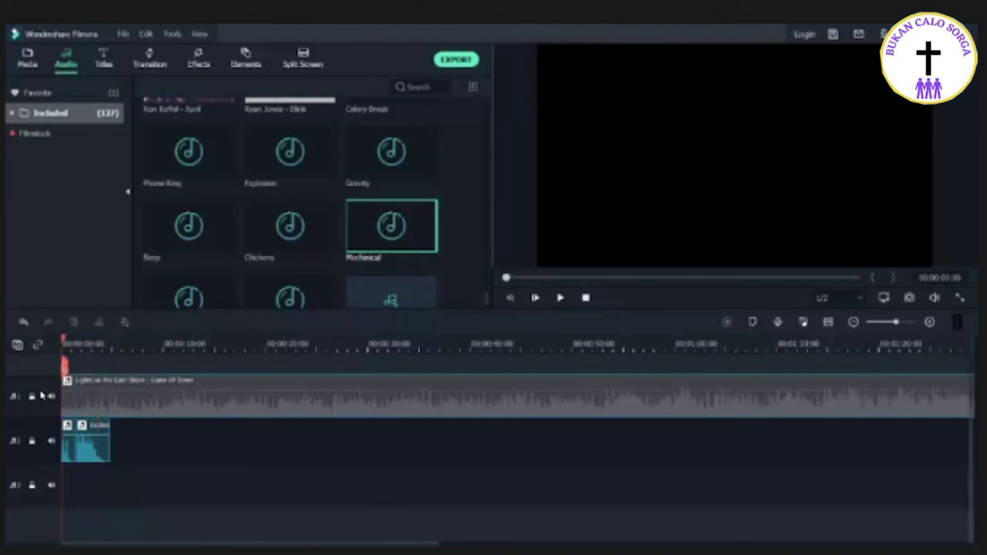
scroll(42, 394, up, 2)
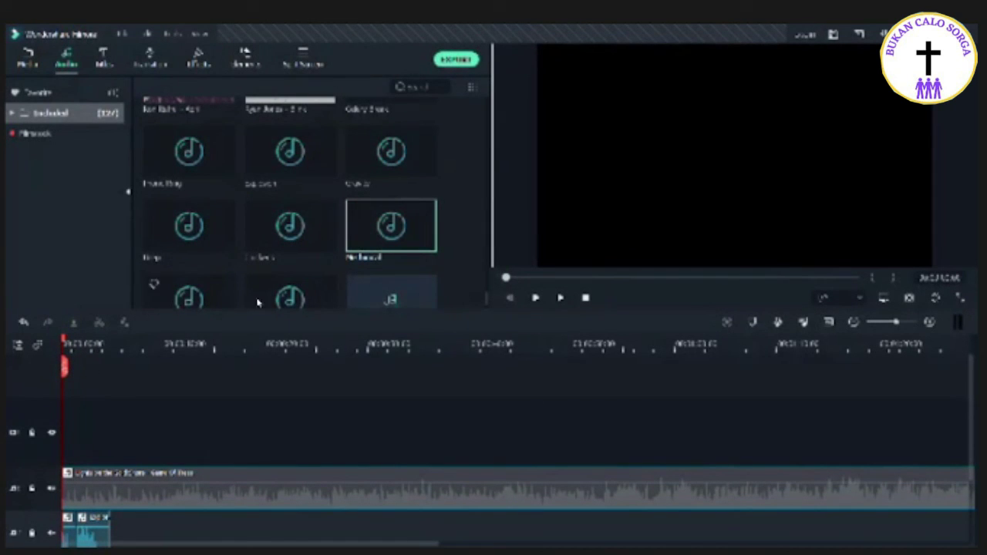
scroll(260, 220, down, 1)
scroll(199, 393, down, 3)
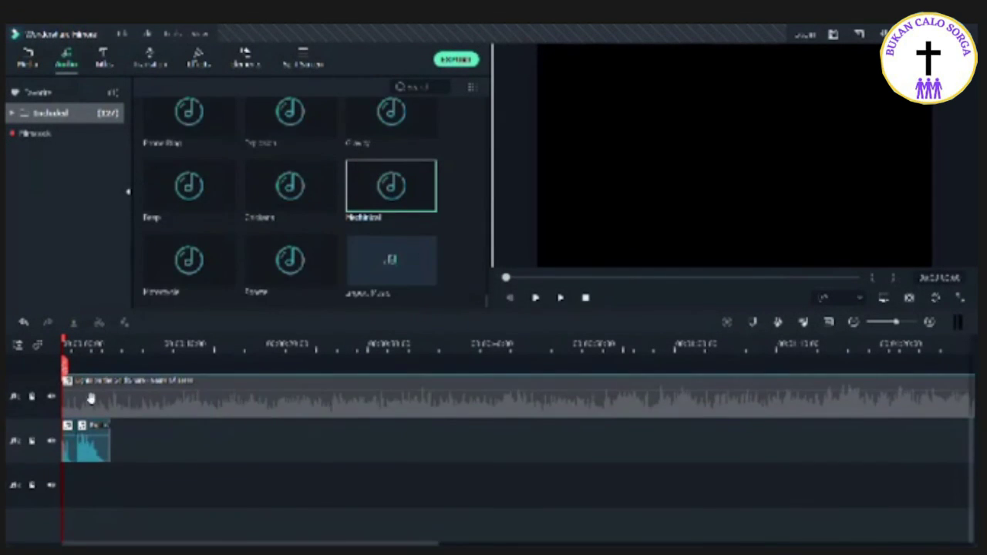
drag(255, 220, 65, 500)
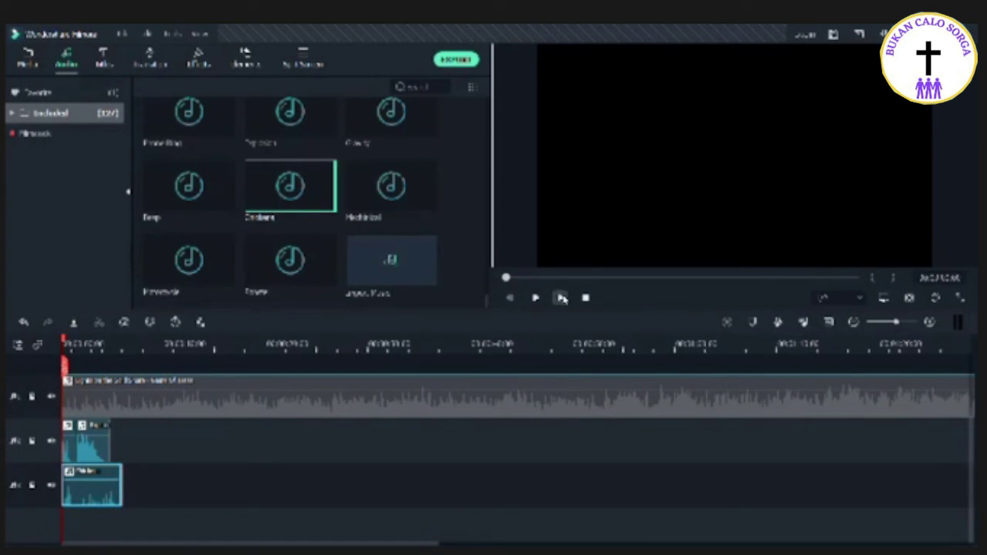
click(561, 300)
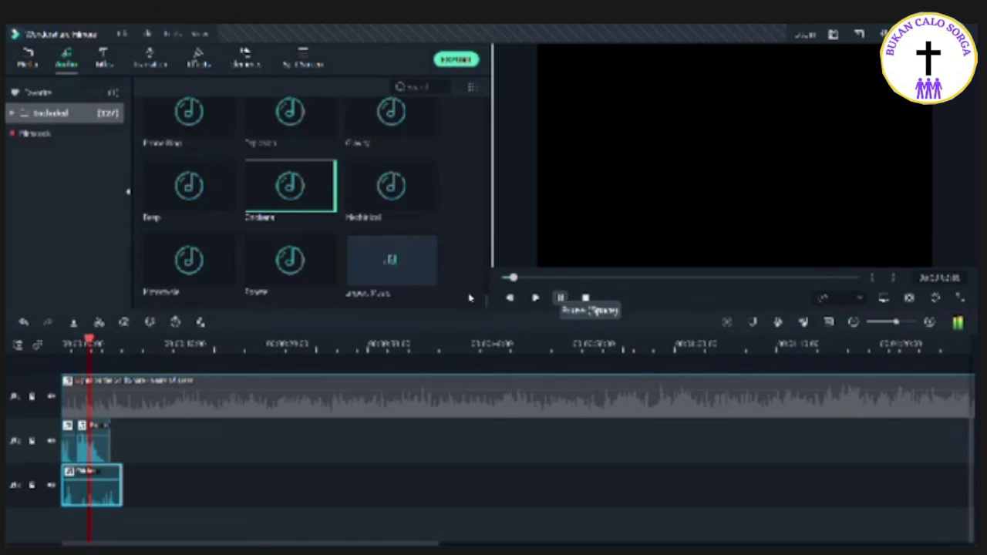
Step: Stop playback and delete all music and sound effect clips from the three audio tracks
click(562, 298)
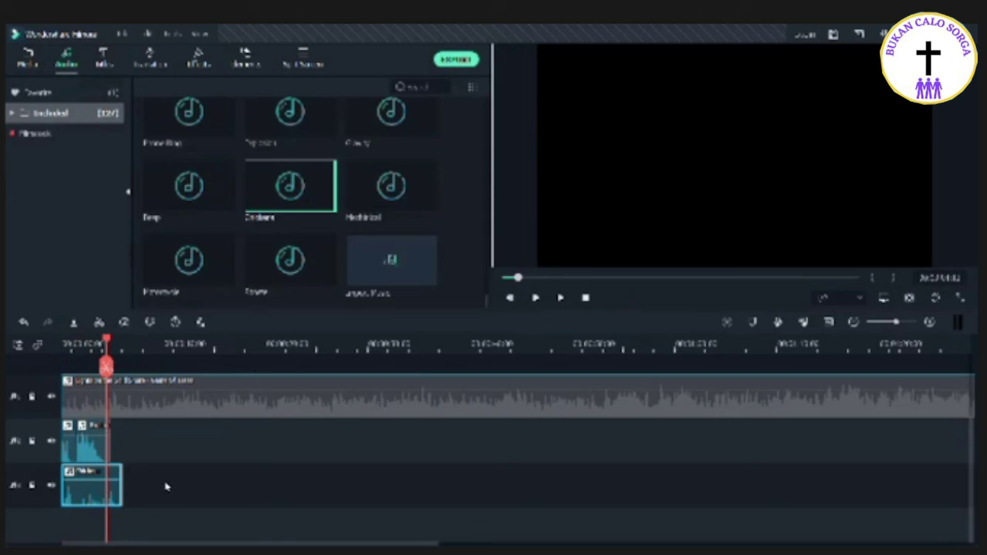
drag(188, 492, 27, 411)
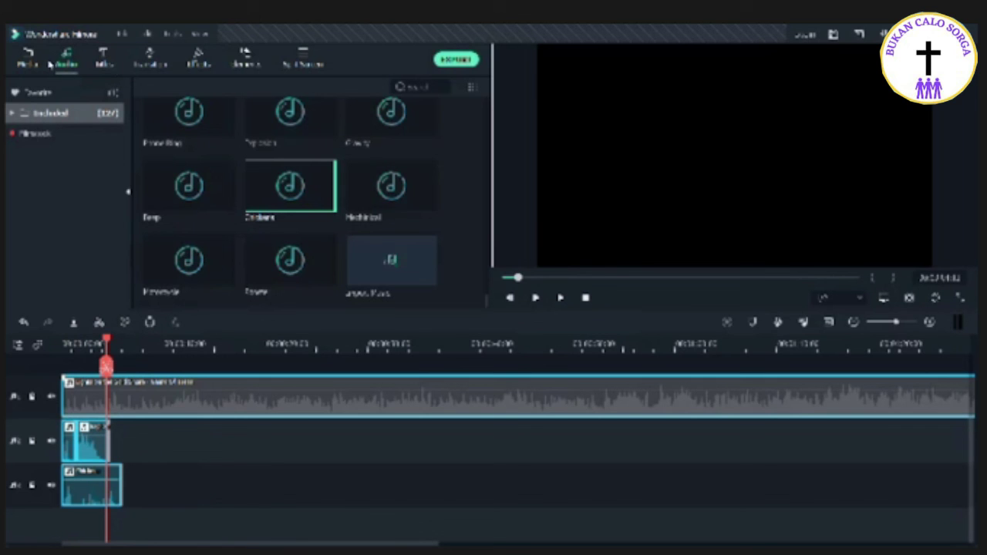
key(Delete)
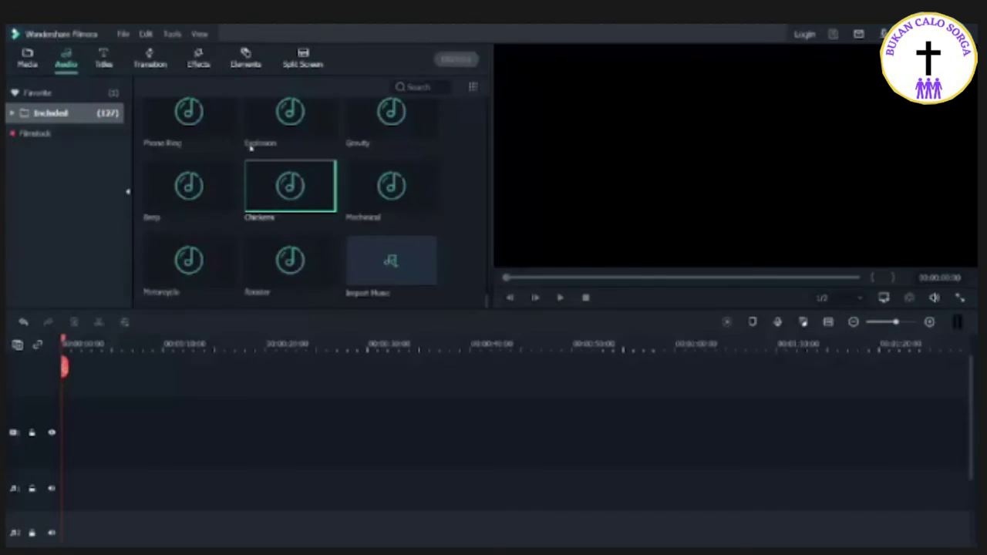
key(ctrl+i)
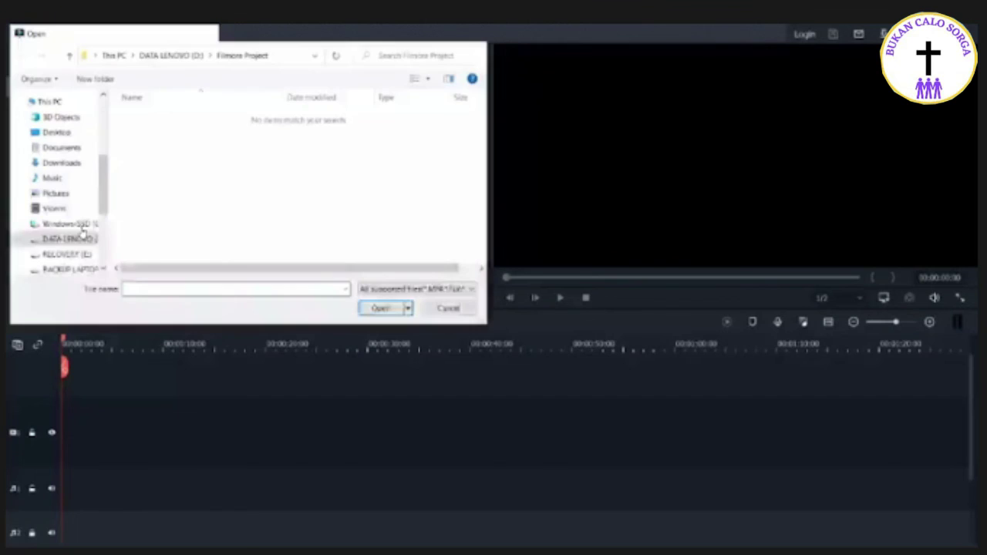
click(67, 134)
double_click(158, 145)
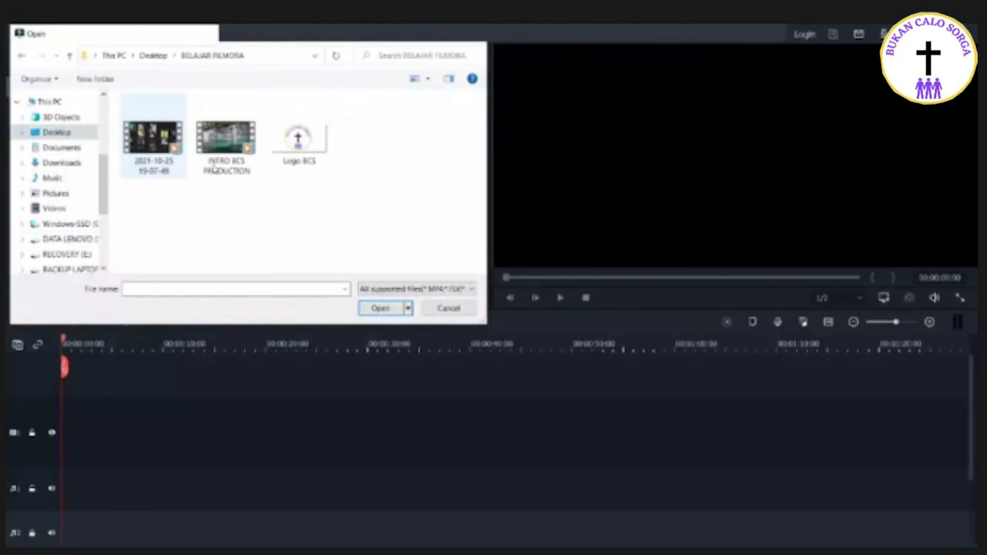
key(ctrl+a)
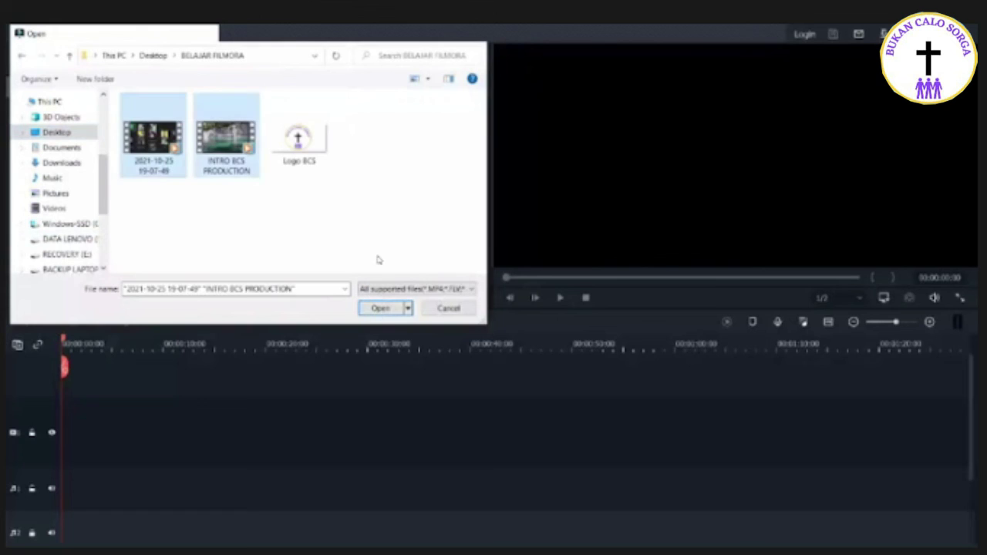
key(Return)
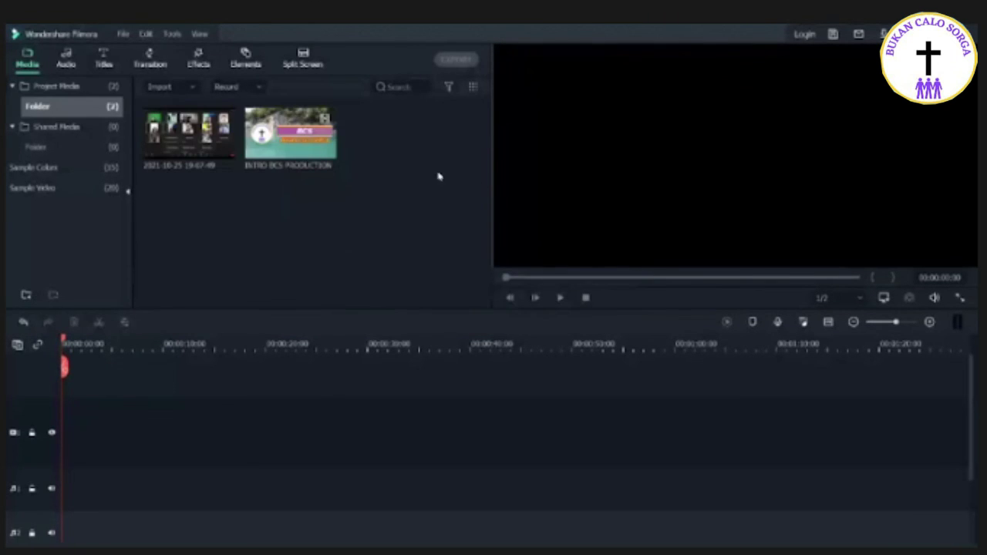
key(space)
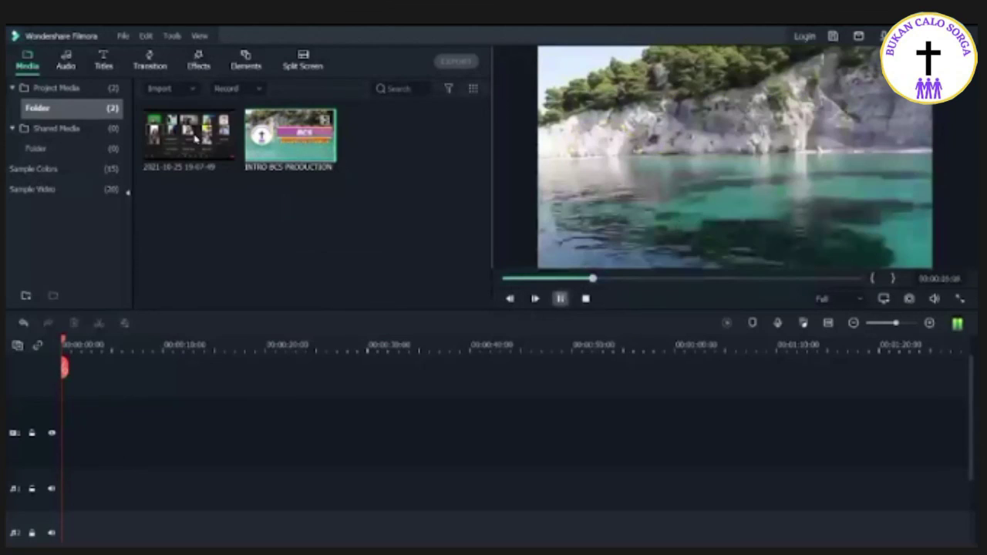
key(space)
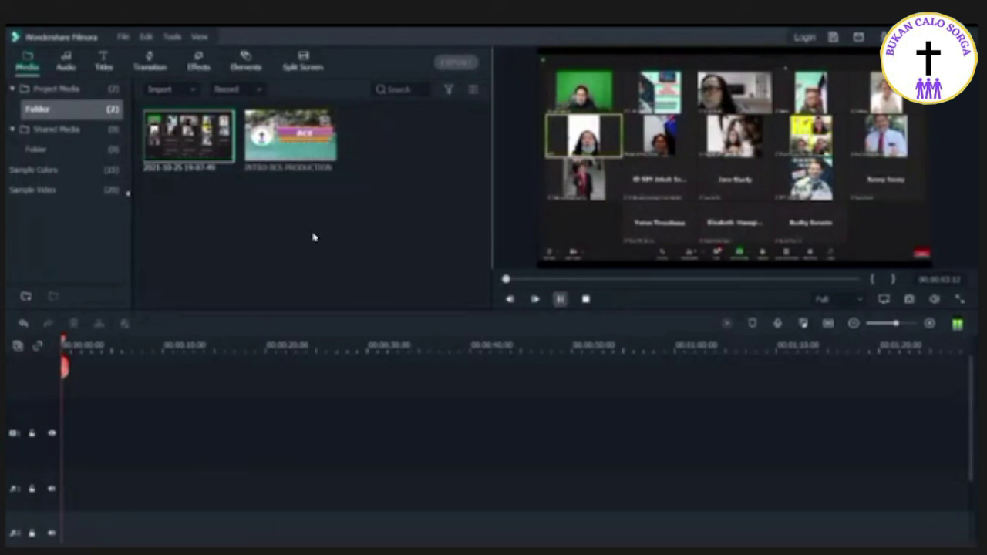
key(space)
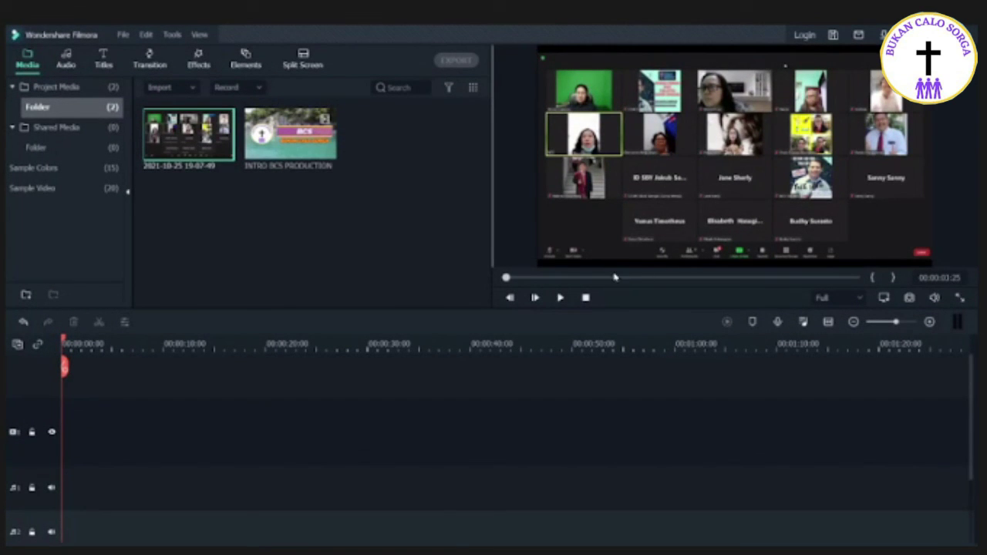
click(613, 279)
click(656, 280)
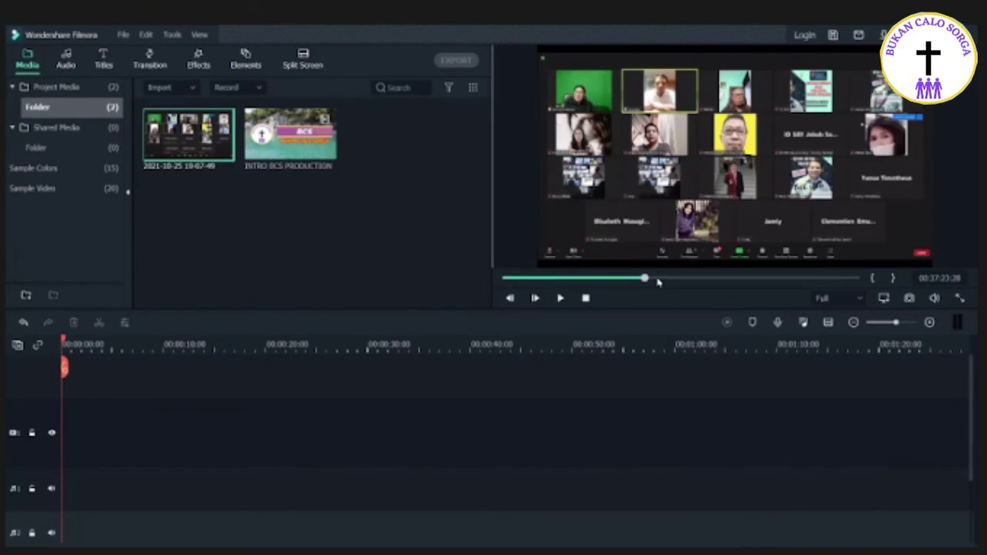
Step: Place INTRO BCS PRODUCTION at the start of the first video track and the meeting recording on a track above it
click(290, 155)
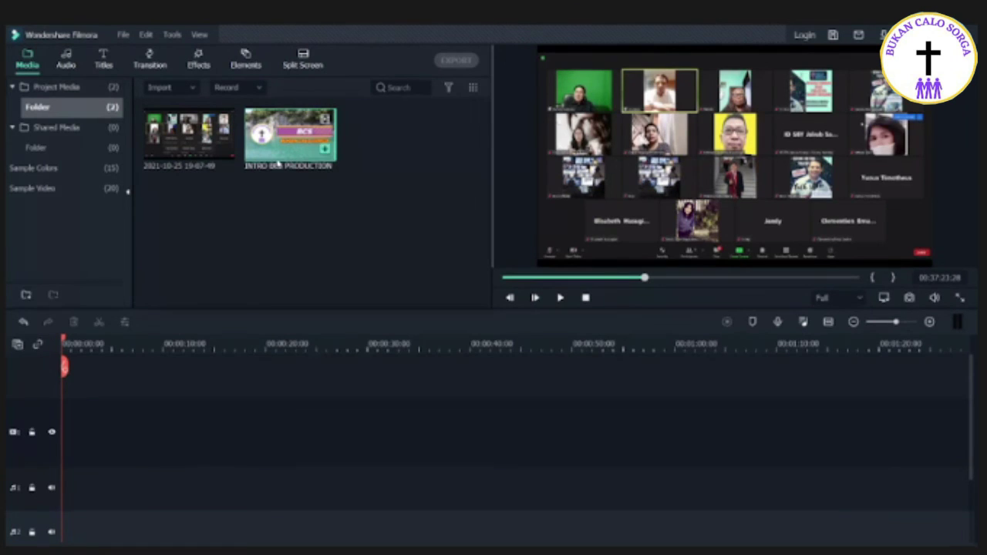
drag(279, 158, 46, 455)
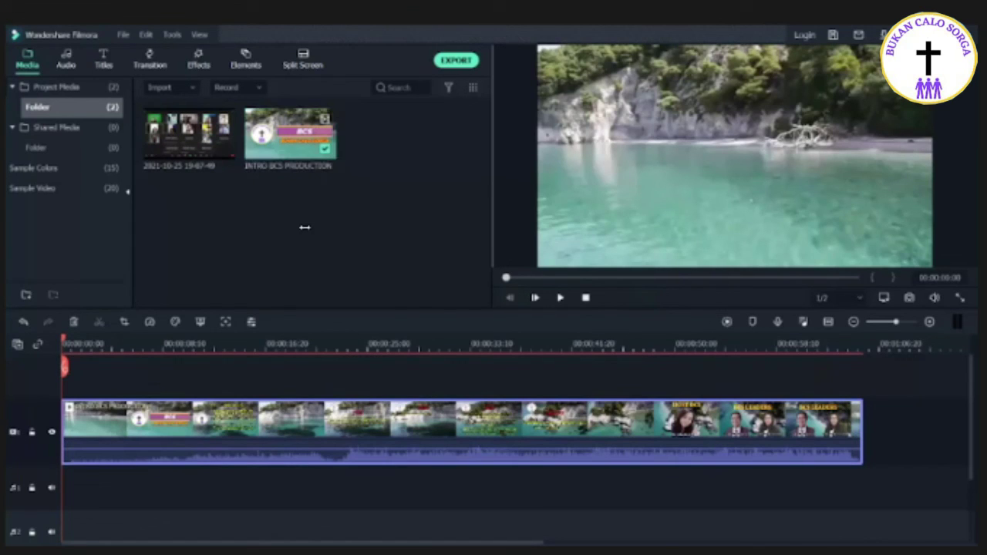
drag(224, 148, 64, 408)
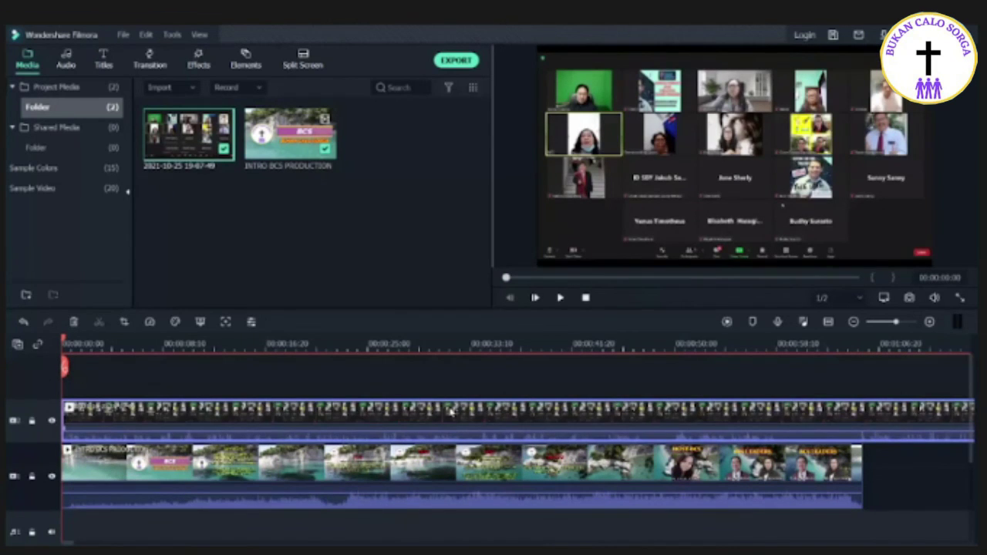
Step: Mute the meeting recording on the upper video track and play the layered clips from the start
click(301, 344)
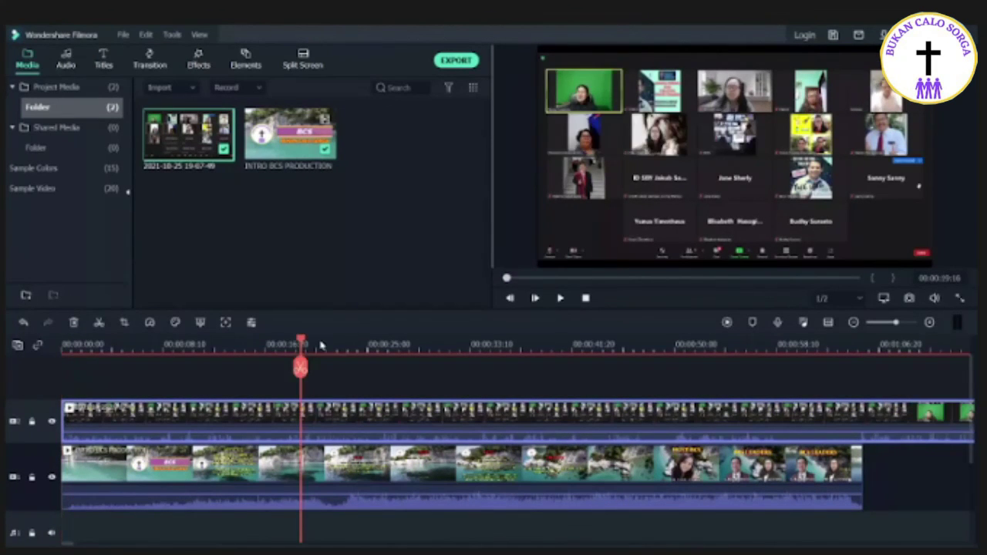
right_click(260, 403)
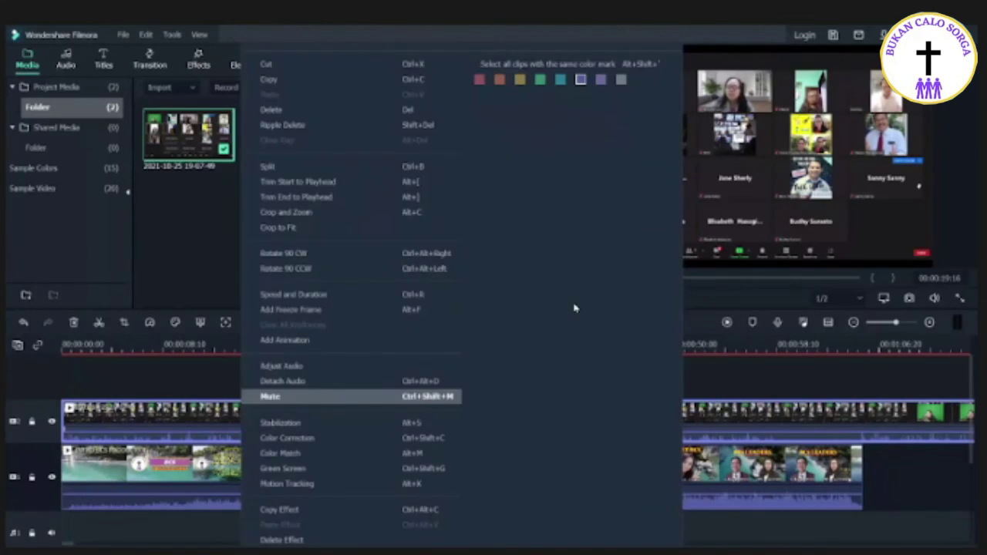
click(573, 308)
click(586, 297)
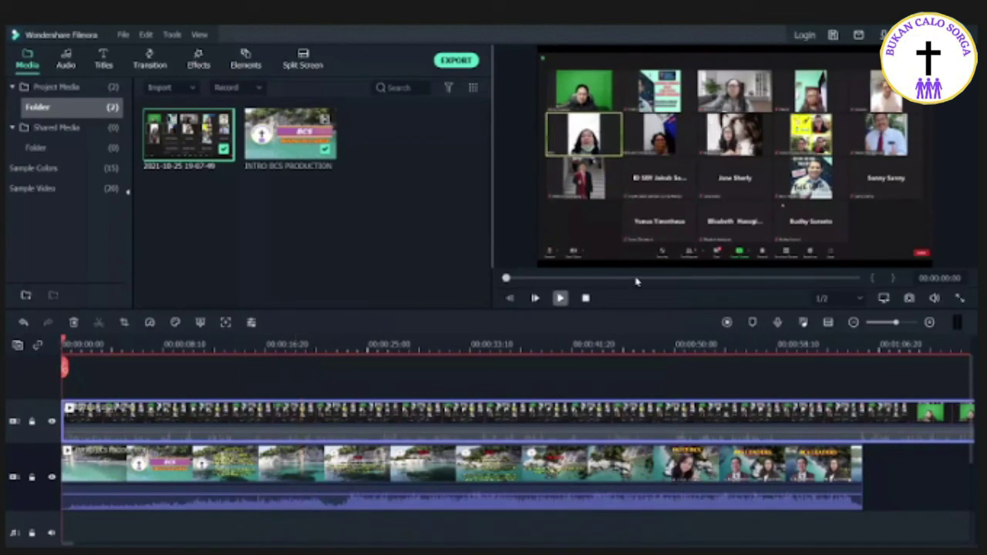
key(space)
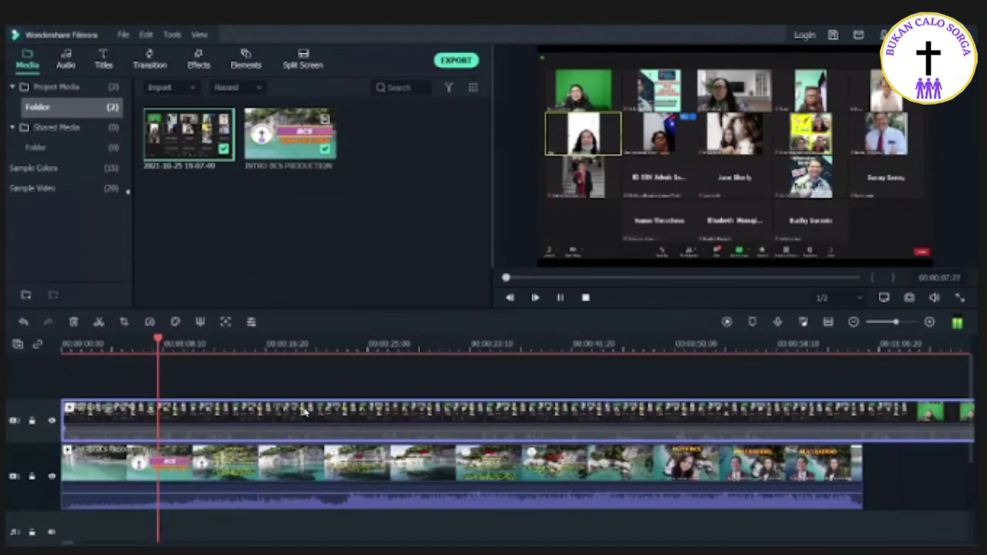
click(560, 297)
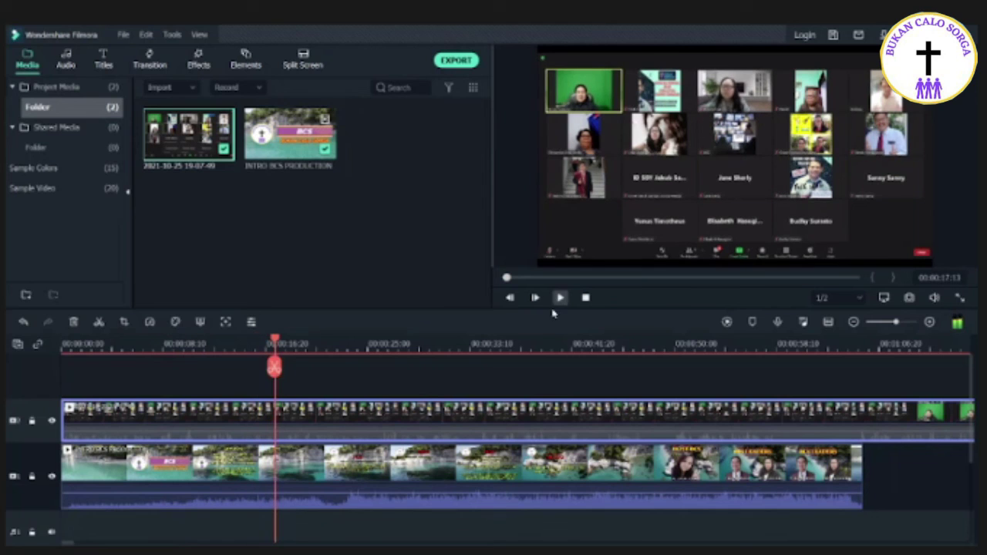
Step: Move the INTRO BCS PRODUCTION clip to the video track above the meeting recording and play the result
drag(341, 464, 332, 374)
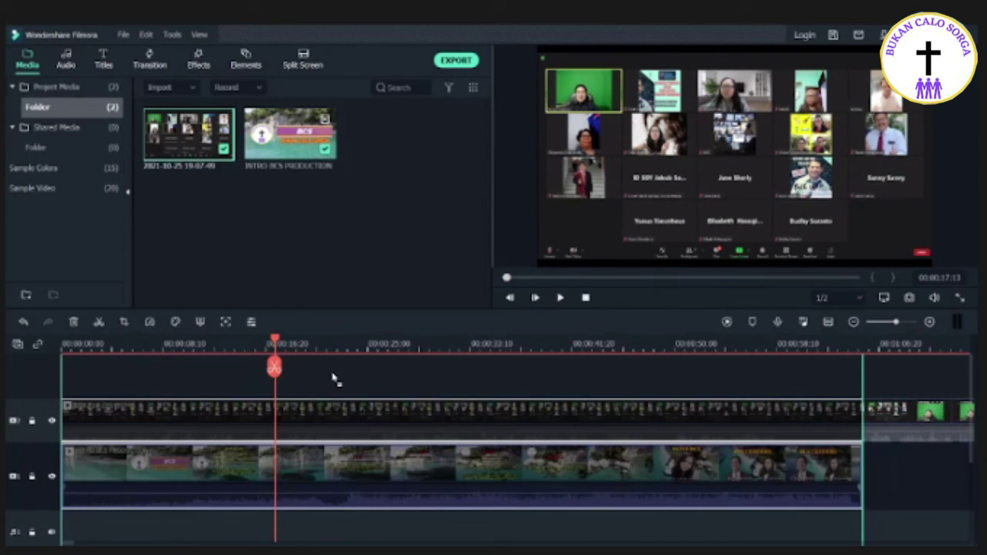
click(332, 381)
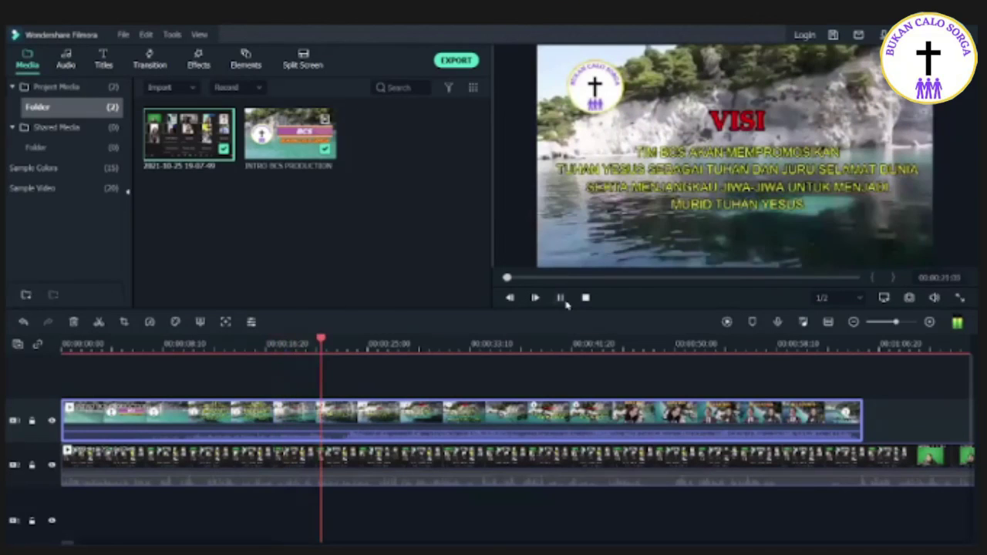
click(560, 298)
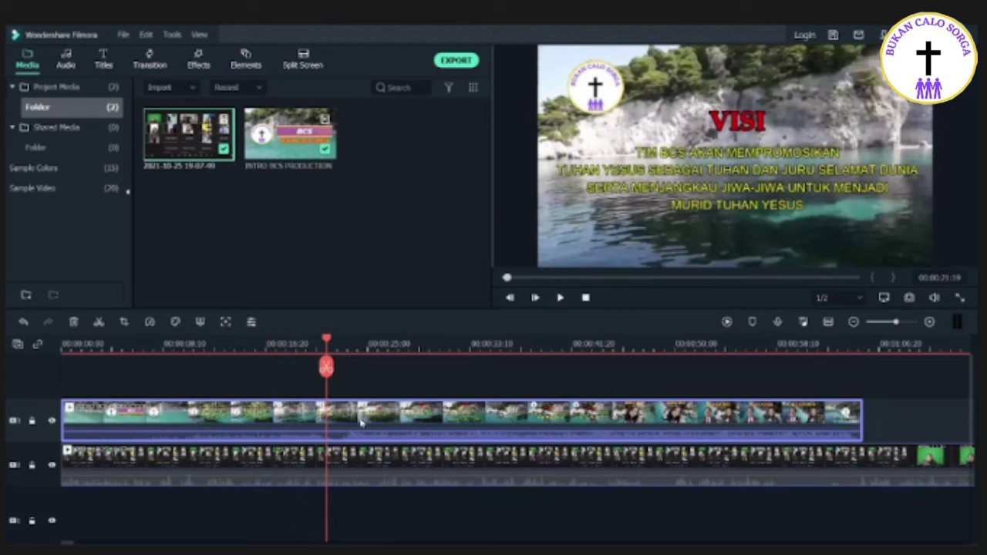
Step: Mute the INTRO BCS PRODUCTION clip, unmute the meeting recording below it, and play the timeline from the start
right_click(417, 404)
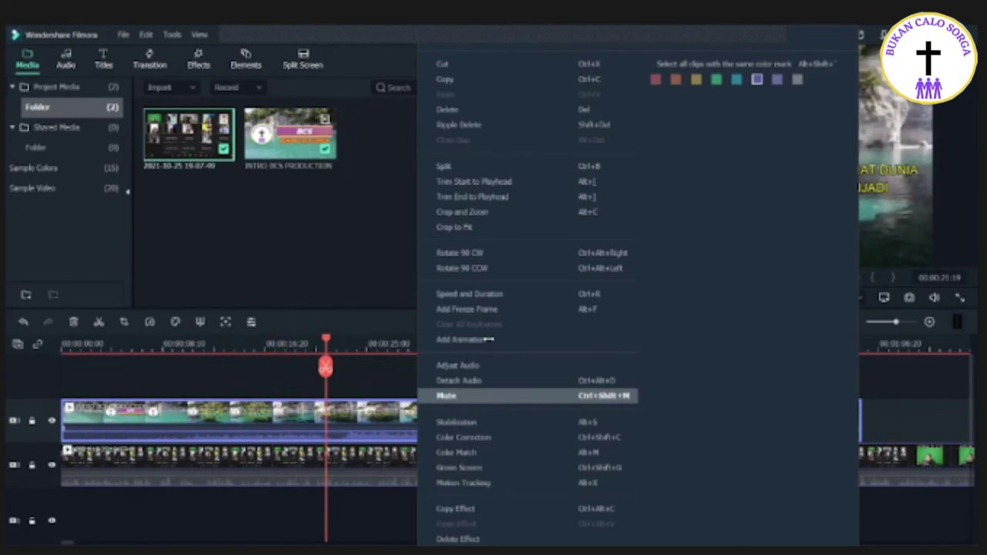
click(430, 400)
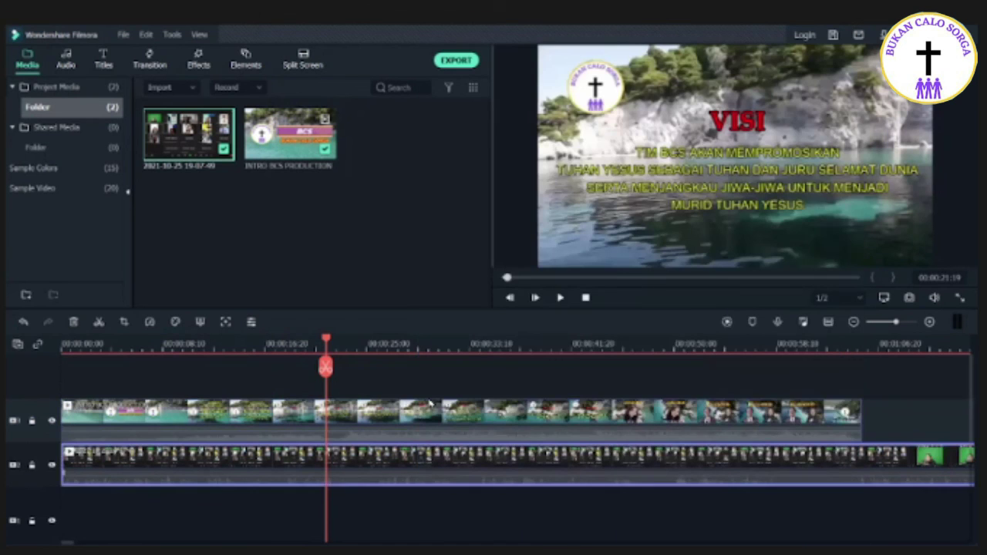
right_click(111, 465)
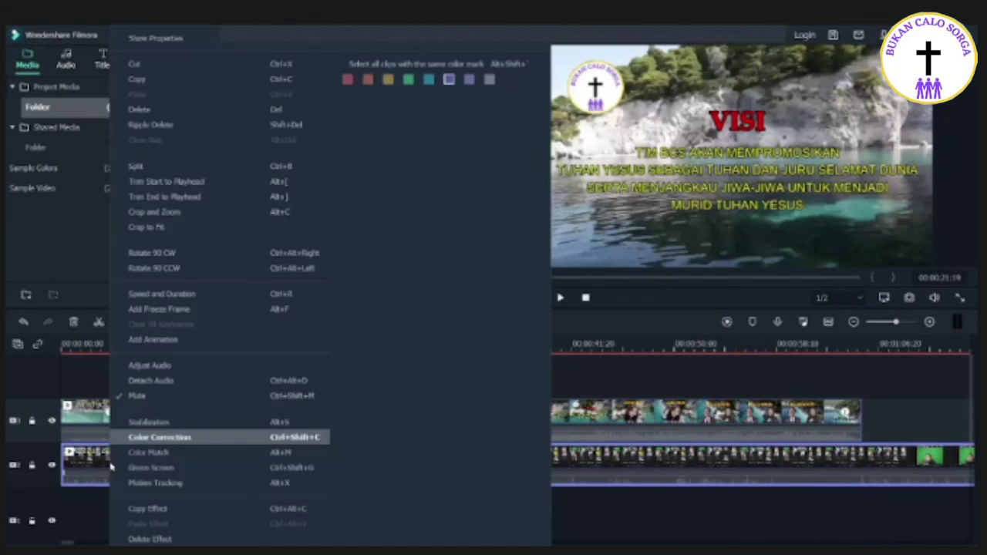
click(141, 396)
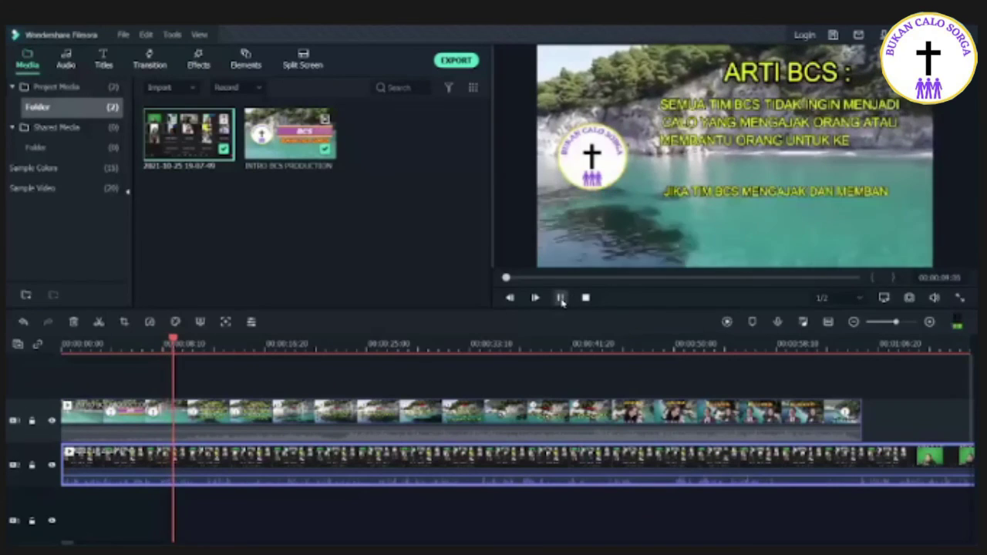
click(560, 297)
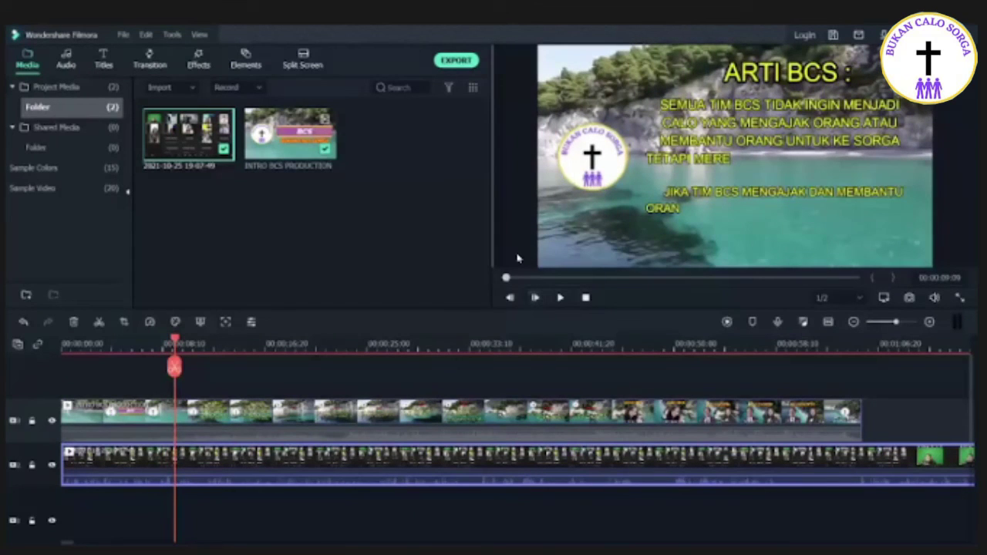